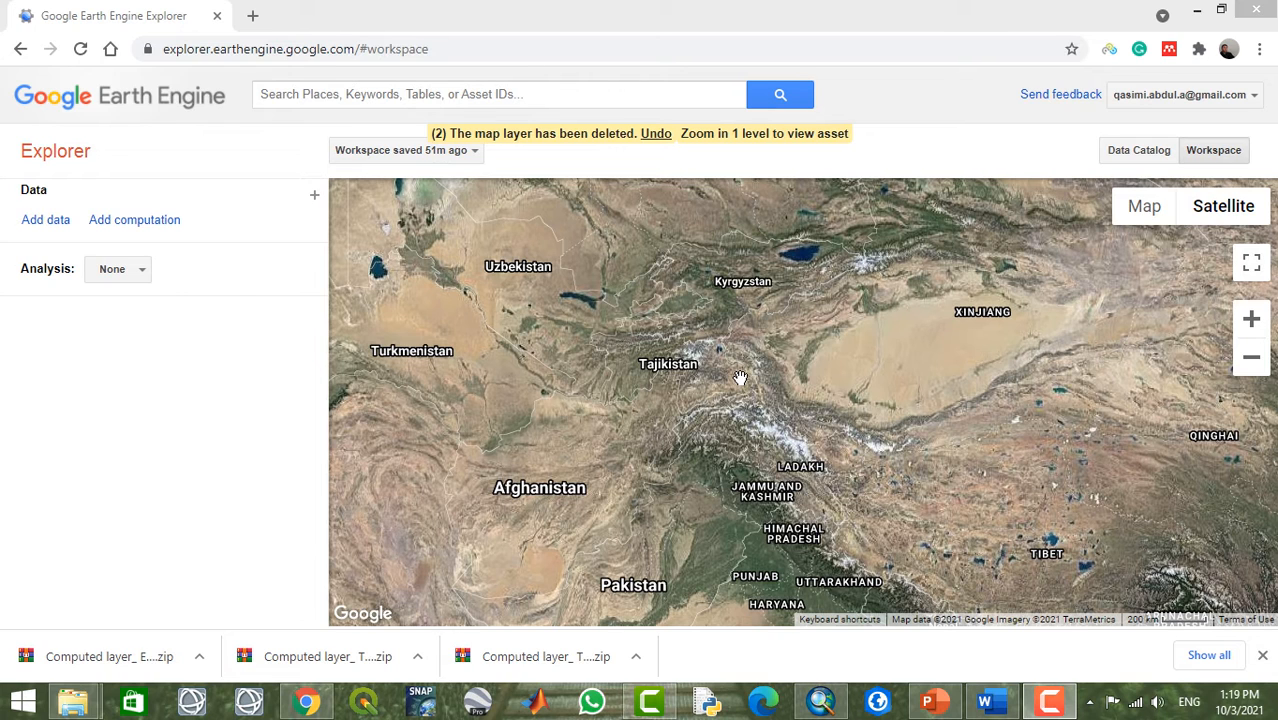
# Step: Locate the Kunduz region in northern Afghanistan on the satellite map
pyautogui.click(736, 381)
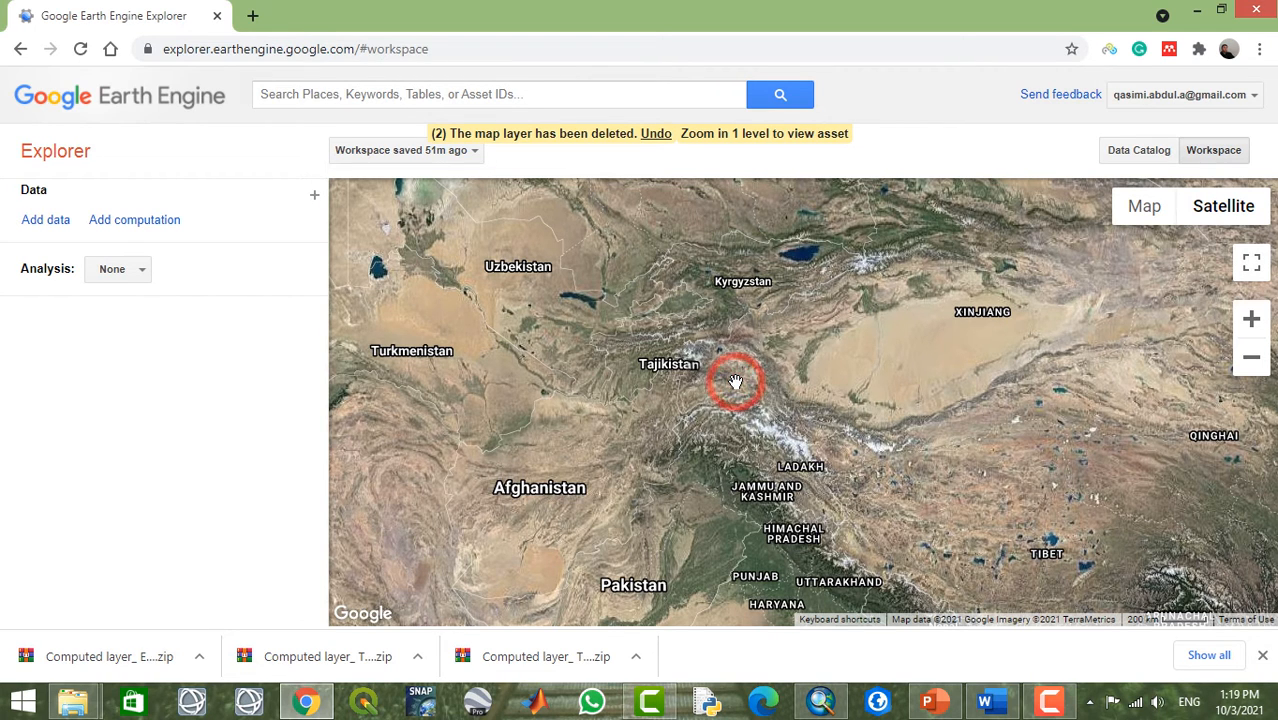
pyautogui.scroll(-1, 736, 381)
pyautogui.scroll(1, 736, 381)
pyautogui.scroll(-2, 734, 382)
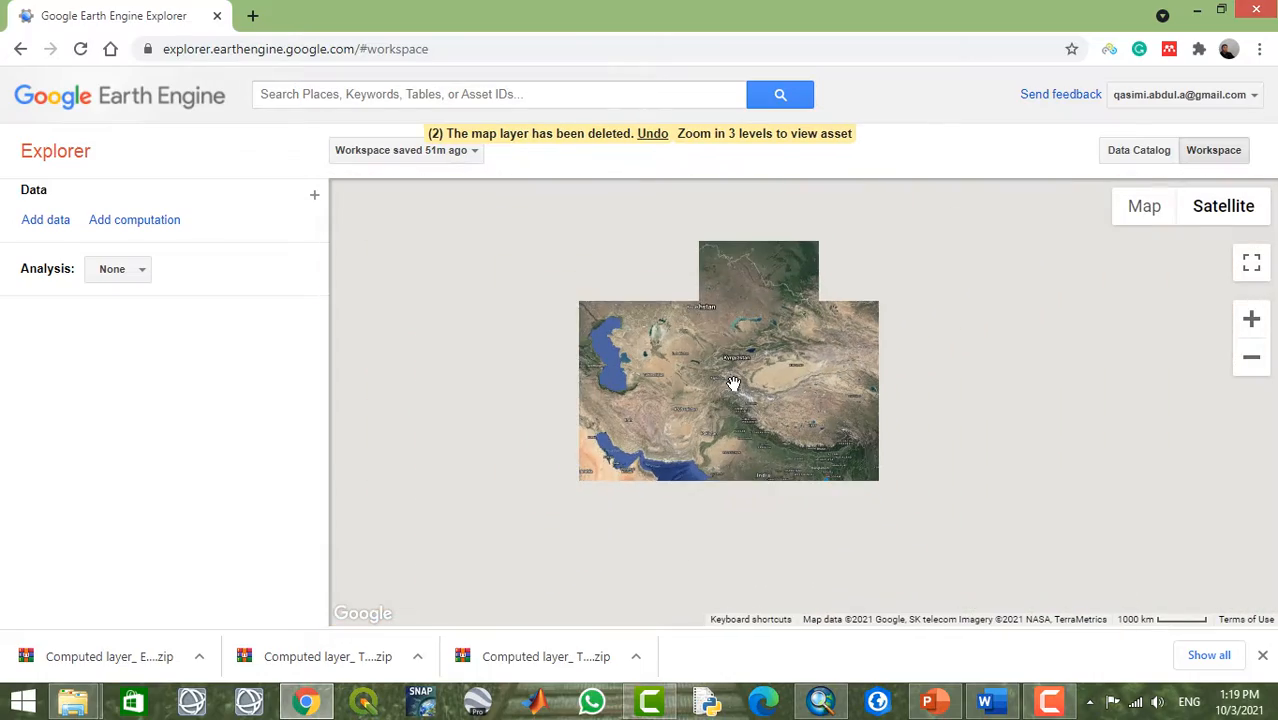
pyautogui.scroll(1, 734, 382)
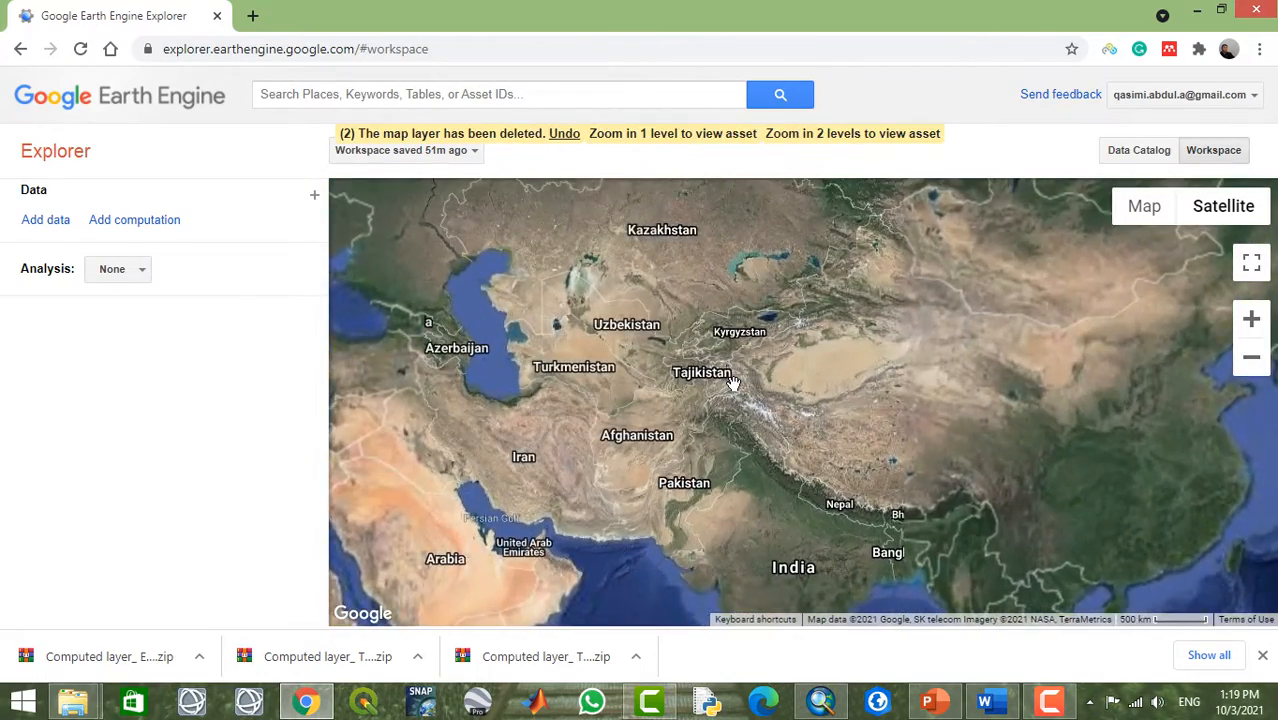
pyautogui.scroll(2, 733, 382)
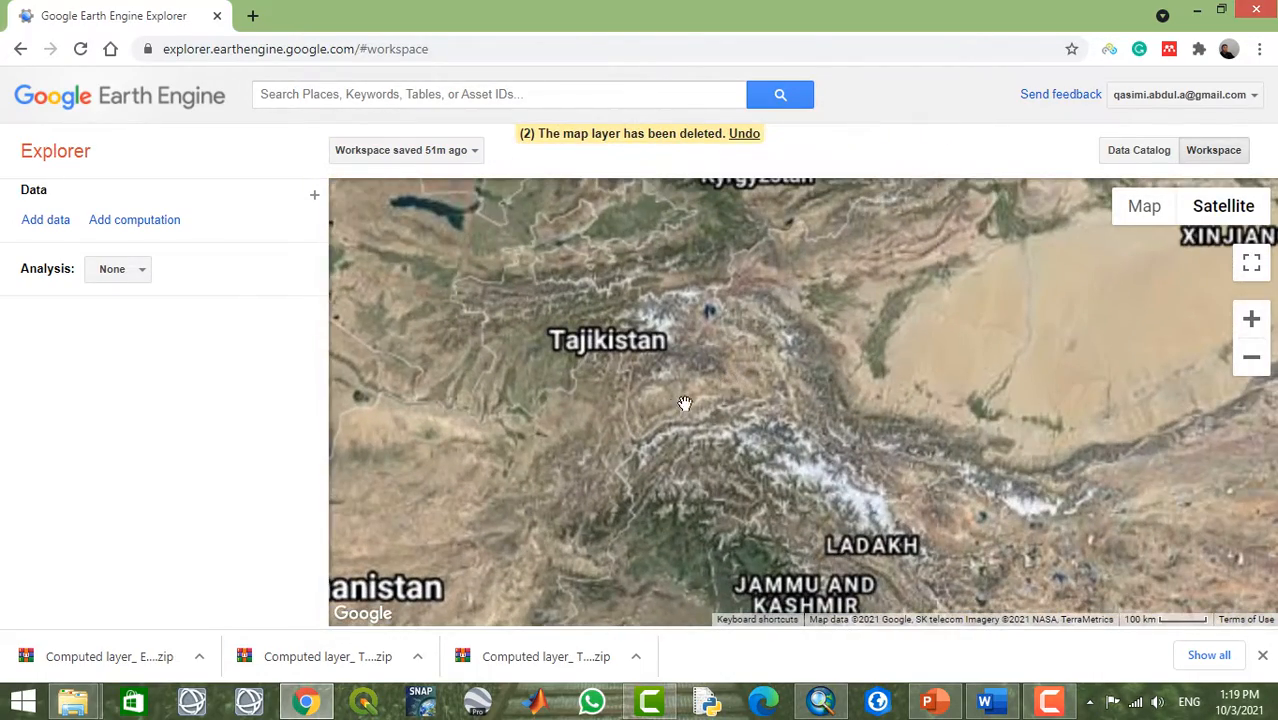
pyautogui.click(653, 410)
pyautogui.moveTo(776, 383); pyautogui.dragTo(1010, 305)
pyautogui.moveTo(755, 350); pyautogui.dragTo(782, 386)
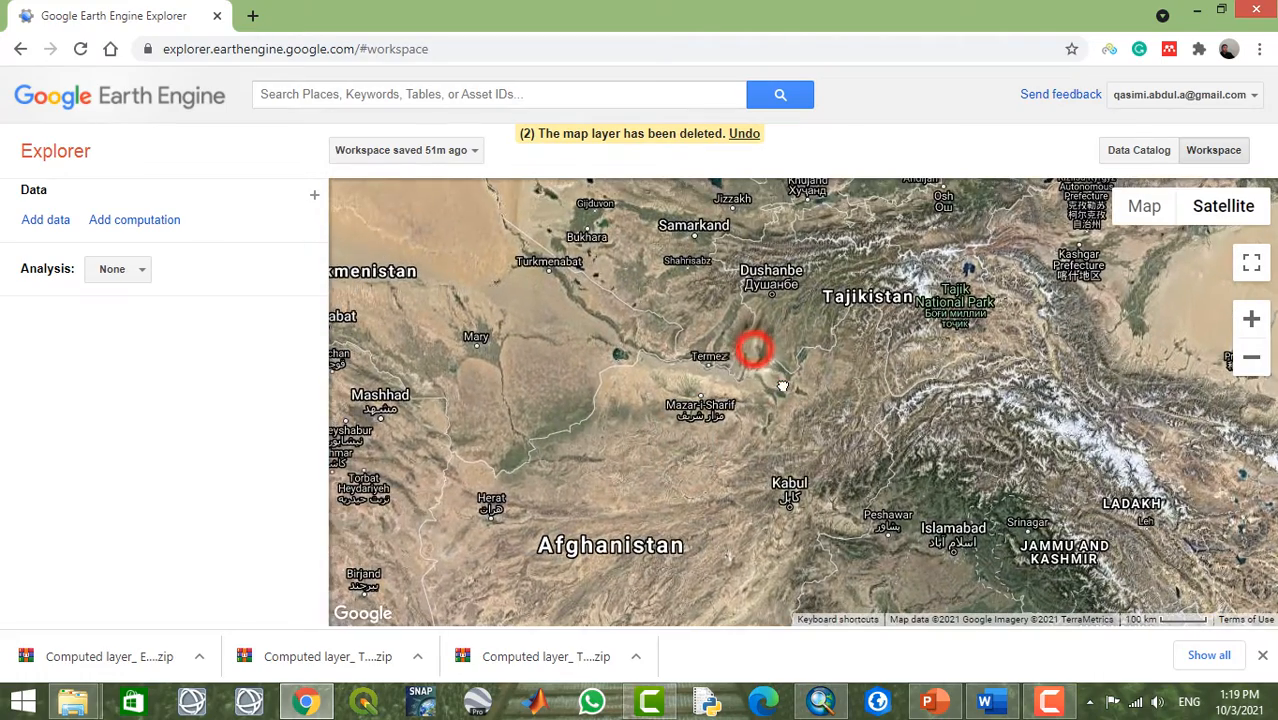
pyautogui.scroll(1, 782, 386)
pyautogui.moveTo(762, 432); pyautogui.dragTo(768, 325)
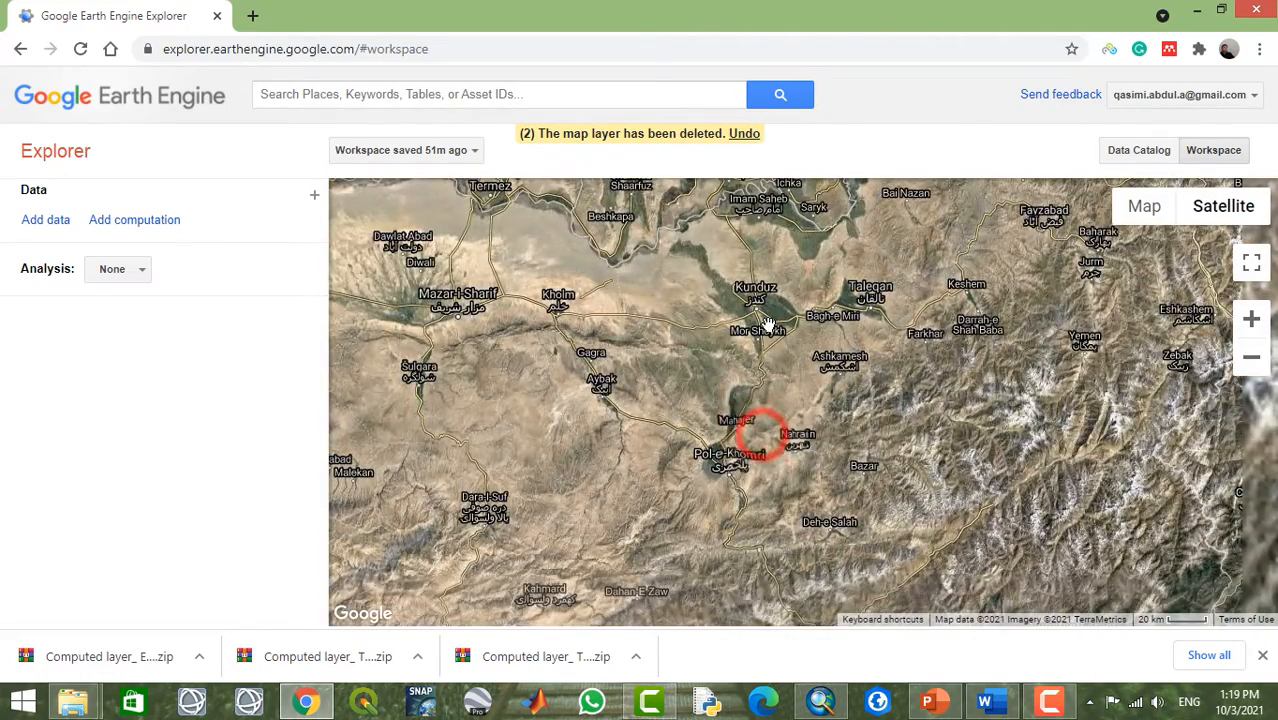
pyautogui.scroll(1, 768, 325)
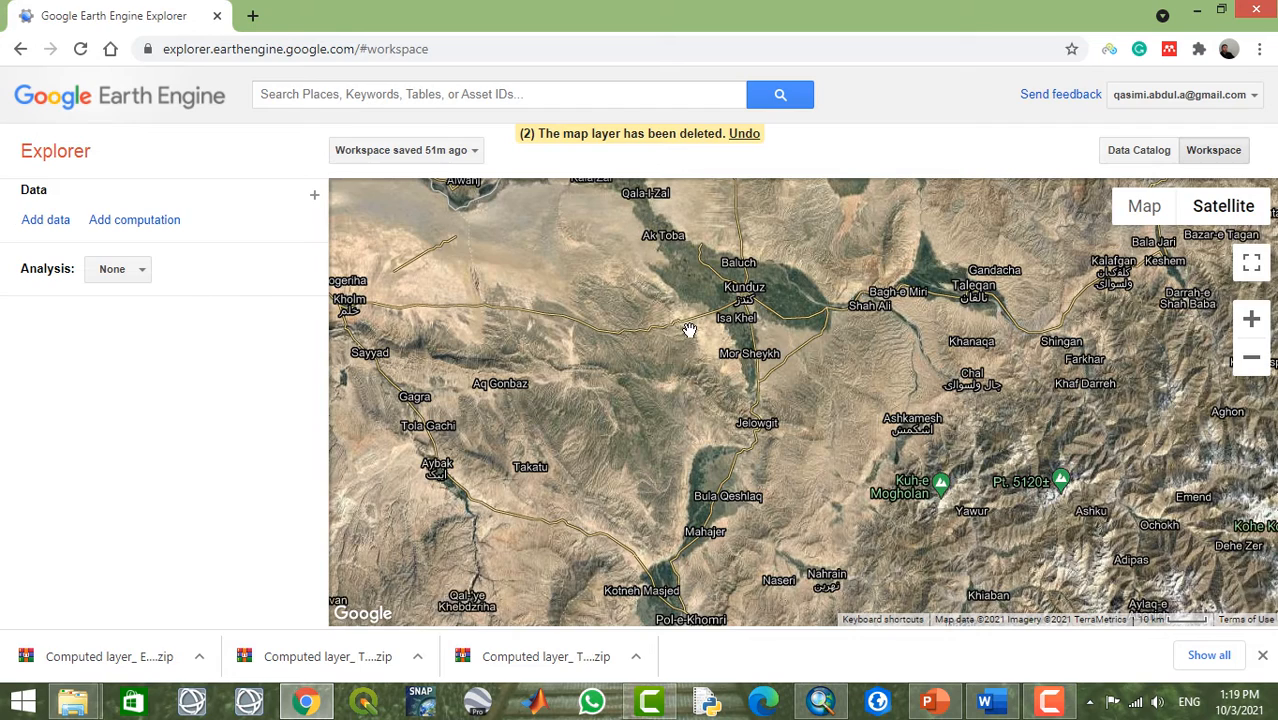
pyautogui.moveTo(689, 330); pyautogui.dragTo(711, 386)
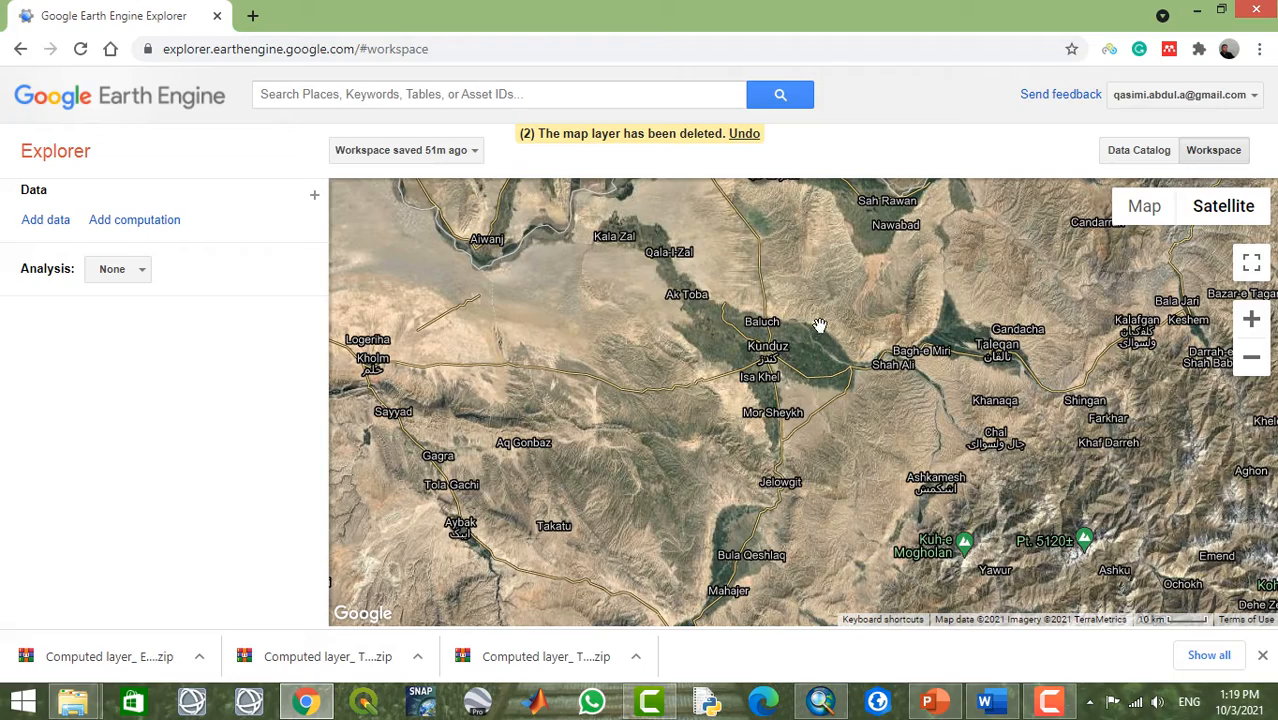
# Step: Examine the farmland around Kunduz and the city's streets up close on the satellite imagery
pyautogui.doubleClick(810, 329)
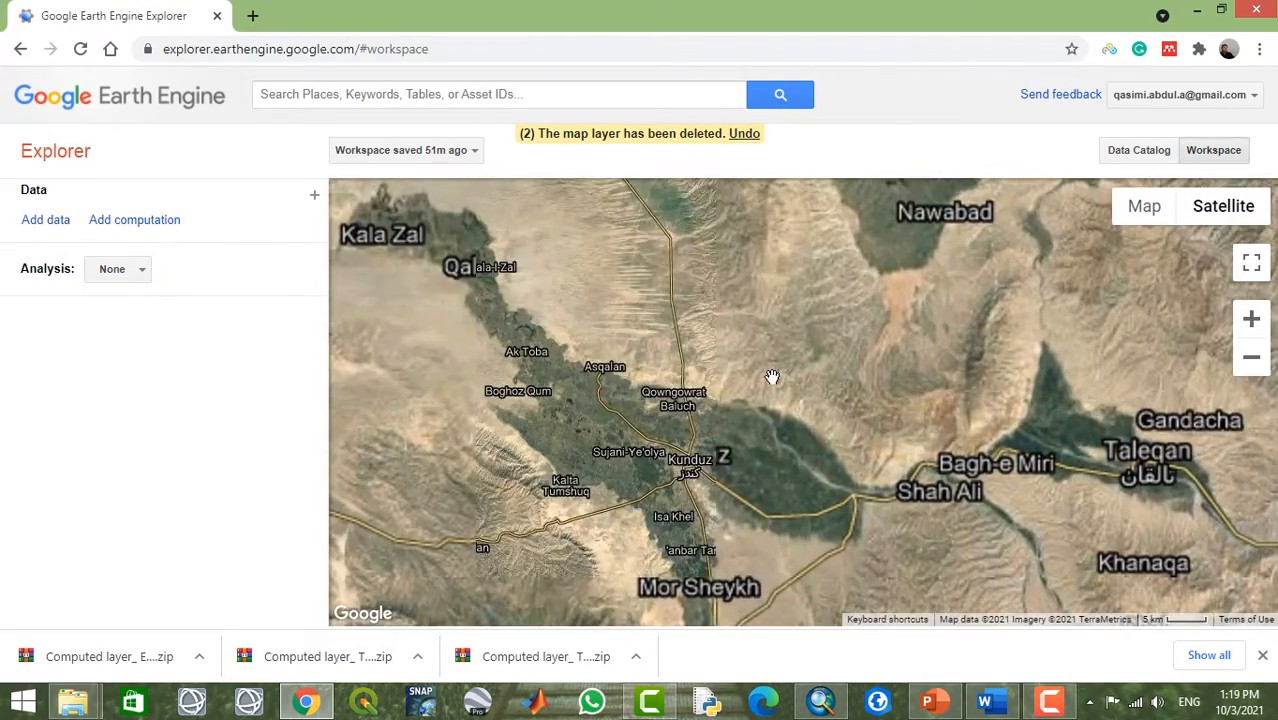
pyautogui.click(772, 376)
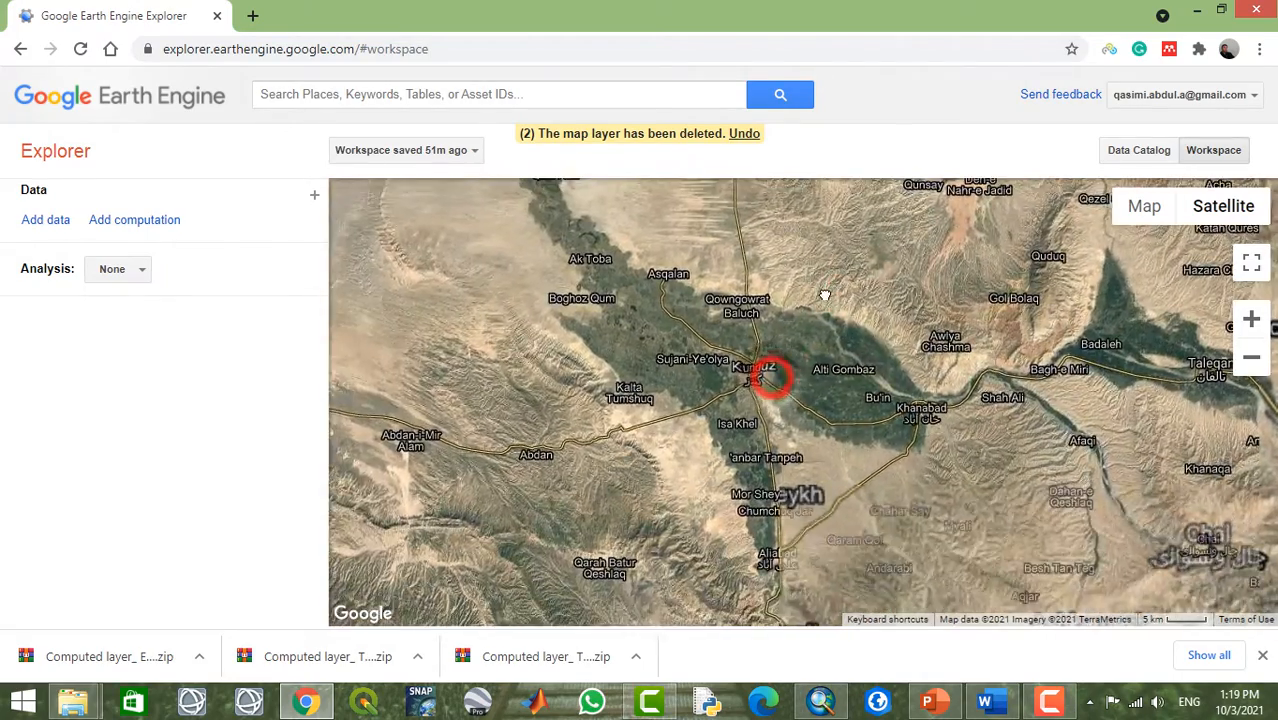
pyautogui.moveTo(579, 408); pyautogui.dragTo(671, 439)
pyautogui.moveTo(637, 255); pyautogui.dragTo(703, 319)
pyautogui.moveTo(976, 354); pyautogui.dragTo(886, 264)
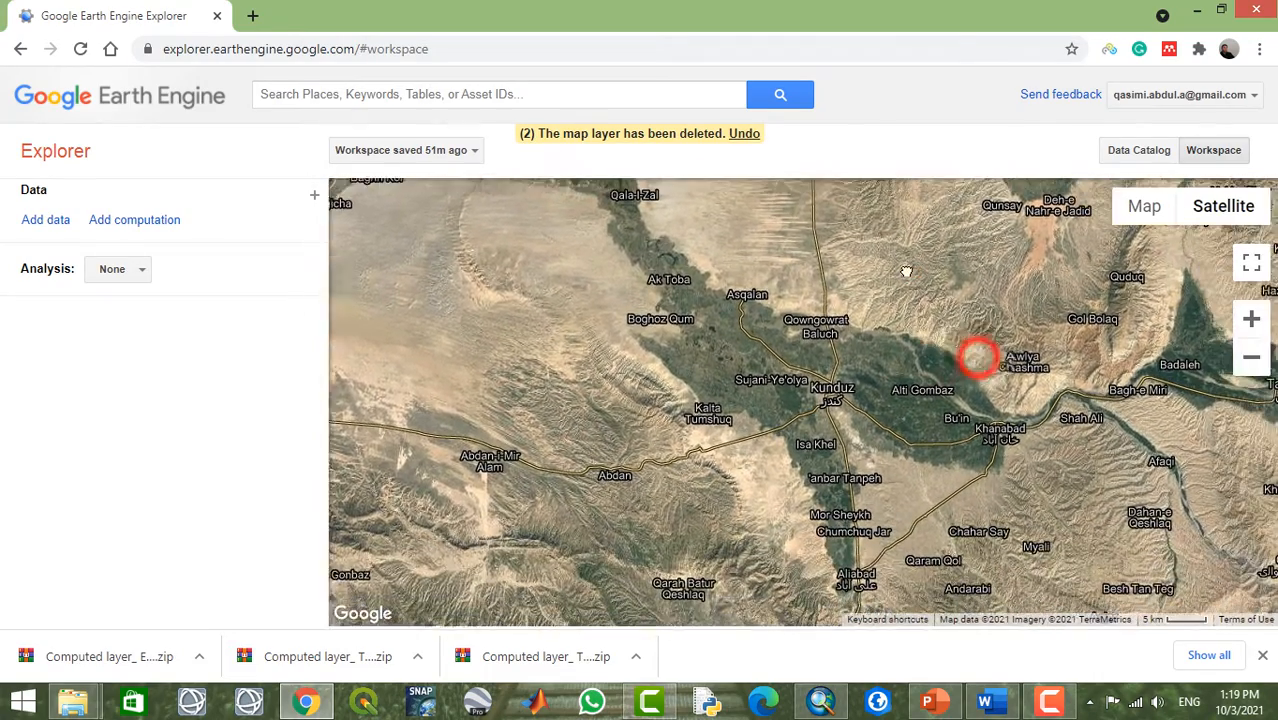
pyautogui.scroll(2, 846, 400)
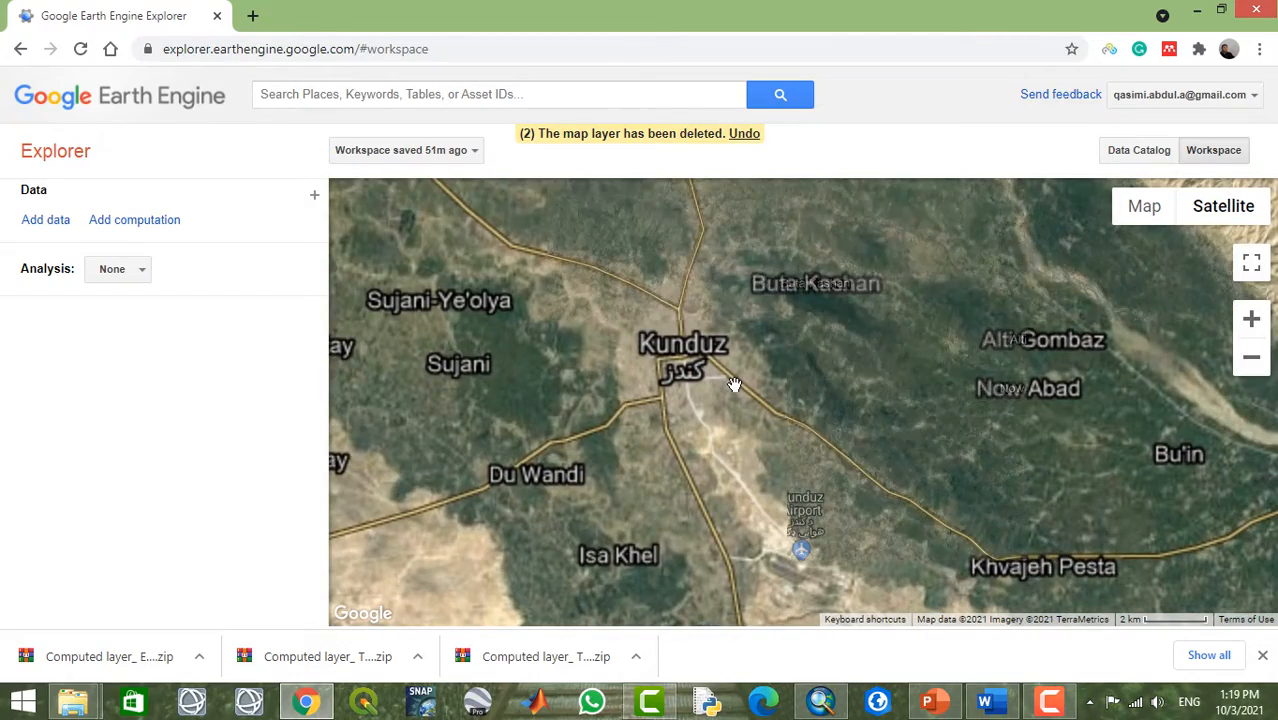
pyautogui.scroll(2, 734, 383)
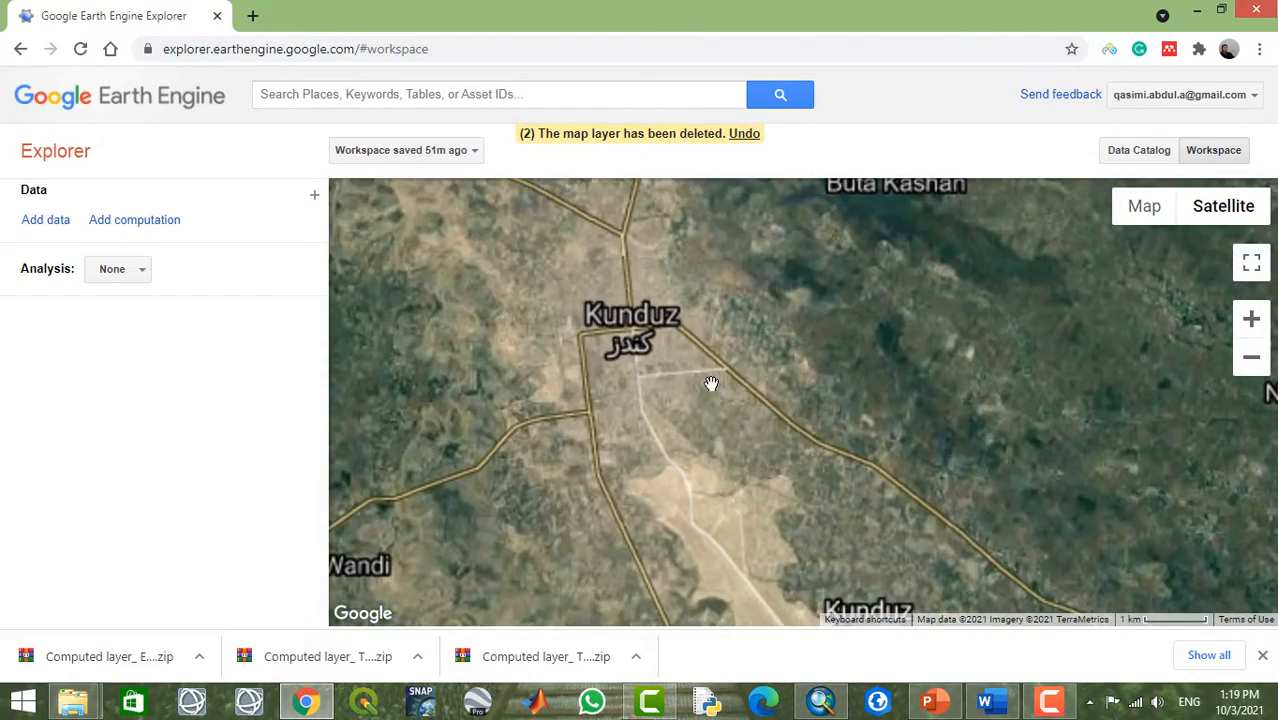
pyautogui.doubleClick(707, 385)
pyautogui.scroll(1, 828, 349)
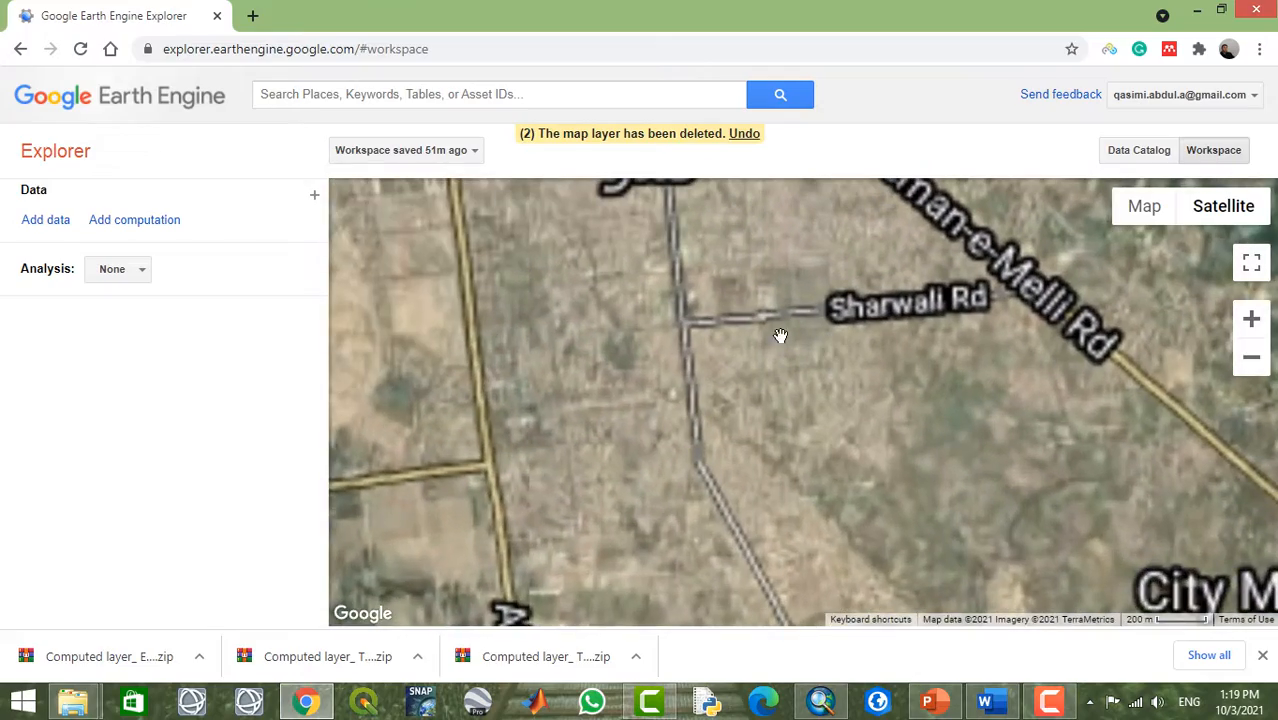
pyautogui.doubleClick(742, 331)
pyautogui.doubleClick(642, 248)
# Step: Frame the map on Kunduz so that the surrounding area from Ak Toba to Khanabad and Aliabad is in view
pyautogui.scroll(-2, 690, 367)
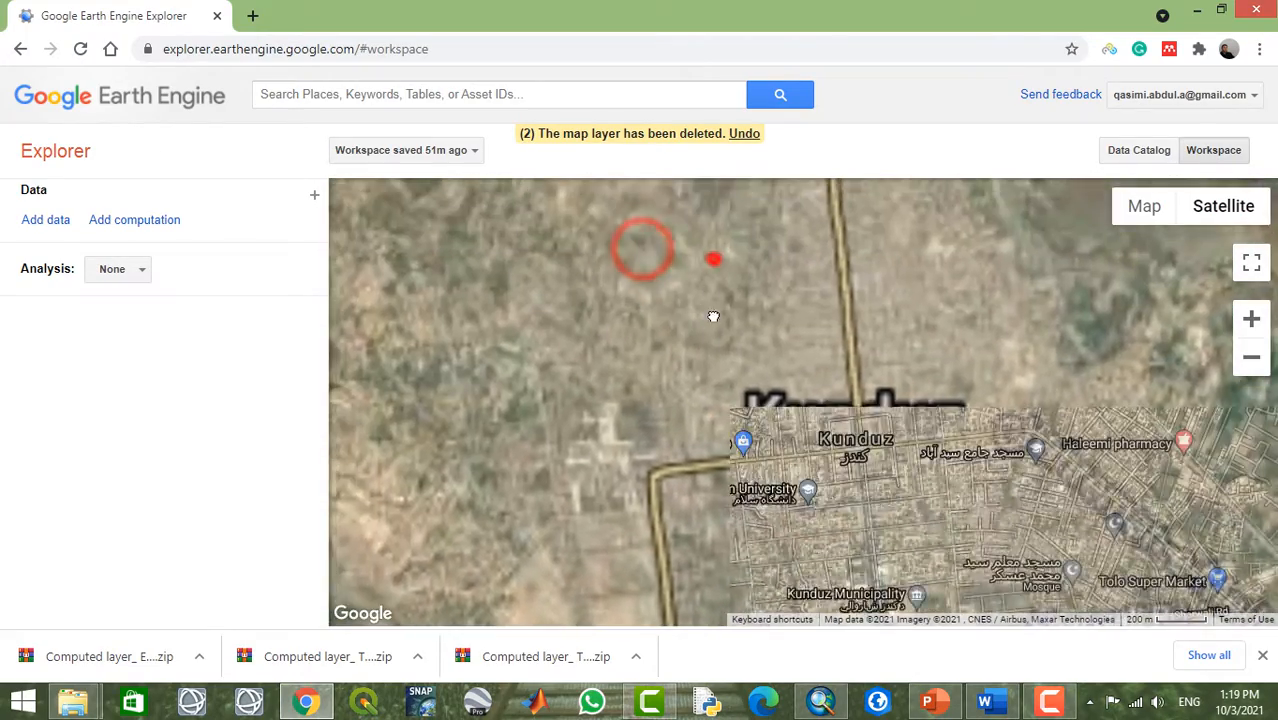
pyautogui.scroll(-1, 784, 371)
pyautogui.scroll(-2, 784, 371)
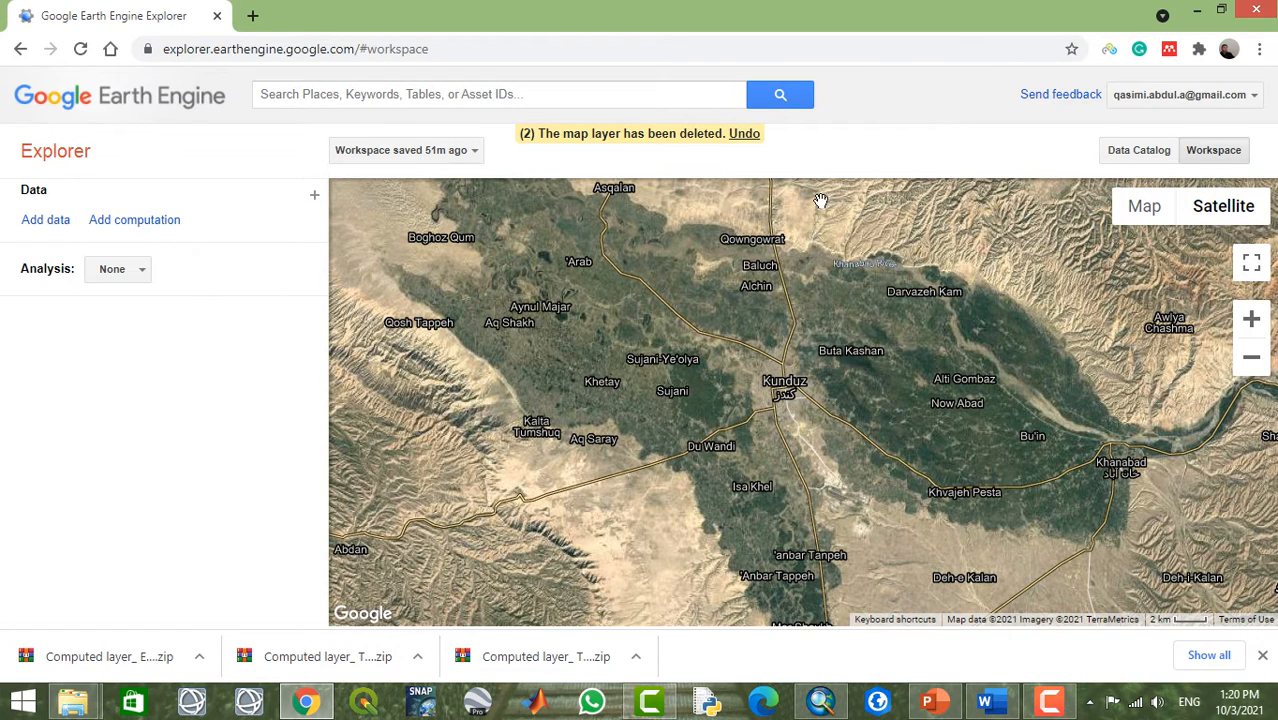
pyautogui.moveTo(651, 400)
pyautogui.mouseDown()
pyautogui.moveTo(734, 298)
pyautogui.moveTo(660, 406)
pyautogui.mouseUp()
pyautogui.scroll(-1, 666, 398)
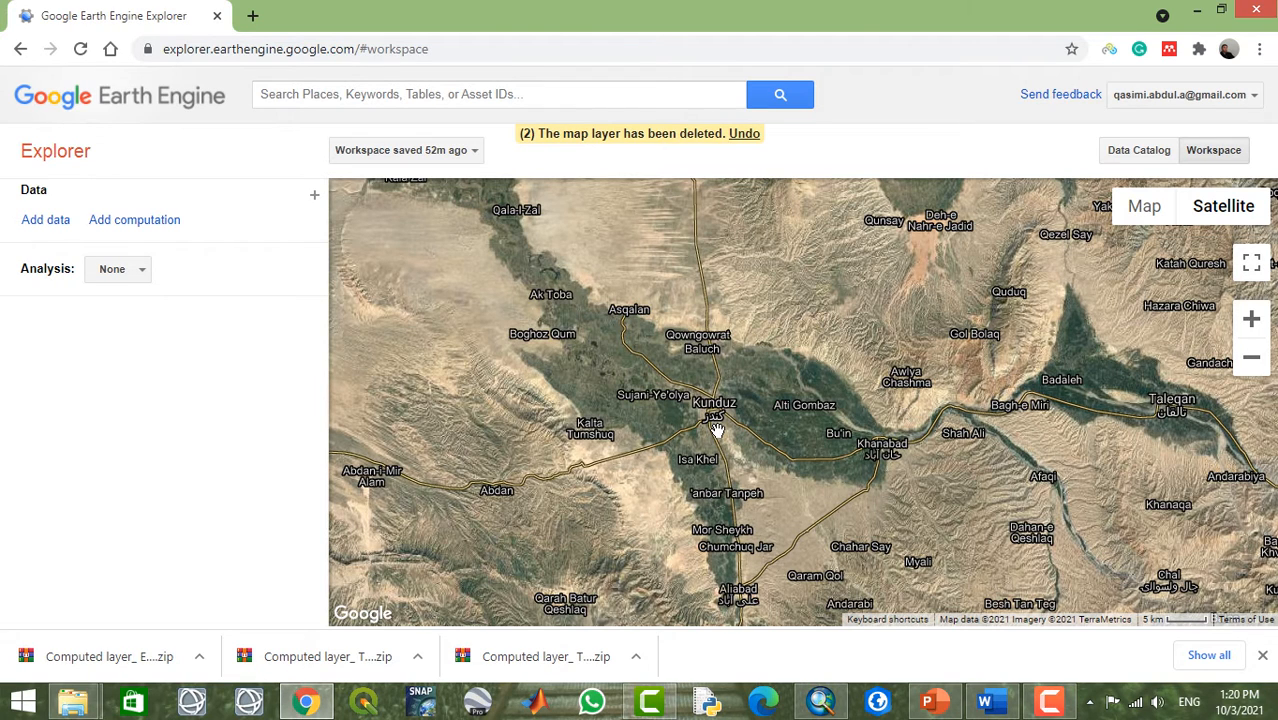
pyautogui.moveTo(716, 428); pyautogui.dragTo(772, 363)
pyautogui.moveTo(676, 330); pyautogui.dragTo(693, 353)
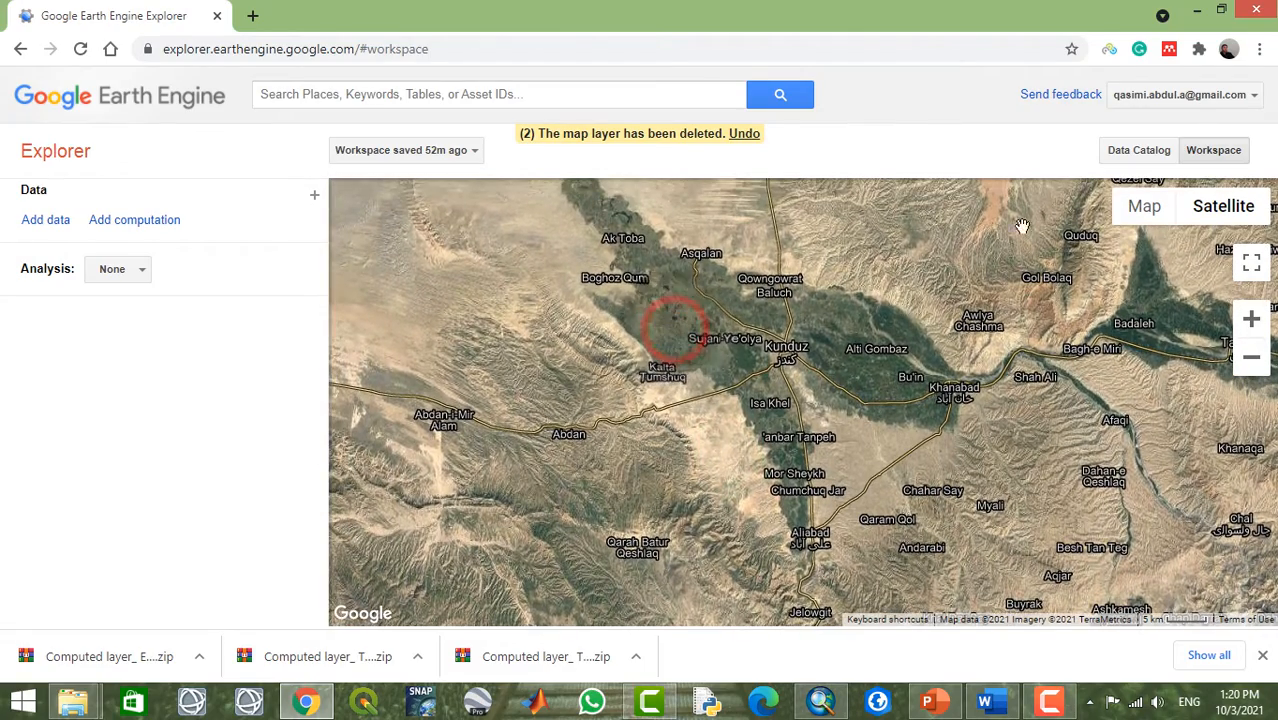
# Step: Open the Data Catalog and list the datasets with the popular tag toa
pyautogui.click(1138, 155)
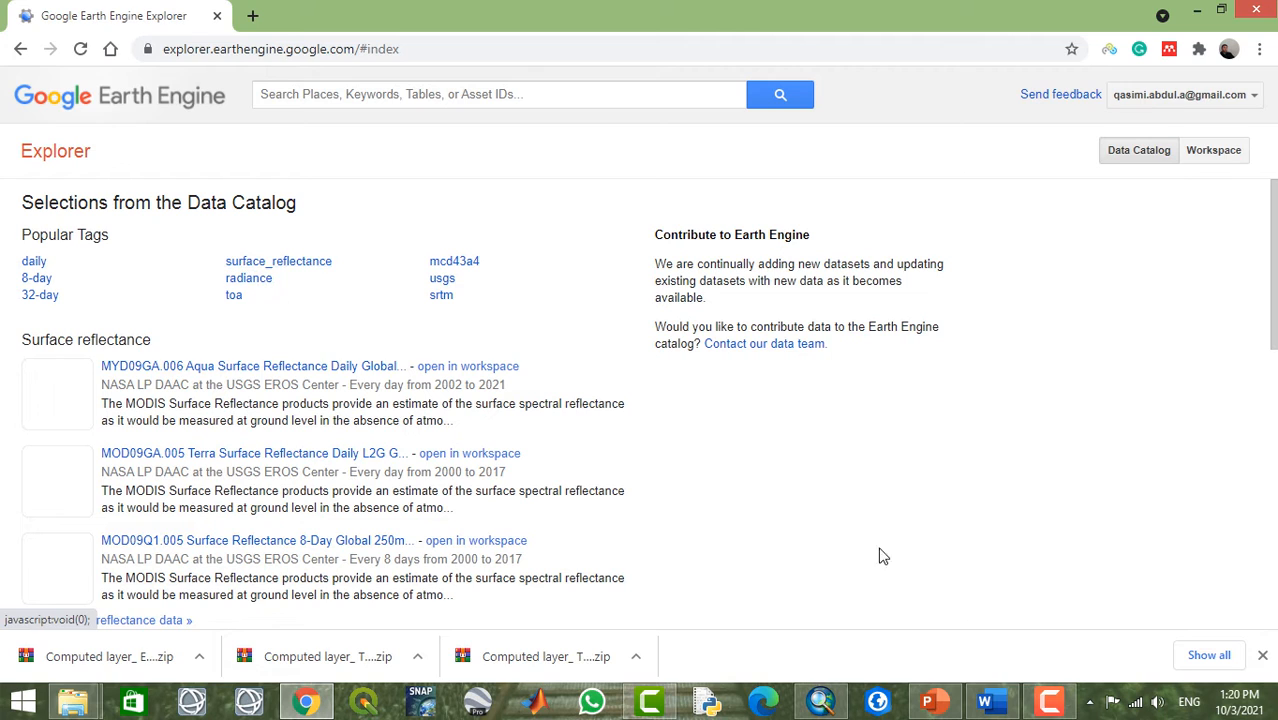
pyautogui.click(1049, 700)
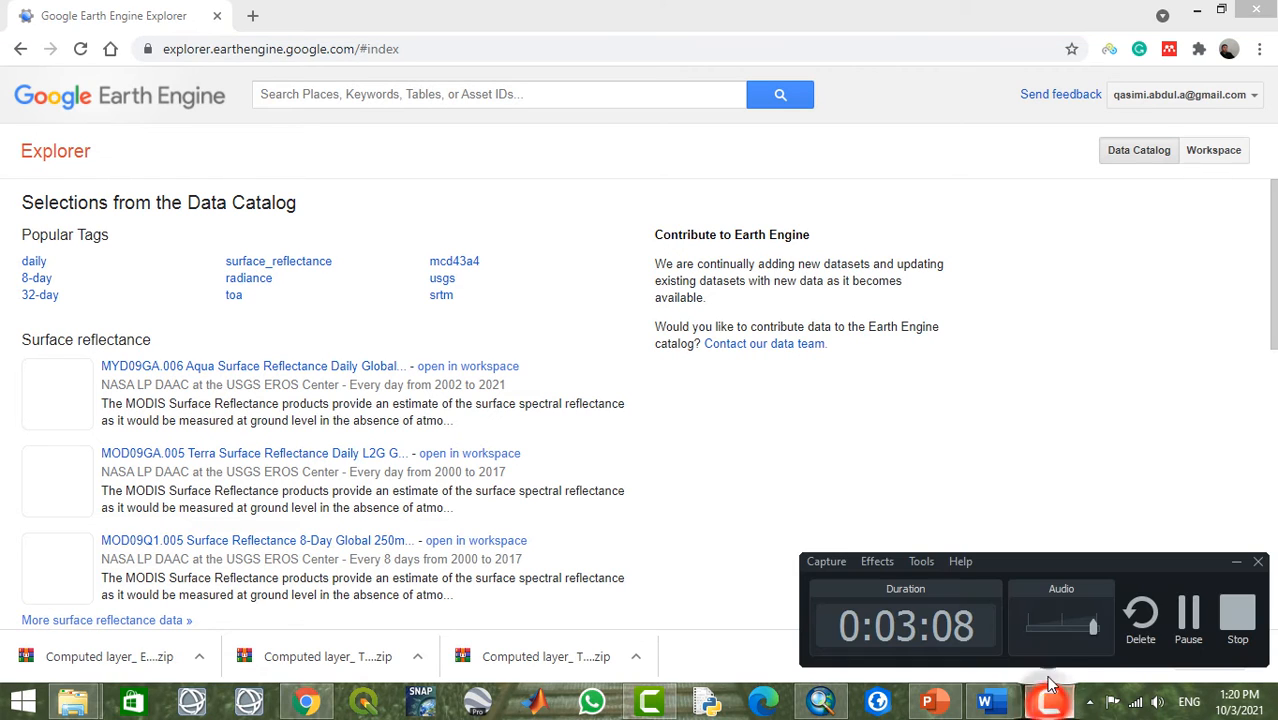
pyautogui.click(1182, 620)
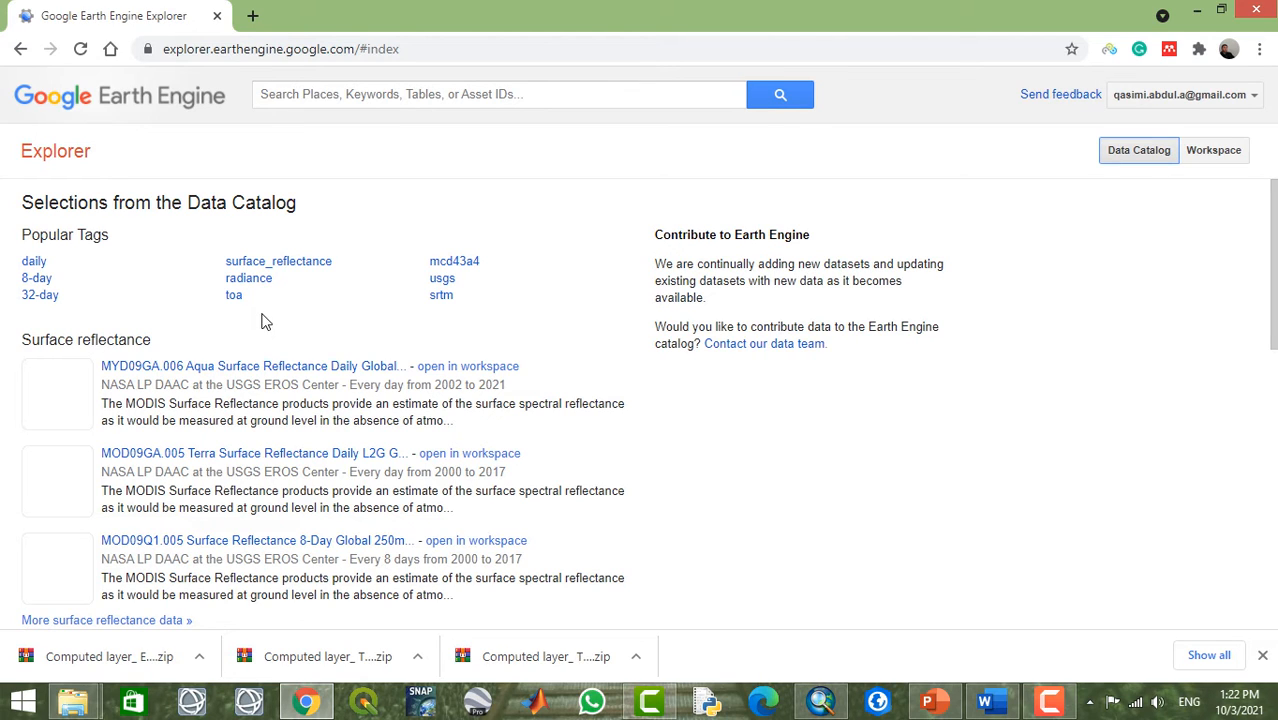
pyautogui.click(231, 297)
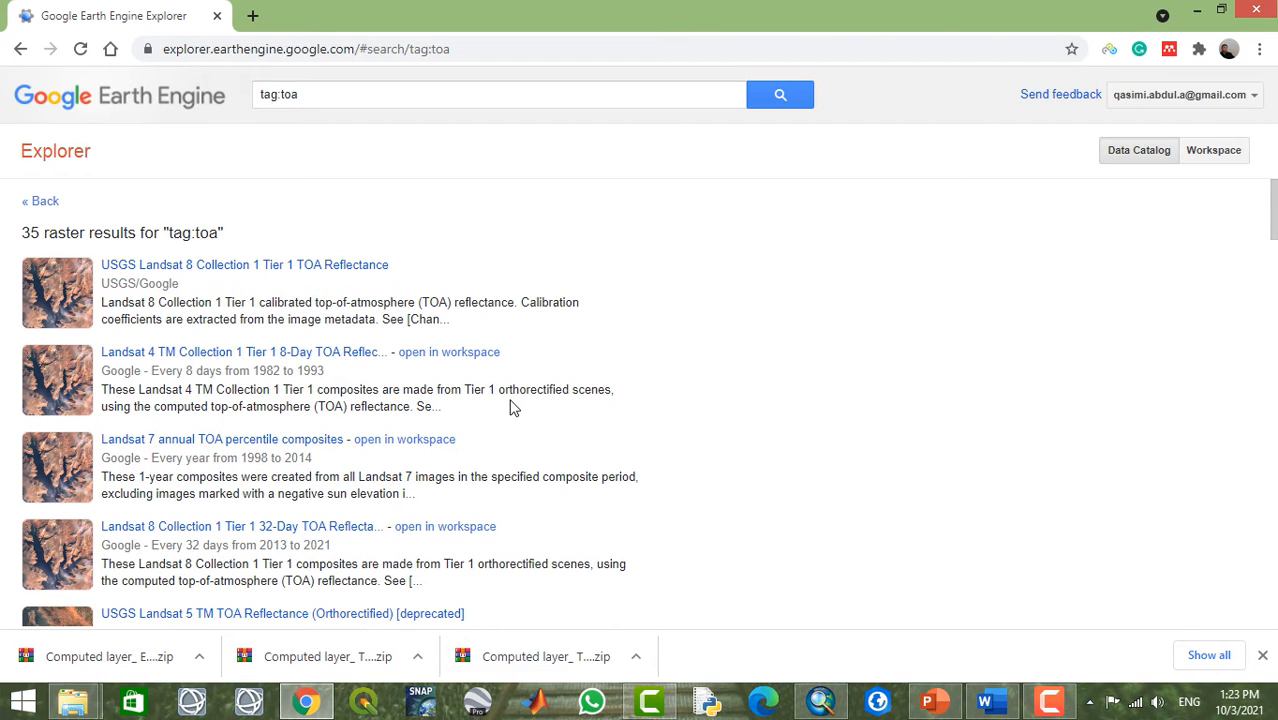
# Step: Review the toa-tagged raster datasets, comparing the Landsat 4, 5, 7 and 8 and Sentinel-3 entries and their date ranges
pyautogui.scroll(-2, 510, 407)
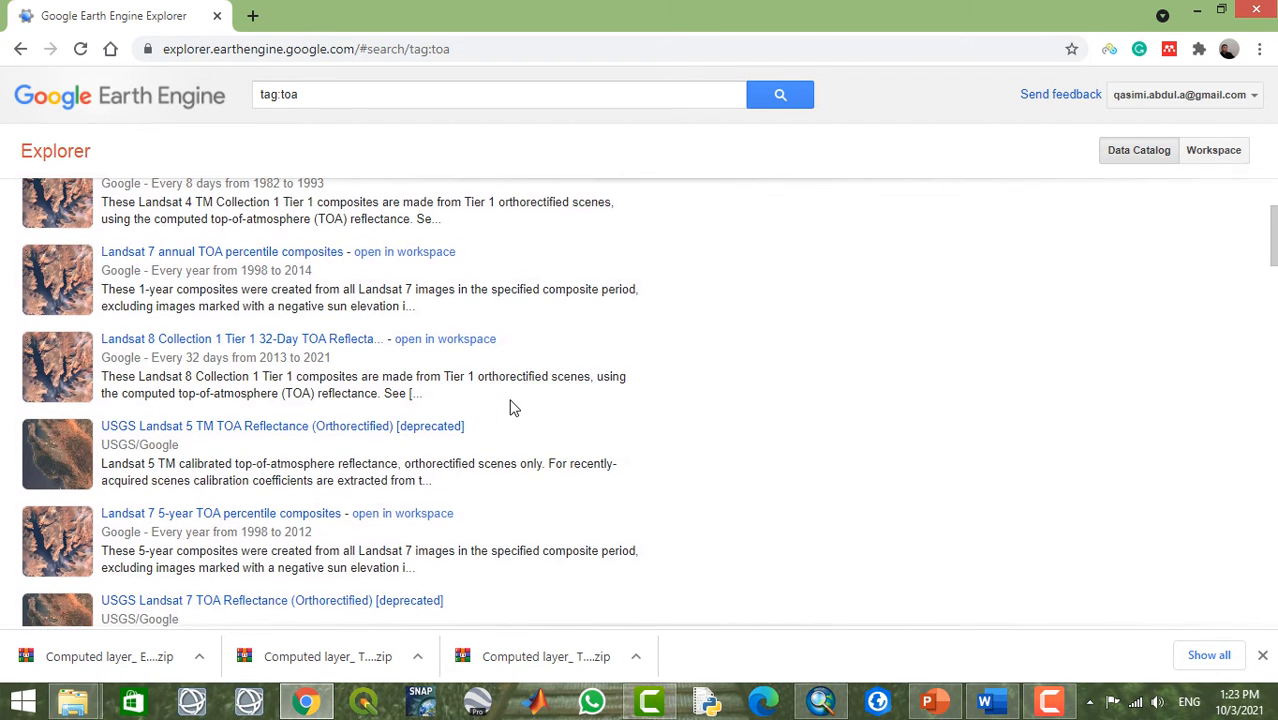
pyautogui.scroll(2, 510, 407)
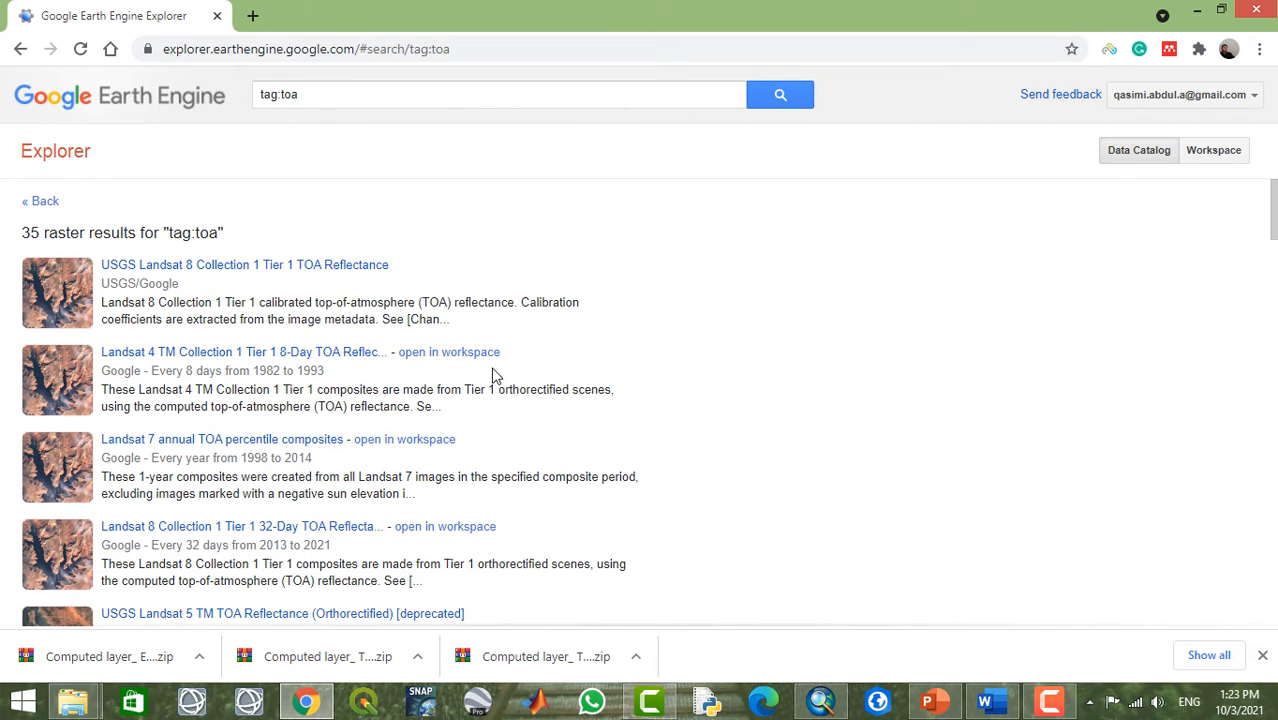
pyautogui.scroll(-1, 493, 376)
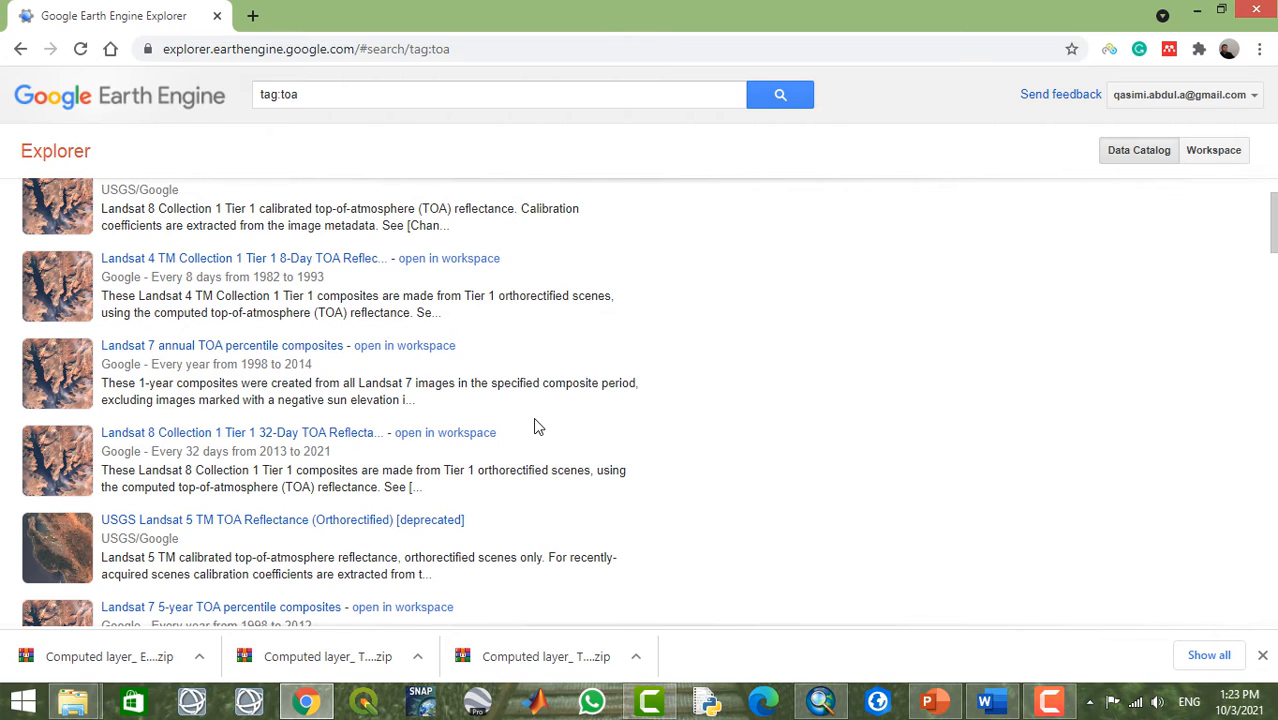
pyautogui.scroll(-2, 534, 424)
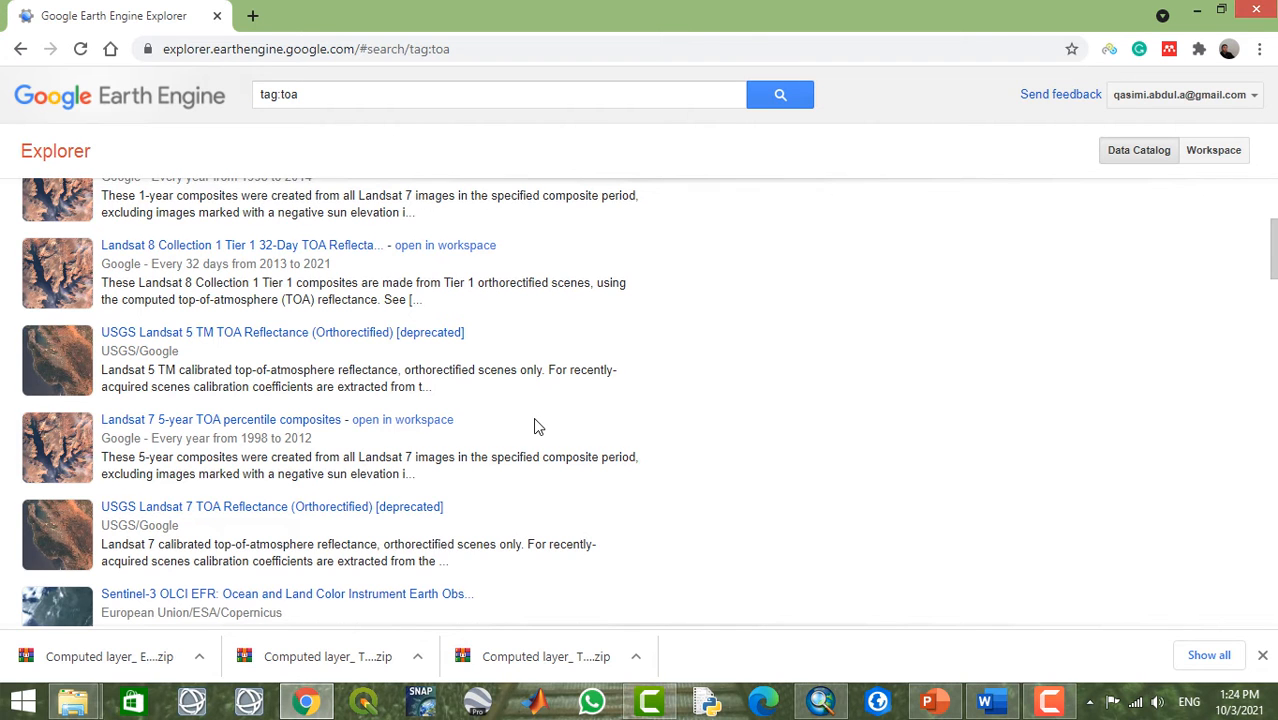
pyautogui.scroll(-3, 535, 427)
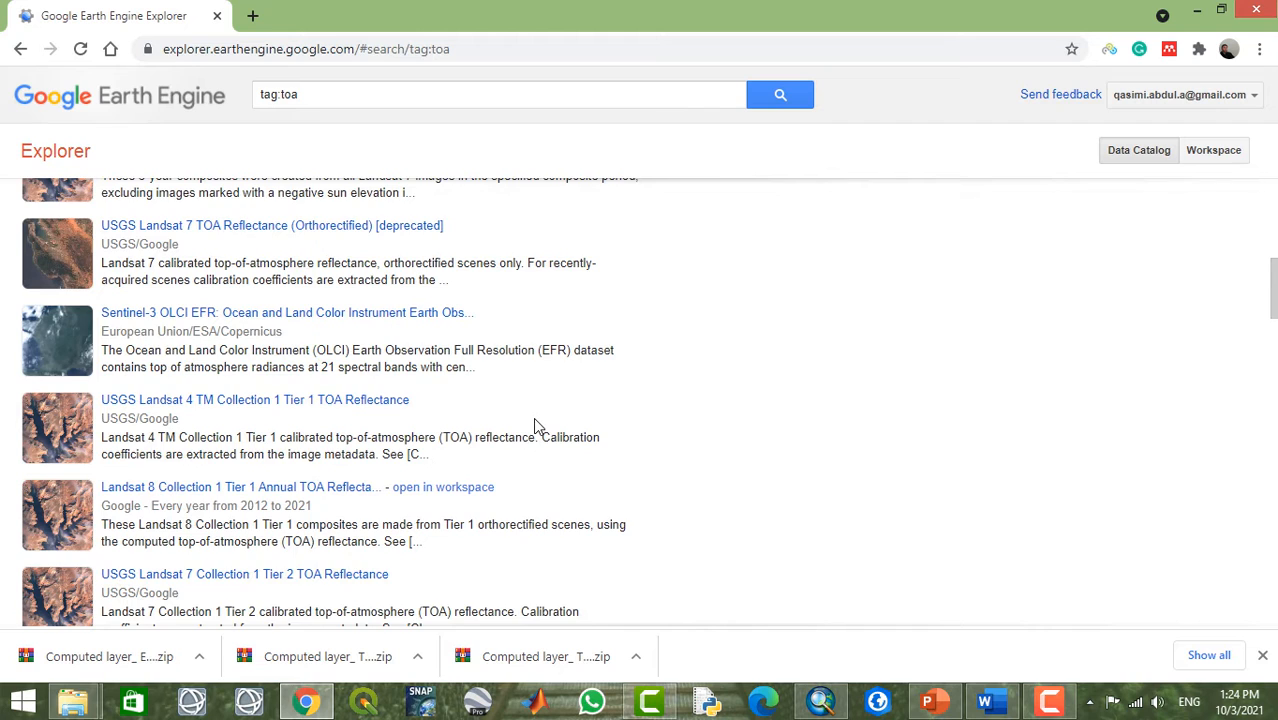
pyautogui.scroll(-2, 533, 417)
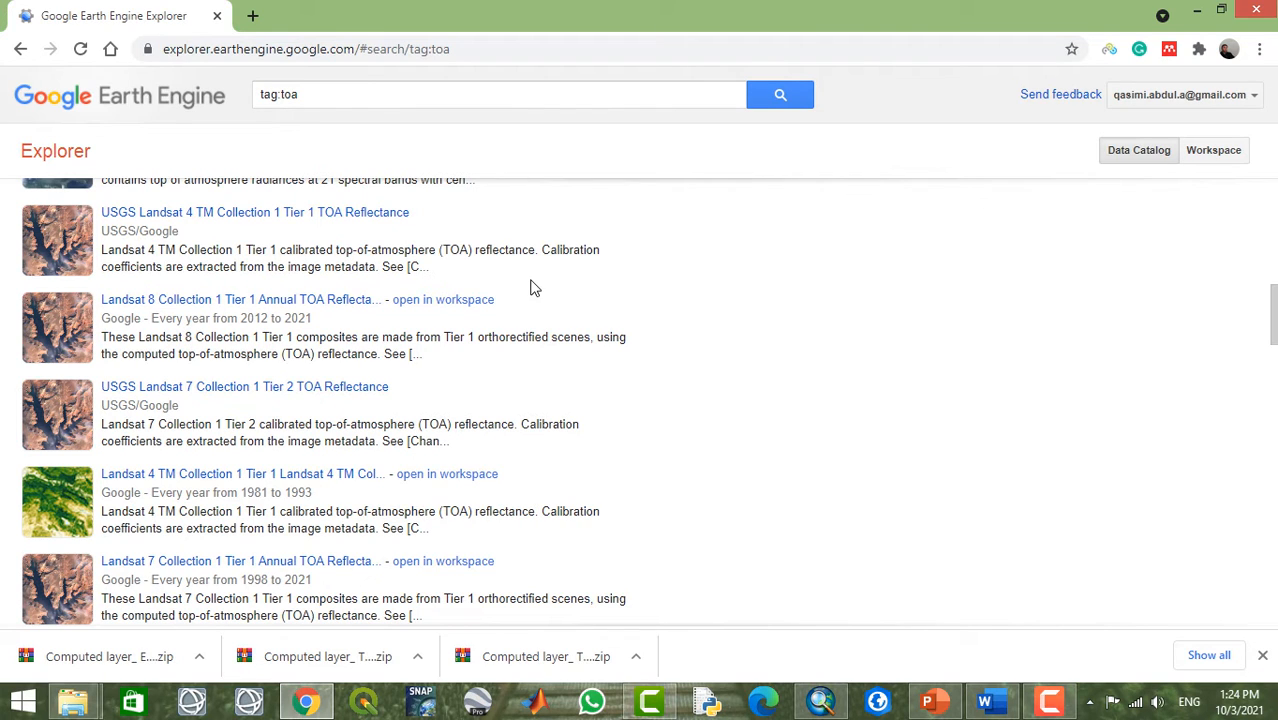
pyautogui.scroll(2, 524, 290)
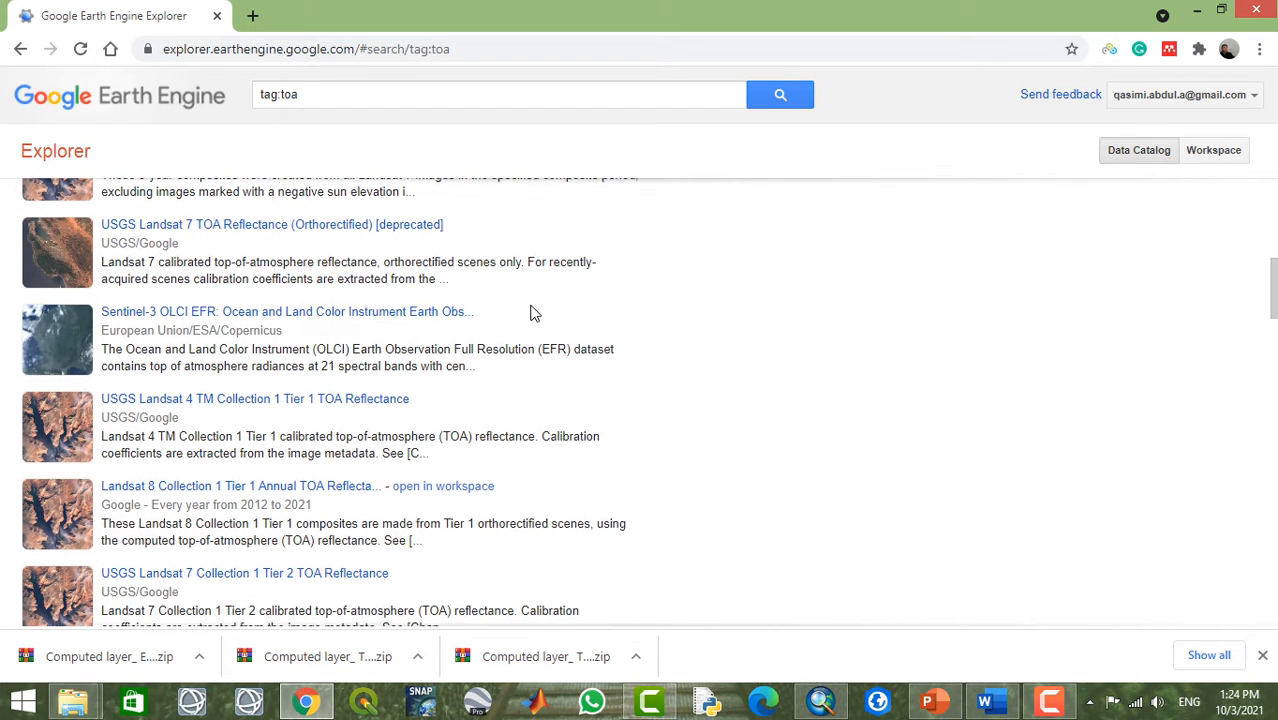
pyautogui.scroll(-2, 531, 308)
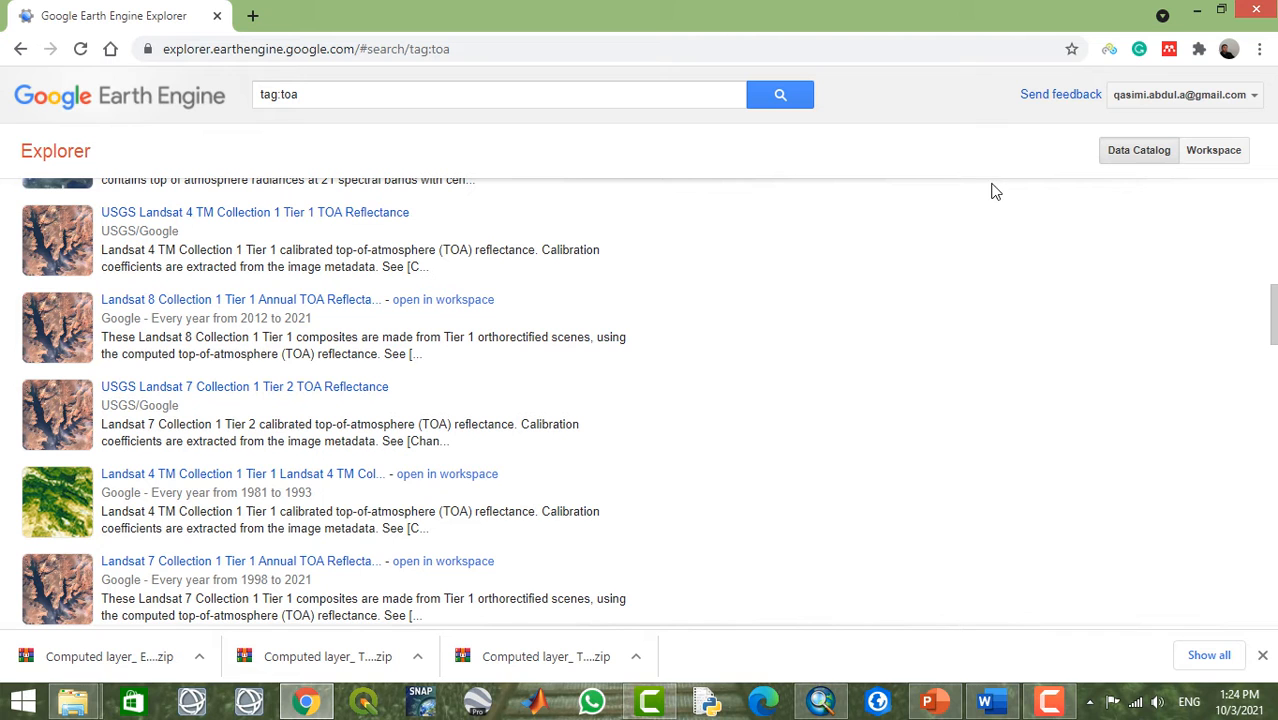
# Step: Return to the workspace and view the featured rasters, classified rasters and vectors offered as data layers
pyautogui.click(18, 49)
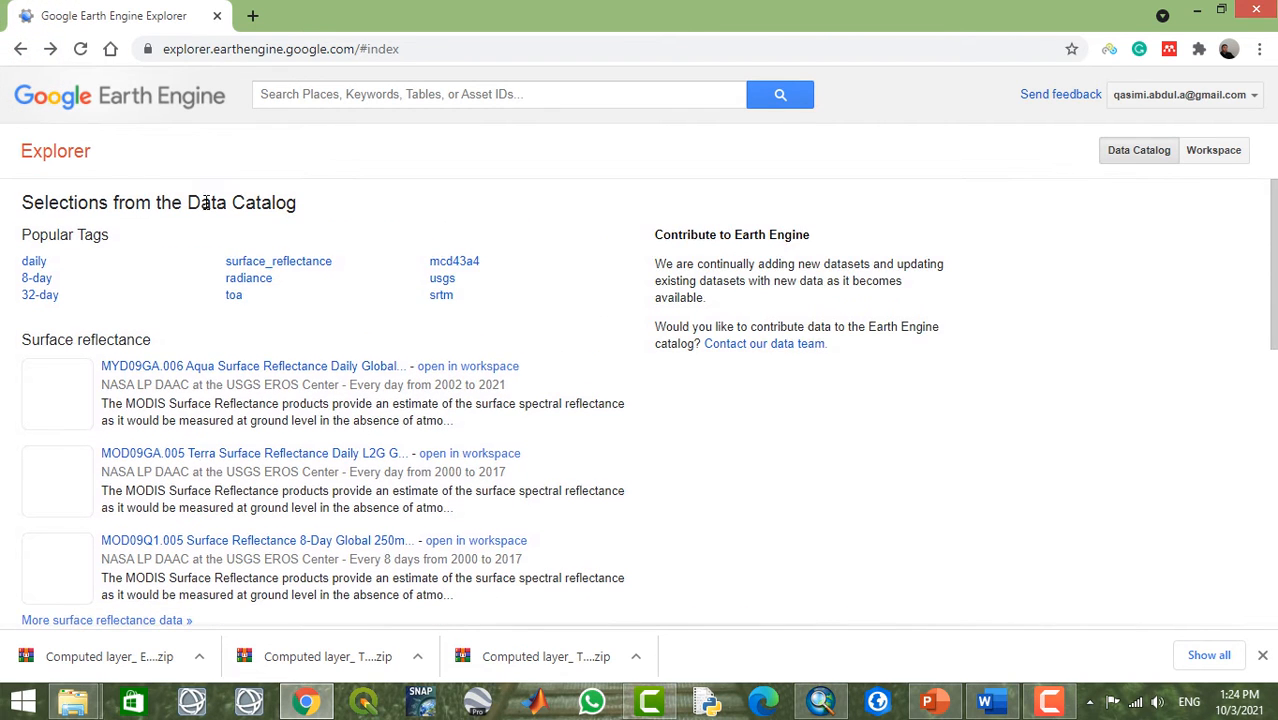
pyautogui.click(20, 49)
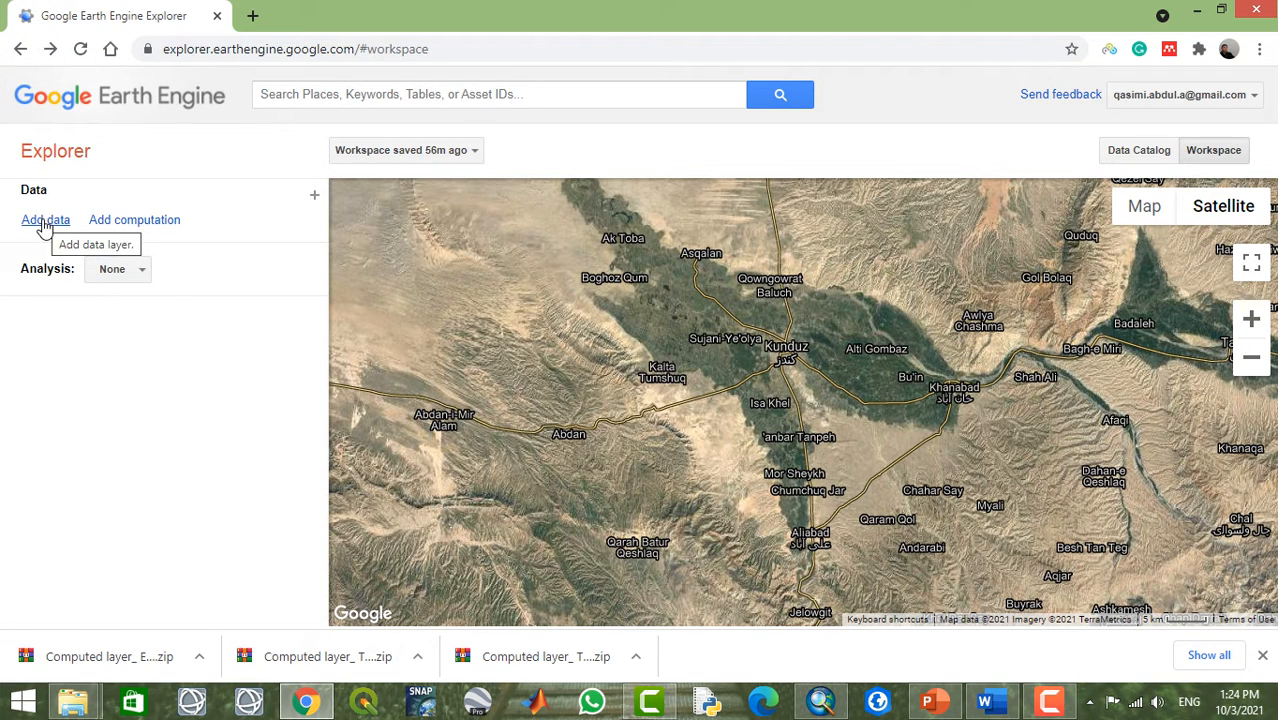
pyautogui.click(556, 92)
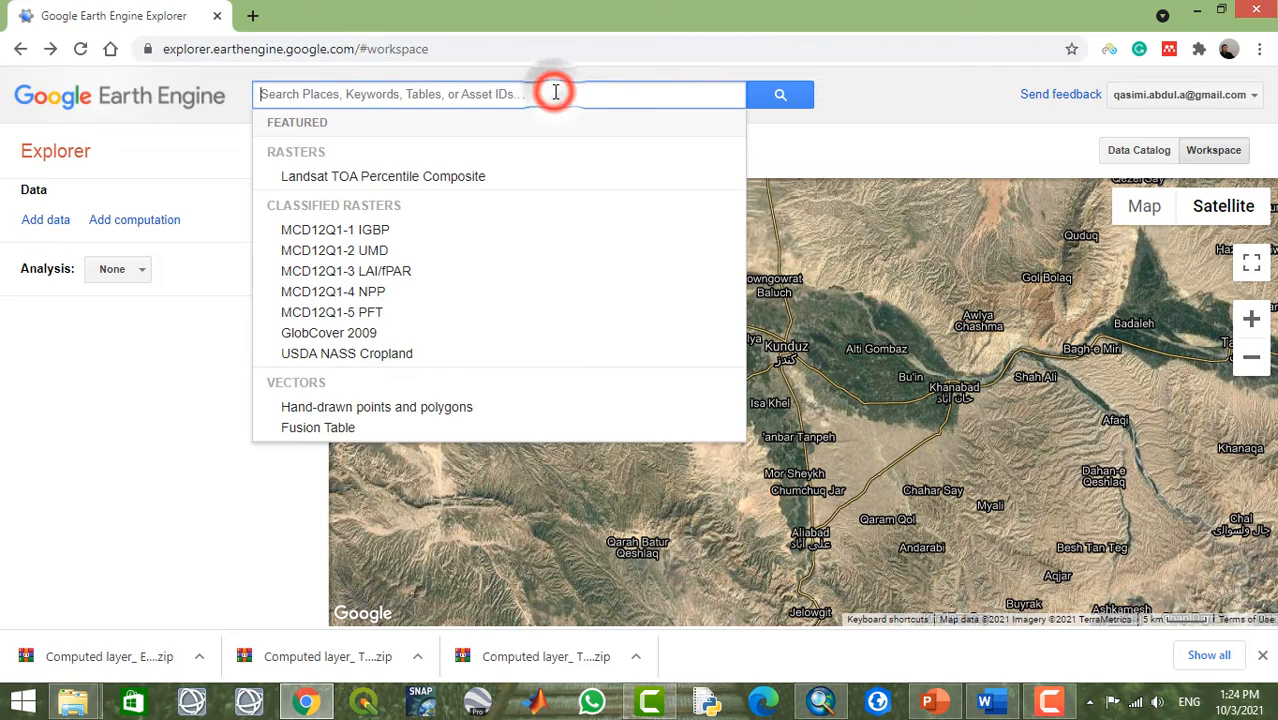
pyautogui.click(50, 222)
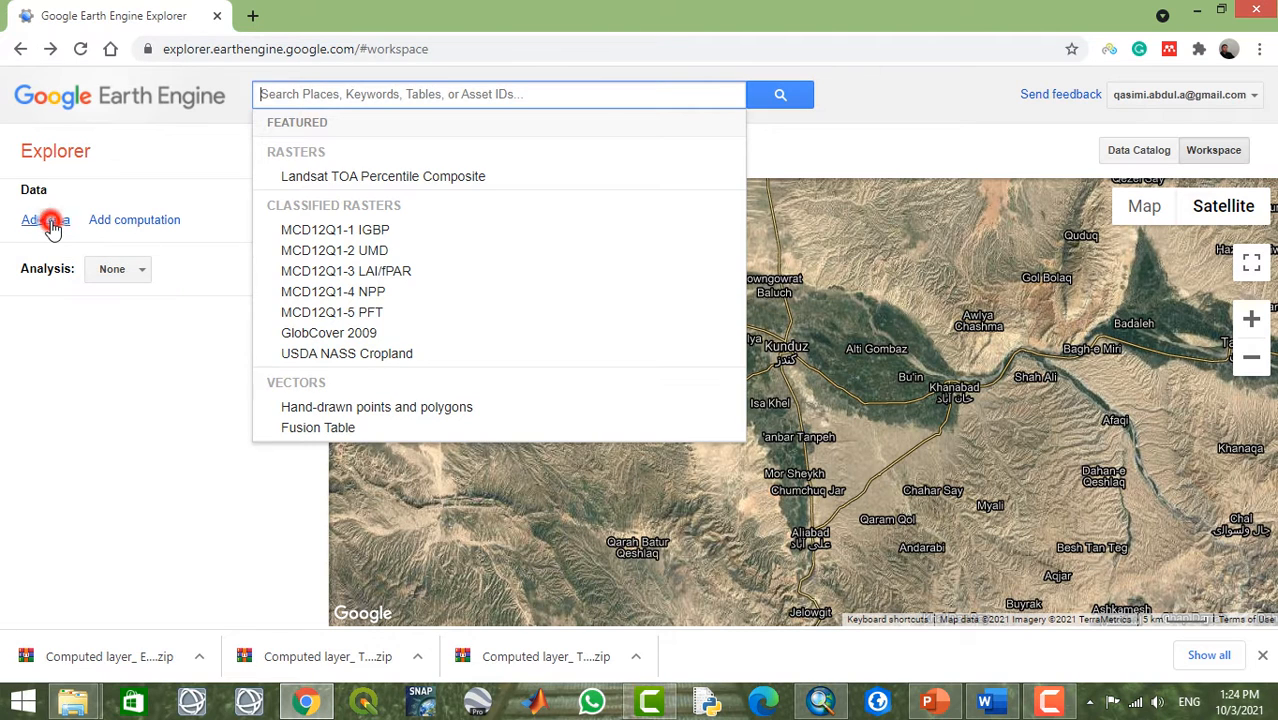
pyautogui.click(515, 94)
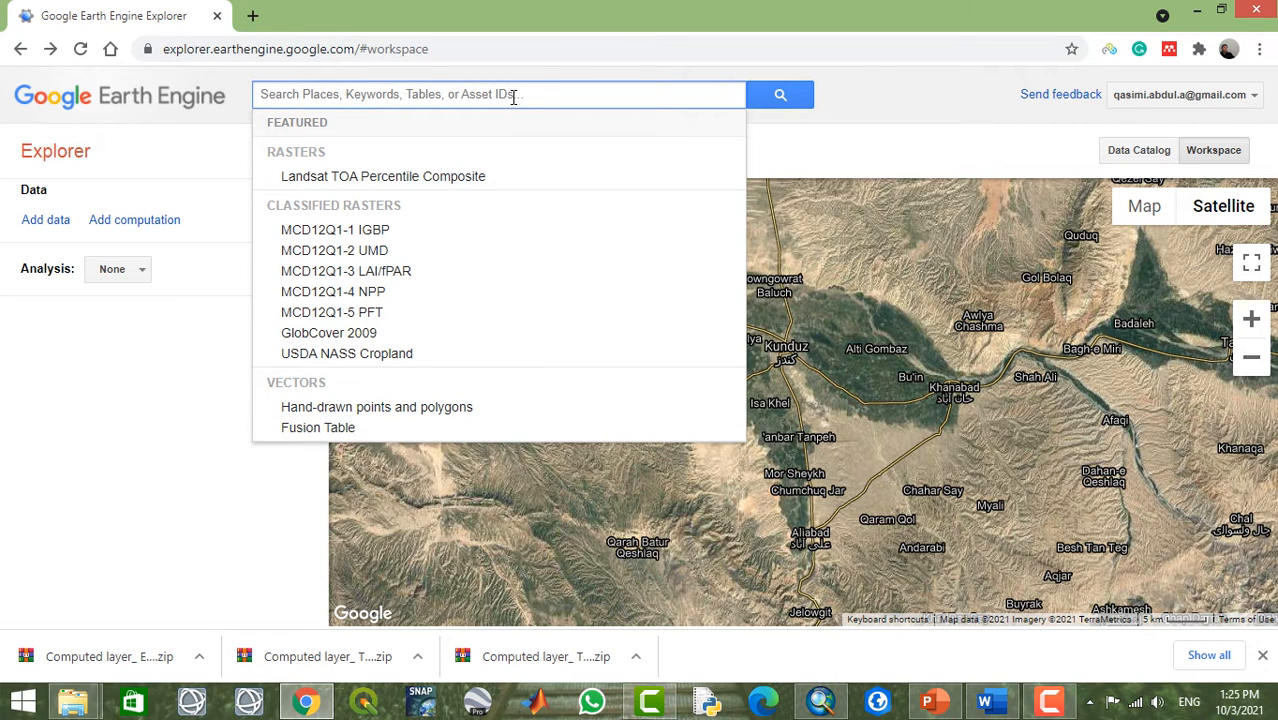
pyautogui.click(872, 104)
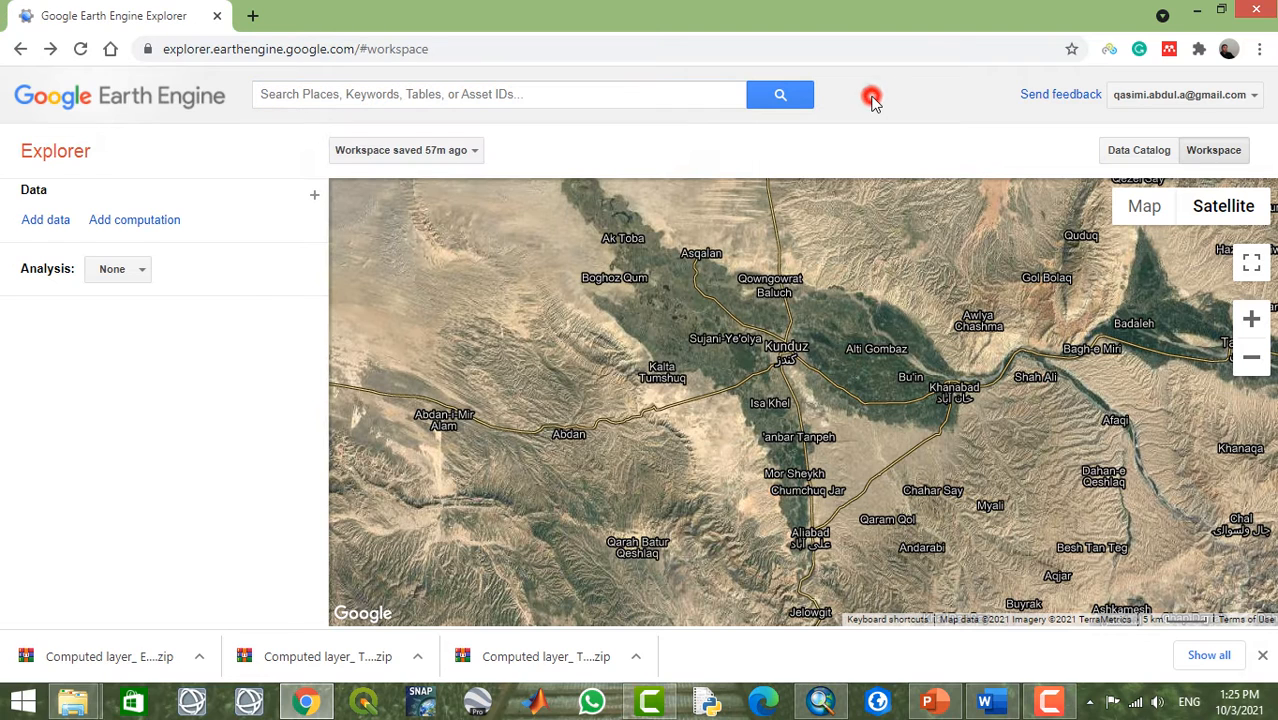
# Step: Open the Data Catalog, look through the toa-tagged raster datasets and return to the catalog's start page
pyautogui.click(1139, 155)
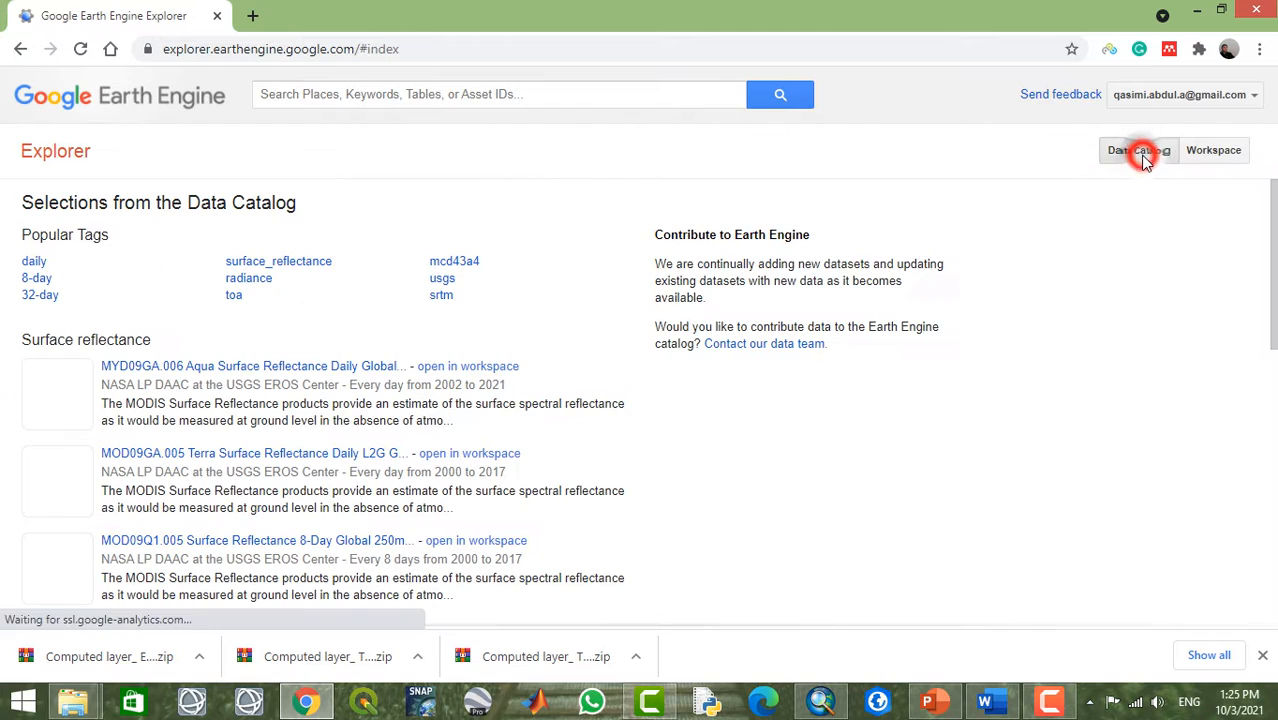
pyautogui.click(233, 299)
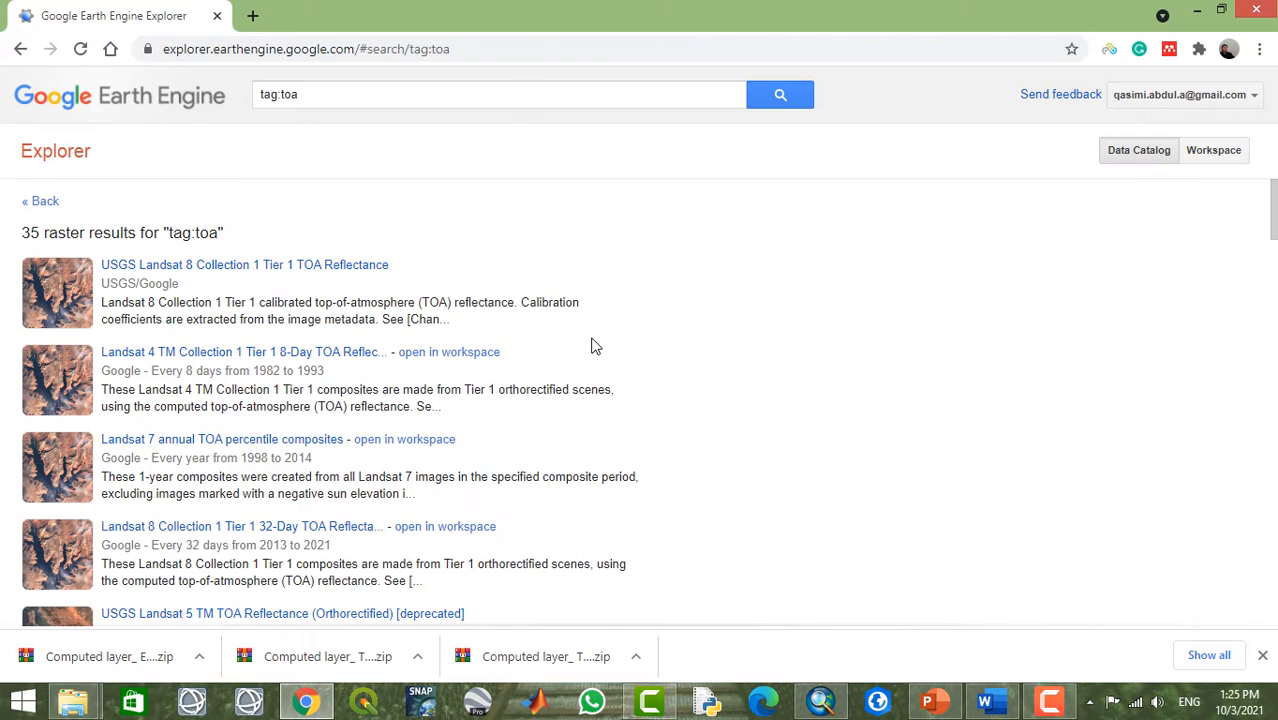
pyautogui.scroll(-4, 591, 346)
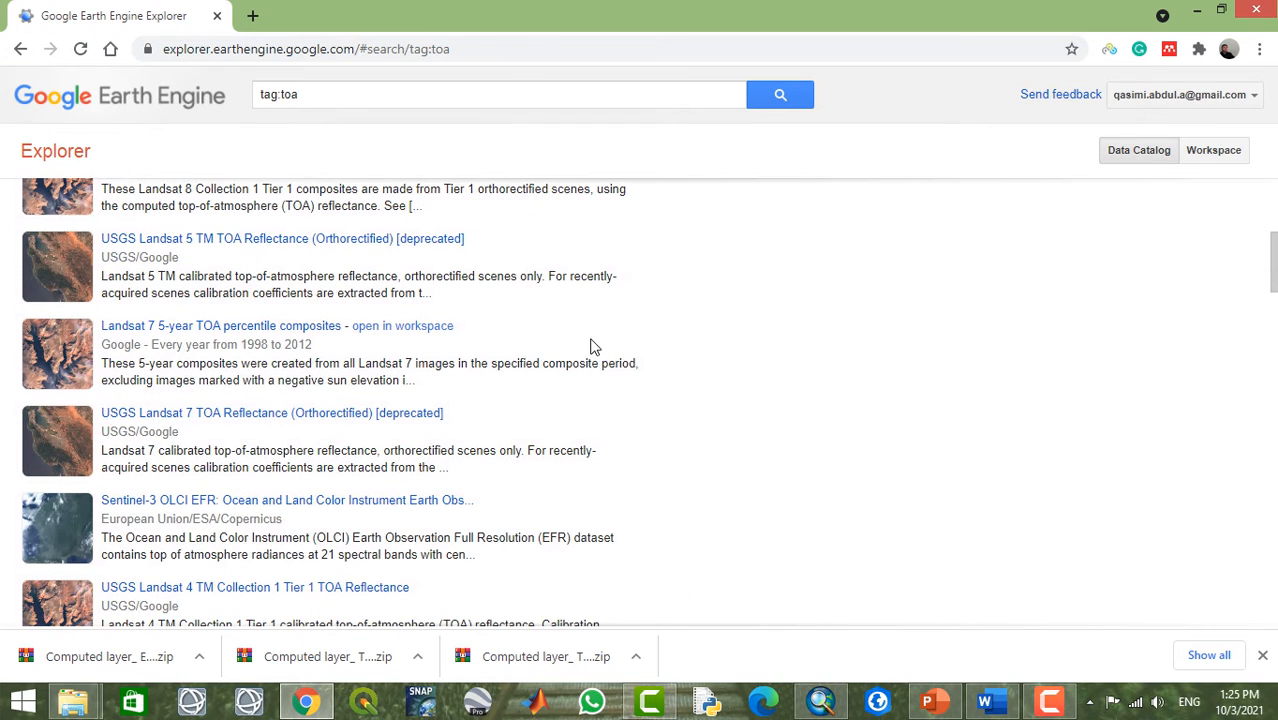
pyautogui.scroll(3, 591, 346)
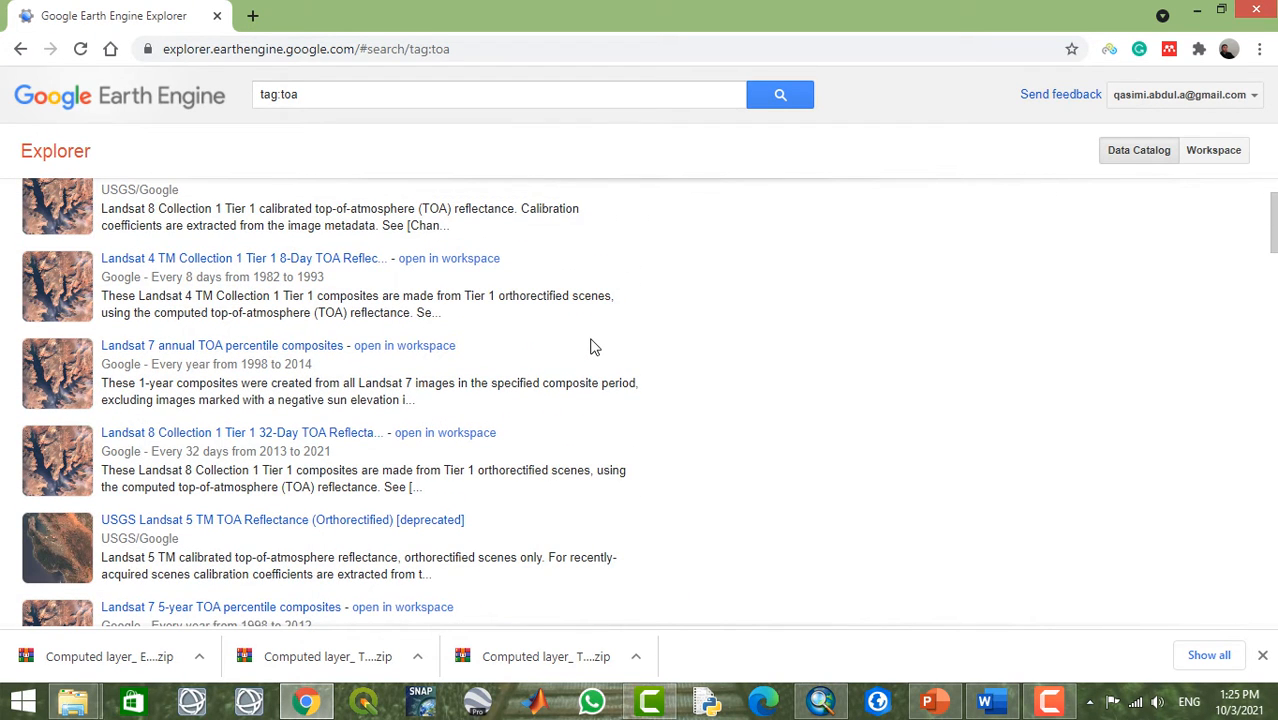
pyautogui.scroll(1, 591, 346)
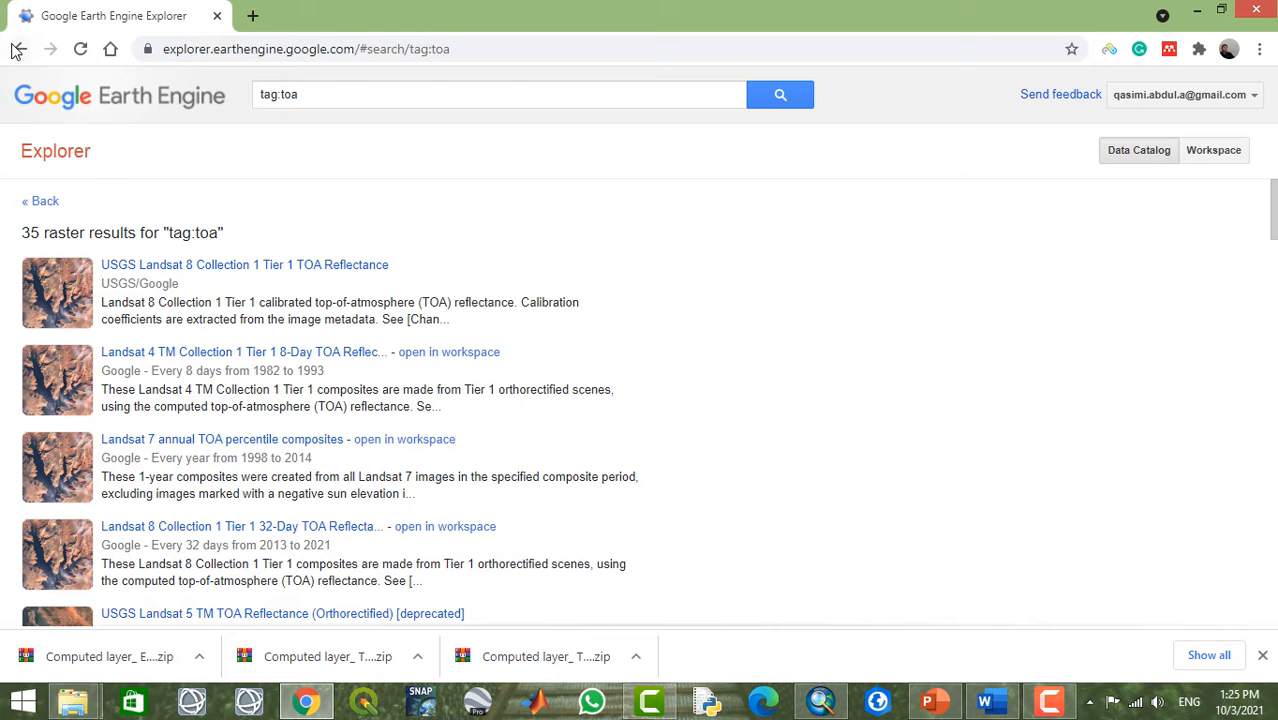
pyautogui.click(18, 49)
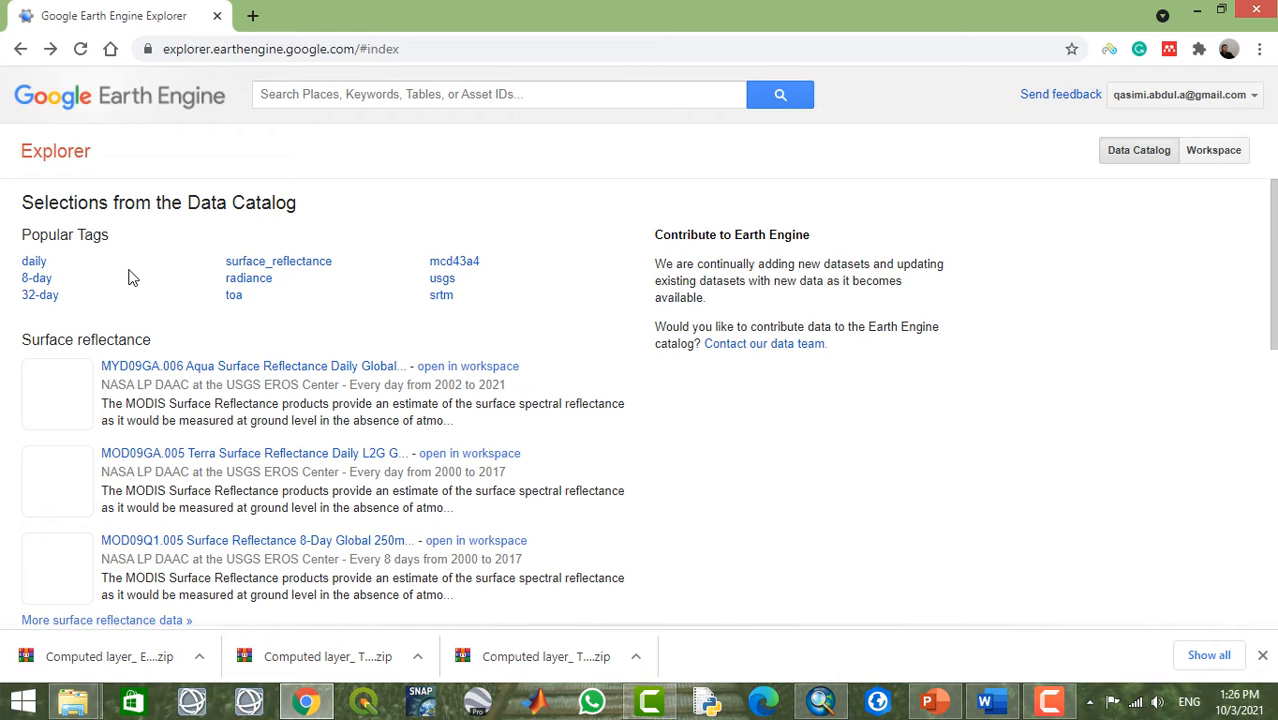
# Step: List the toa-tagged datasets and open the Landsat 8 Collection 1 Tier 1 Annual TOA Reflectance dataset in the workspace
pyautogui.click(236, 298)
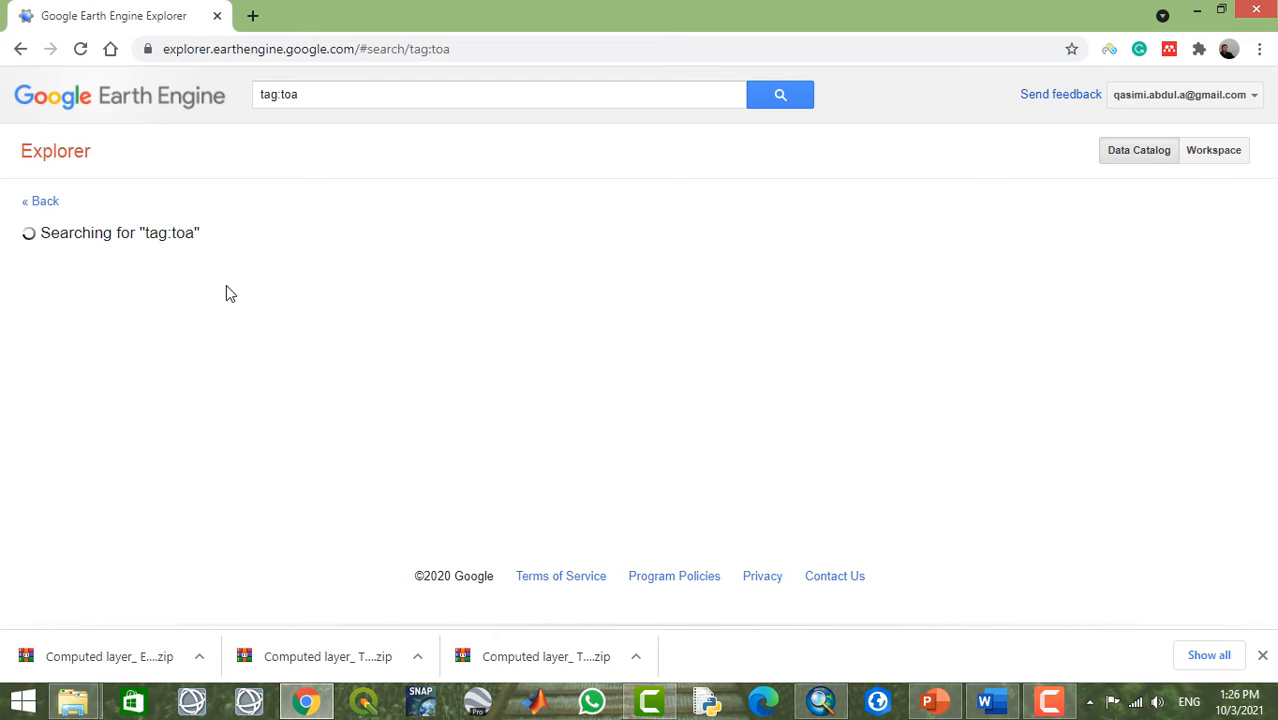
pyautogui.scroll(-3, 490, 332)
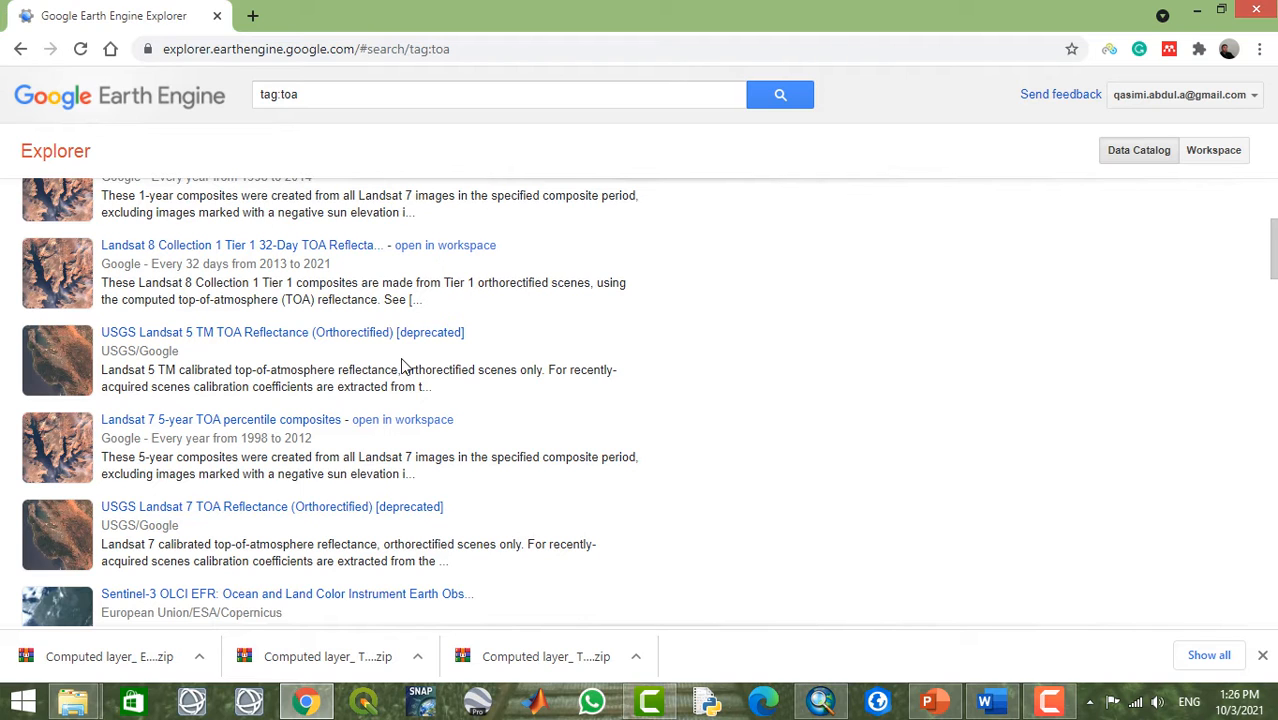
pyautogui.scroll(-2, 403, 367)
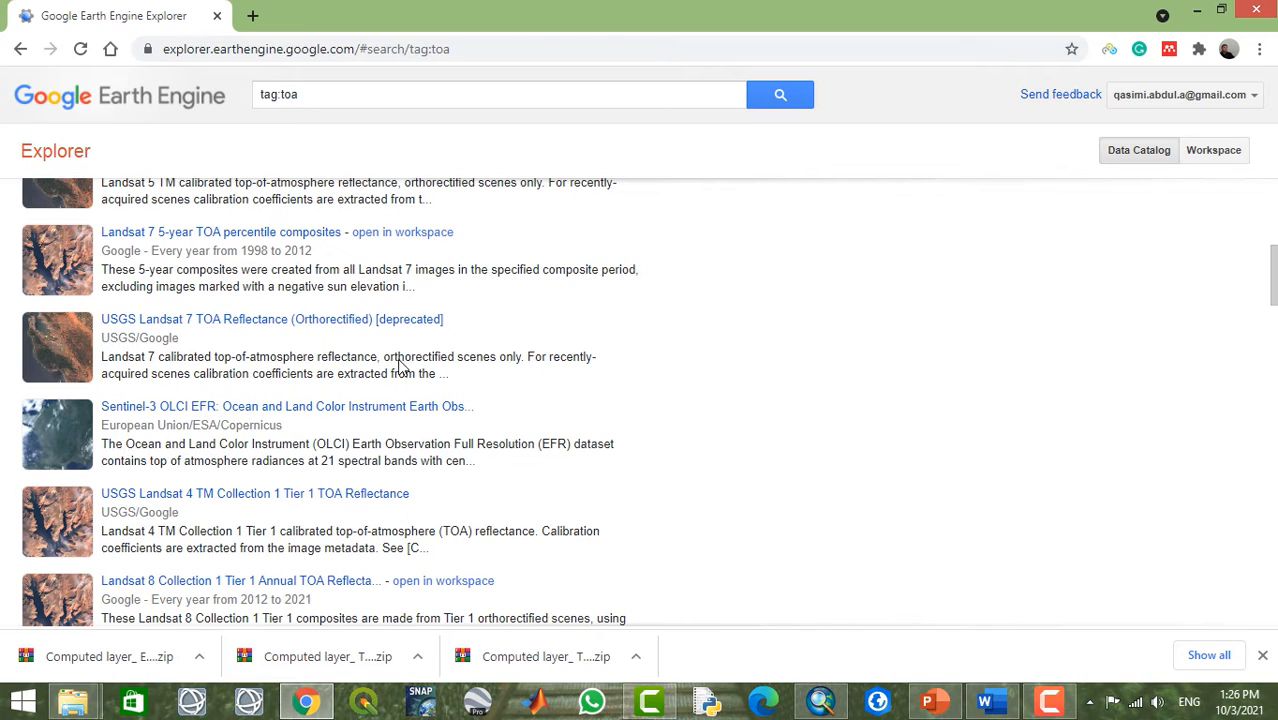
pyautogui.scroll(1, 380, 372)
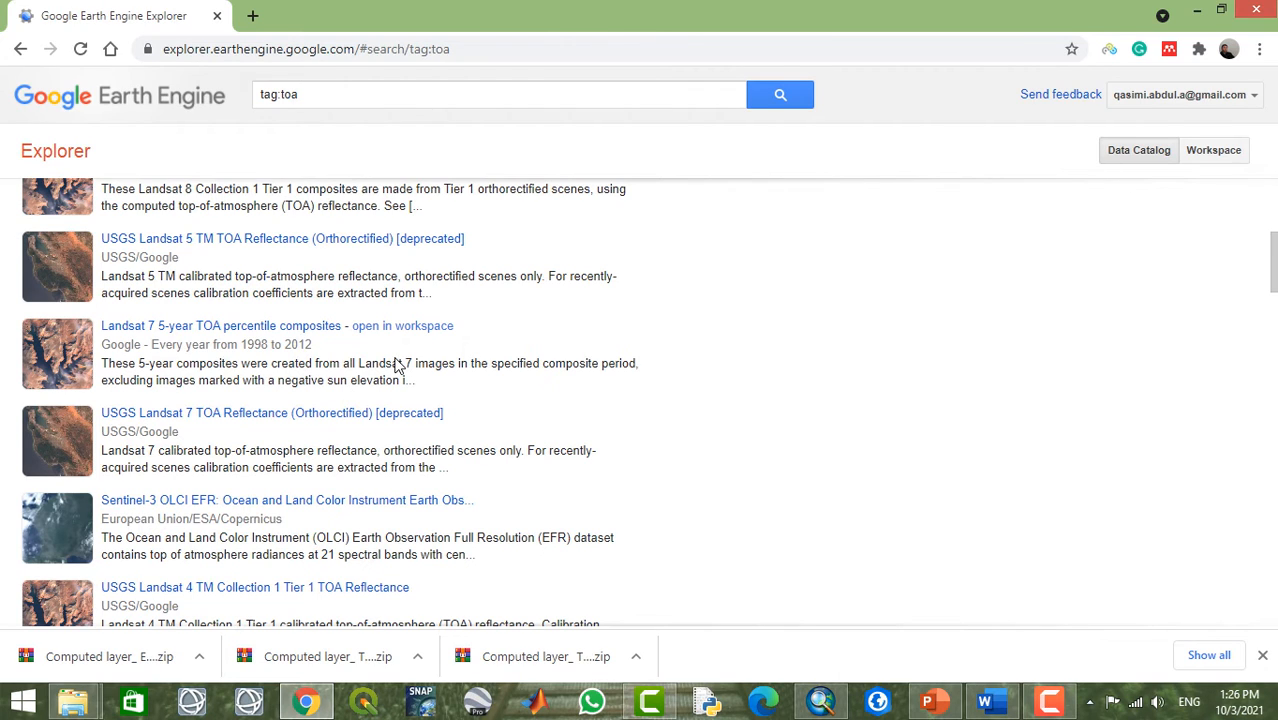
pyautogui.scroll(-3, 395, 366)
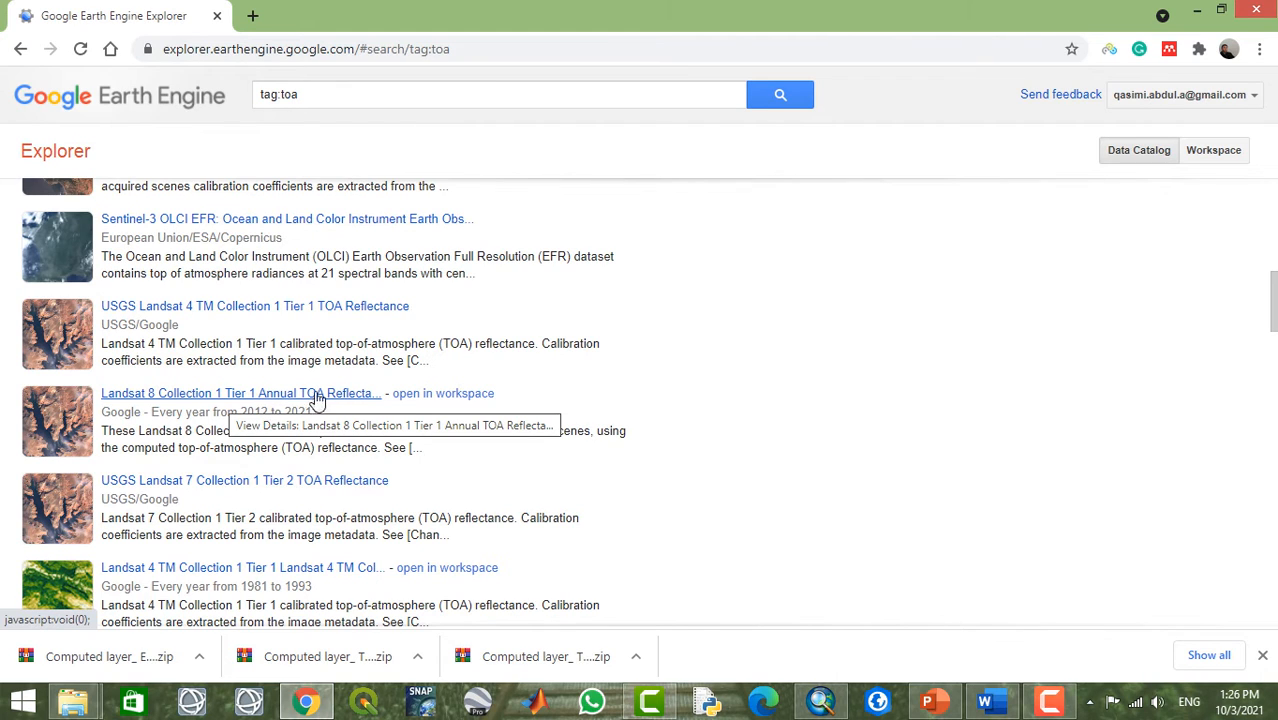
pyautogui.click(440, 396)
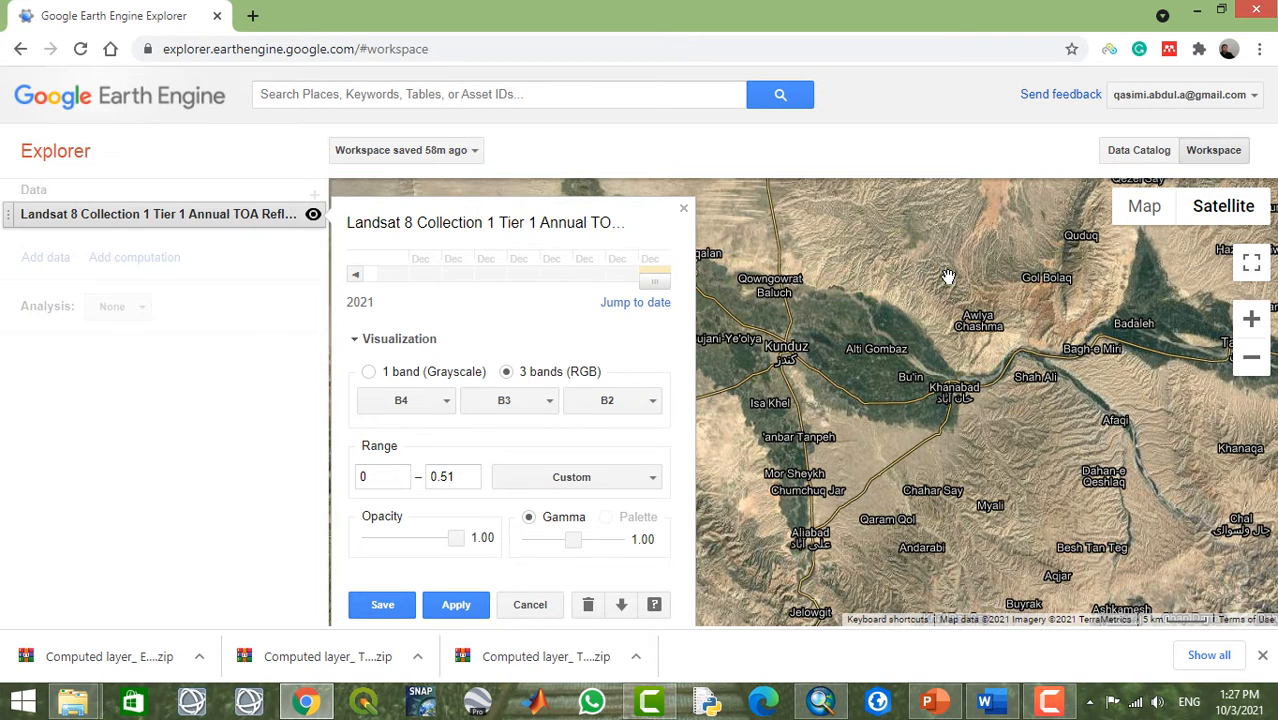
pyautogui.click(641, 305)
pyautogui.click(522, 303)
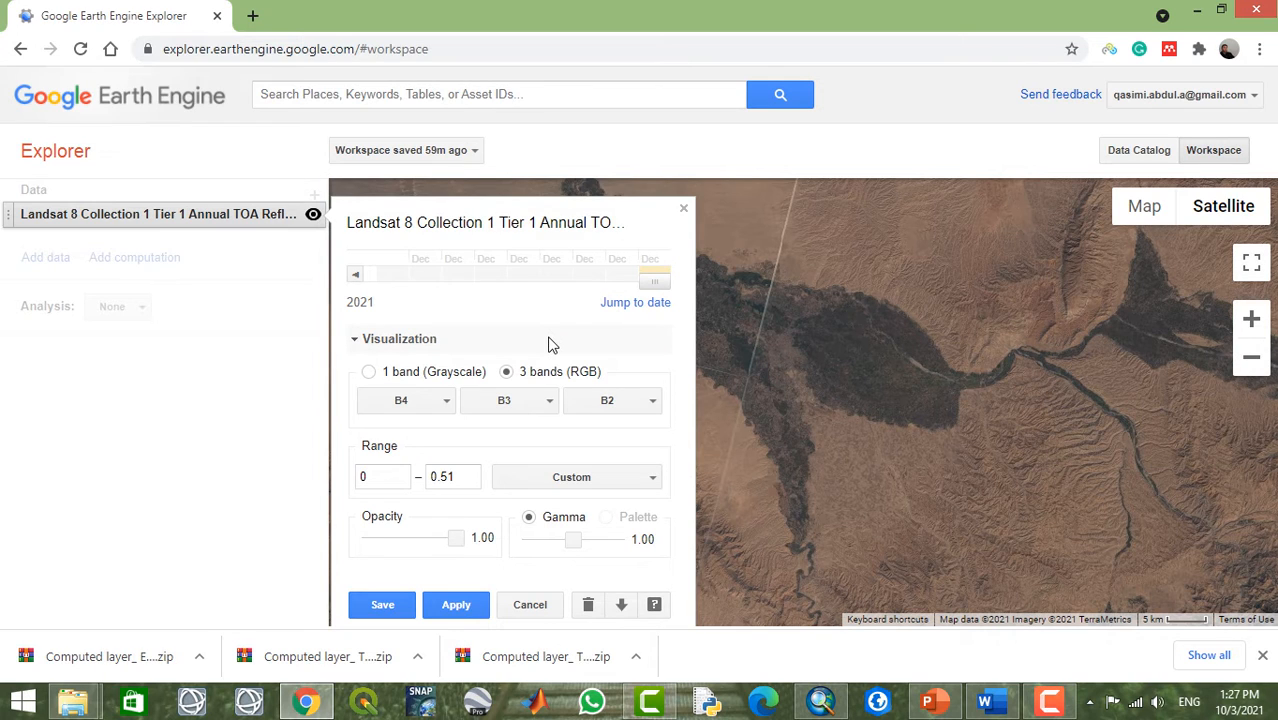
pyautogui.click(641, 305)
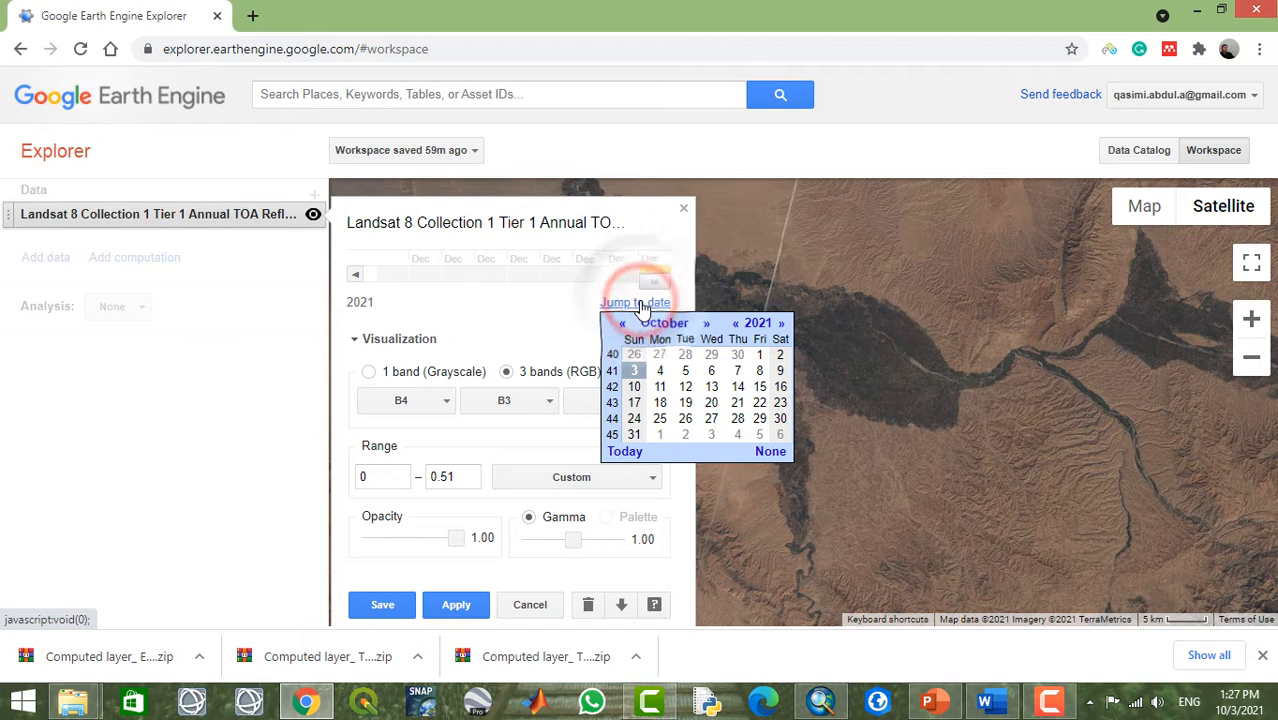
pyautogui.click(545, 307)
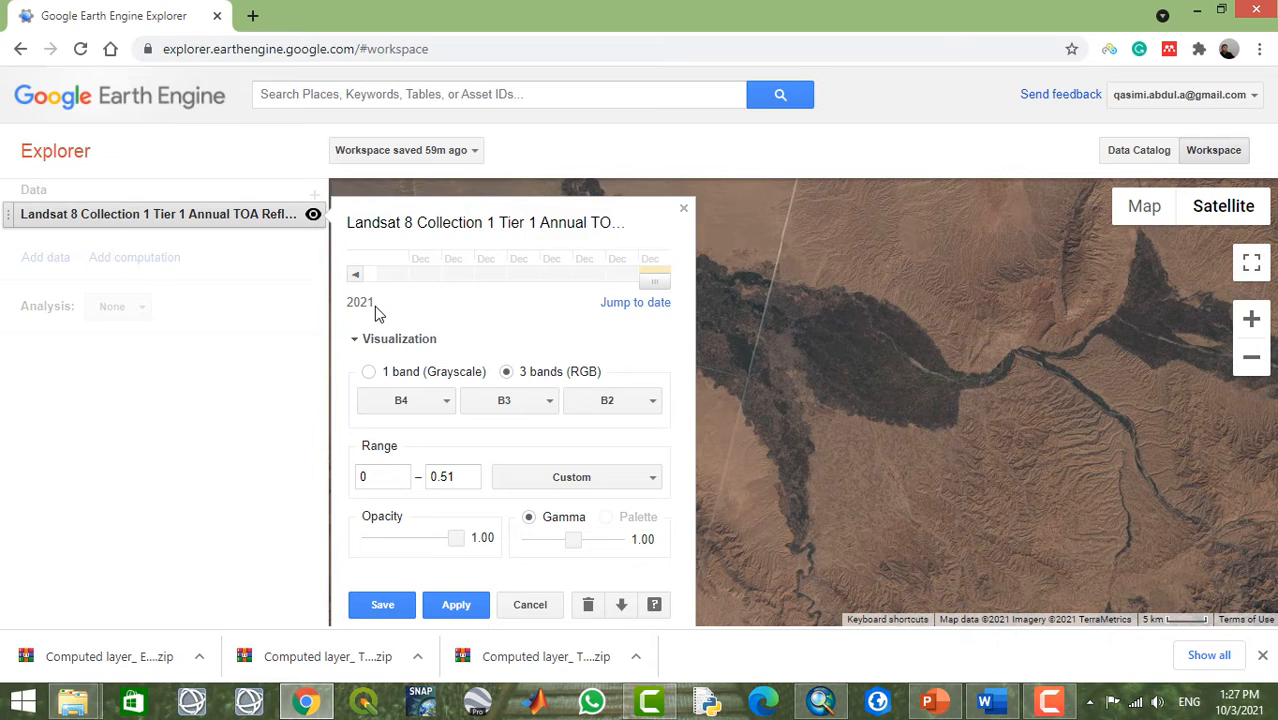
# Step: Set the date of the Landsat 8 annual TOA layer to October 7, 2020
pyautogui.click(637, 304)
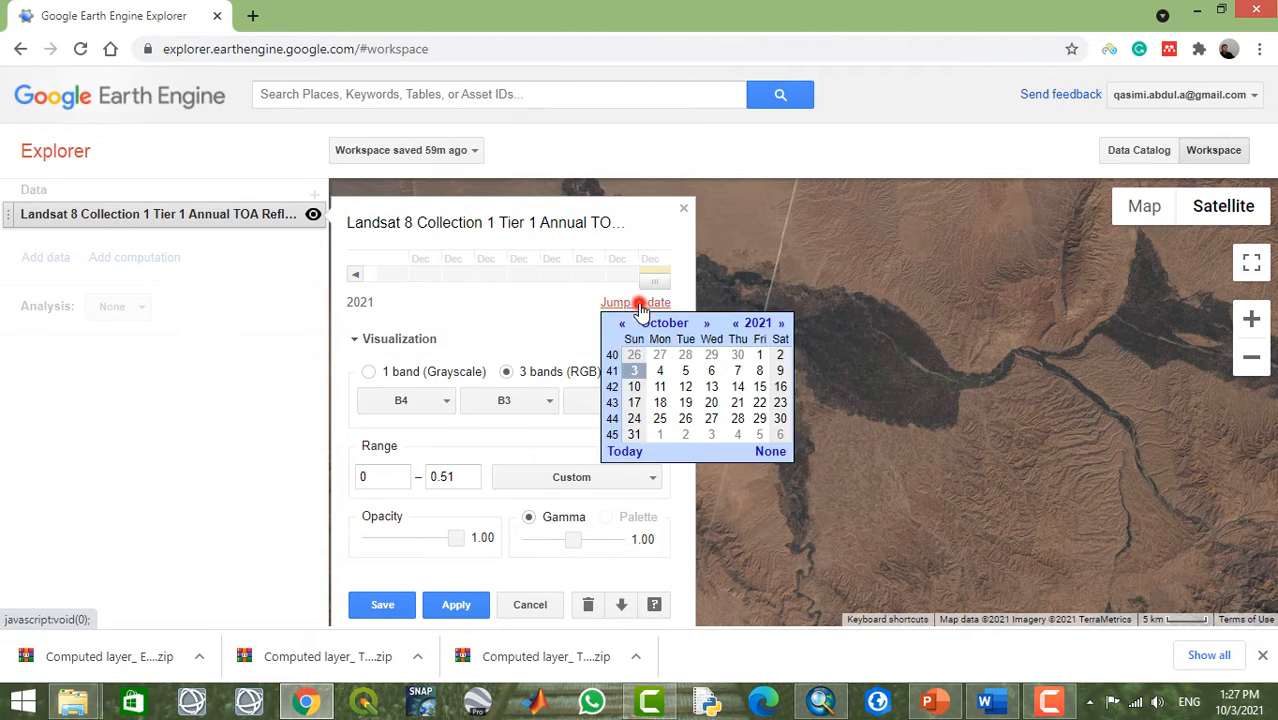
pyautogui.click(735, 323)
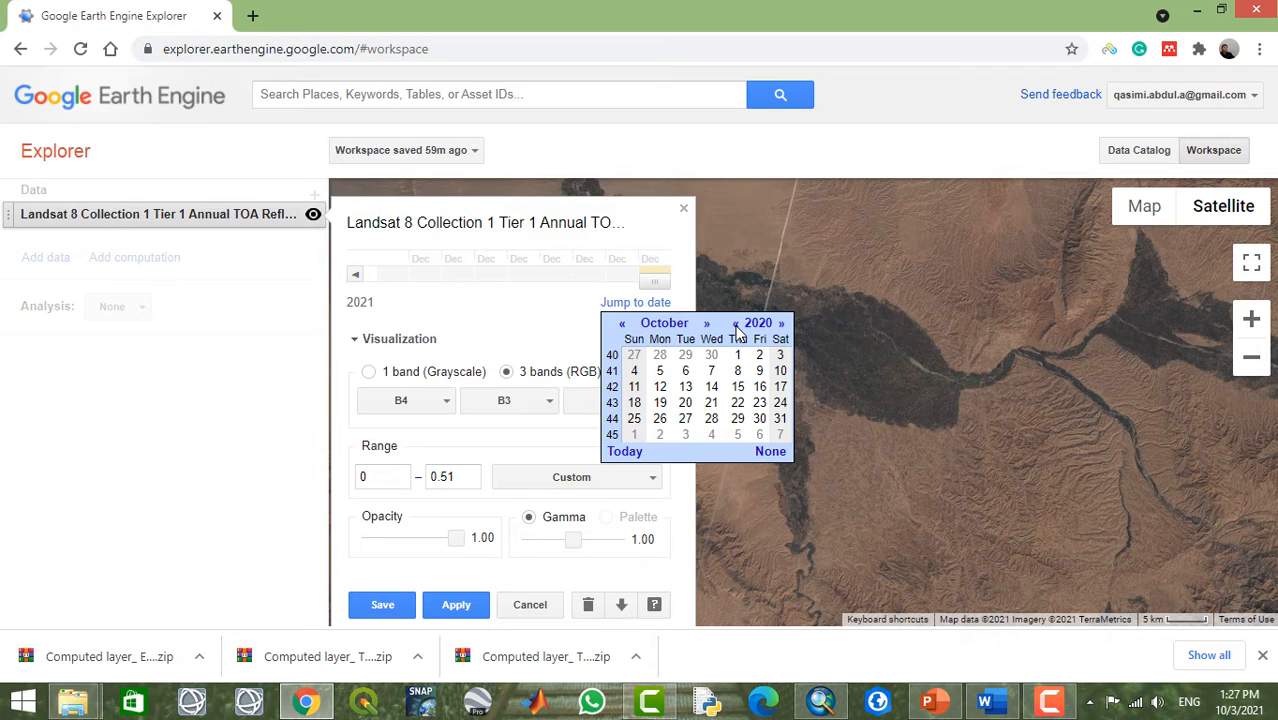
pyautogui.click(712, 372)
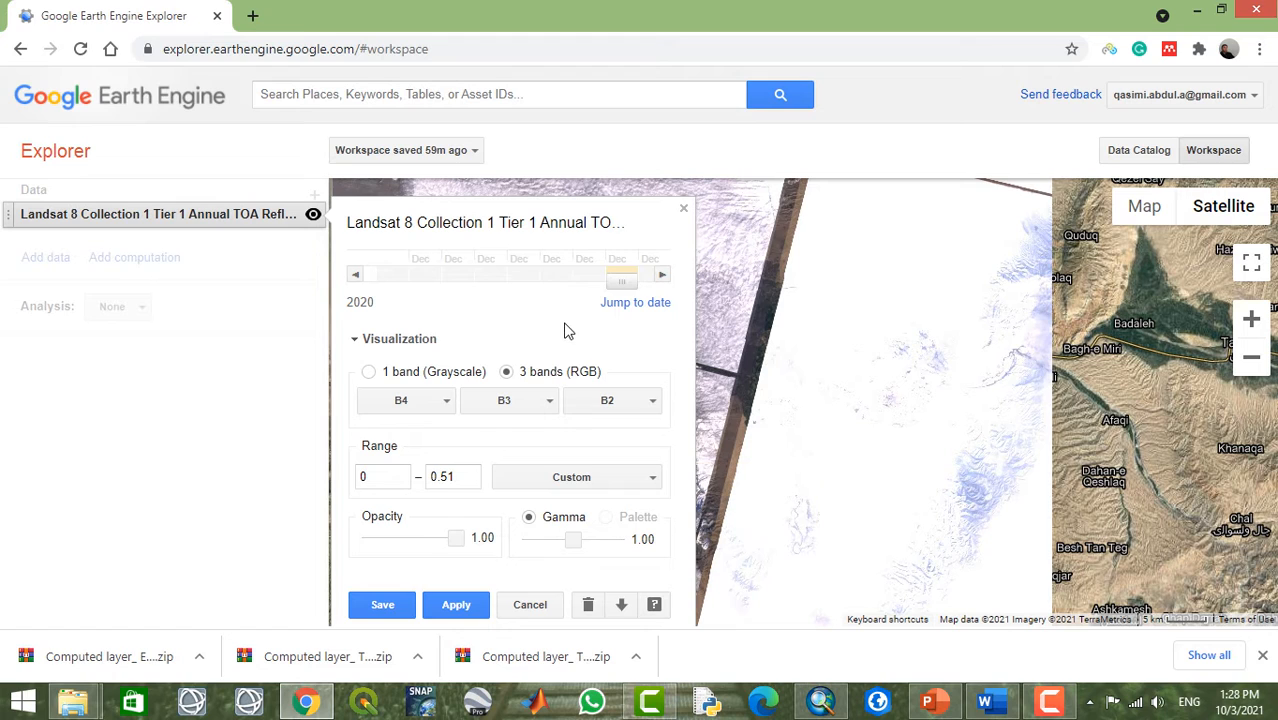
# Step: Set the date of the Landsat 8 annual TOA layer to October 10, 2019
pyautogui.click(648, 304)
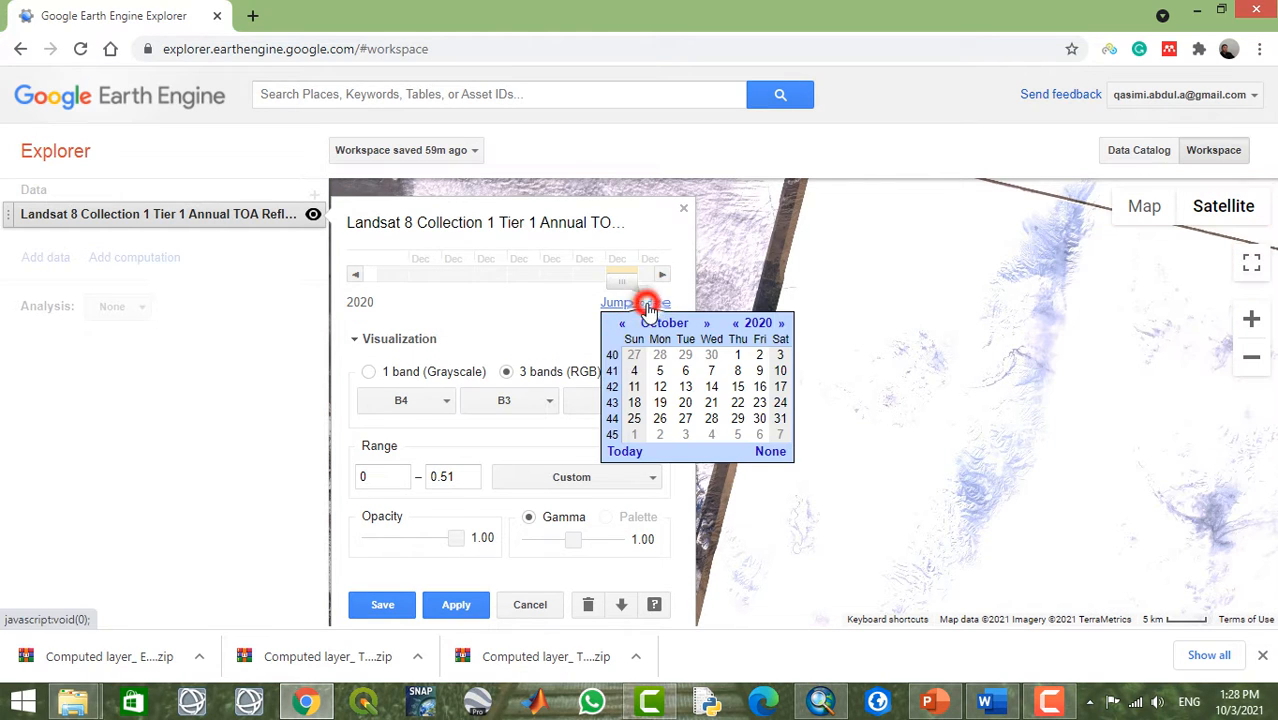
pyautogui.click(736, 323)
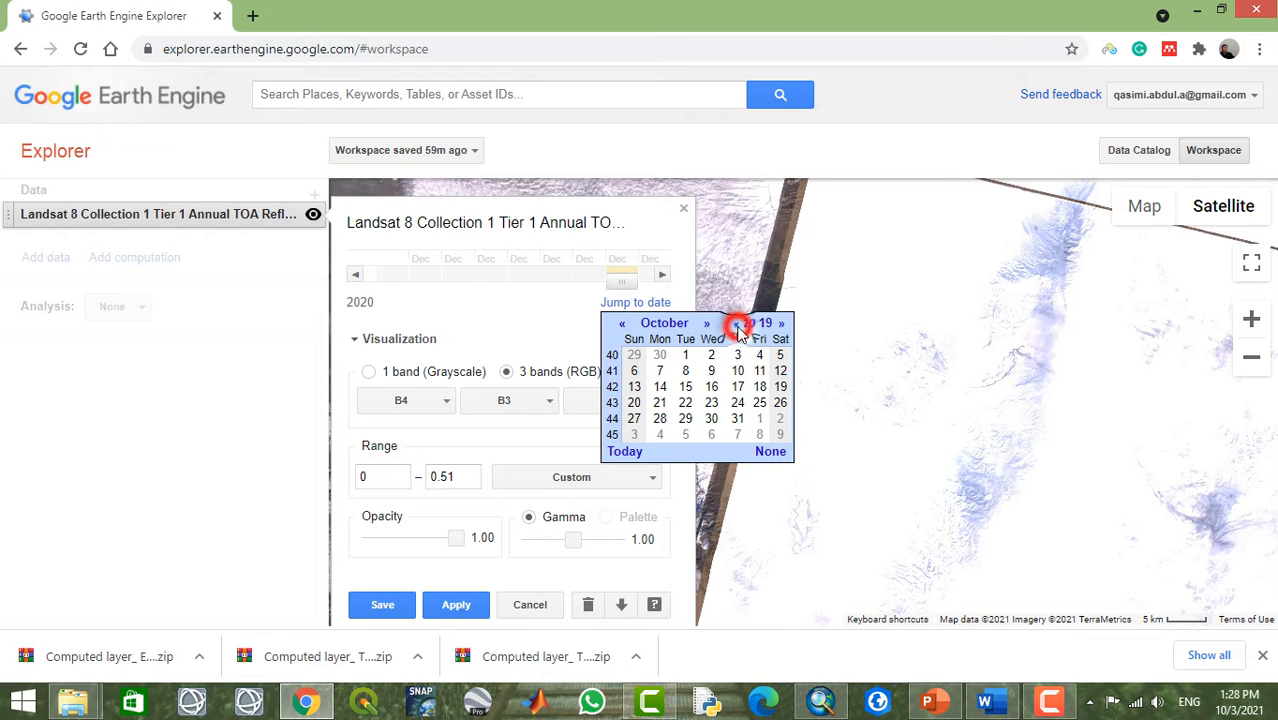
pyautogui.click(737, 372)
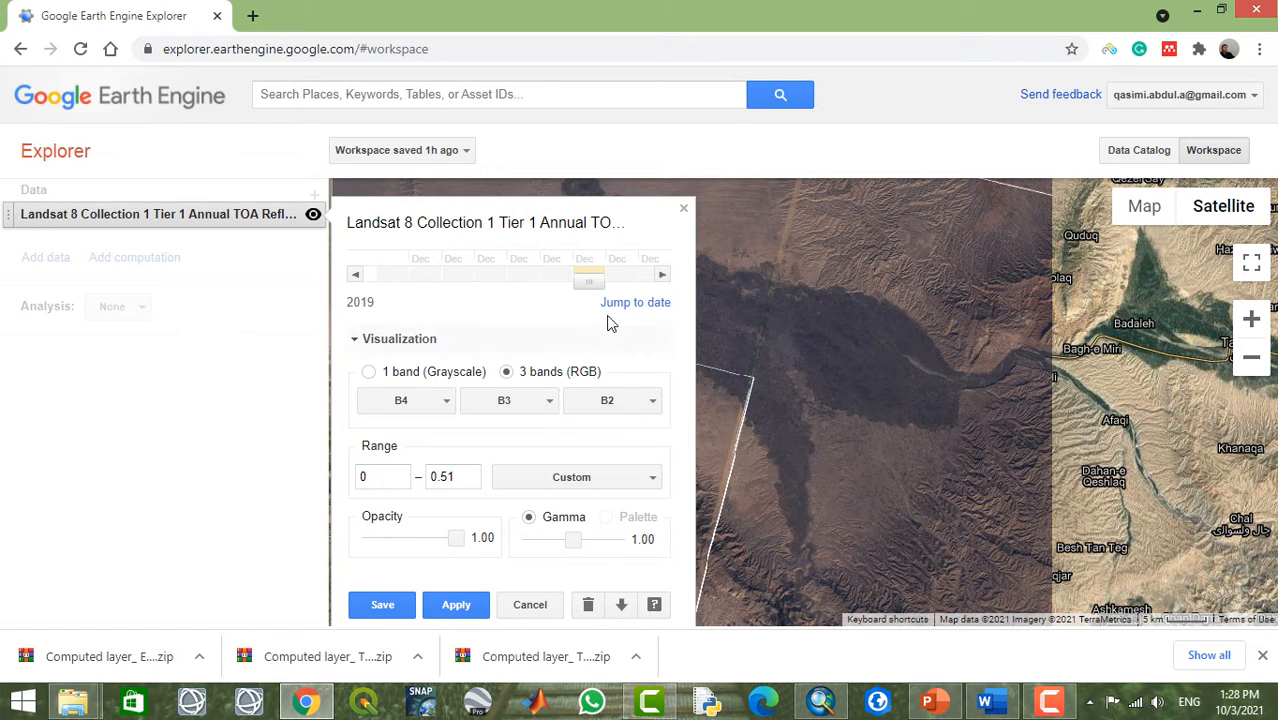
# Step: Change the Landsat 8 layer's date to June 11, 2019, then apply and save the layer settings
pyautogui.click(630, 302)
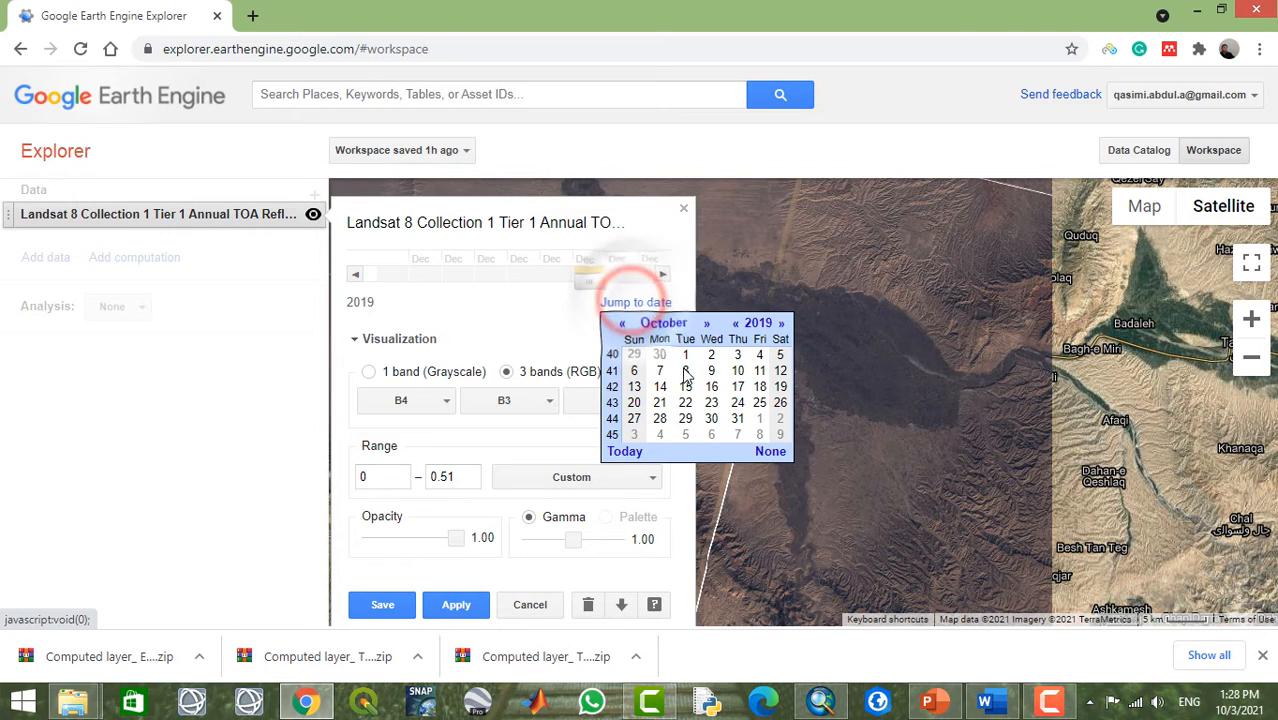
pyautogui.click(627, 325)
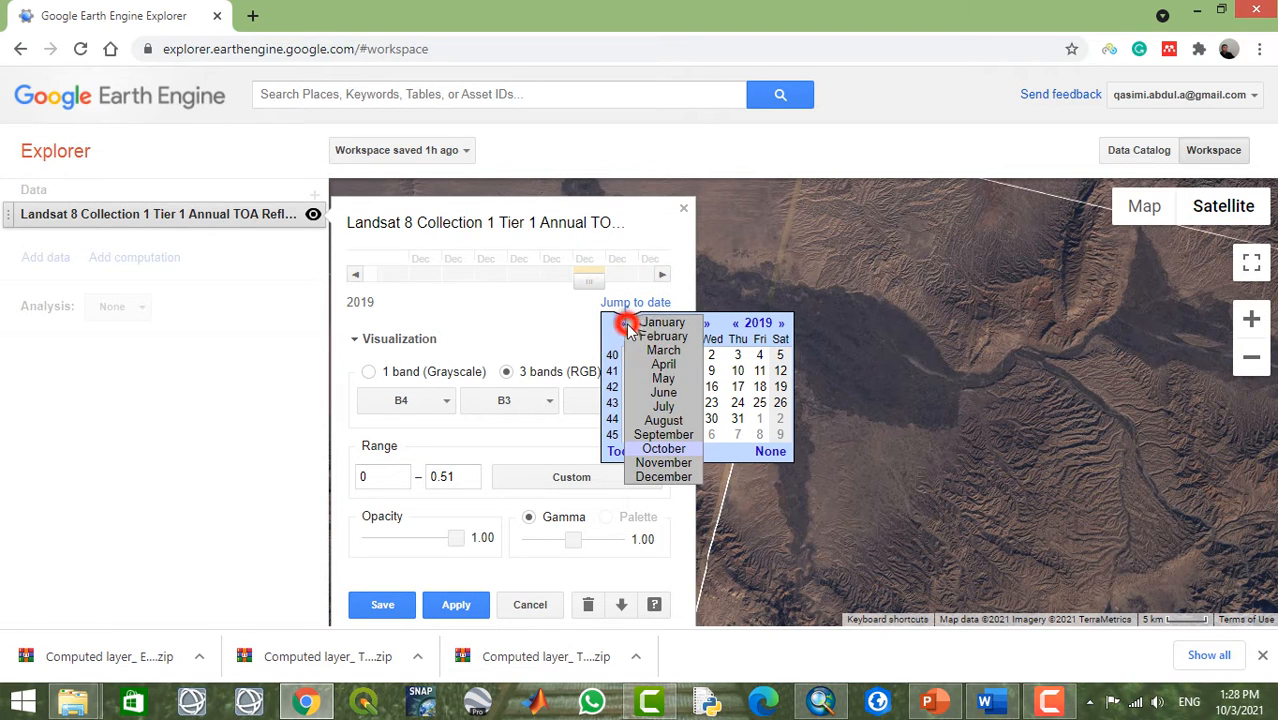
pyautogui.click(665, 392)
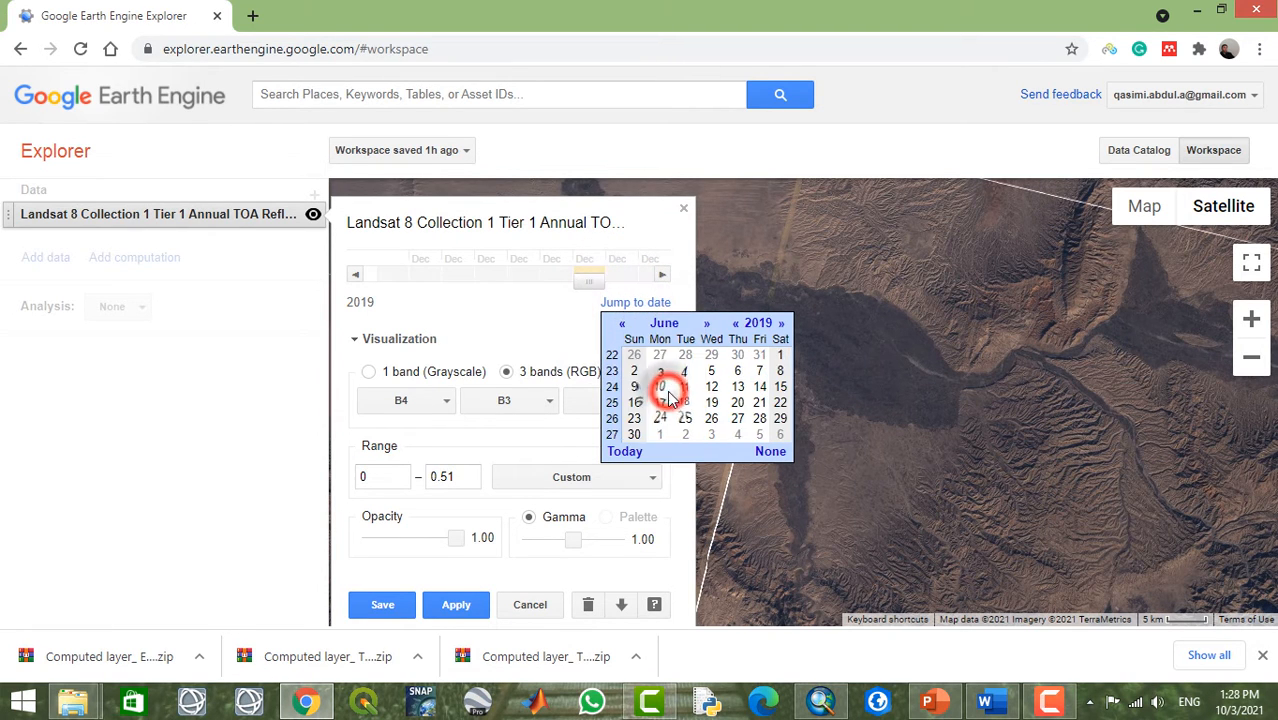
pyautogui.click(678, 389)
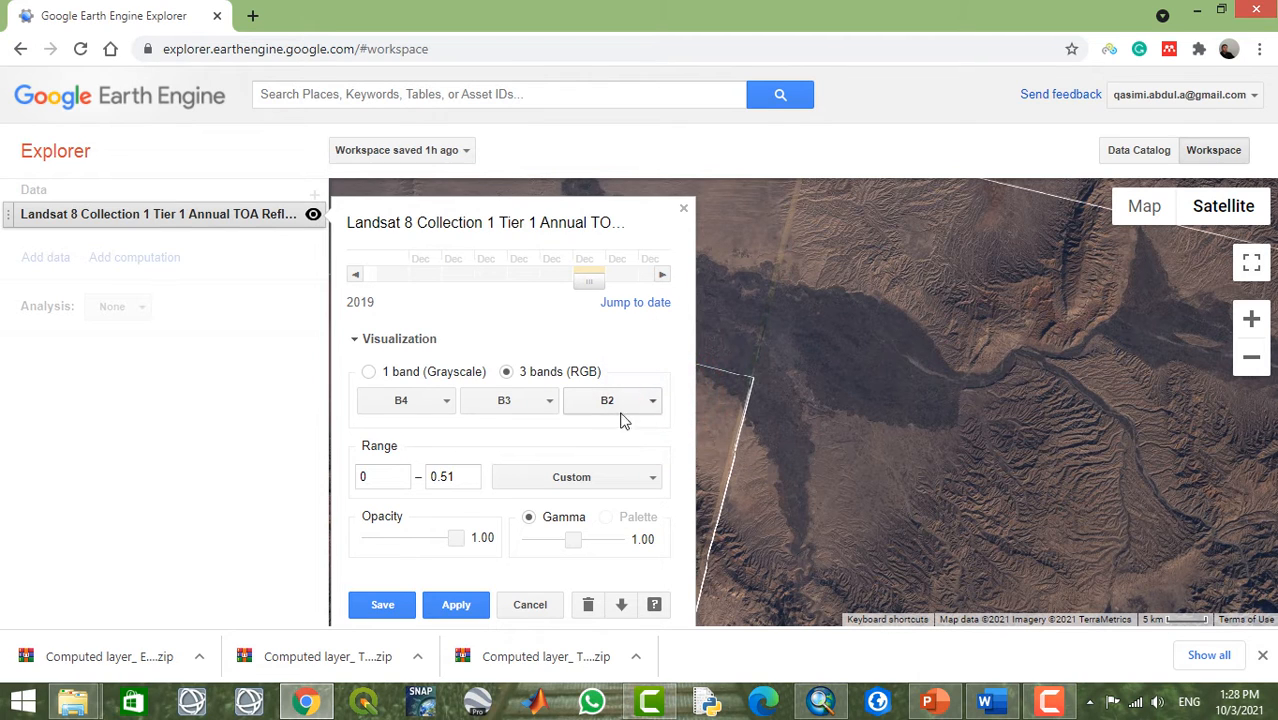
pyautogui.click(457, 605)
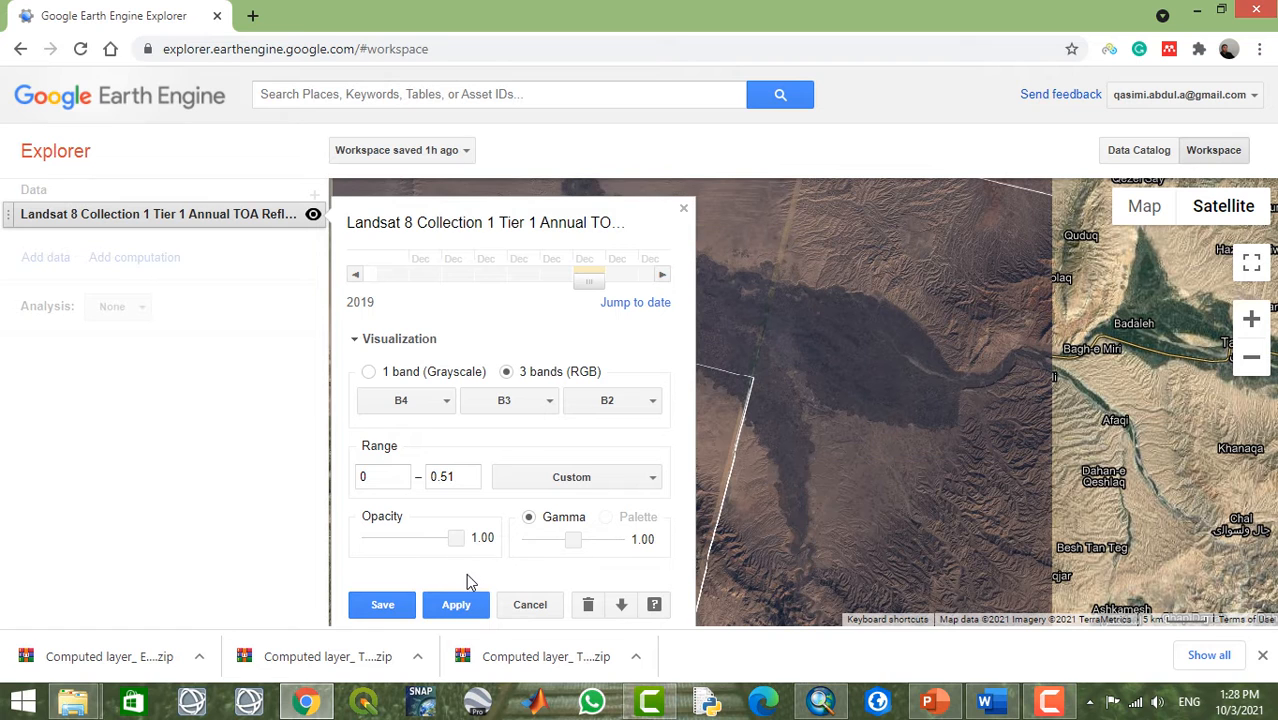
pyautogui.click(389, 606)
# Step: Examine the coverage of the 2019 Landsat 8 layer around Kunduz, including the terrain to its south and northwest
pyautogui.moveTo(820, 342); pyautogui.dragTo(744, 532)
pyautogui.moveTo(642, 354); pyautogui.dragTo(825, 558)
pyautogui.moveTo(822, 471); pyautogui.dragTo(653, 252)
pyautogui.moveTo(813, 442); pyautogui.dragTo(675, 185)
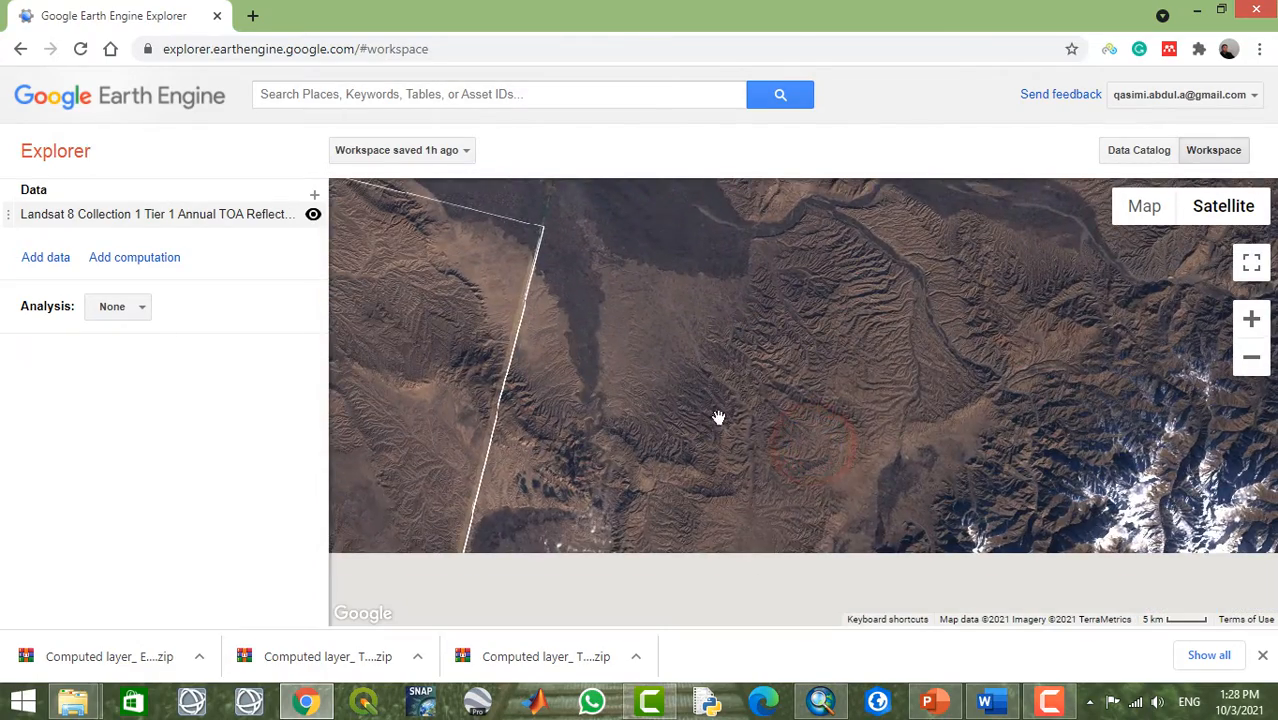
pyautogui.moveTo(717, 419); pyautogui.dragTo(823, 312)
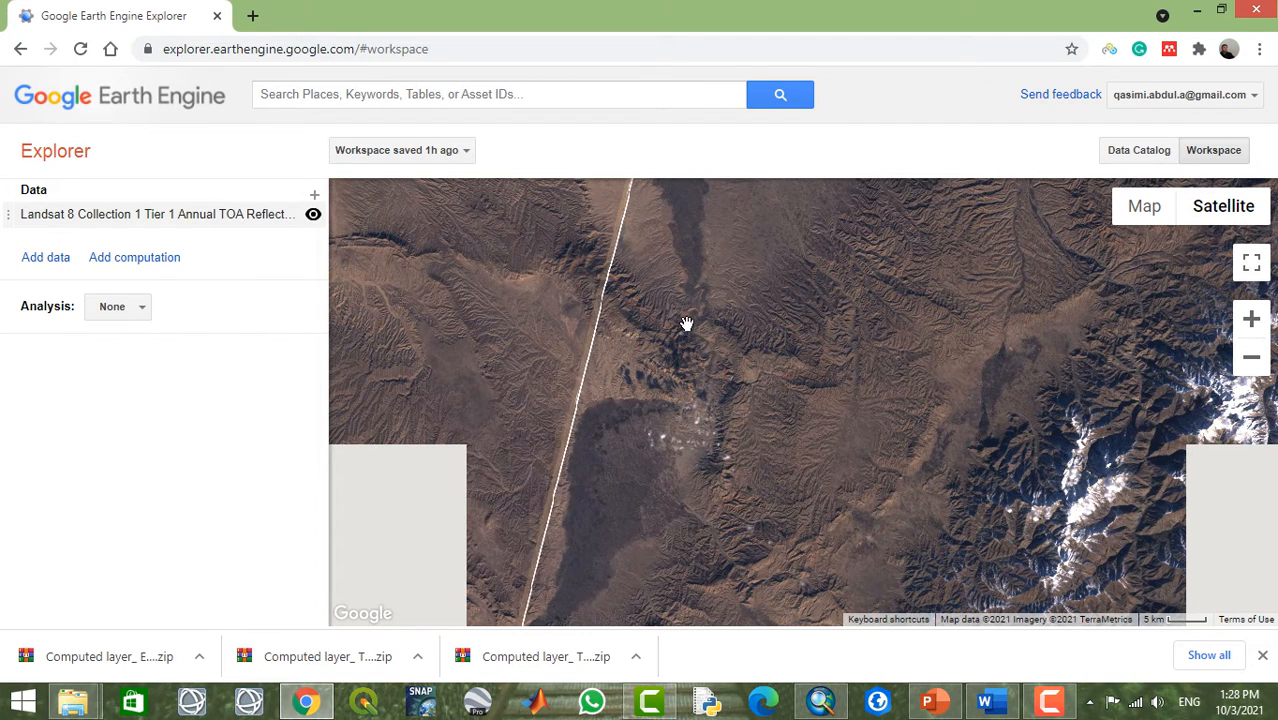
pyautogui.moveTo(685, 322); pyautogui.dragTo(748, 445)
pyautogui.moveTo(658, 319); pyautogui.dragTo(694, 439)
pyautogui.moveTo(633, 357); pyautogui.dragTo(810, 351)
pyautogui.moveTo(731, 329); pyautogui.dragTo(759, 391)
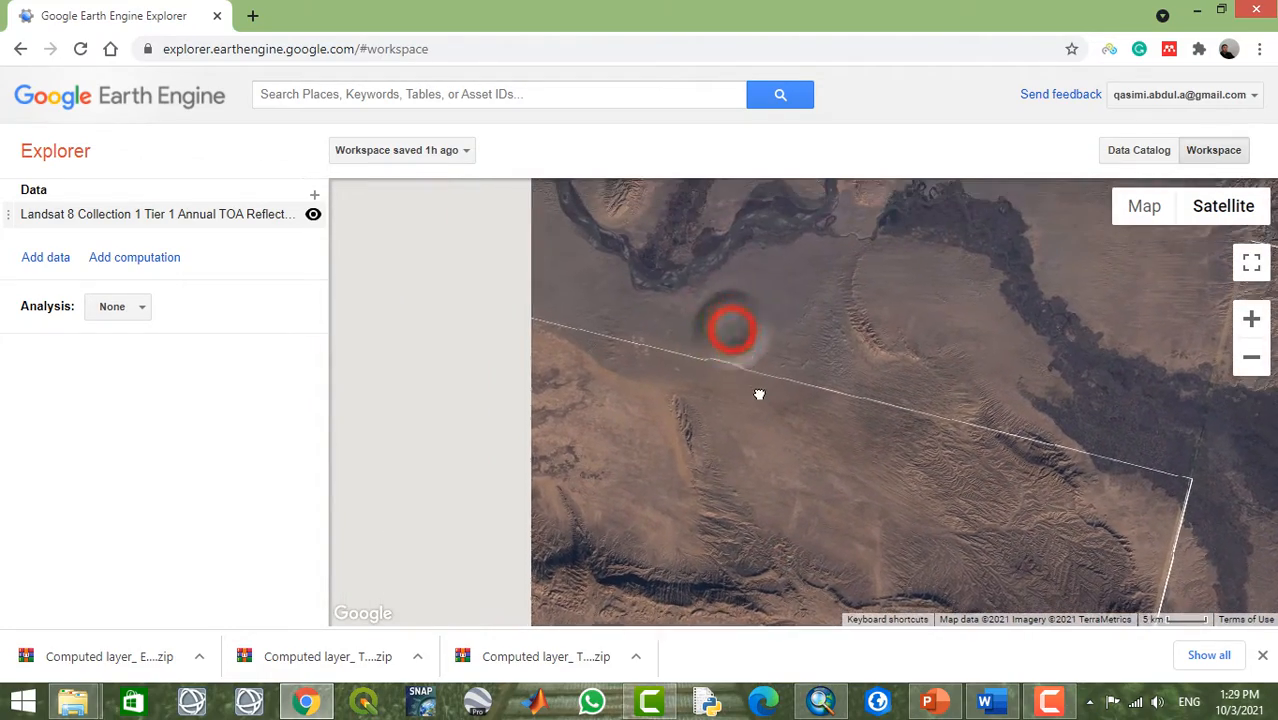
# Step: Examine the scene boundary lines and the terrain east and south of them in the 2019 Landsat 8 annual layer
pyautogui.moveTo(893, 334); pyautogui.dragTo(816, 437)
pyautogui.moveTo(840, 385); pyautogui.dragTo(535, 383)
pyautogui.moveTo(790, 447); pyautogui.dragTo(602, 314)
pyautogui.moveTo(755, 475); pyautogui.dragTo(660, 310)
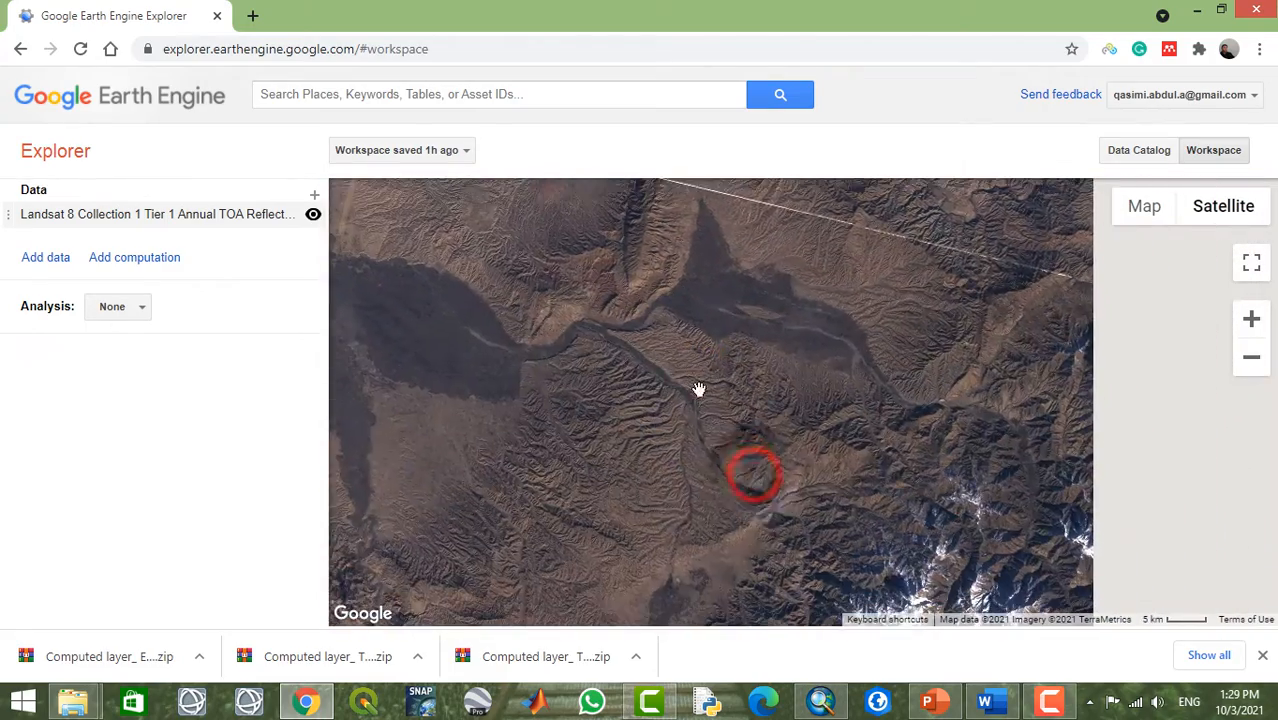
pyautogui.moveTo(699, 391); pyautogui.dragTo(979, 445)
pyautogui.moveTo(756, 452); pyautogui.dragTo(787, 317)
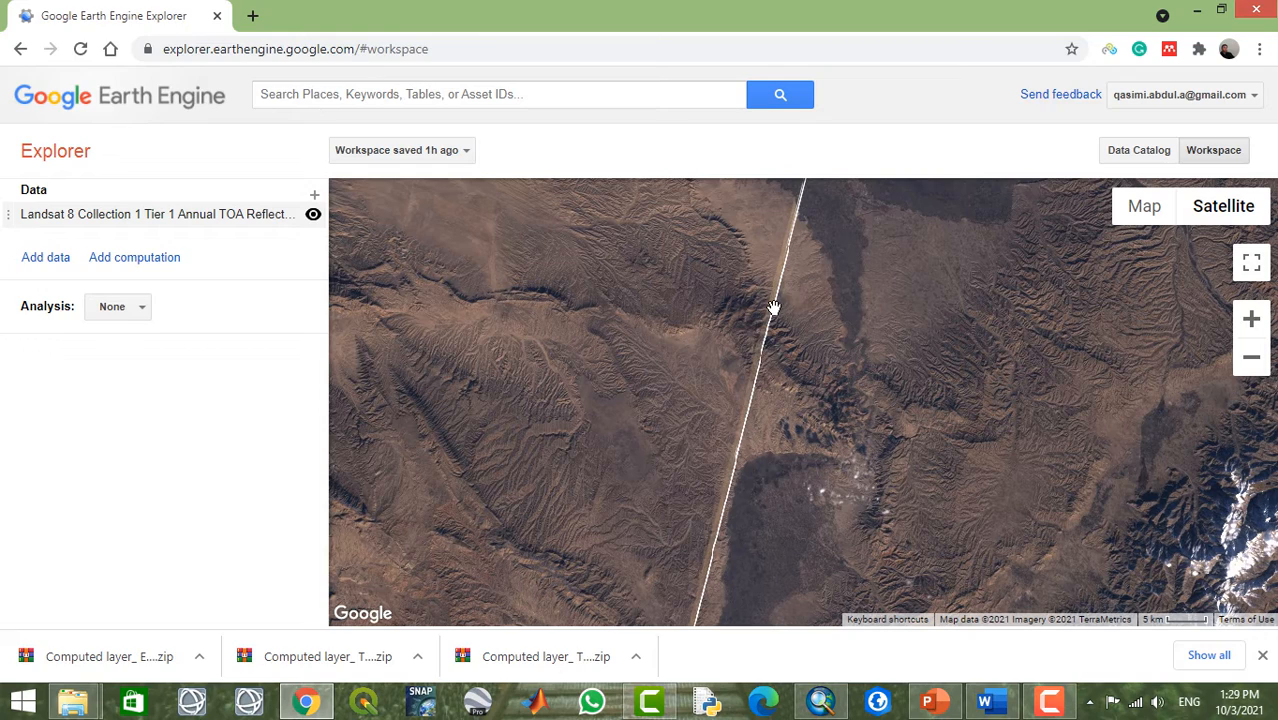
pyautogui.moveTo(743, 435); pyautogui.dragTo(747, 428)
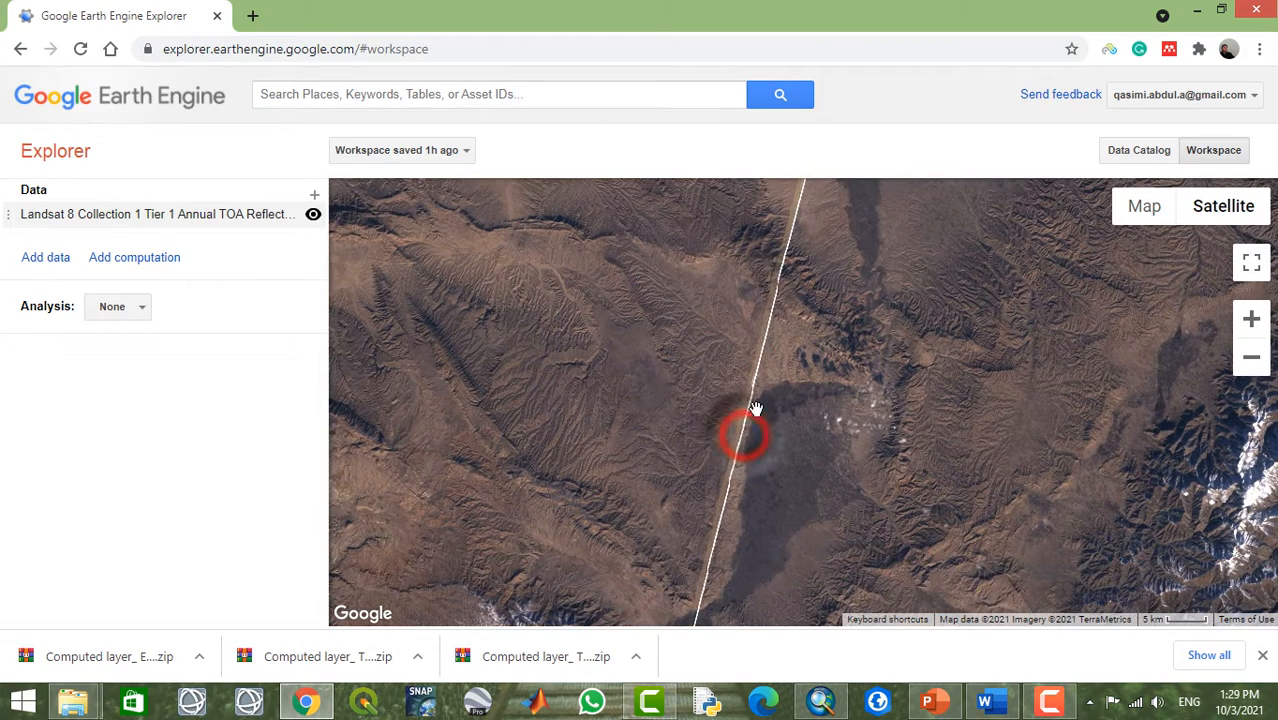
pyautogui.moveTo(747, 510)
pyautogui.mouseDown()
pyautogui.moveTo(747, 419)
pyautogui.moveTo(782, 285)
pyautogui.moveTo(753, 337)
pyautogui.moveTo(788, 550)
pyautogui.mouseUp()
pyautogui.moveTo(822, 316); pyautogui.dragTo(776, 444)
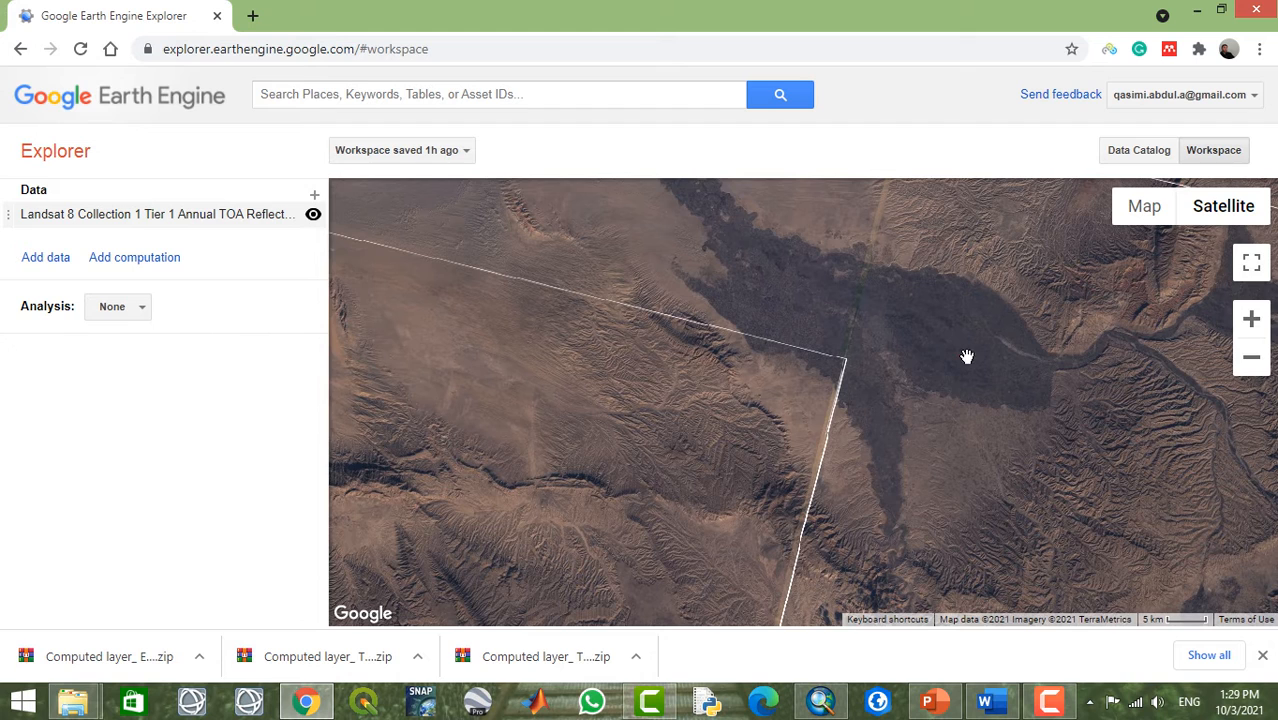
pyautogui.moveTo(967, 357); pyautogui.dragTo(800, 440)
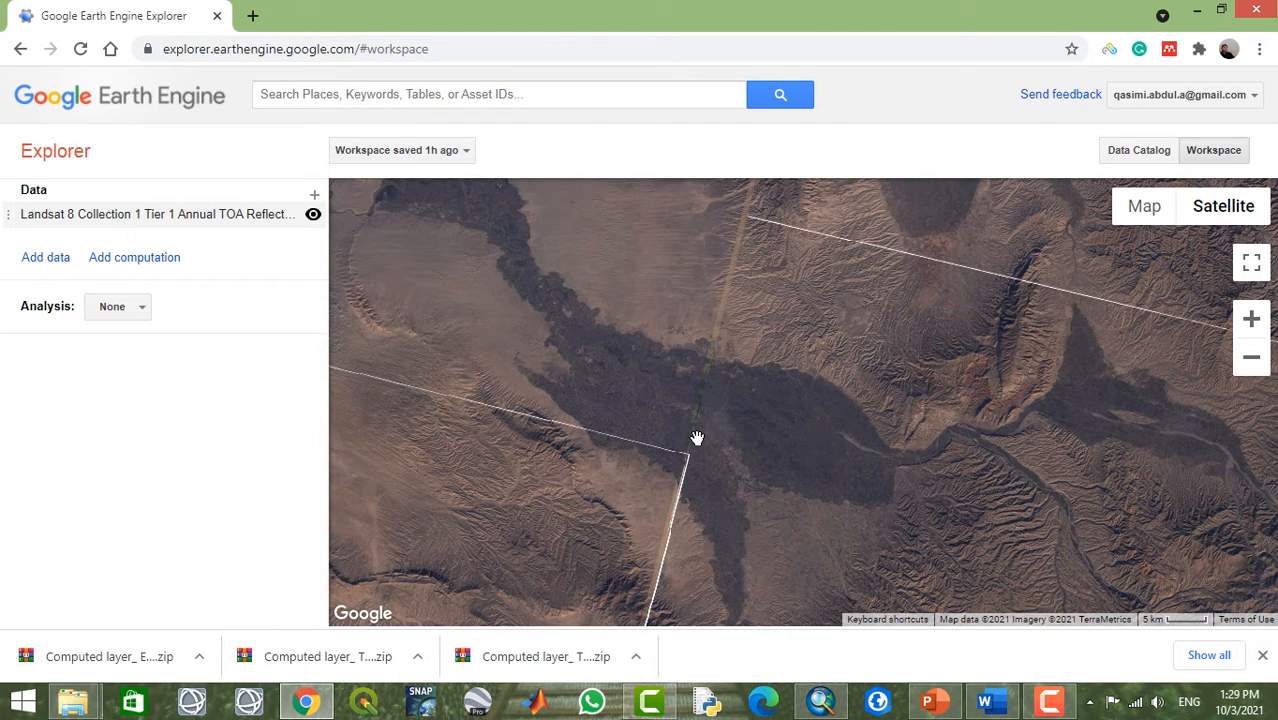
# Step: Return to the data catalog and list the datasets under the popular tag toa
pyautogui.click(1144, 153)
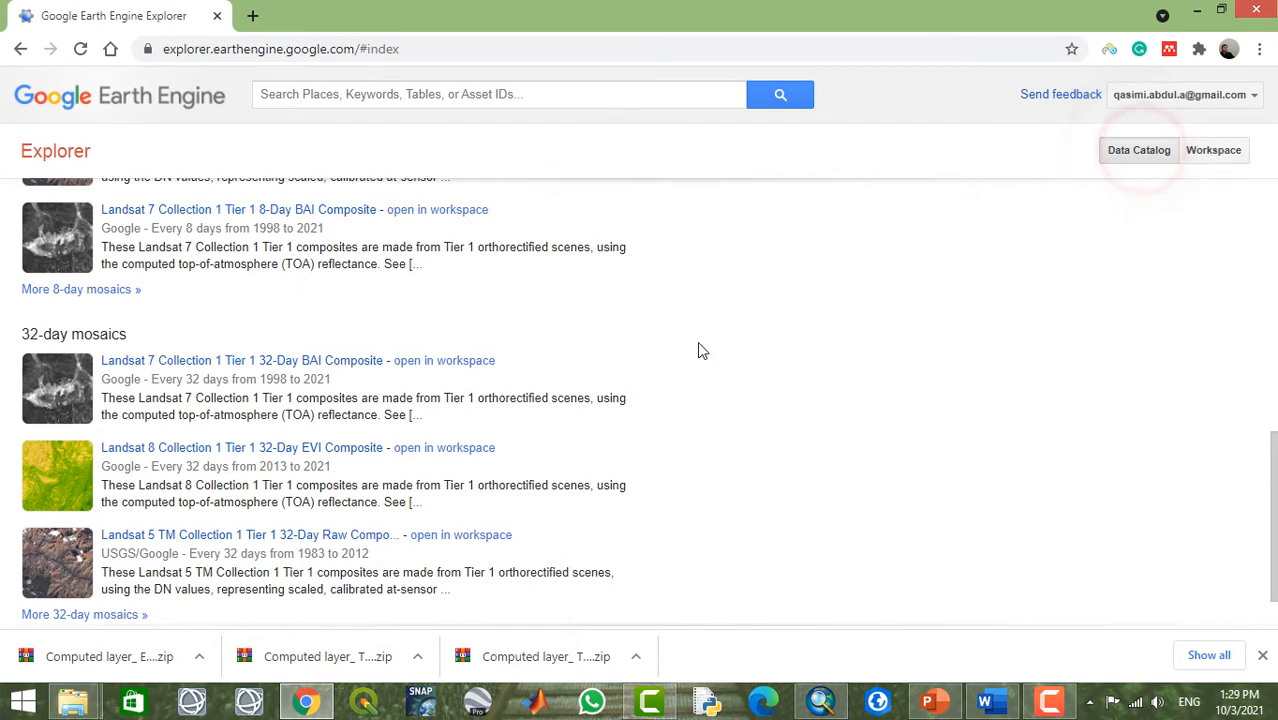
pyautogui.scroll(7, 728, 310)
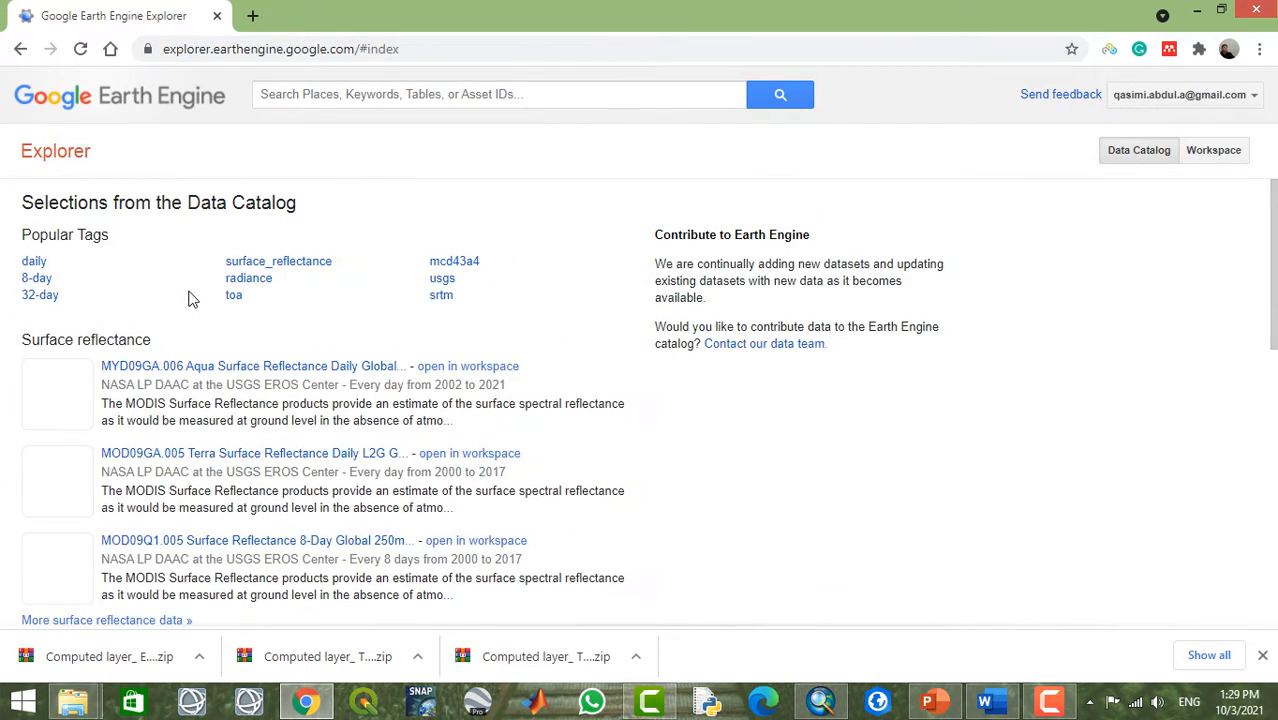
pyautogui.click(233, 295)
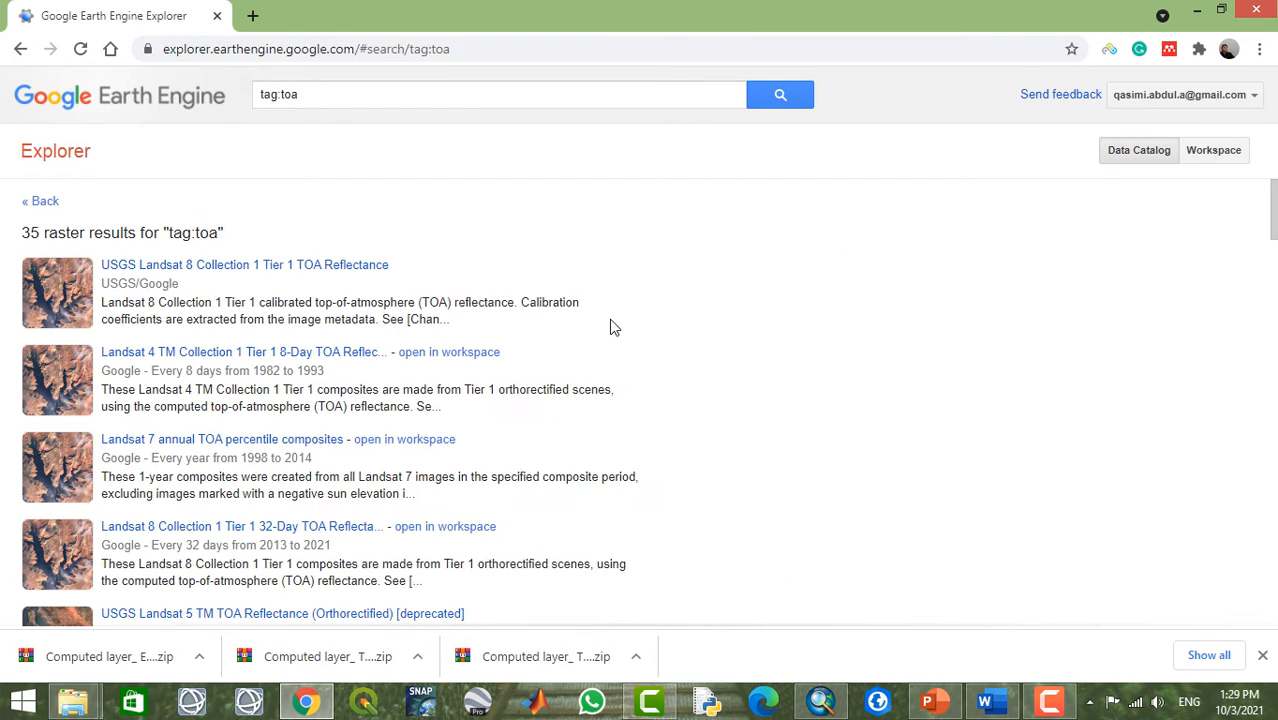
# Step: Look through the toa-tagged raster datasets for the Landsat 8 Collection 1 composites and their time intervals
pyautogui.scroll(-2, 636, 325)
pyautogui.scroll(-3, 634, 324)
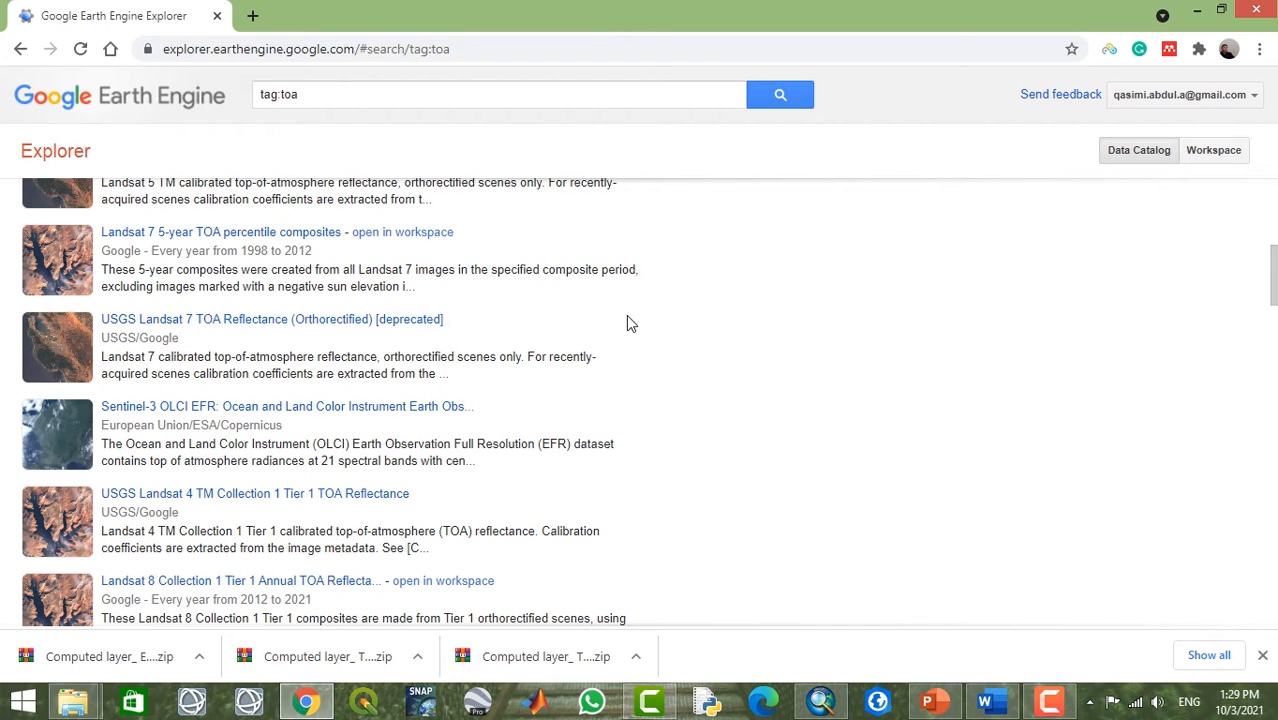
pyautogui.scroll(-3, 630, 323)
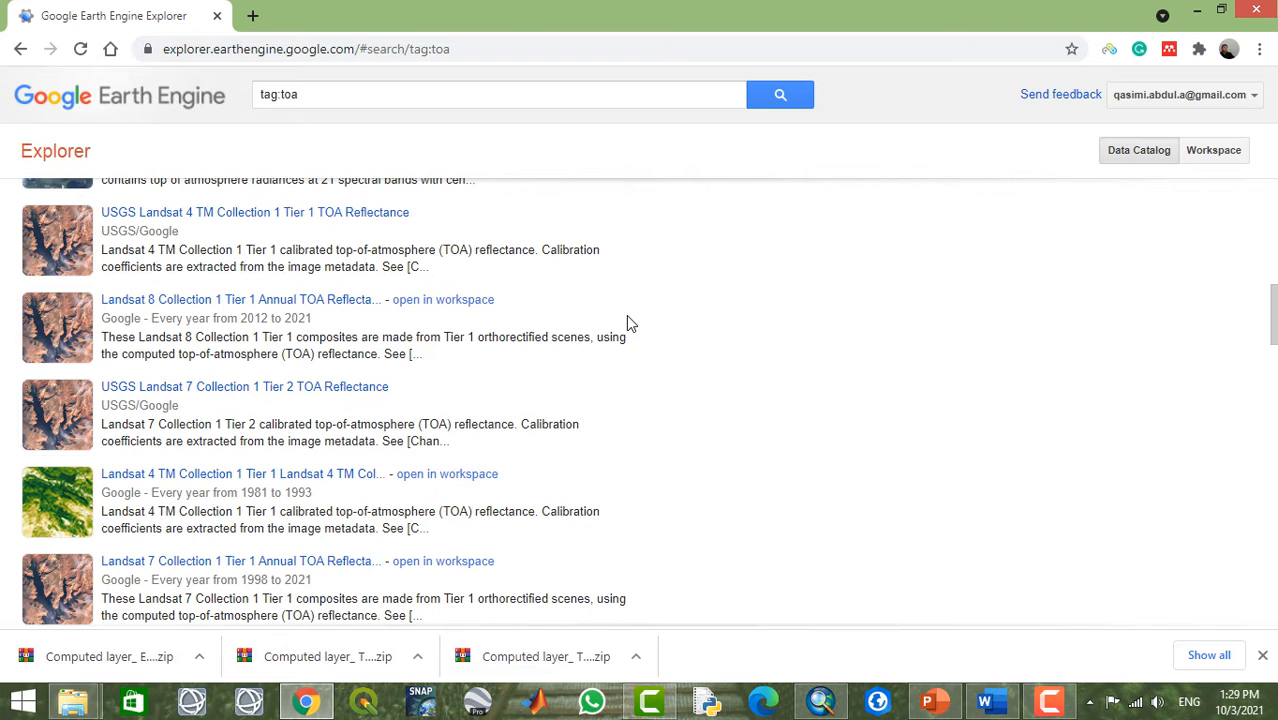
pyautogui.scroll(-2, 629, 323)
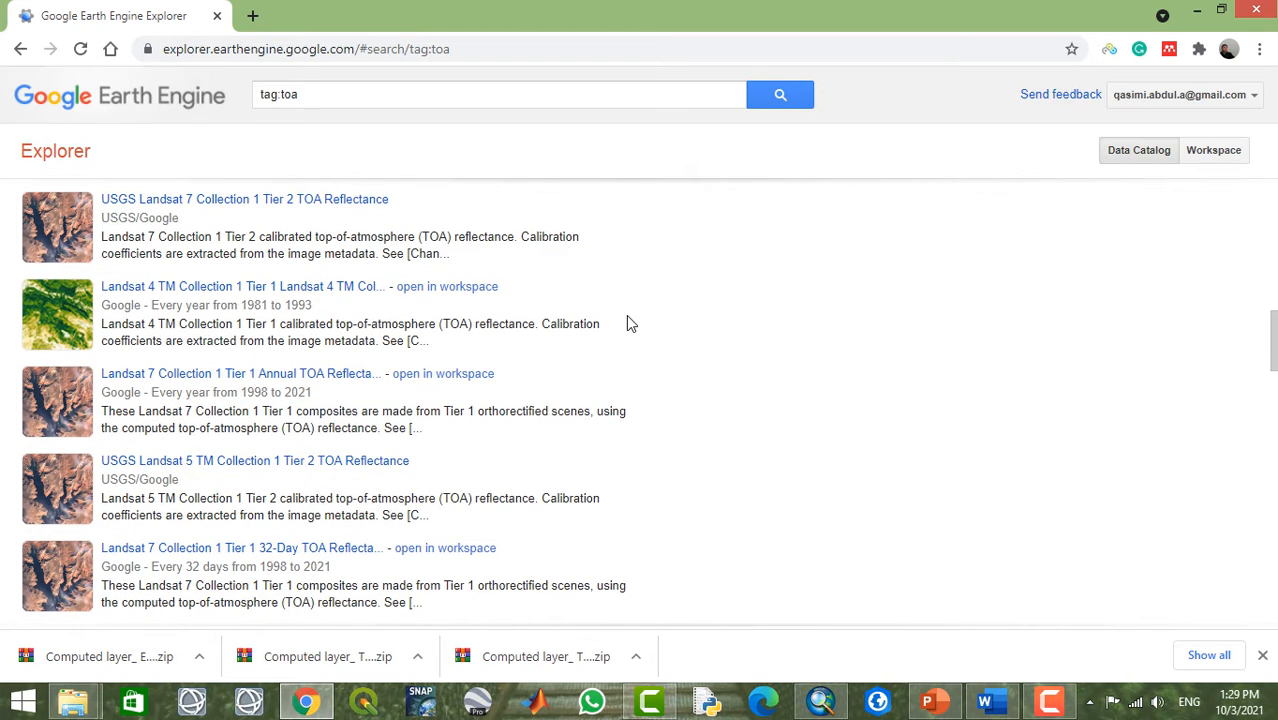
pyautogui.scroll(-2, 629, 323)
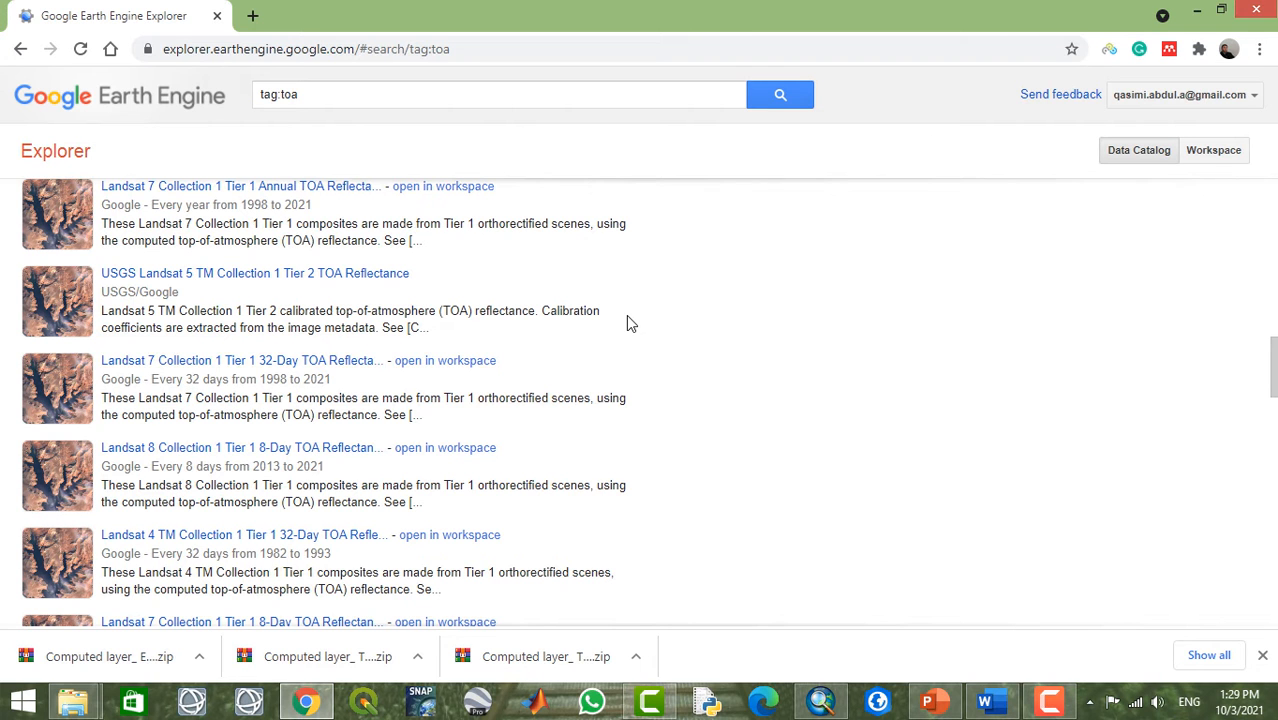
pyautogui.scroll(-3, 629, 323)
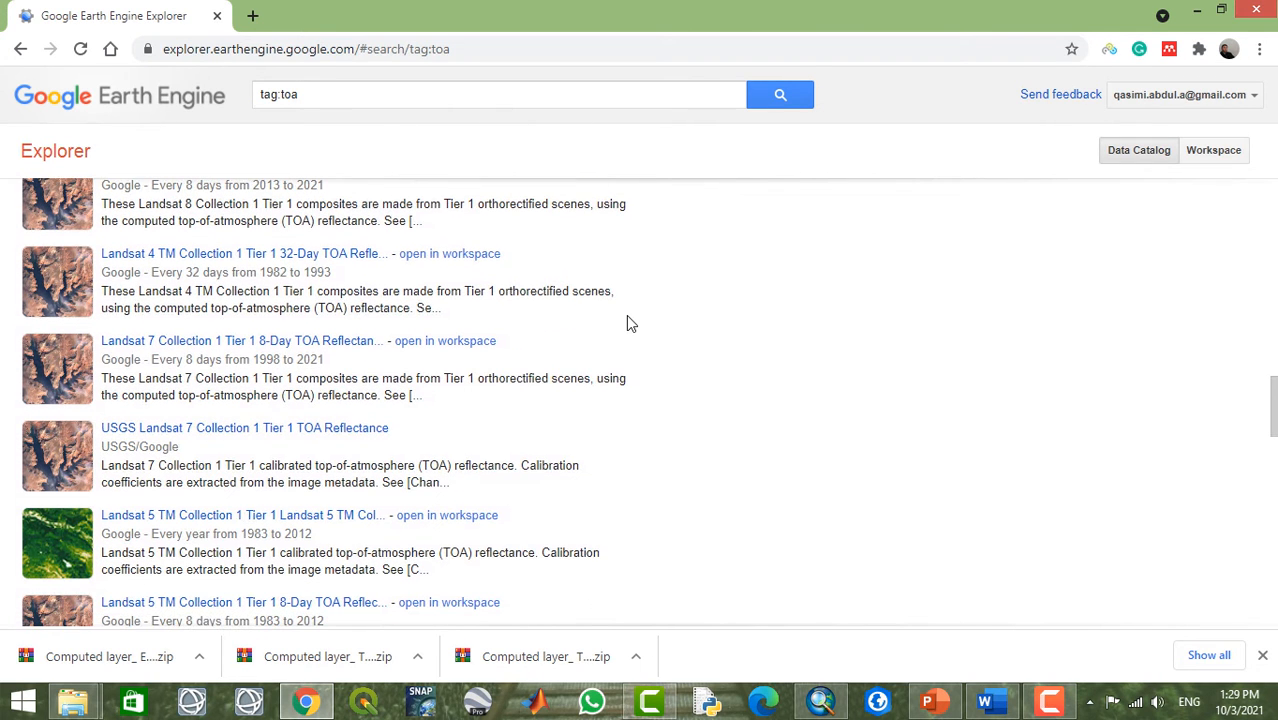
pyautogui.scroll(-1, 629, 323)
pyautogui.scroll(-2, 629, 323)
pyautogui.scroll(-2, 626, 323)
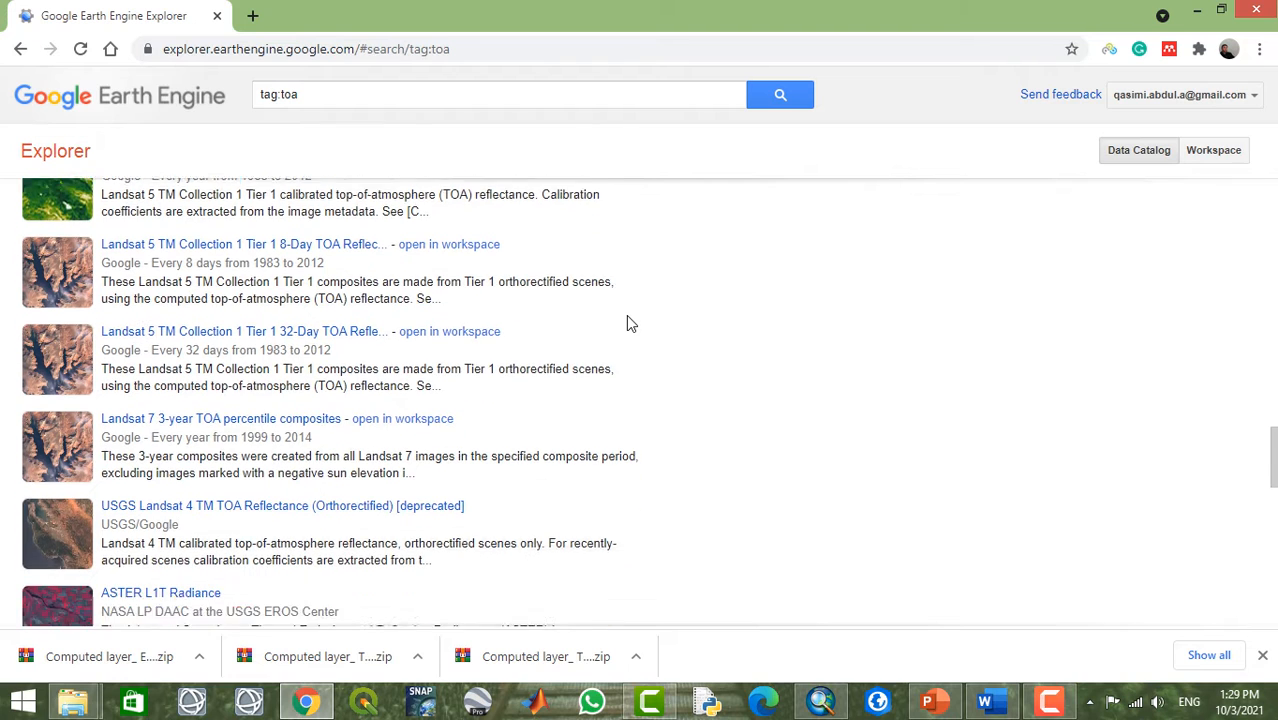
pyautogui.scroll(-1, 629, 323)
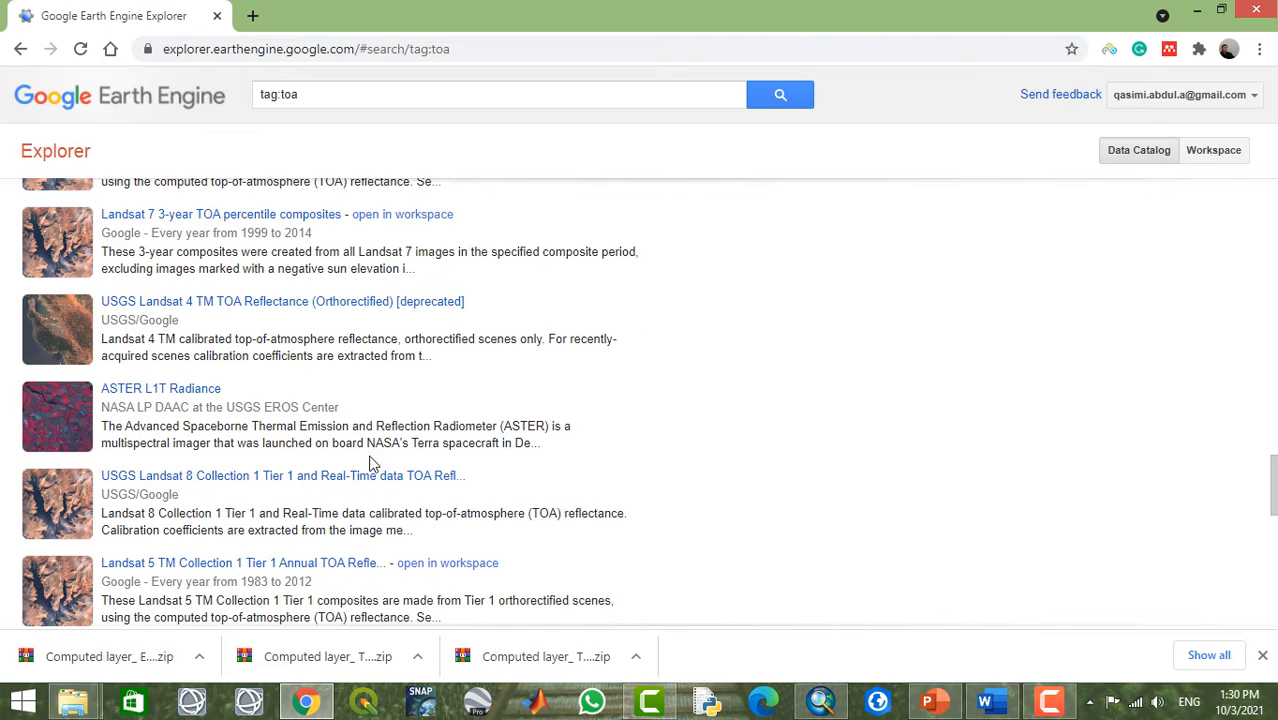
pyautogui.scroll(20, 519, 476)
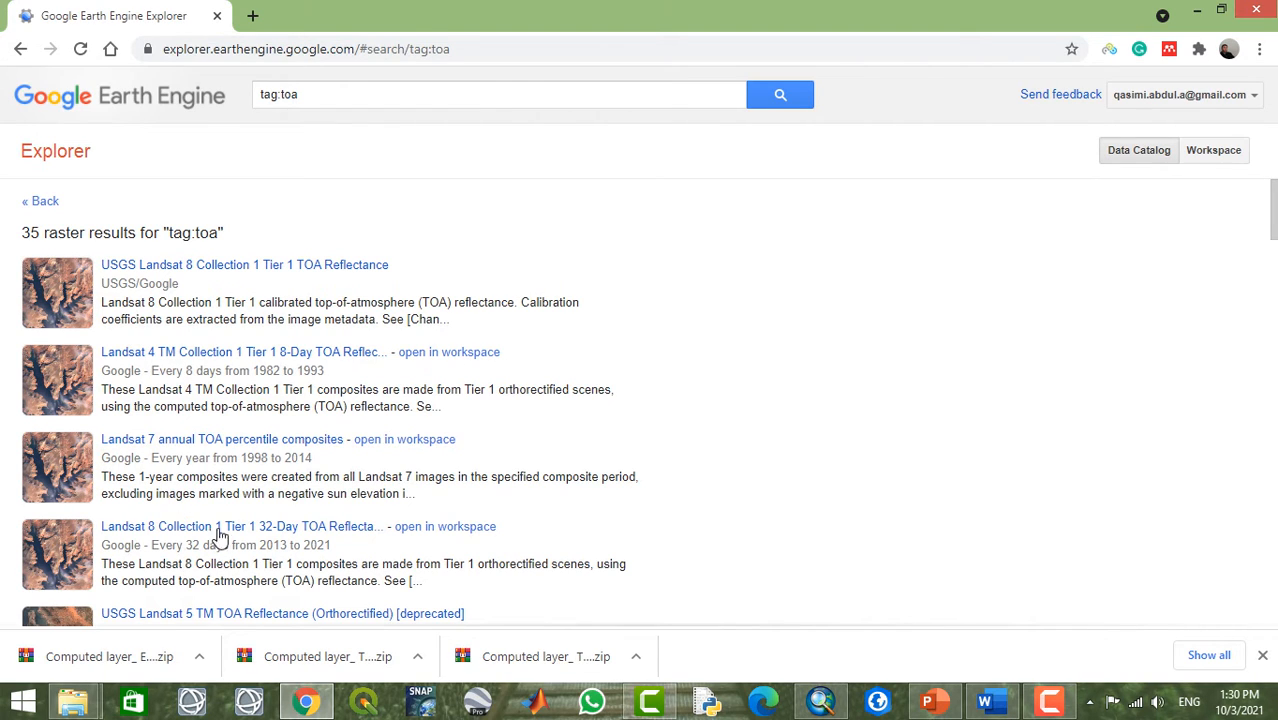
# Step: Add the Landsat 8 Collection 1 Tier 1 32-Day TOA Reflectance dataset to the workspace, hide the annual layer, and save the new layer
pyautogui.click(438, 528)
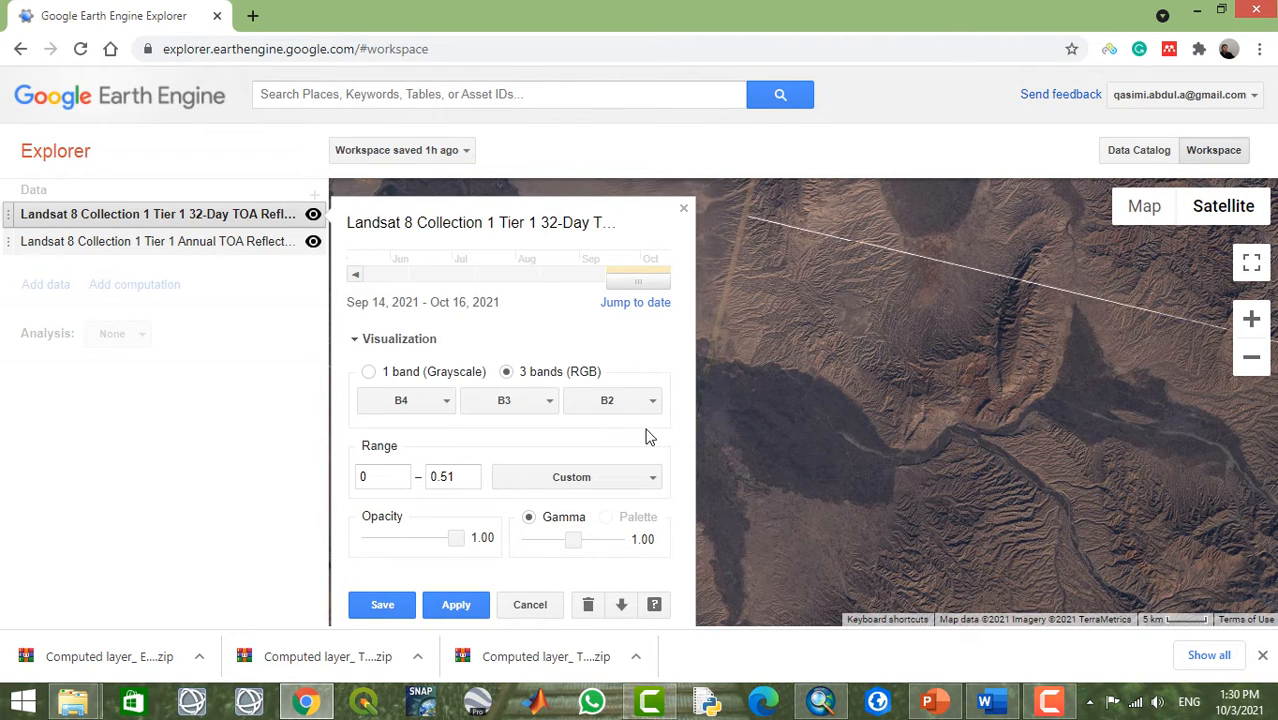
pyautogui.click(313, 246)
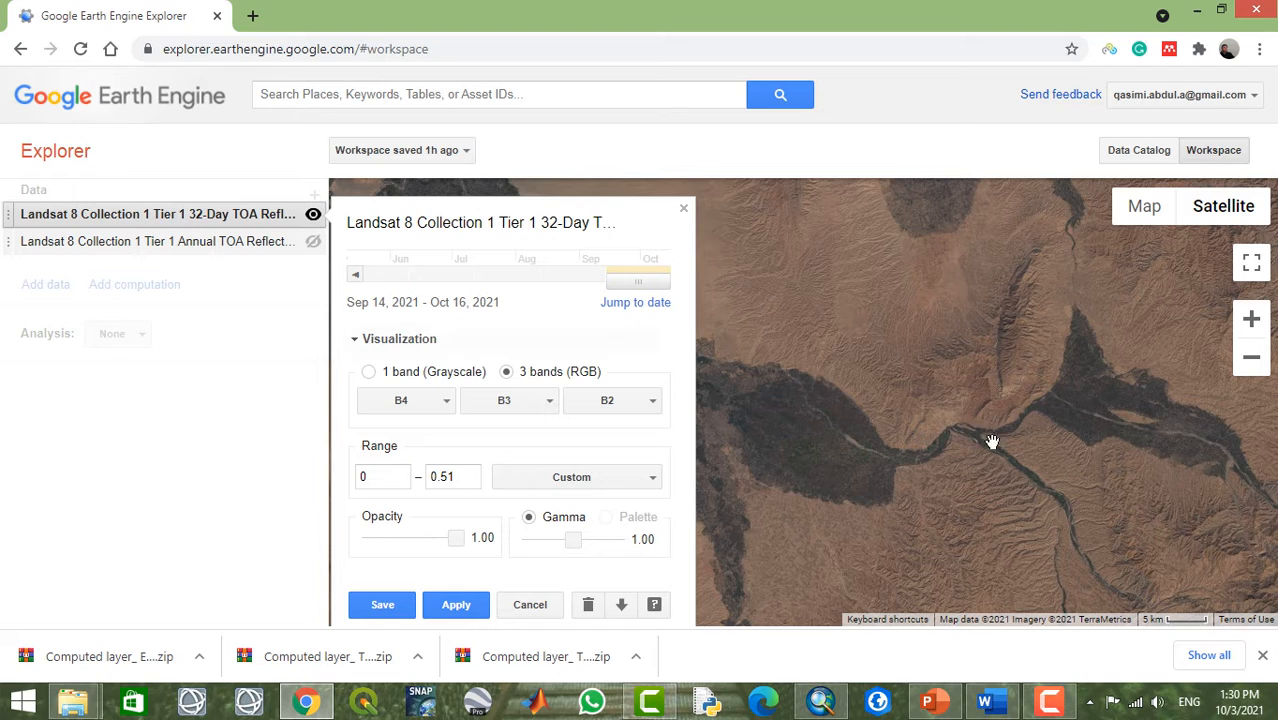
pyautogui.click(457, 608)
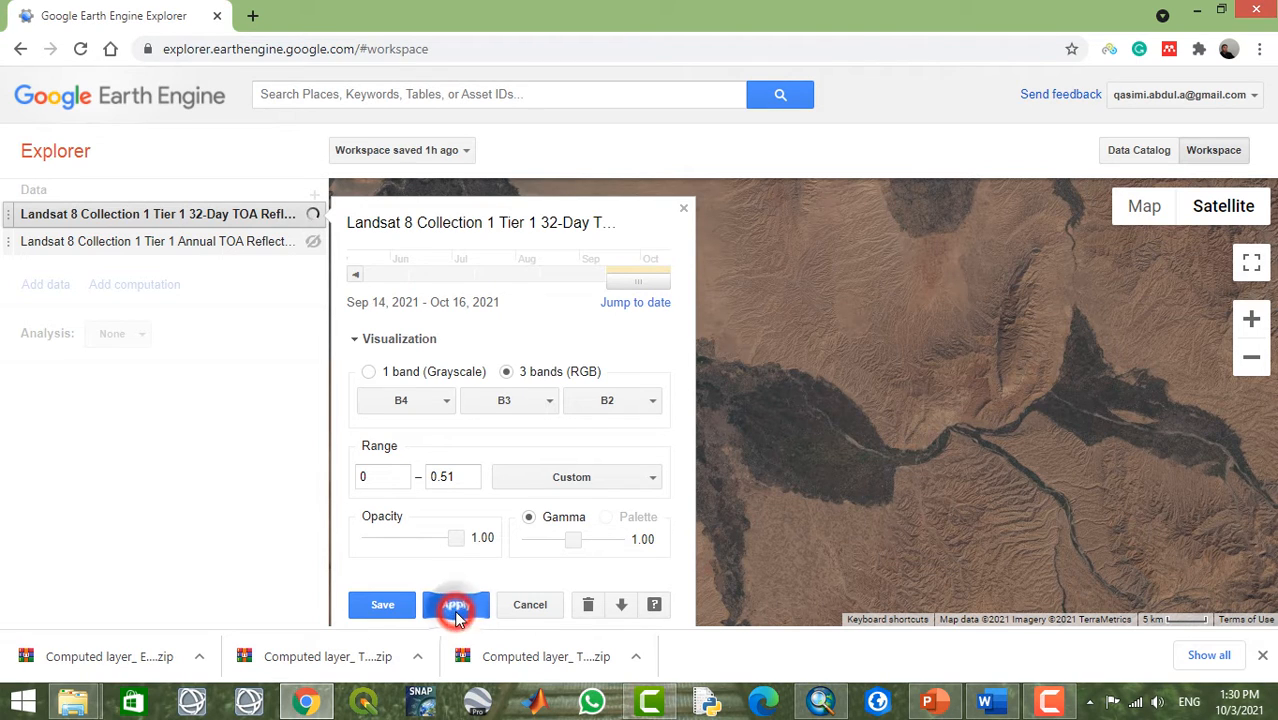
pyautogui.click(459, 608)
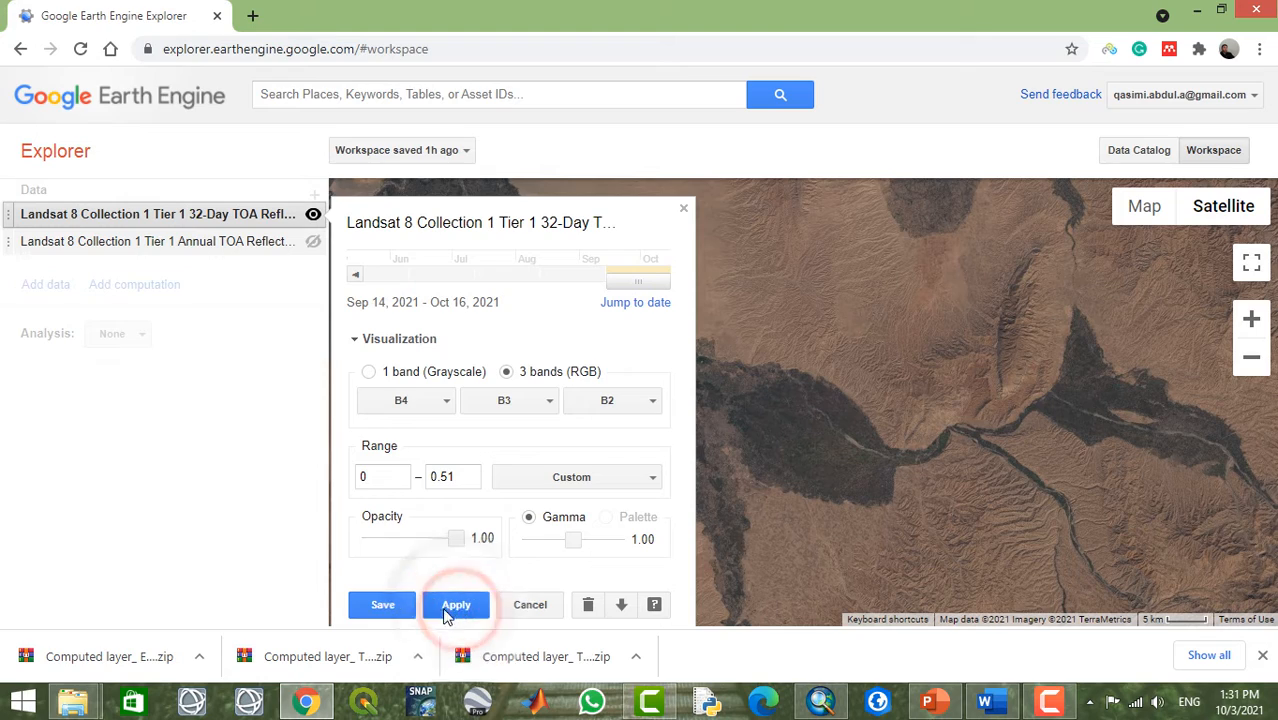
pyautogui.click(390, 605)
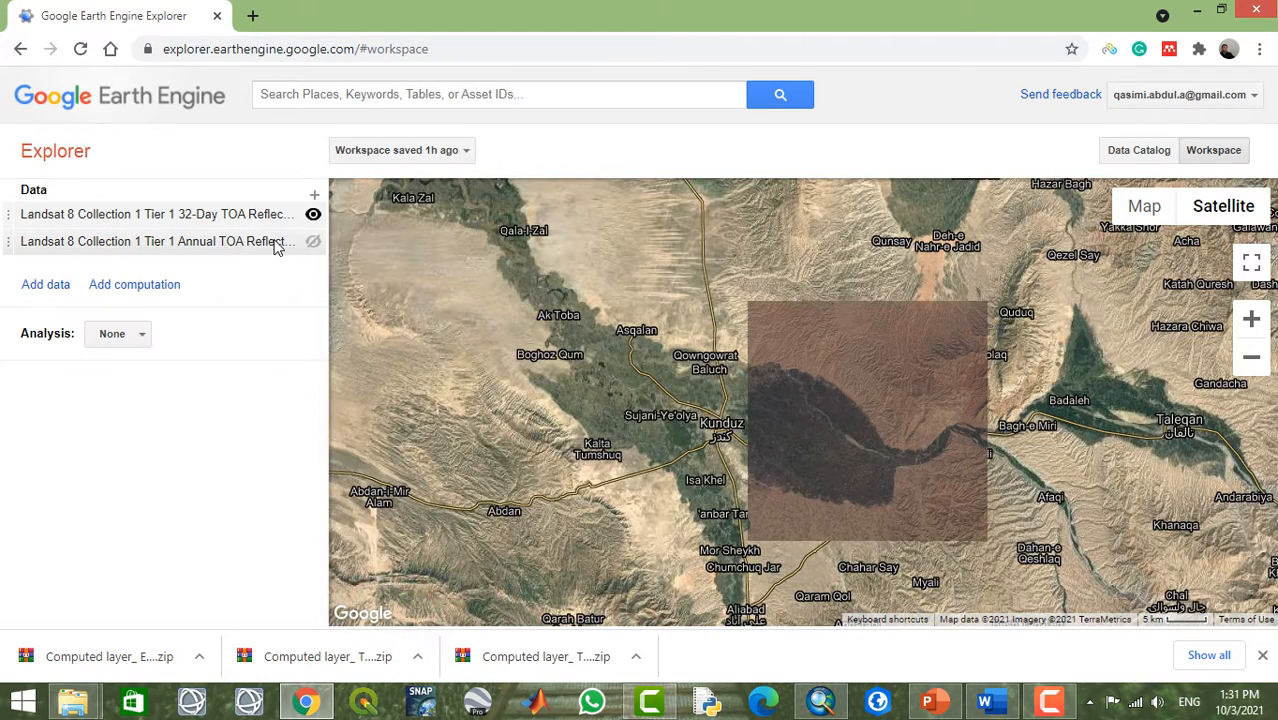
# Step: Delete the Landsat 8 Annual TOA Reflectance layer from the workspace
pyautogui.rightClick(272, 241)
pyautogui.click(268, 243)
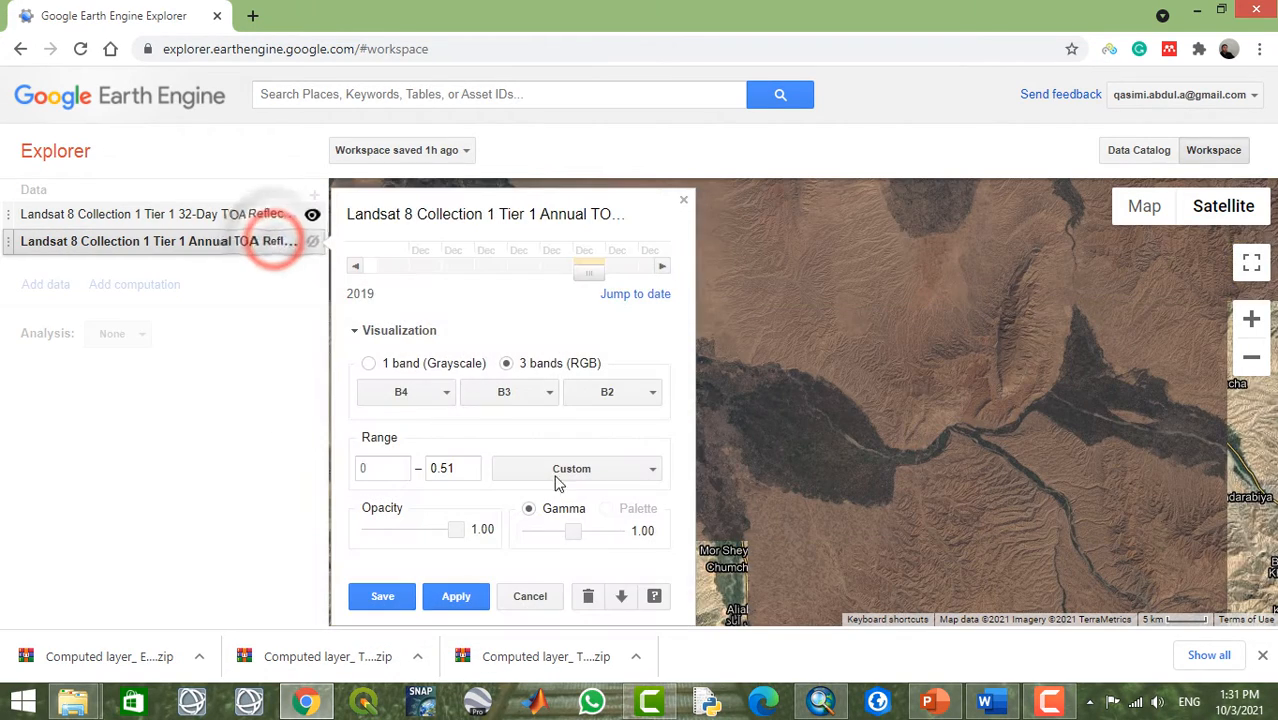
pyautogui.click(596, 602)
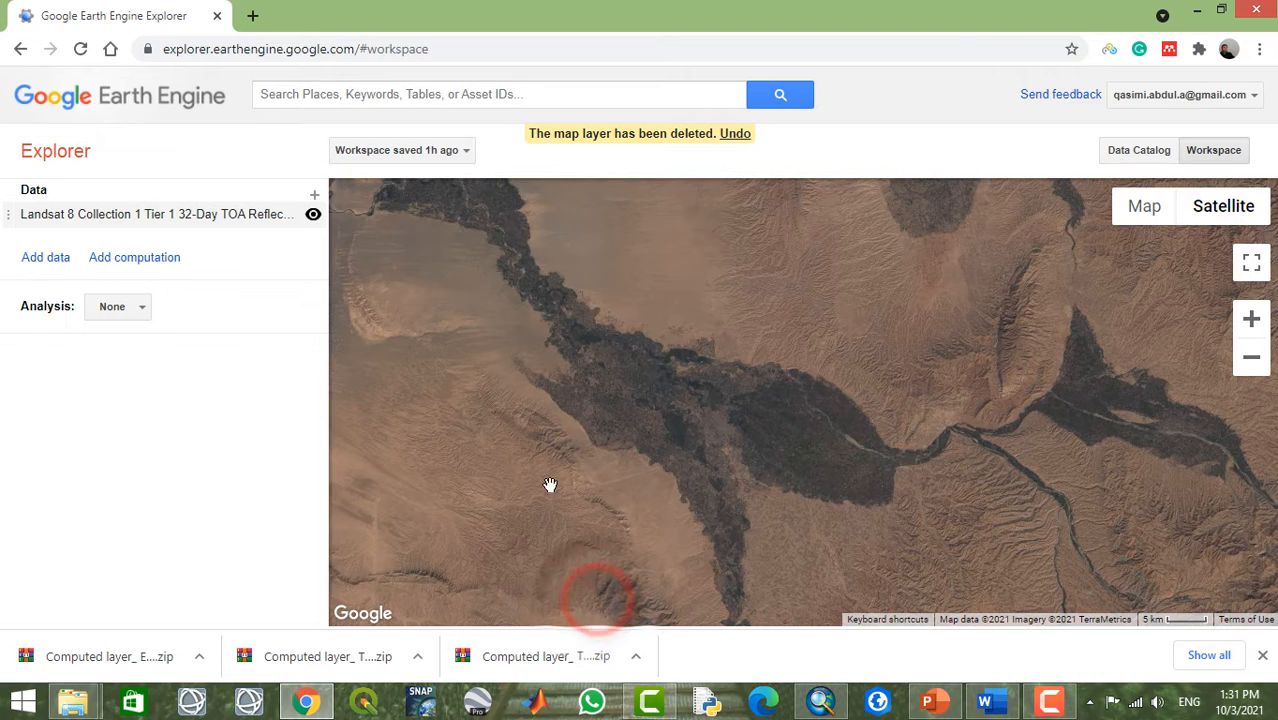
# Step: Set the 32-Day TOA layer's three RGB bands to B5, B4 and B3, then apply and save the settings
pyautogui.click(237, 217)
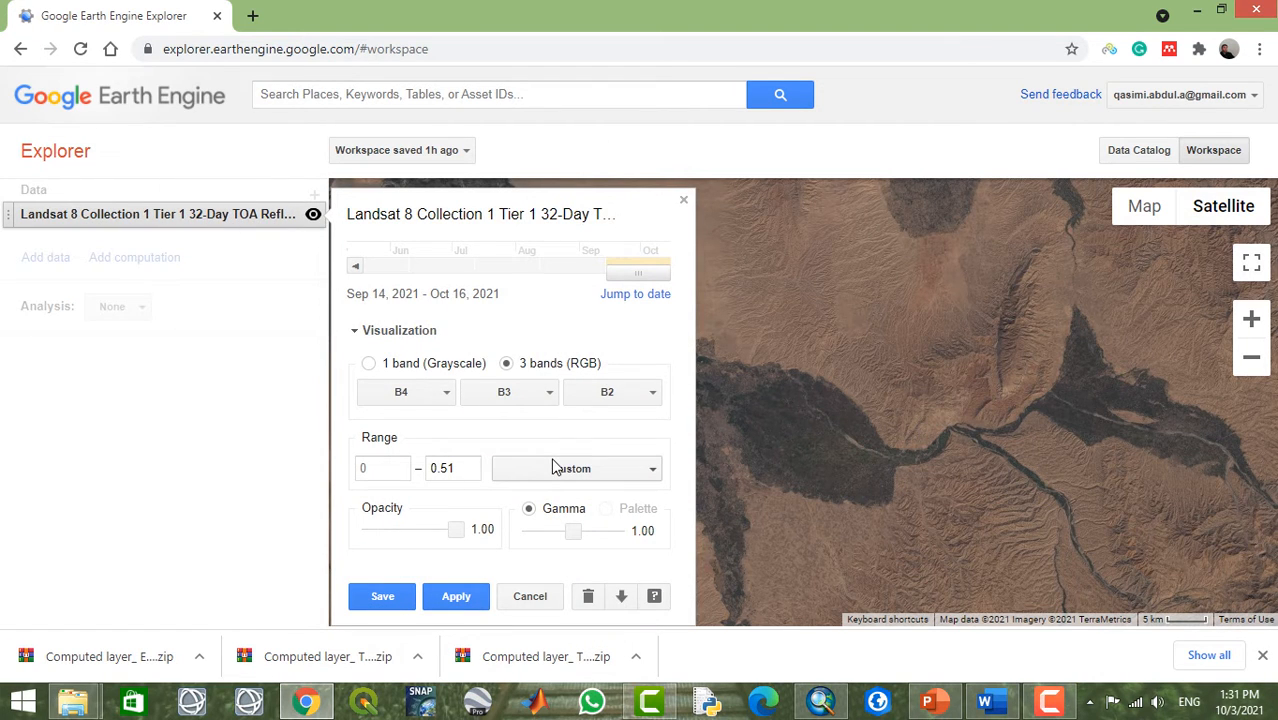
pyautogui.click(608, 394)
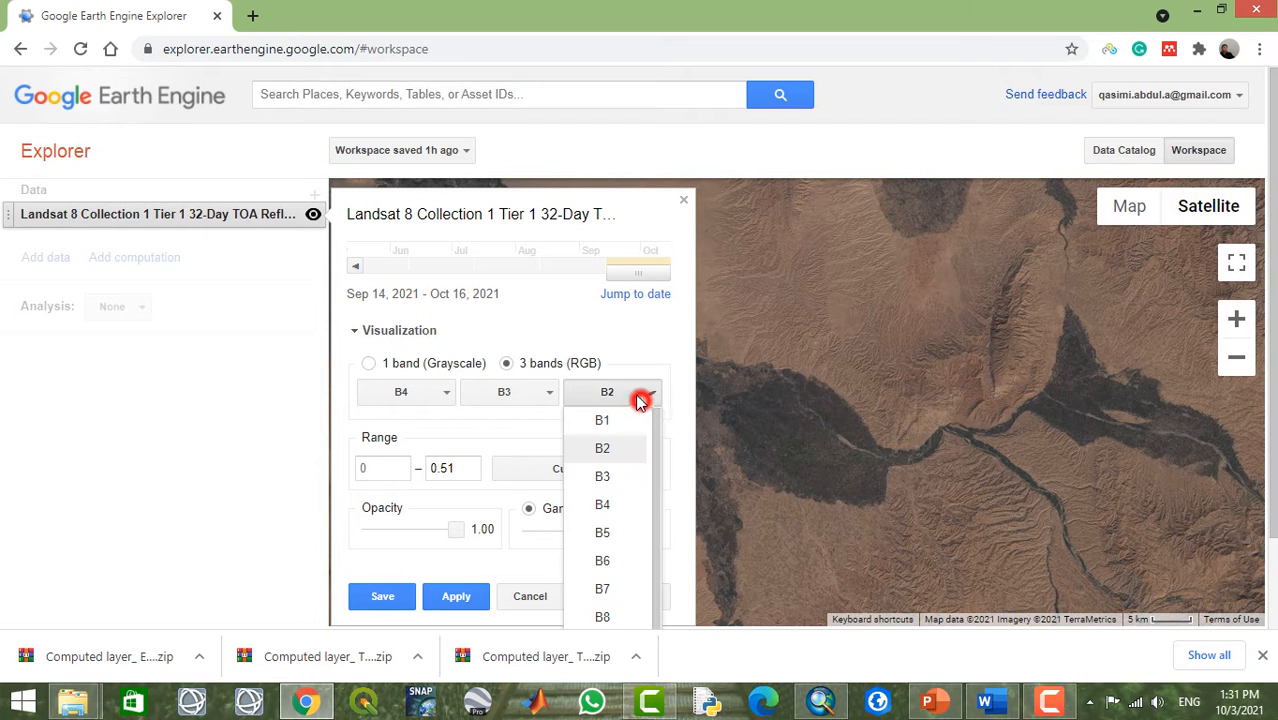
pyautogui.click(651, 342)
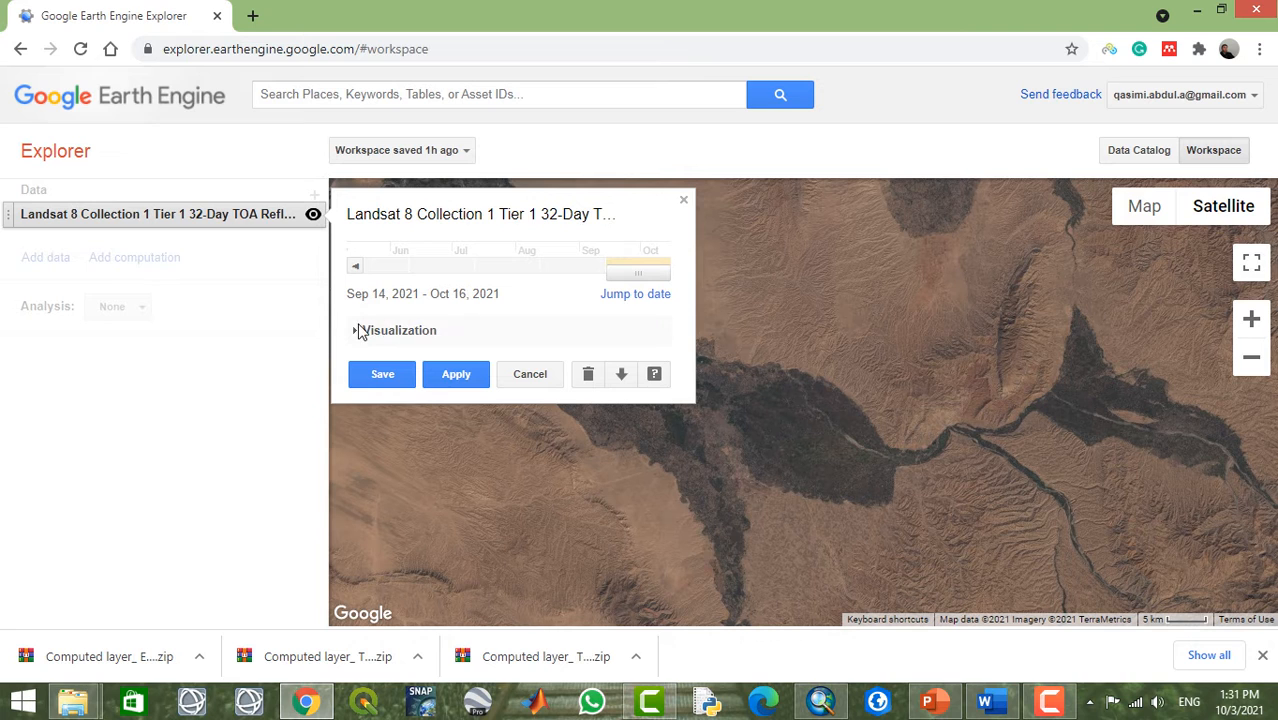
pyautogui.click(357, 334)
pyautogui.click(444, 392)
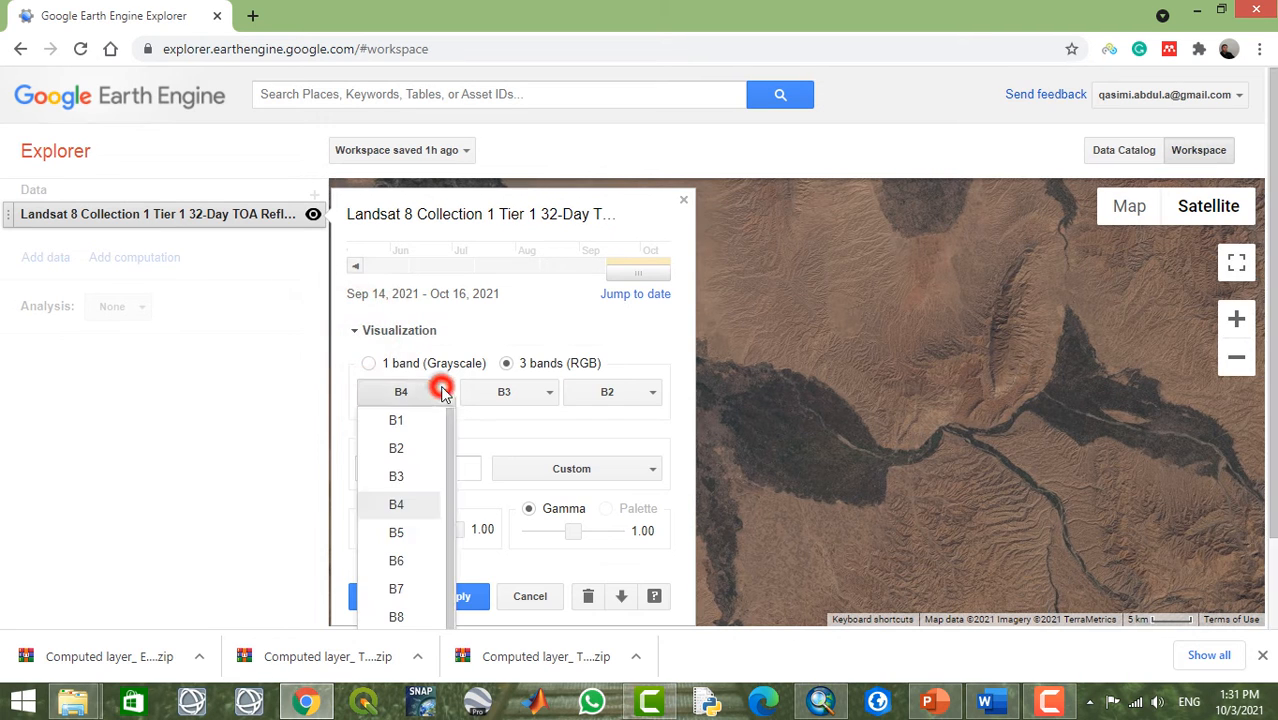
pyautogui.click(400, 531)
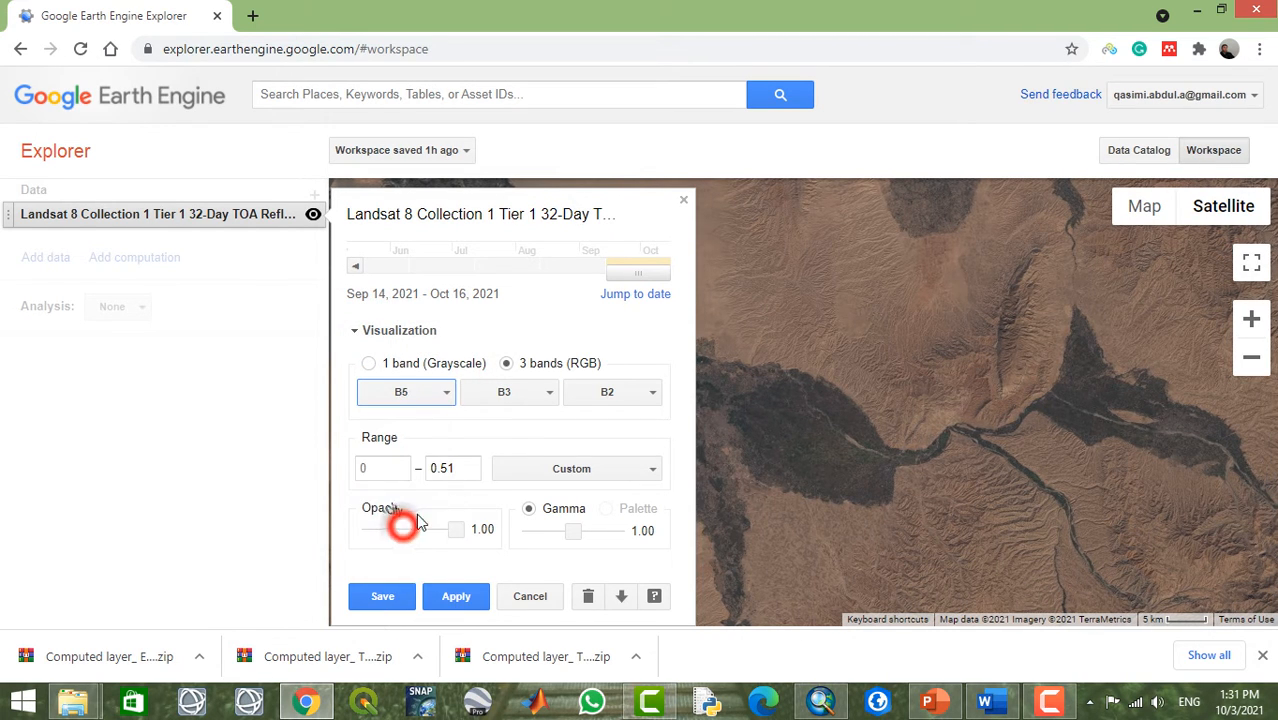
pyautogui.click(545, 393)
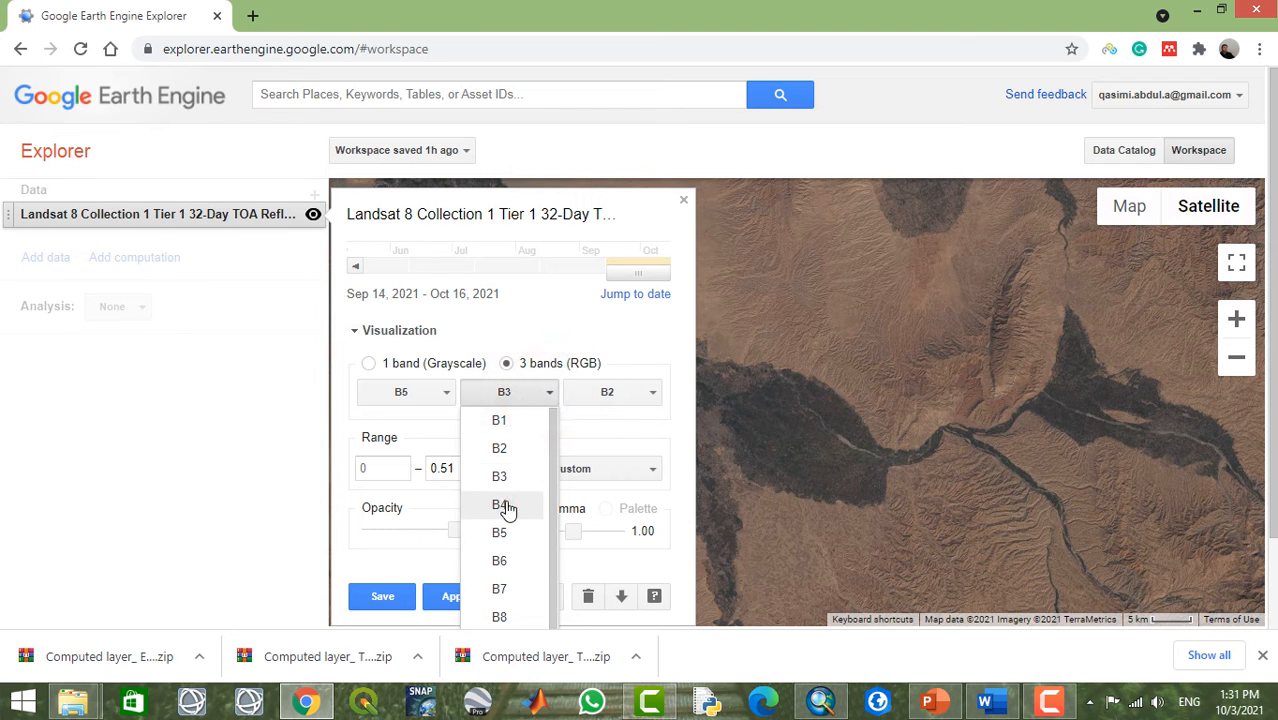
pyautogui.click(506, 501)
pyautogui.click(605, 393)
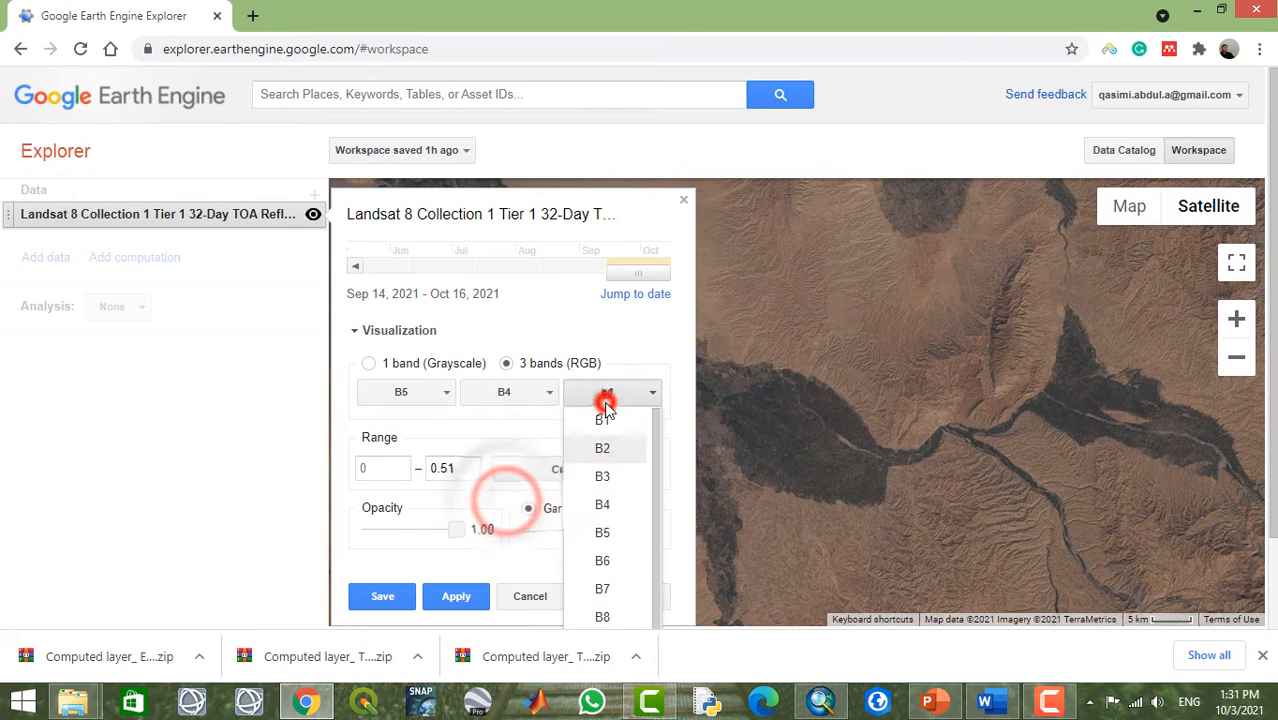
pyautogui.click(607, 477)
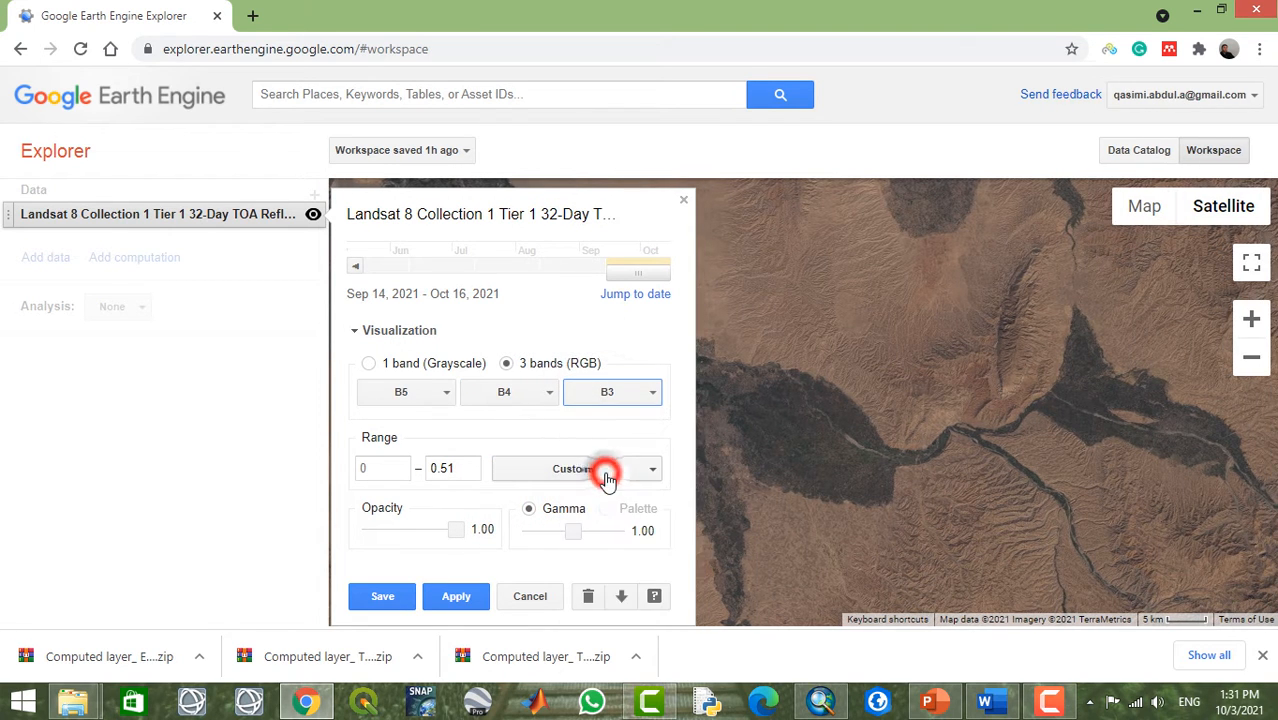
pyautogui.click(456, 600)
pyautogui.click(398, 597)
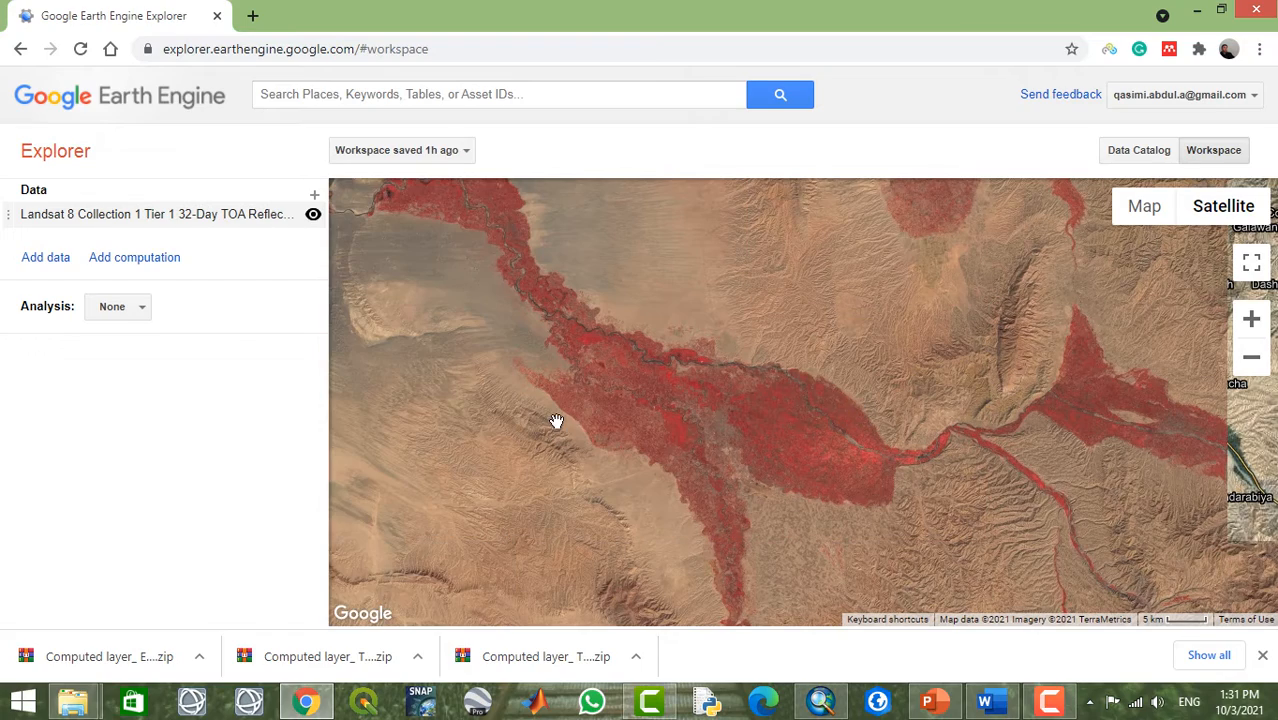
# Step: Examine the vegetation in the false-colour 32-day layer around Kunduz, the river plain to the north and the valleys to the east
pyautogui.moveTo(495, 348); pyautogui.dragTo(583, 430)
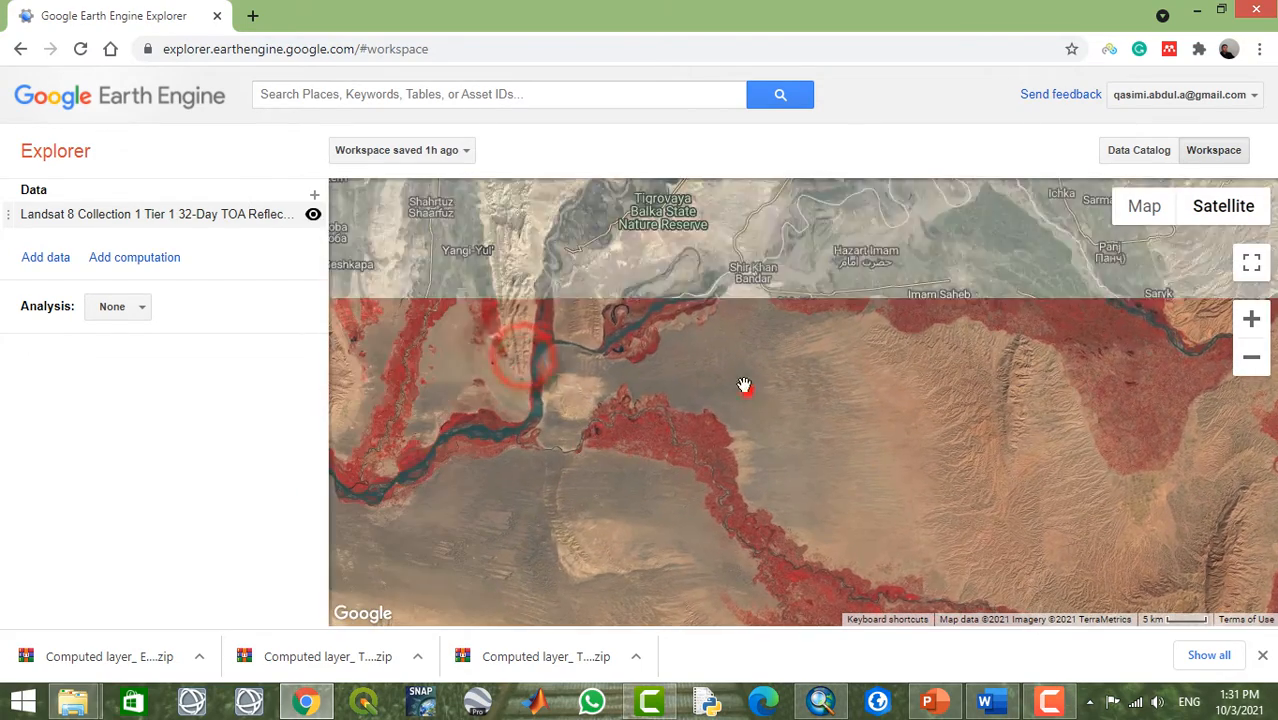
pyautogui.moveTo(745, 382); pyautogui.dragTo(548, 220)
pyautogui.moveTo(686, 353); pyautogui.dragTo(666, 295)
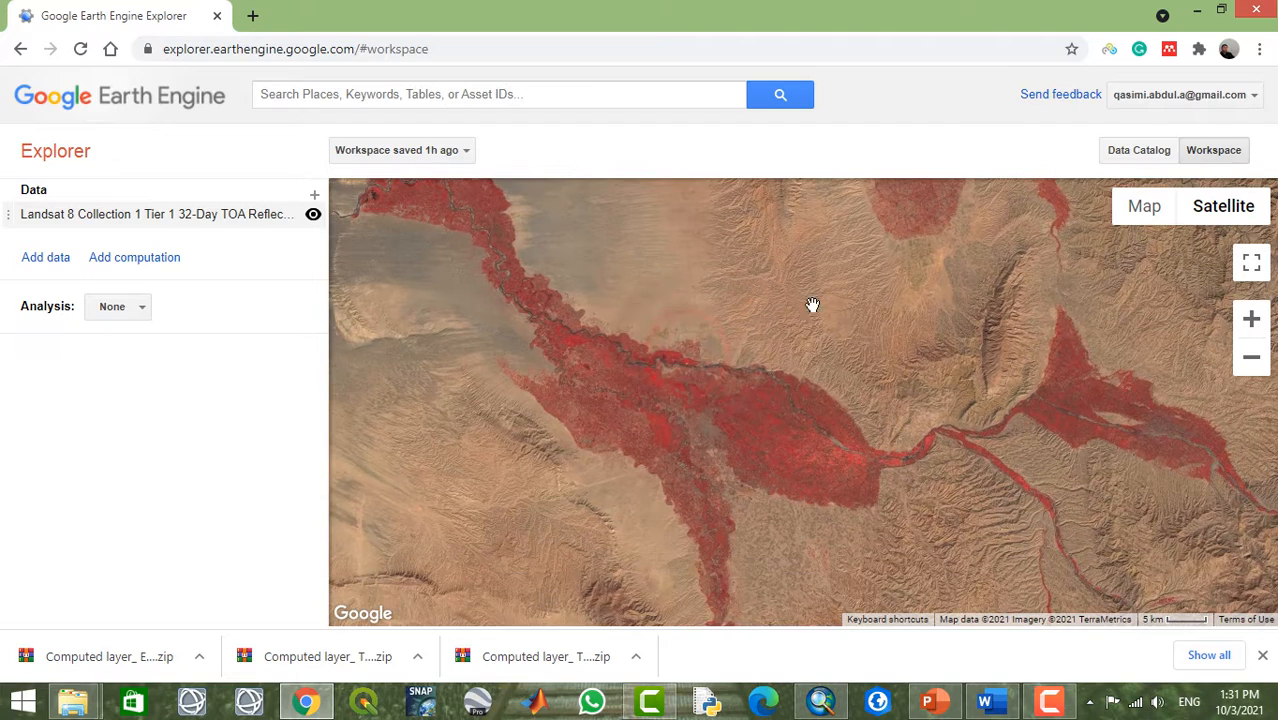
pyautogui.moveTo(887, 351); pyautogui.dragTo(807, 297)
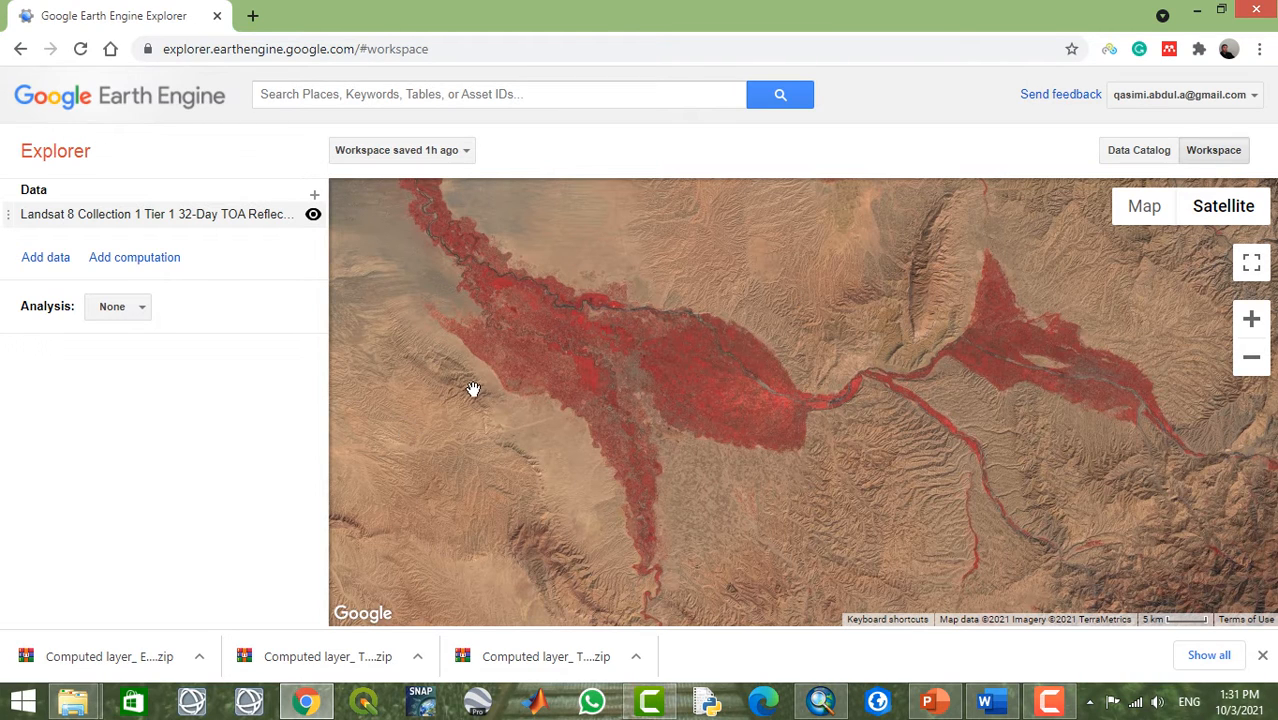
# Step: Review the available computation types, and switch to PowerPoint to read the index formulas on slides 7 and 8
pyautogui.click(143, 260)
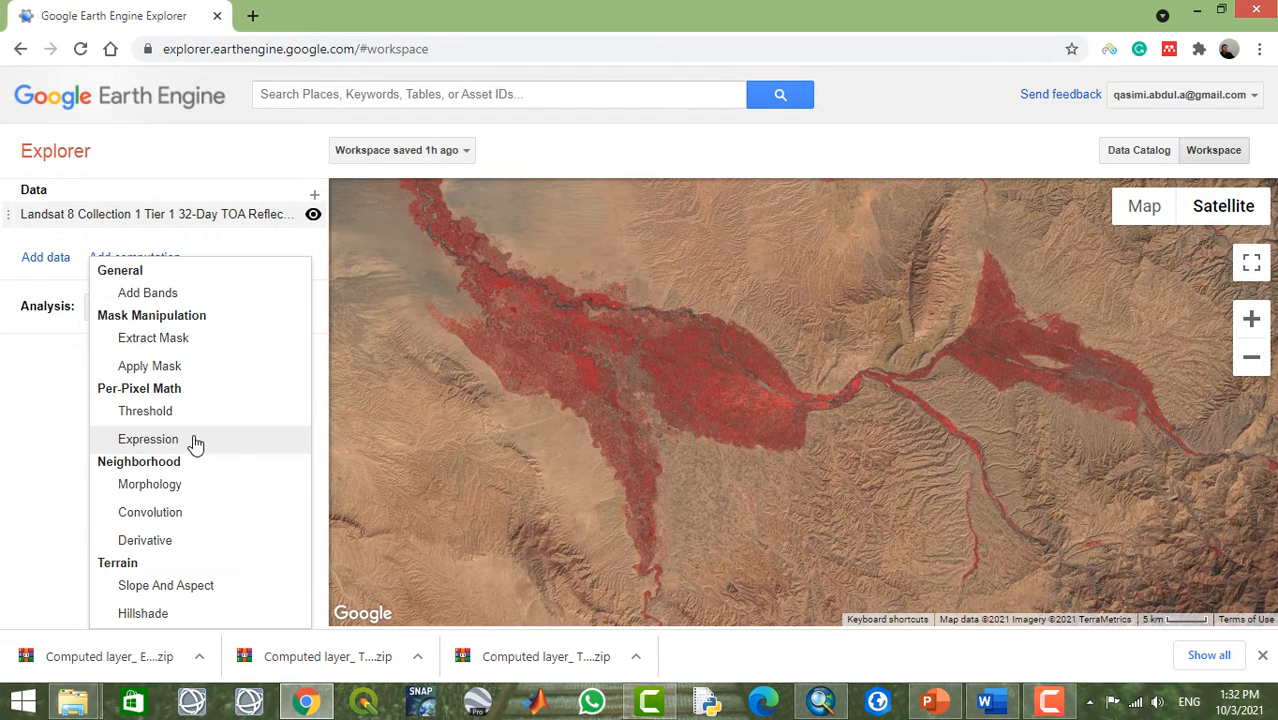
pyautogui.click(268, 238)
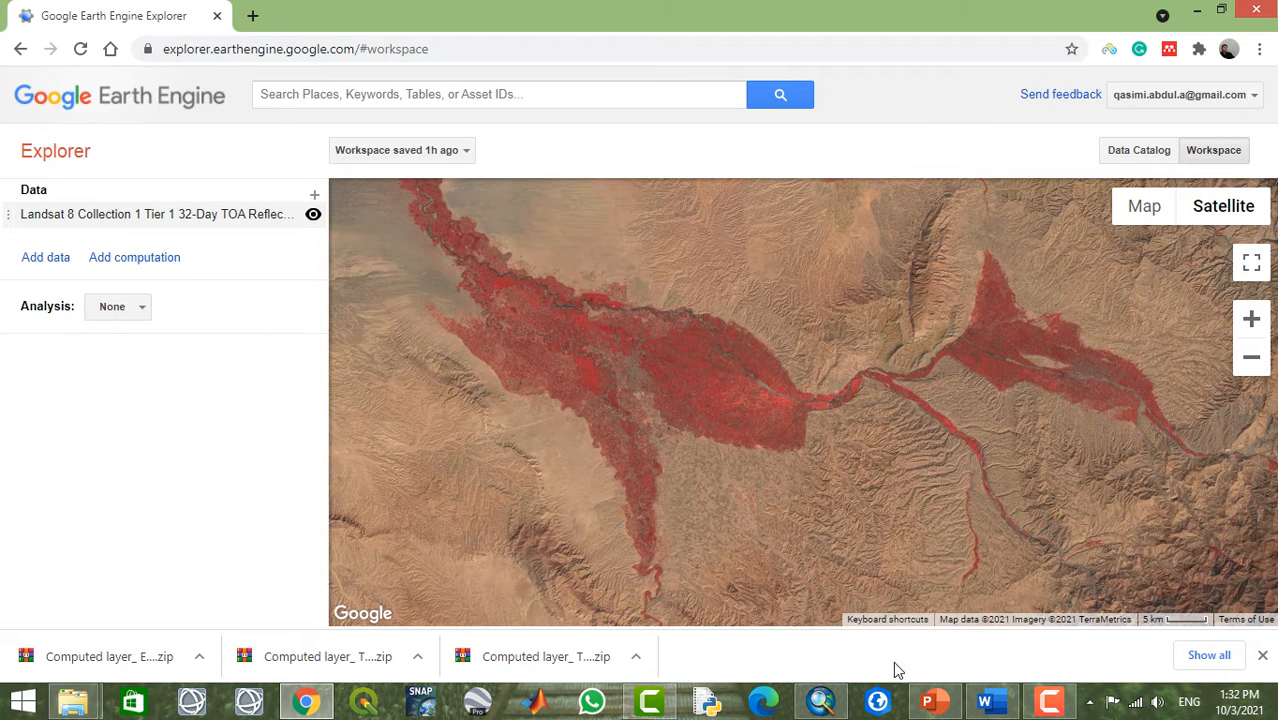
pyautogui.click(933, 704)
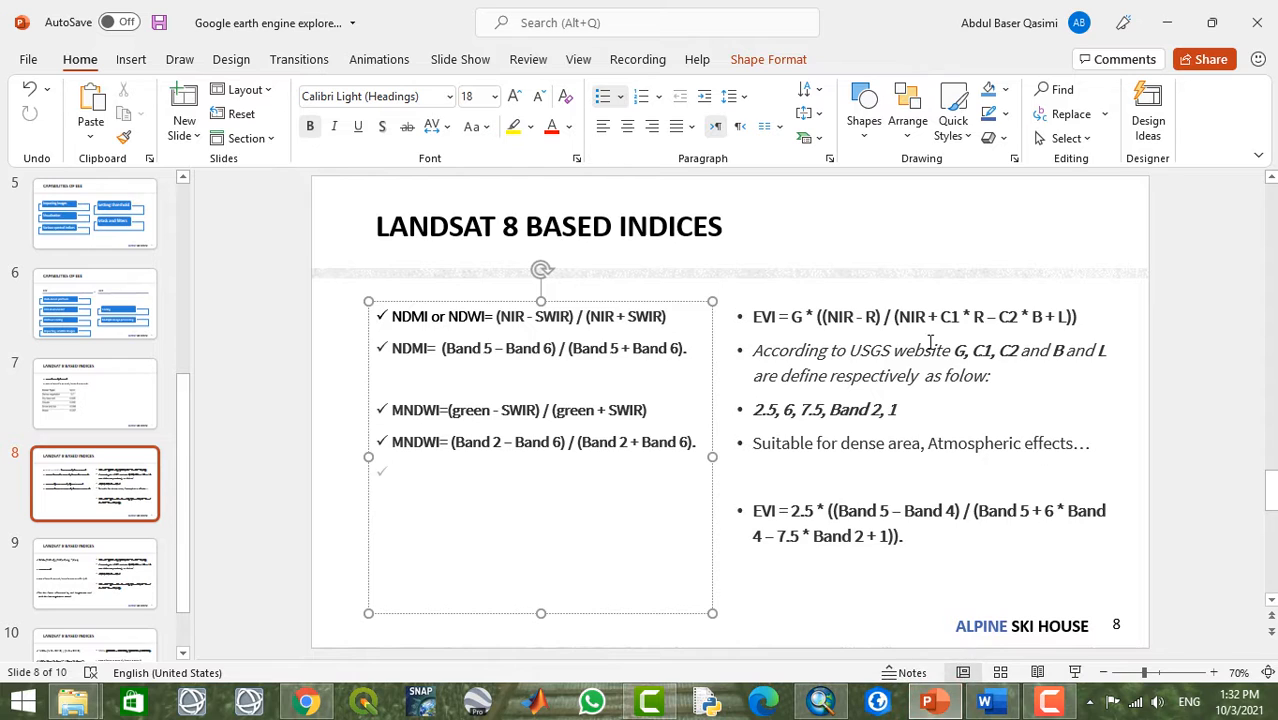
pyautogui.click(95, 418)
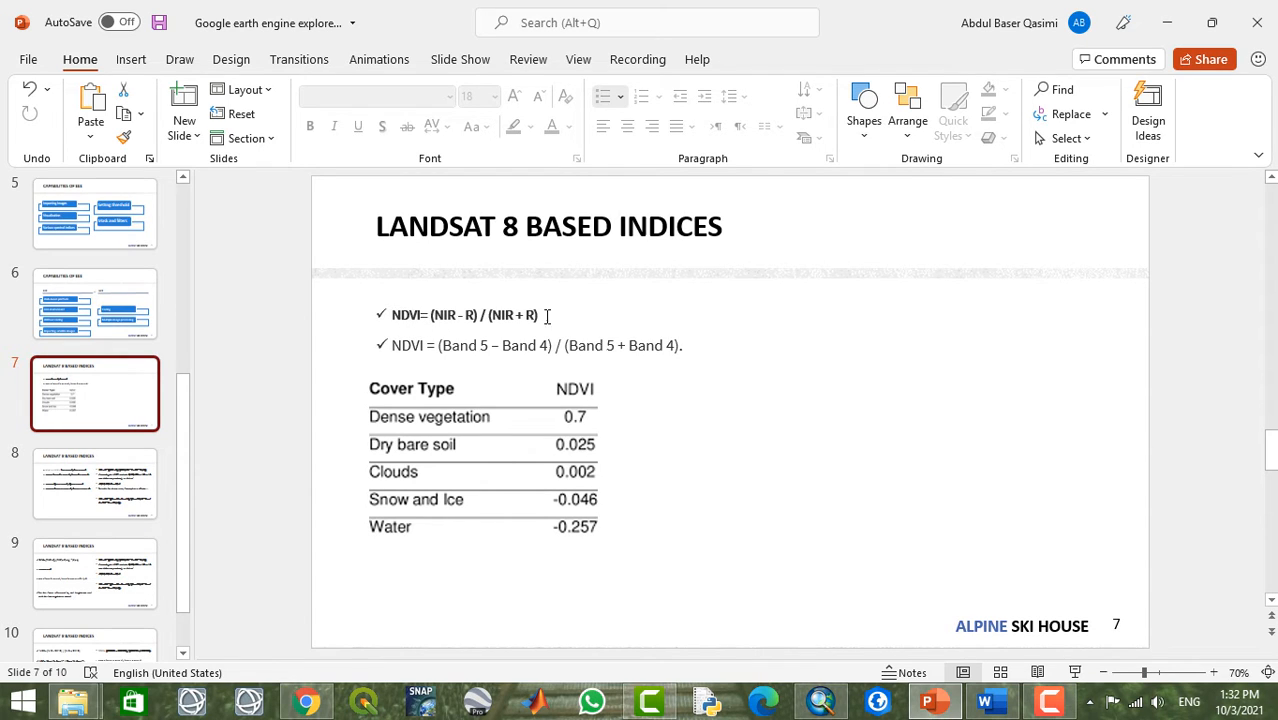
pyautogui.click(118, 478)
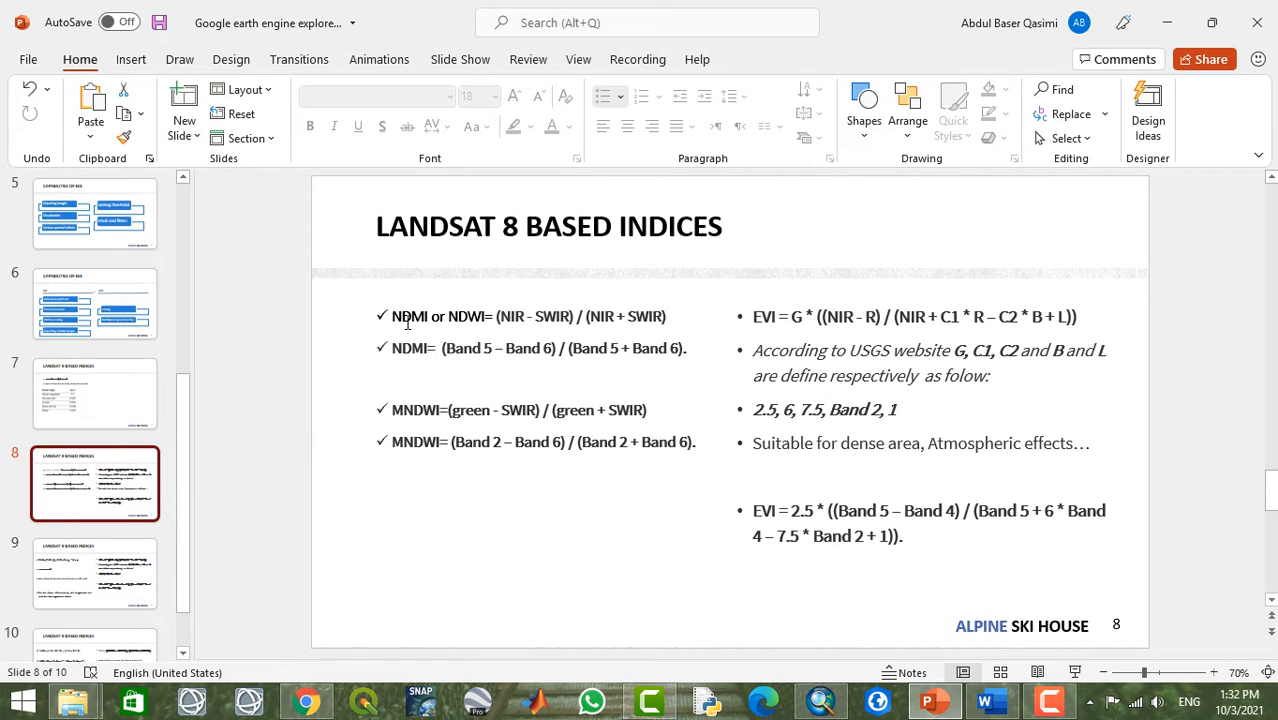
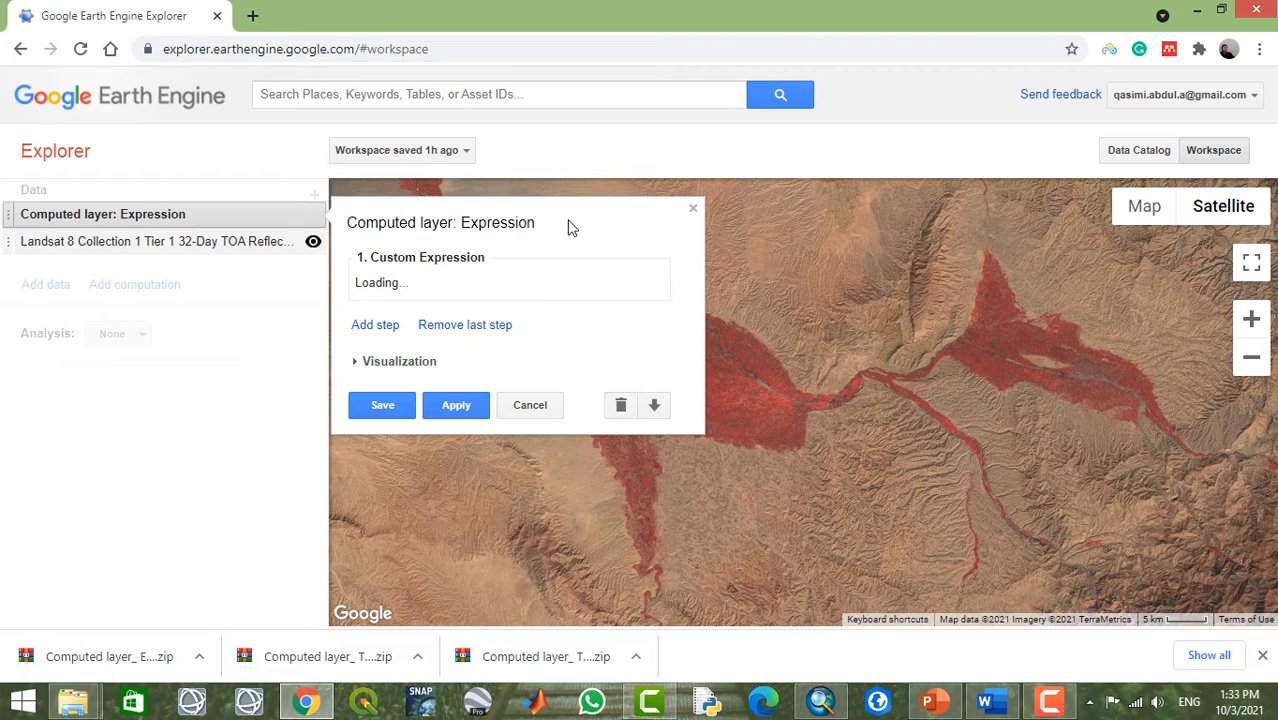
# Step: In Earth Engine Explorer, choose the Landsat 8 Collection 1 Tier 1 32-Day TOA Reflectance Composite as the custom expression's image
pyautogui.click(560, 212)
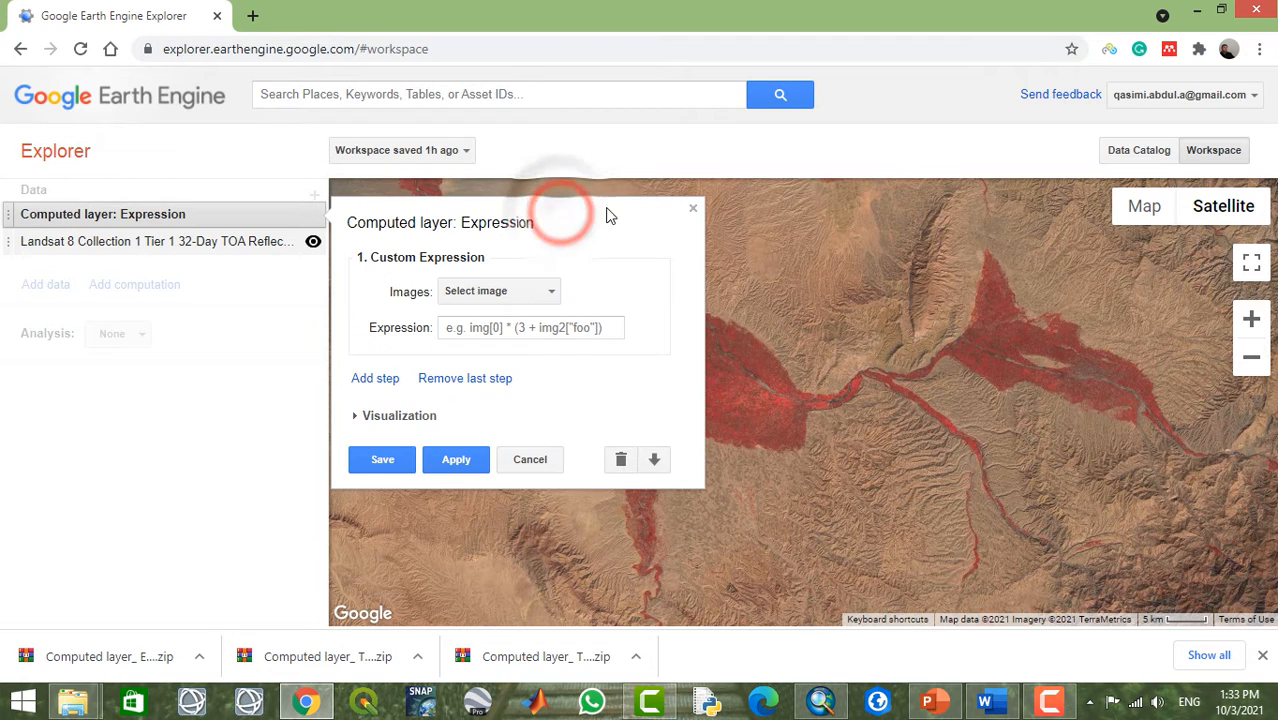
pyautogui.click(530, 200)
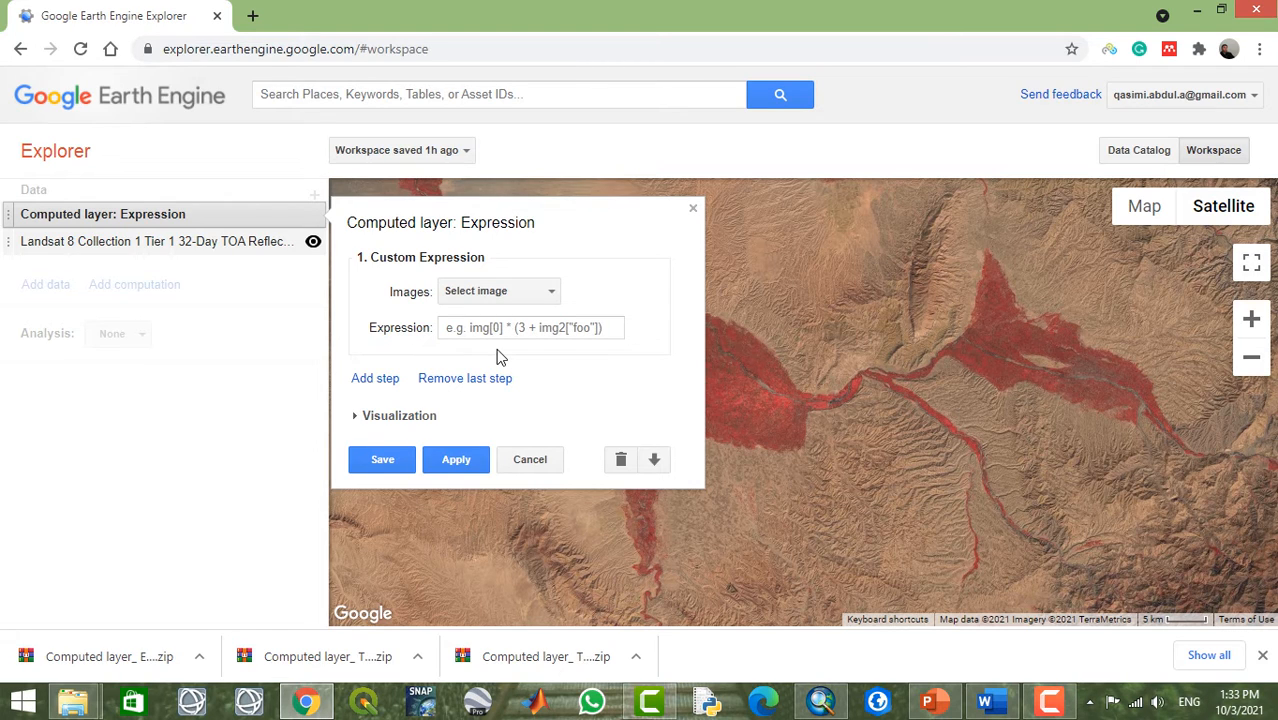
pyautogui.click(543, 295)
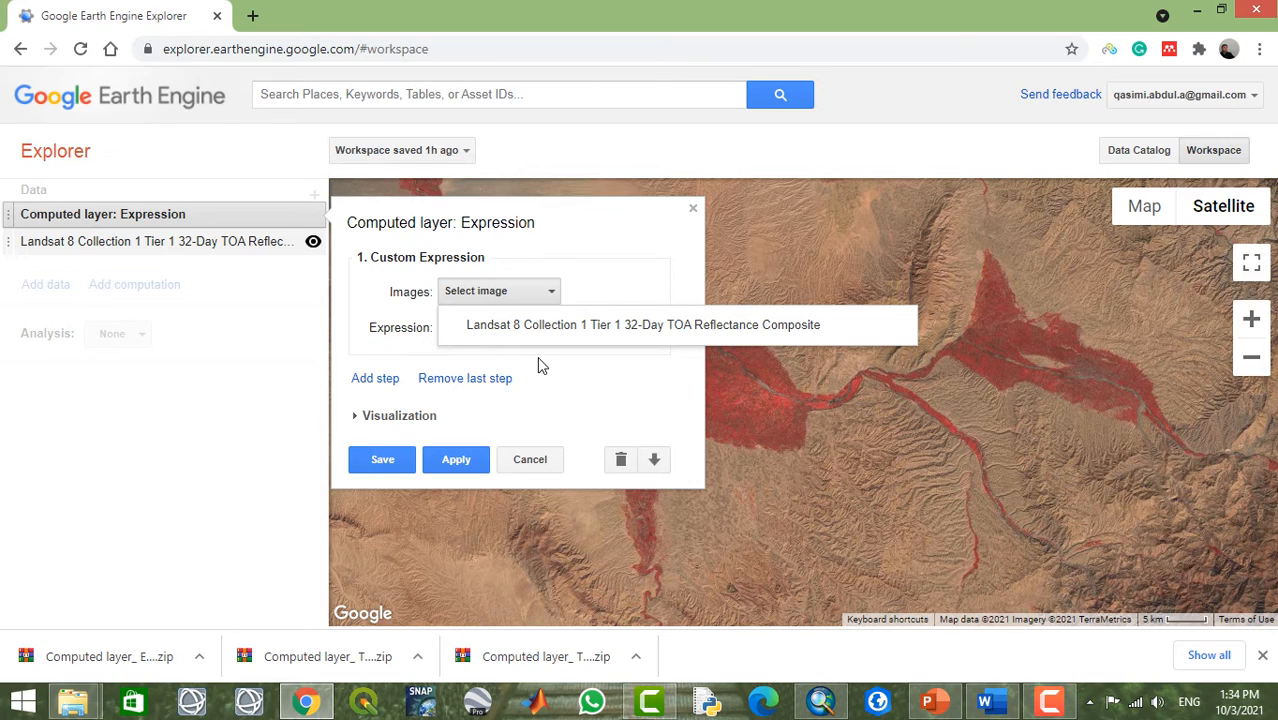
pyautogui.click(624, 328)
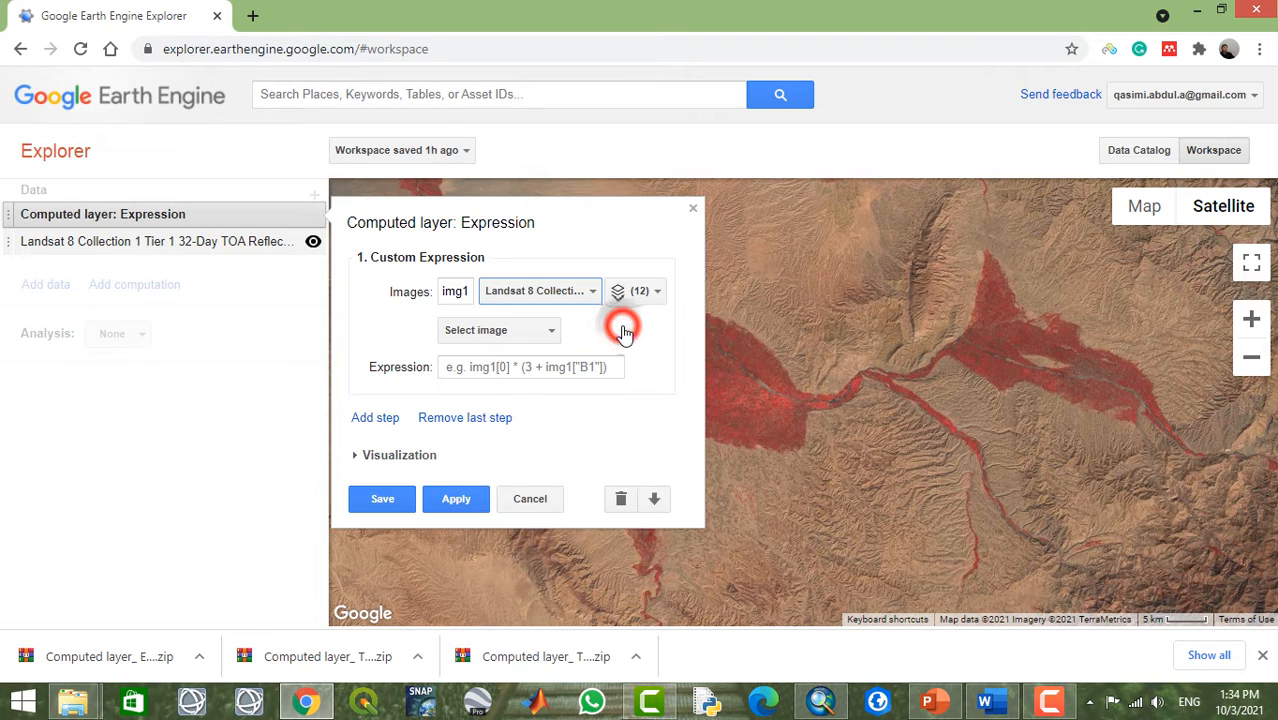
# Step: Rename the image variable in the custom expression to L
pyautogui.click(466, 290)
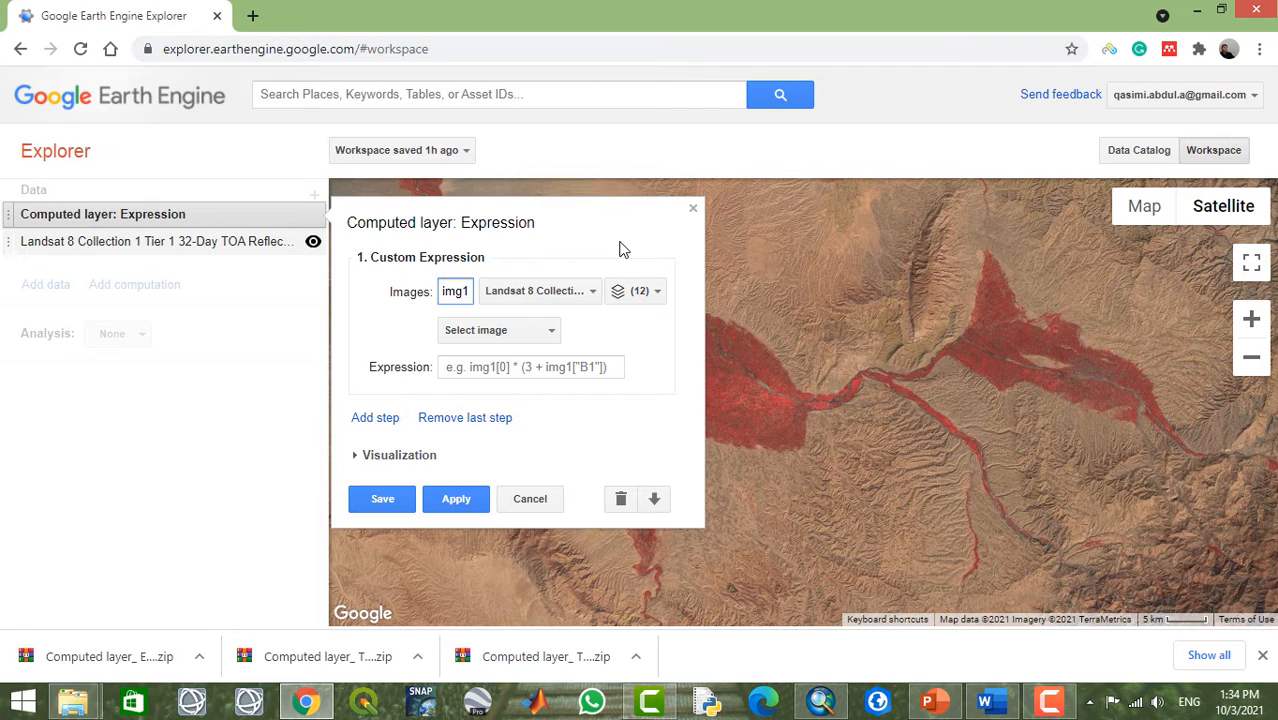
pyautogui.click(530, 370)
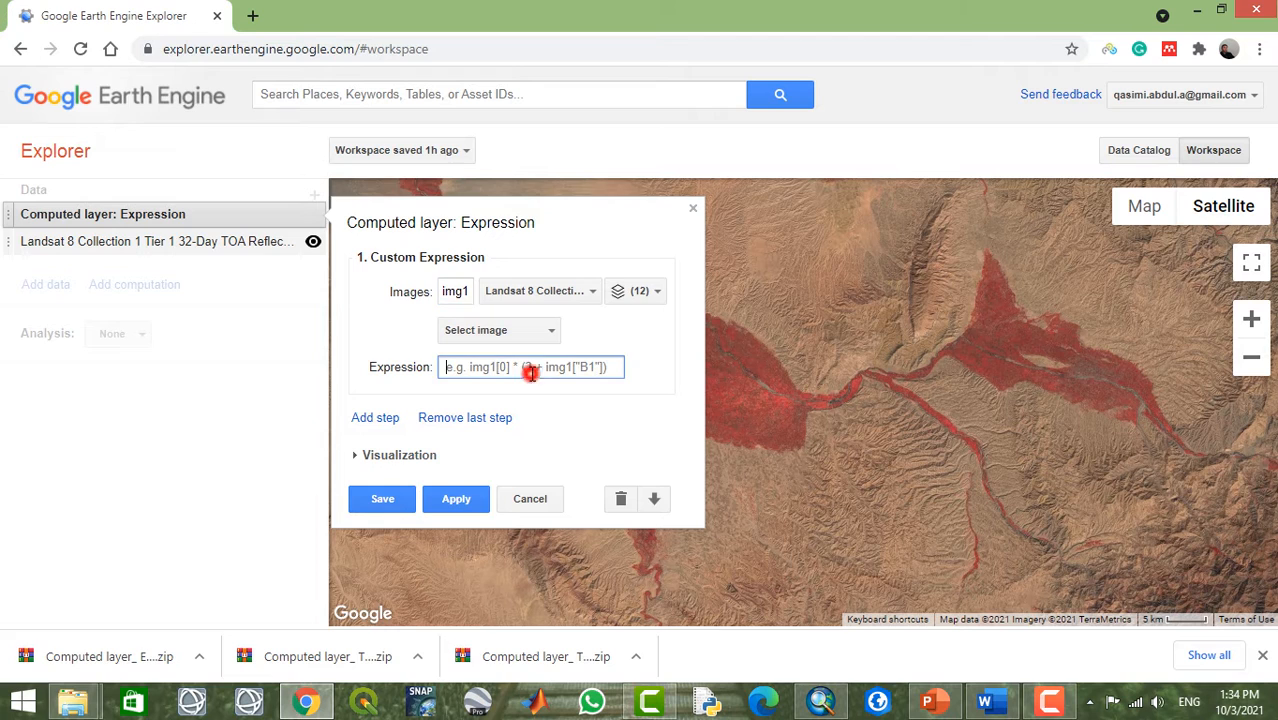
pyautogui.click(462, 290)
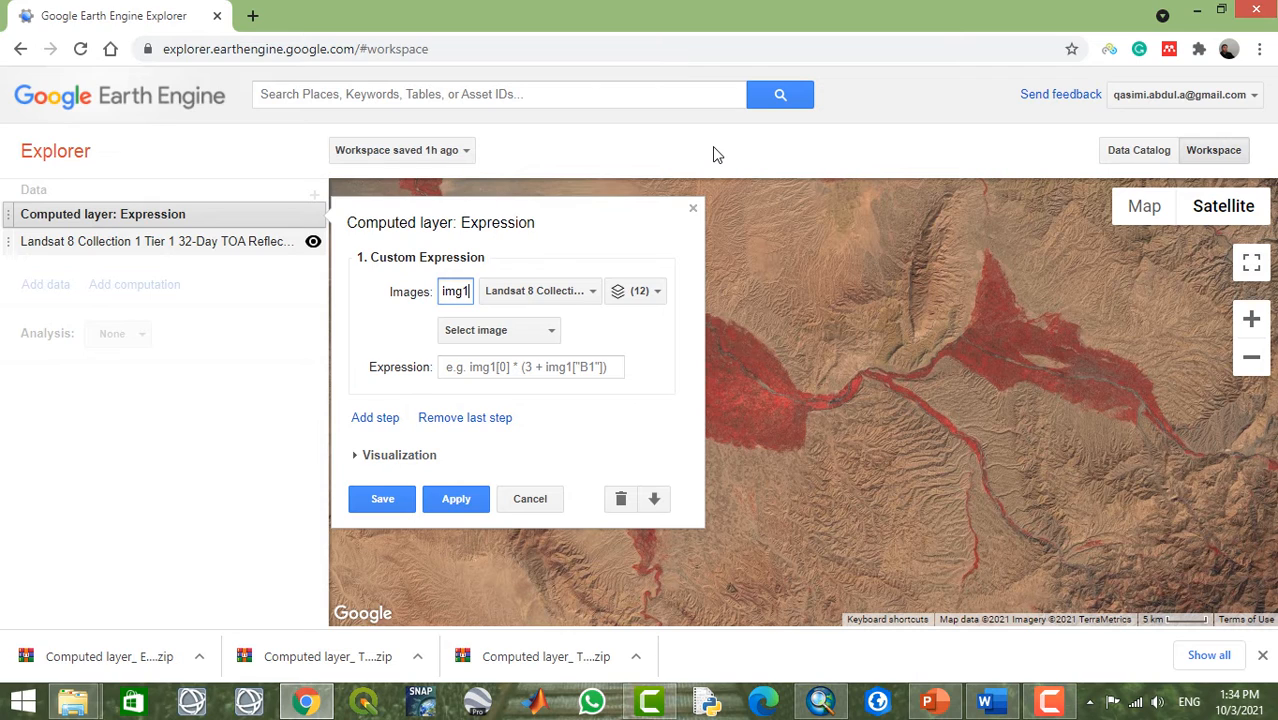
pyautogui.press('BackSpace')
pyautogui.press('BackSpace')
pyautogui.press('BackSpace')
pyautogui.press('BackSpace')
pyautogui.write('L')
# Step: Enter the skeleton ([]-[]) as the custom expression, consulting the NDVI formula on PowerPoint slide 7
pyautogui.click(495, 367)
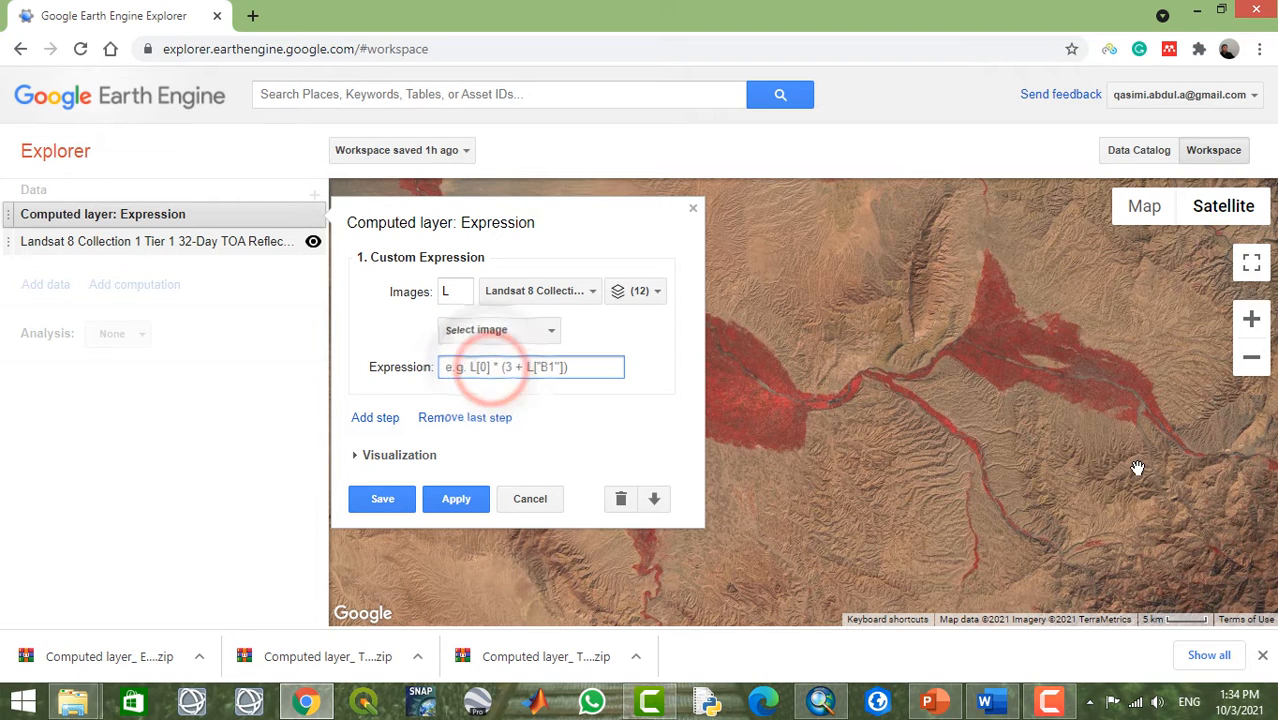
pyautogui.write('()')
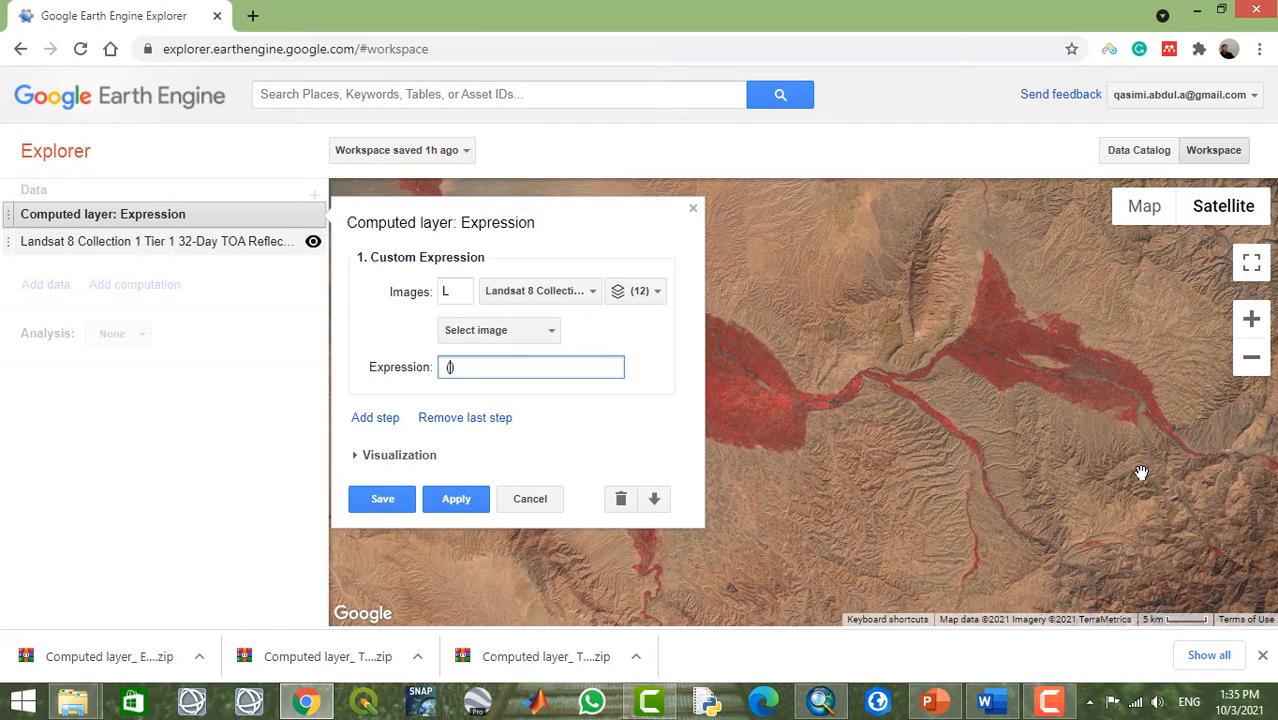
pyautogui.click(930, 703)
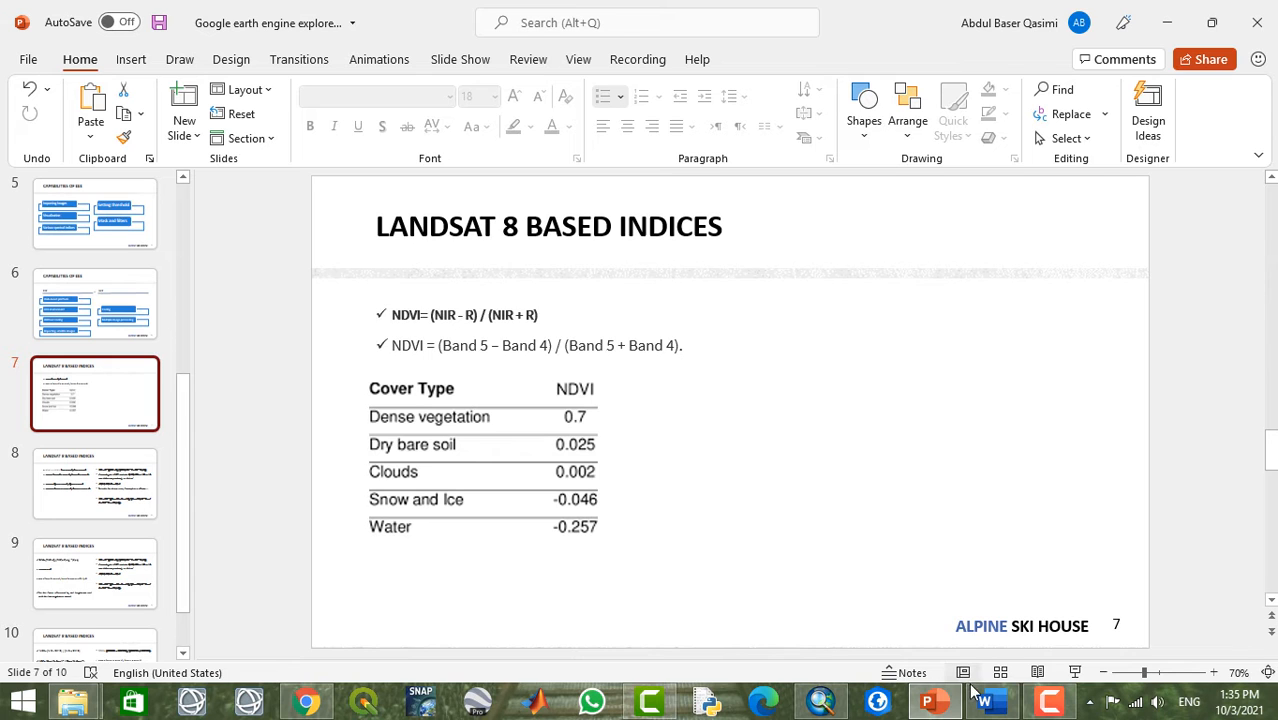
pyautogui.click(306, 700)
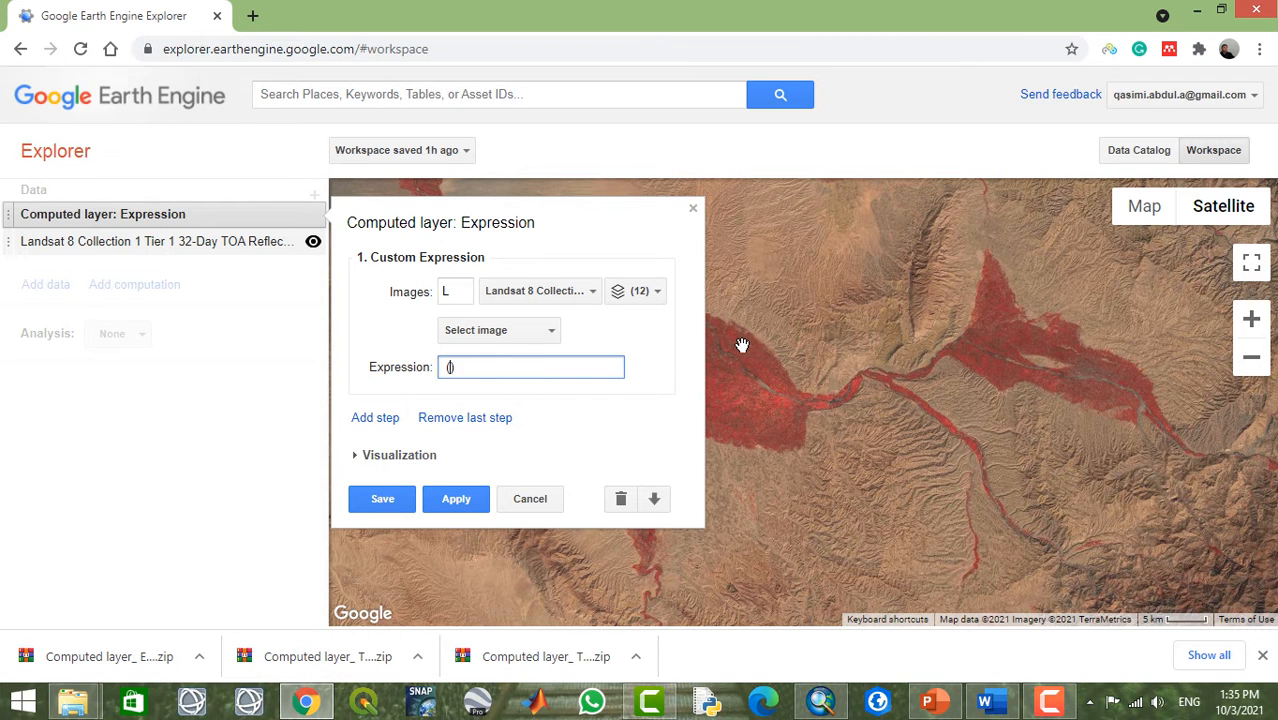
pyautogui.write('[][]')
pyautogui.write('-')
pyautogui.press('Left')
pyautogui.press('Left')
# Step: Check the image's band list, and fill the expression's two bracket pairs with 'B5' and 'B4'
pyautogui.click(655, 296)
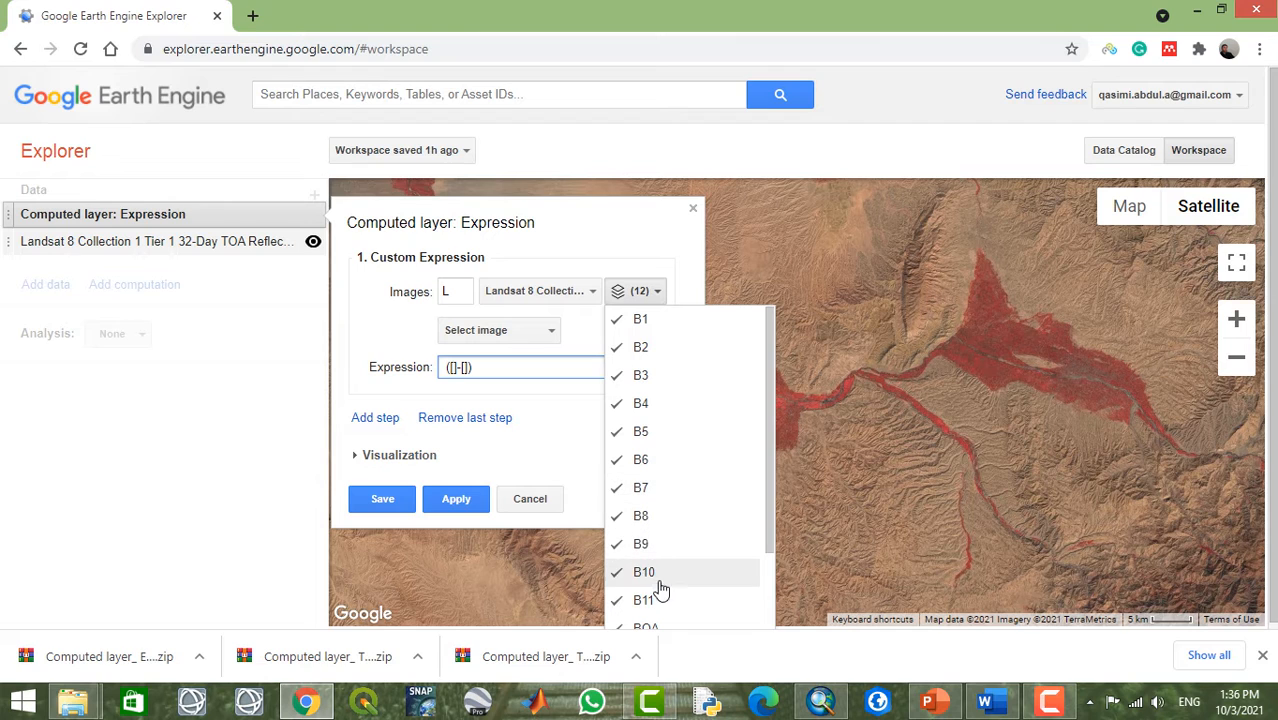
pyautogui.moveTo(771, 392)
pyautogui.mouseDown()
pyautogui.moveTo(769, 498)
pyautogui.moveTo(778, 399)
pyautogui.mouseUp()
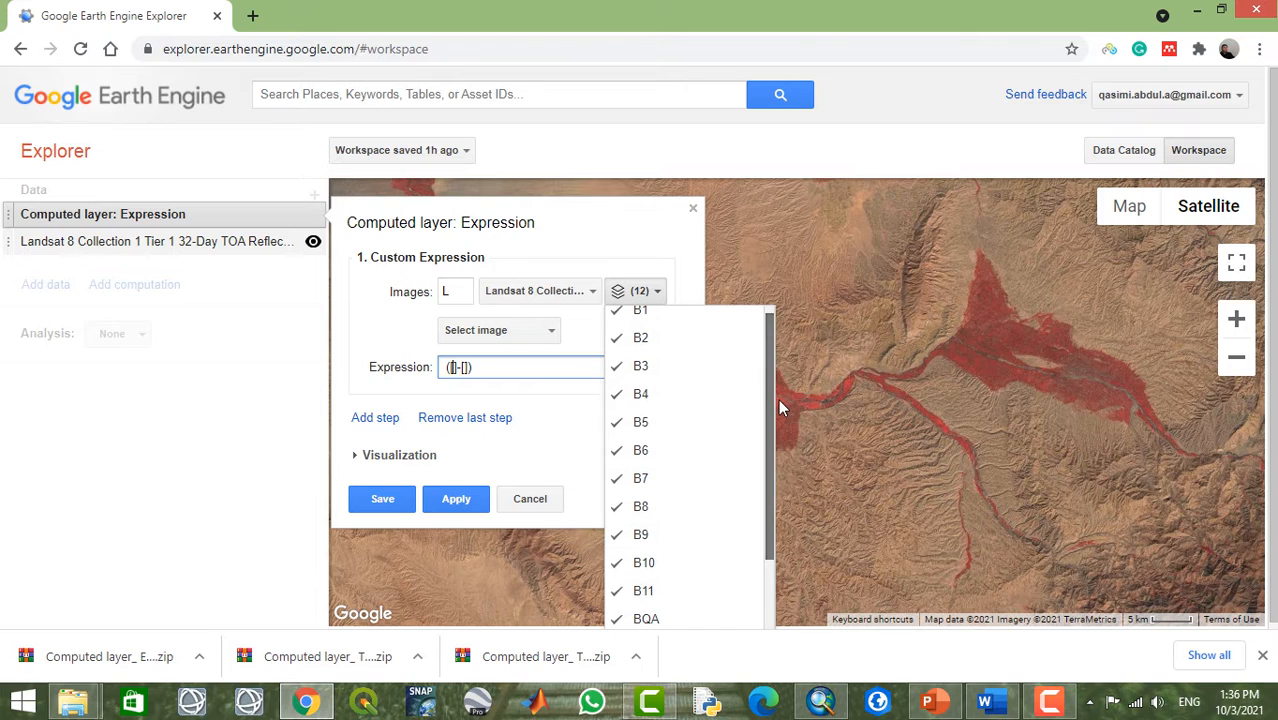
pyautogui.click(624, 253)
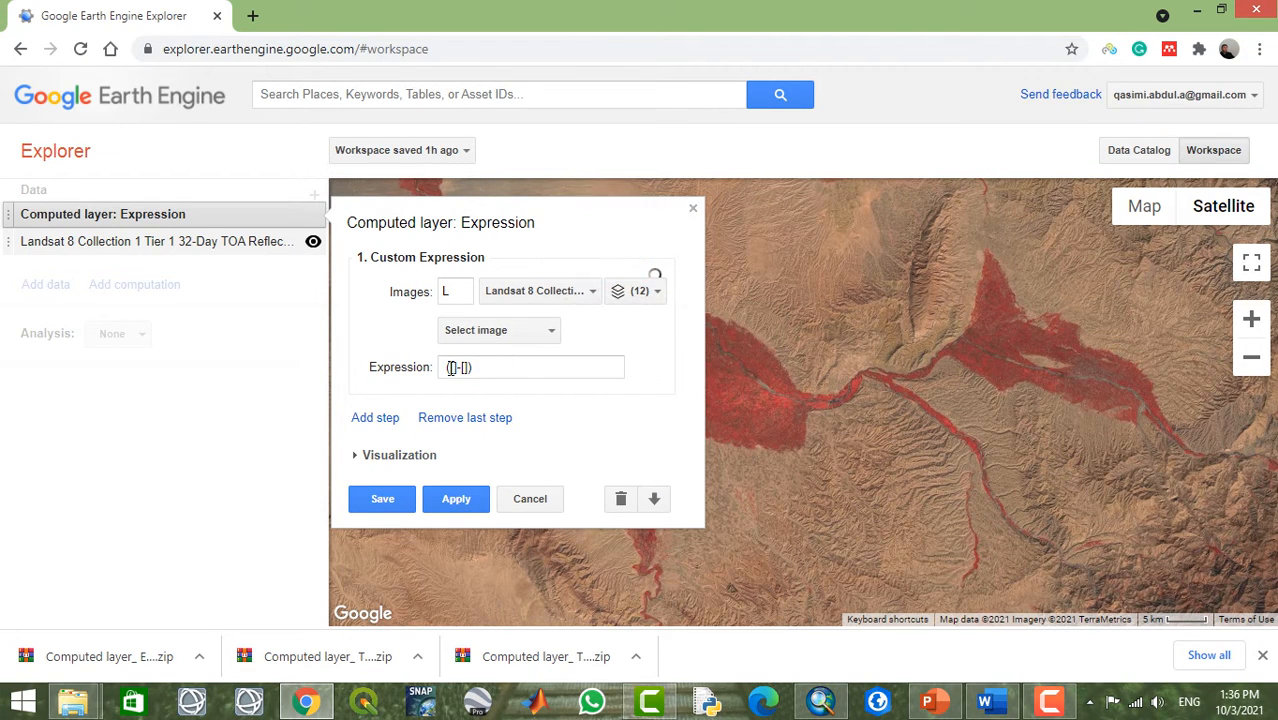
pyautogui.click(452, 368)
pyautogui.write('-[]')
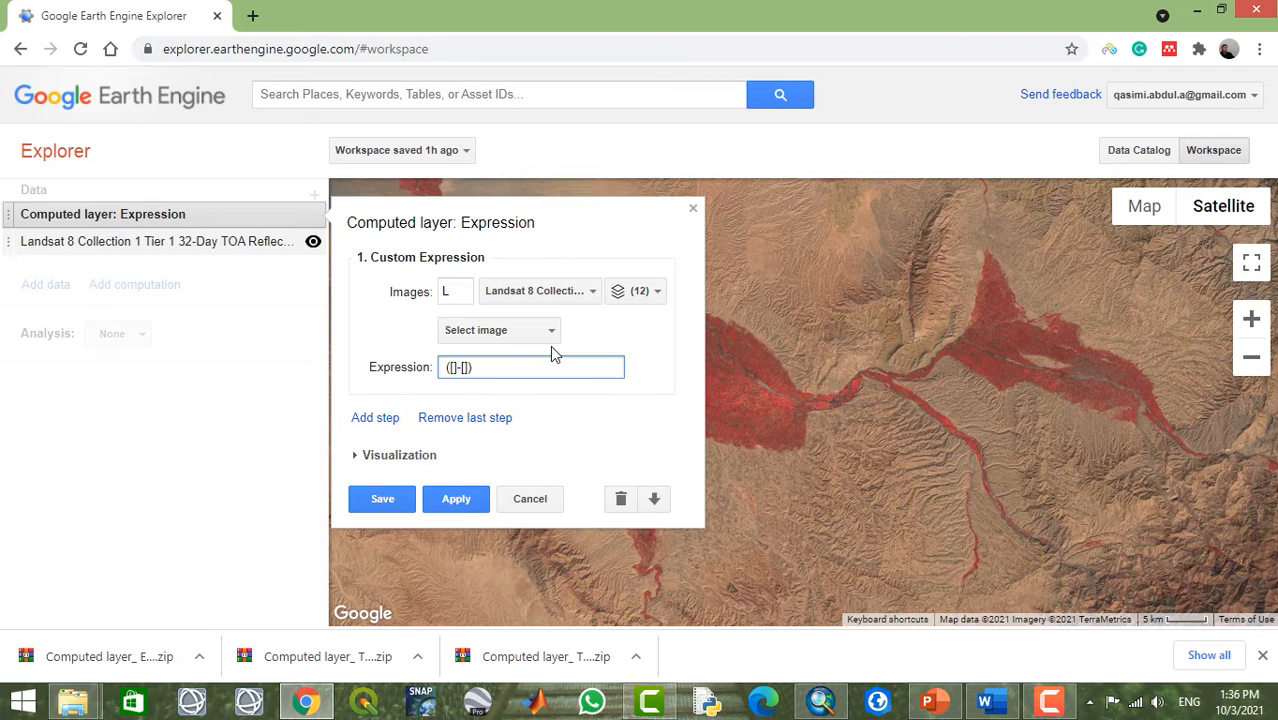
pyautogui.write('1')
pyautogui.write('B')
pyautogui.write('5')
pyautogui.press('Right')
pyautogui.press('Right')
pyautogui.press('Right')
pyautogui.press('Right')
pyautogui.write("B4'")
pyautogui.press('Left')
pyautogui.press('Left')
pyautogui.write("'")
# Step: Prefix both band references with the image variable L so the expression reads (L['B5']-L['B4'])
pyautogui.click(451, 368)
pyautogui.write('L')
pyautogui.press('Right')
pyautogui.press('Right')
pyautogui.press('Right')
pyautogui.write('L')
# Step: Complete the NDVI expression as (L['B5']-L['B4'])/(L['B5']+L['B4']) by reusing a copy of the numerator as denominator
pyautogui.click(563, 368)
pyautogui.hotkey('ctrl', 'a')
pyautogui.hotkey('ctrl', 'c')
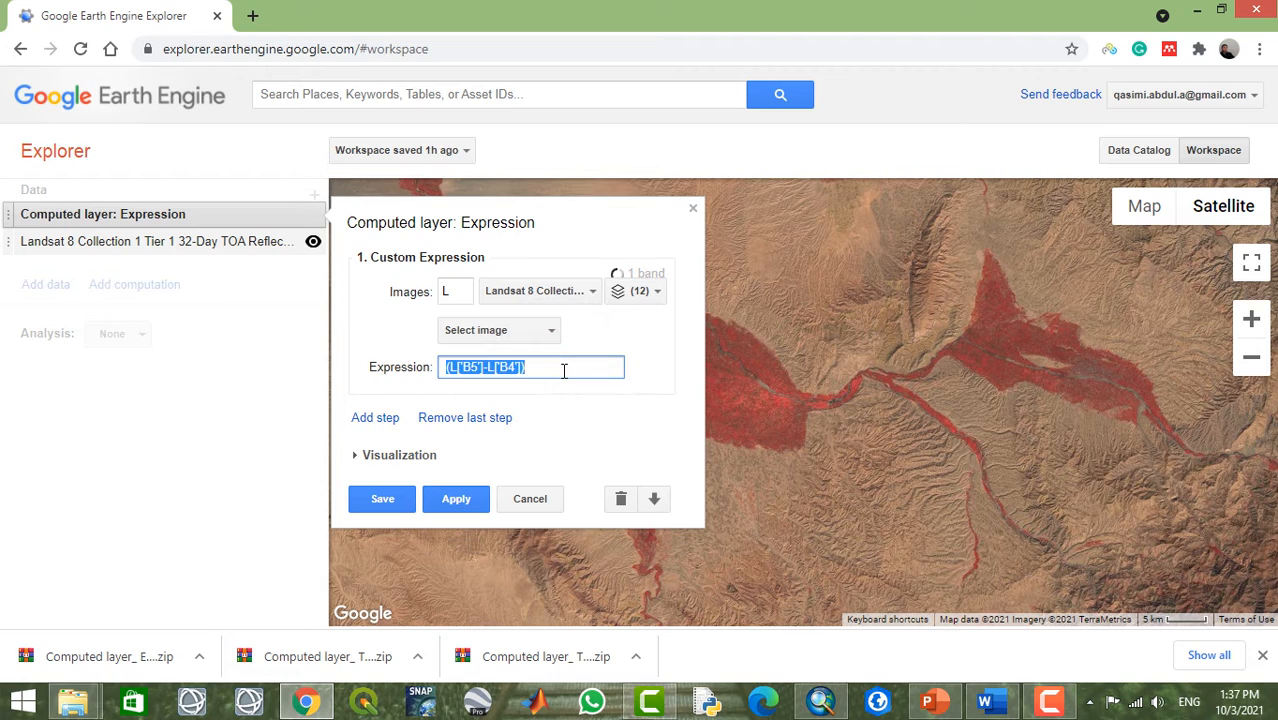
pyautogui.click(563, 370)
pyautogui.write('/')
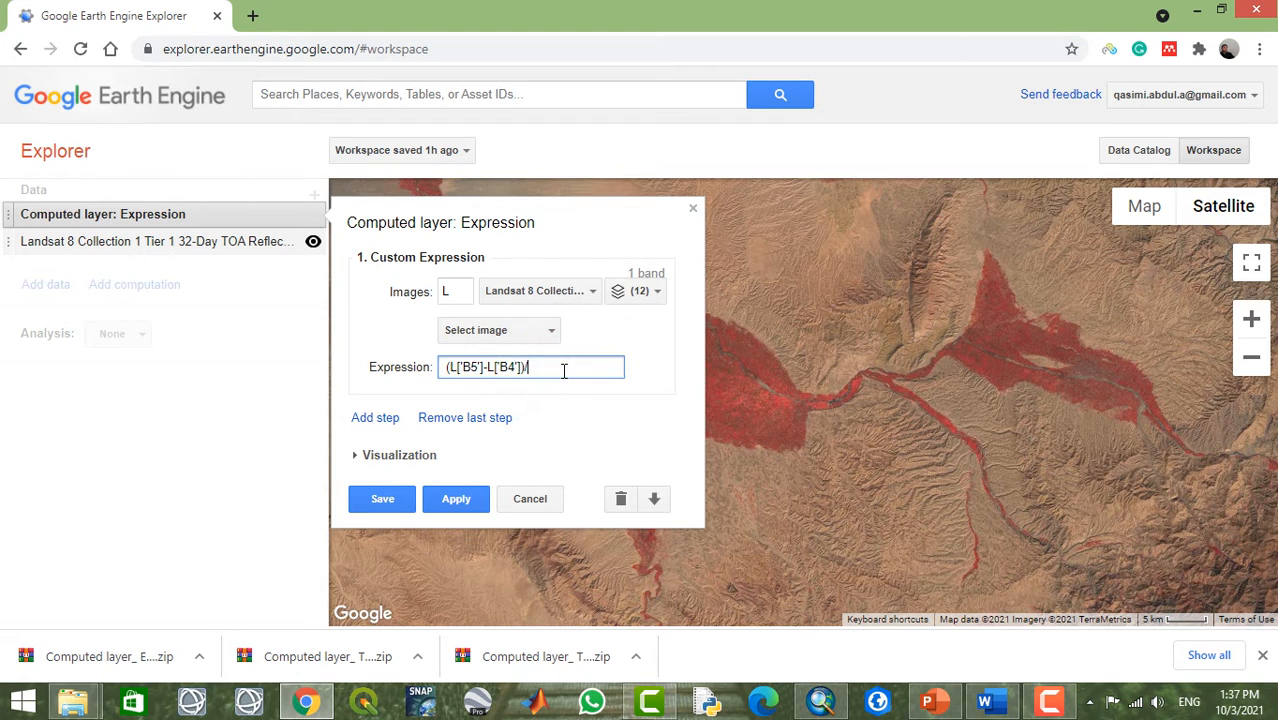
pyautogui.hotkey('ctrl', 'v')
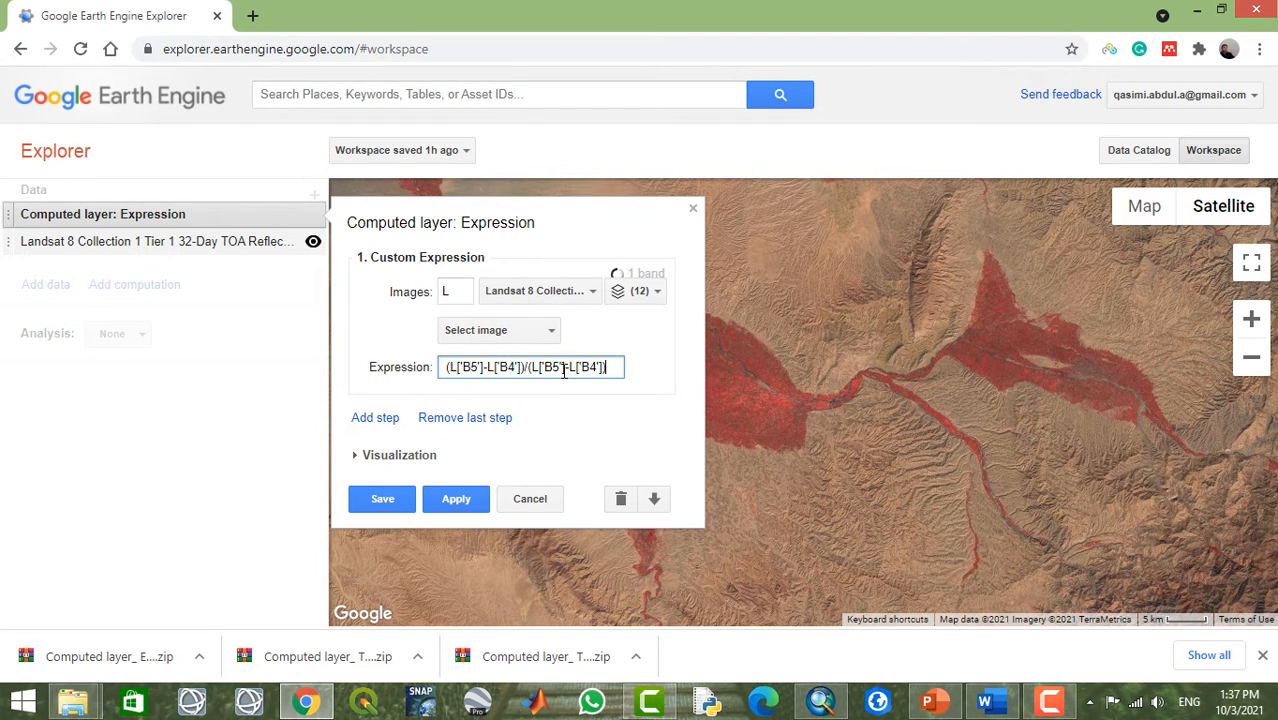
pyautogui.click(571, 368)
pyautogui.press('BackSpace')
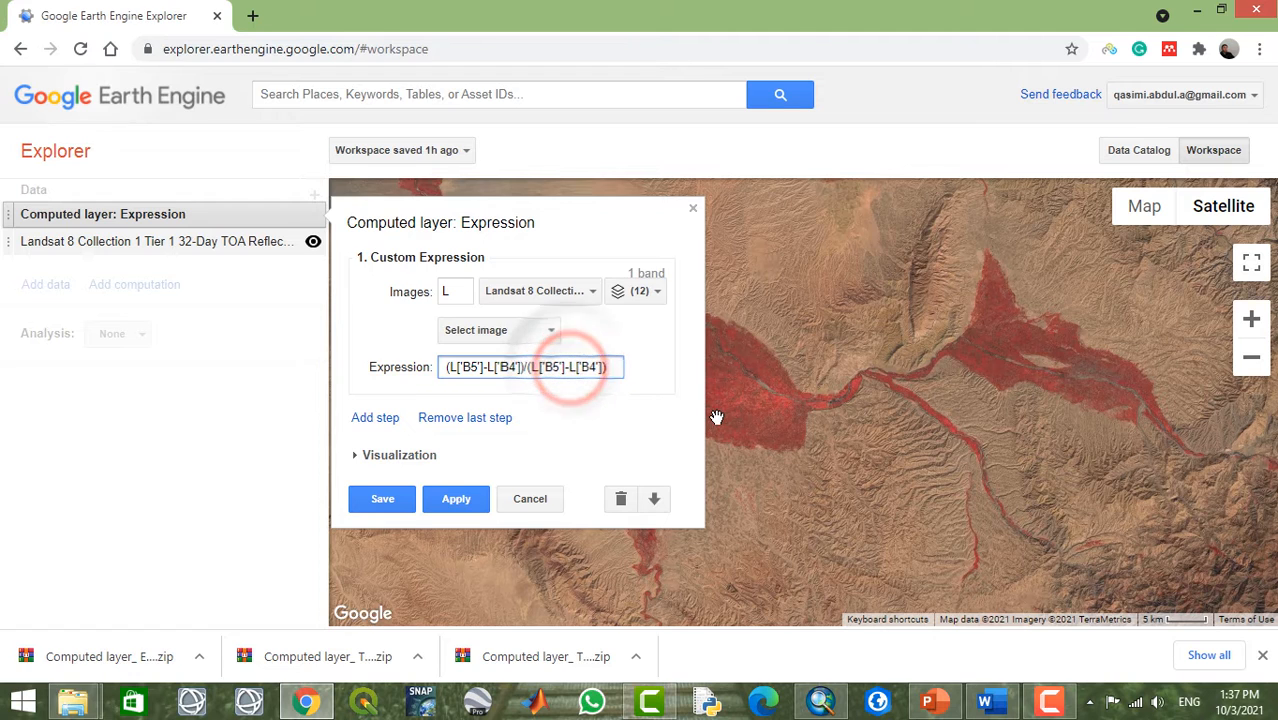
pyautogui.write('+')
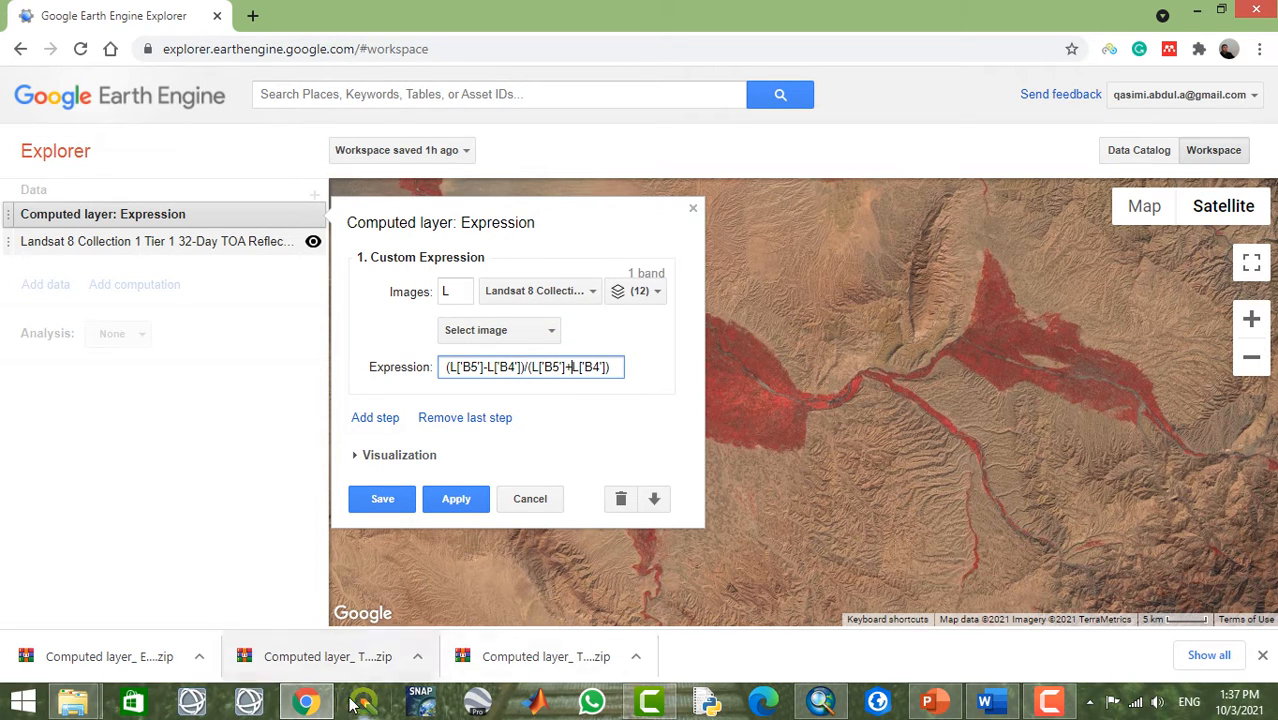
# Step: Switch to PowerPoint, check the band-based NDVI formula on slide 7, and return to Earth Engine Explorer
pyautogui.click(316, 704)
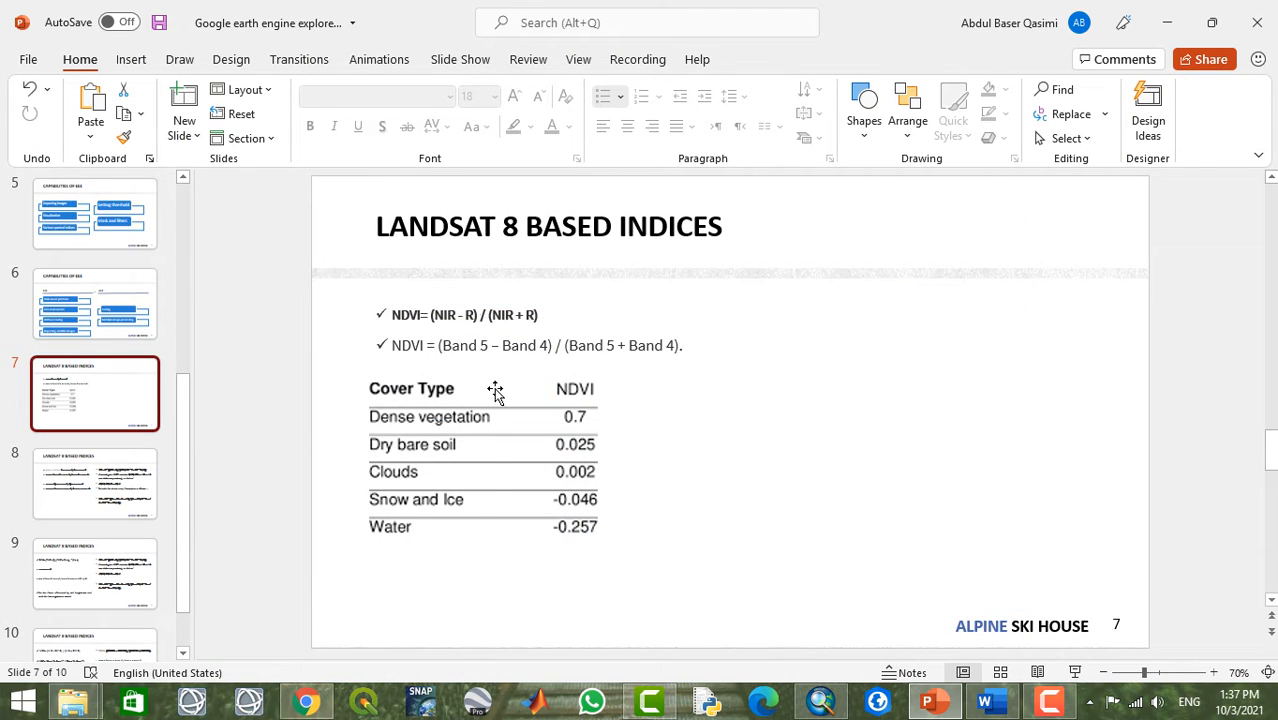
pyautogui.click(466, 349)
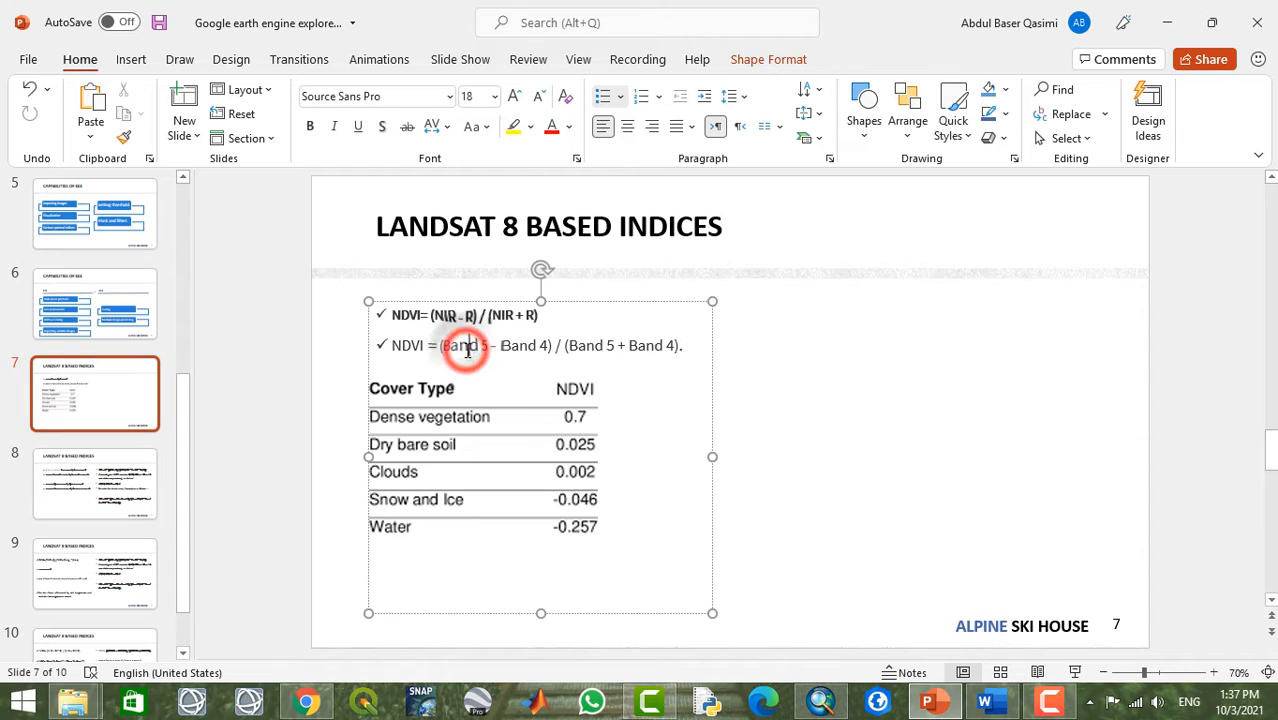
pyautogui.click(532, 346)
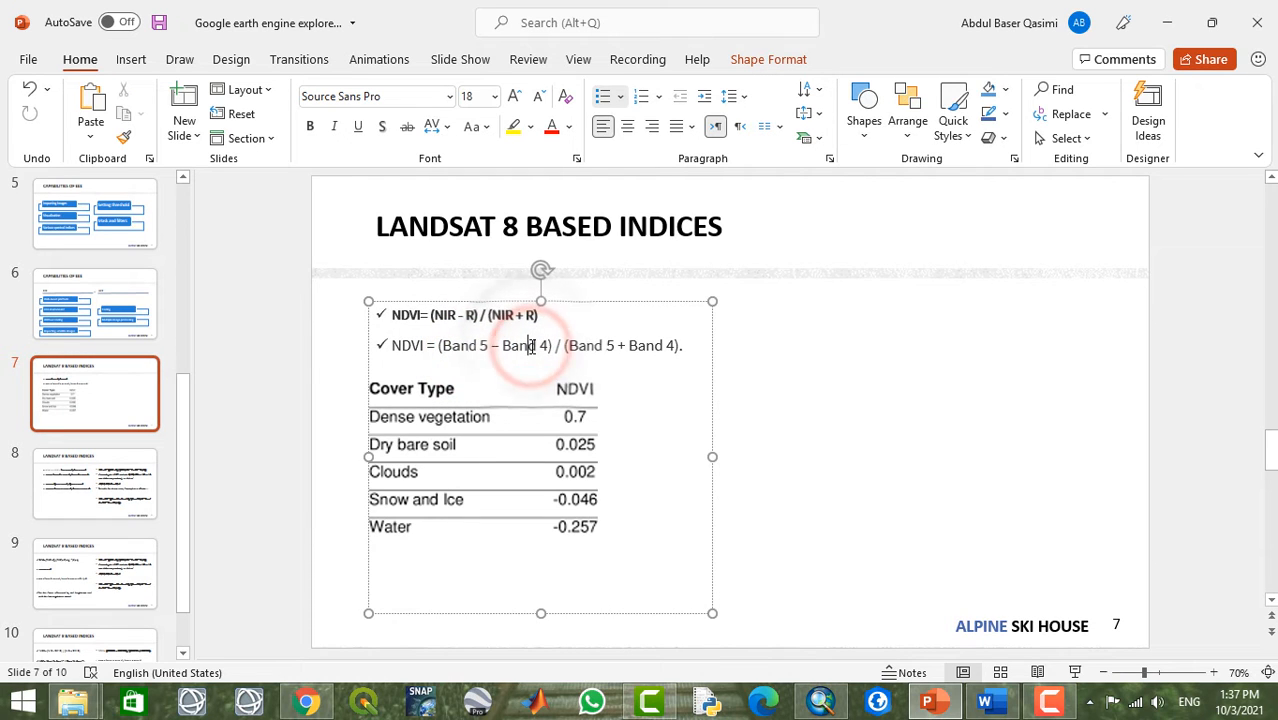
pyautogui.click(594, 347)
pyautogui.click(320, 705)
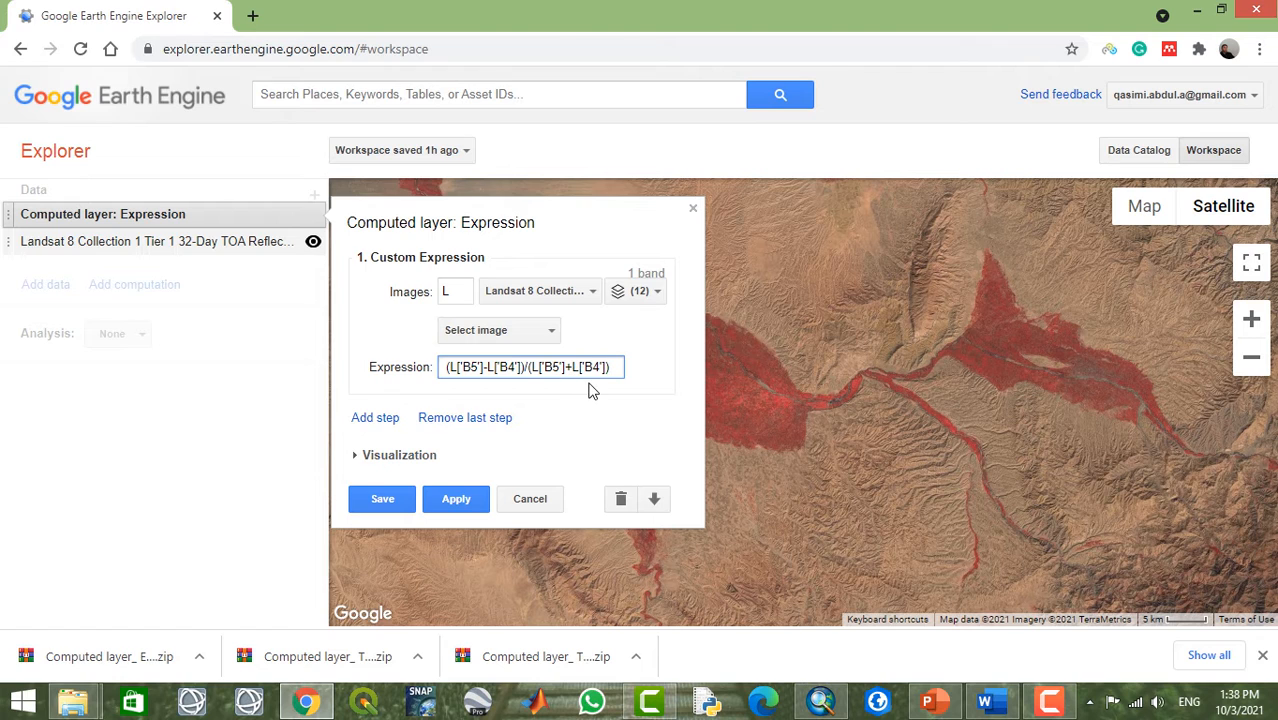
# Step: Save the computed Expression layer, hide the Landsat 8 32-Day TOA layer, and view the result around Kunduz
pyautogui.click(395, 500)
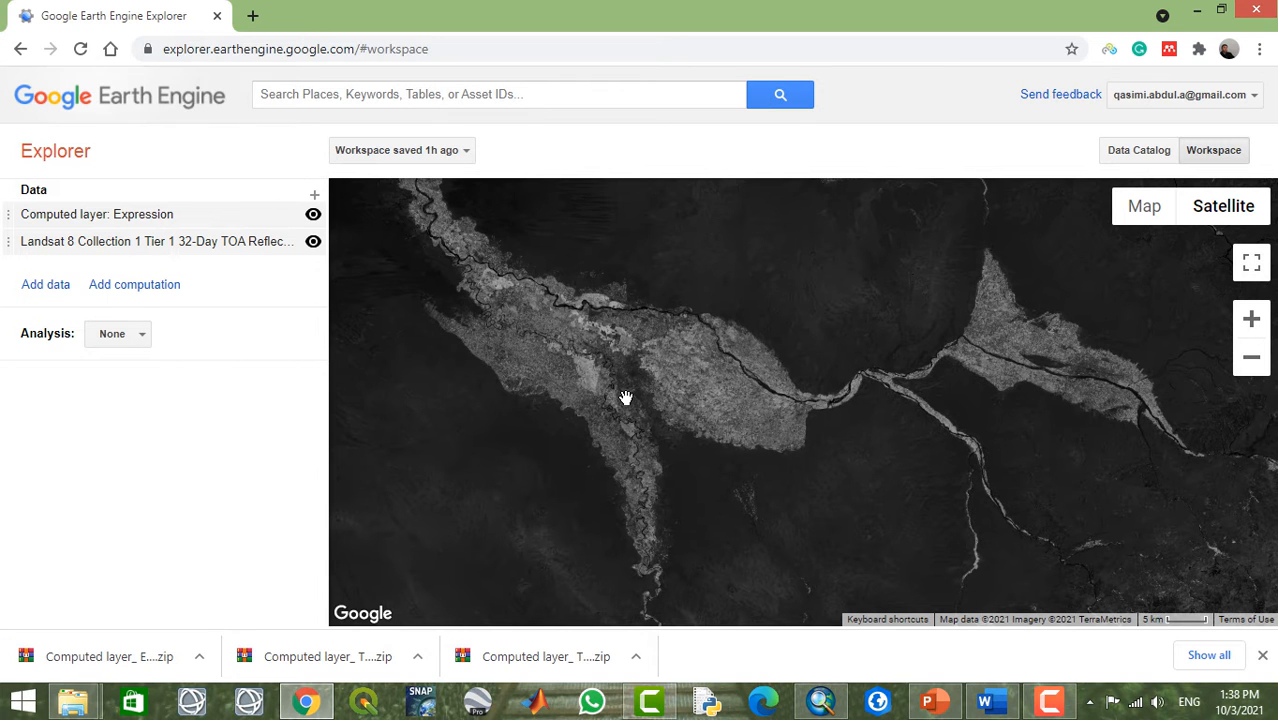
pyautogui.click(595, 358)
pyautogui.scroll(3, 712, 369)
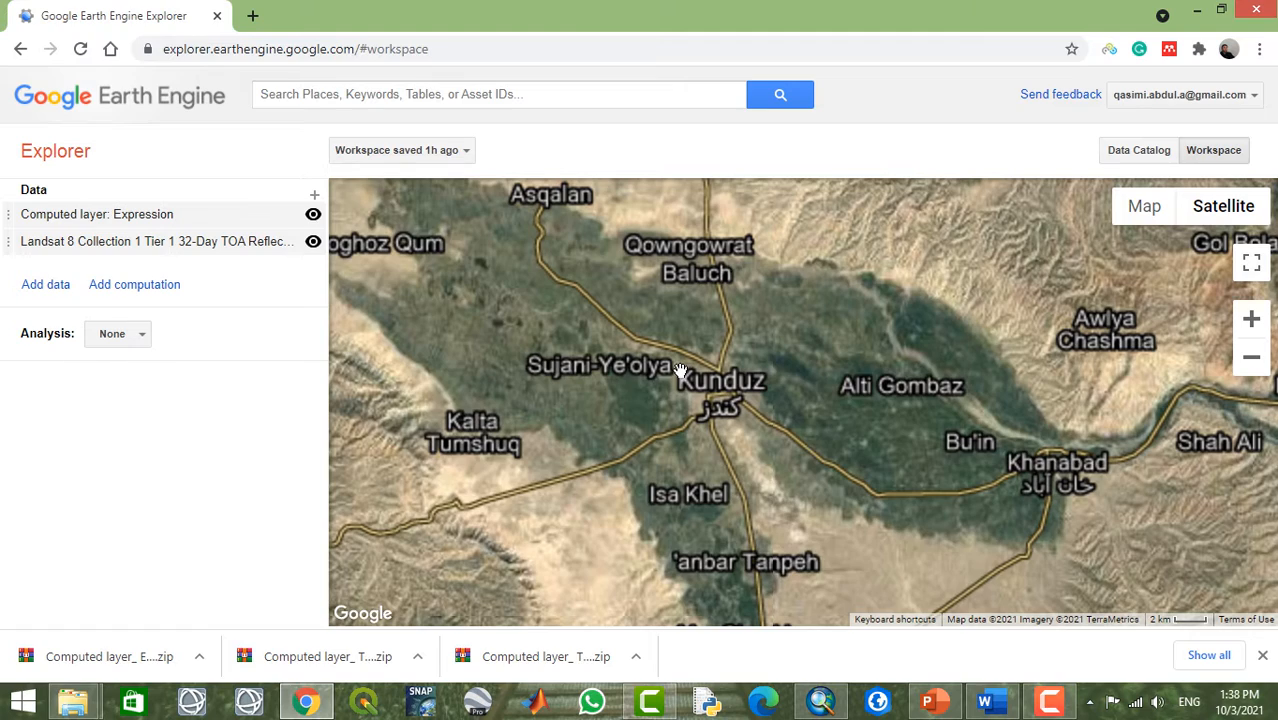
pyautogui.scroll(-2, 680, 370)
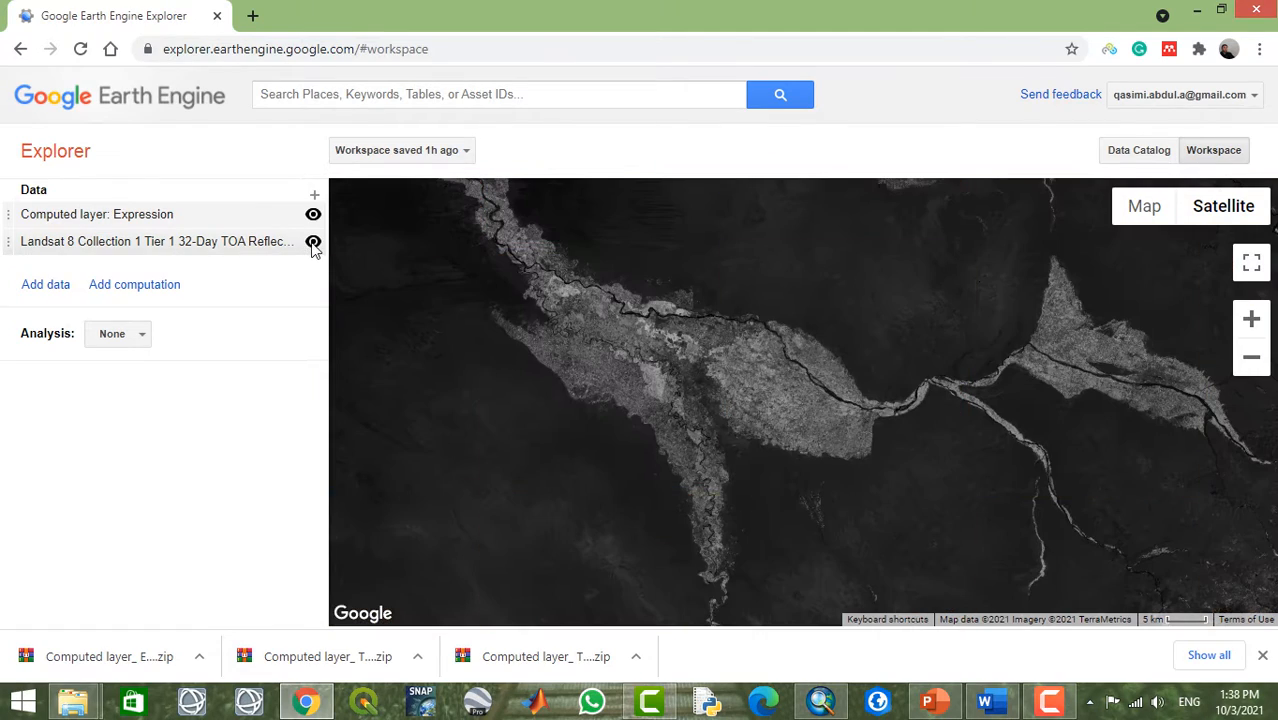
pyautogui.click(313, 243)
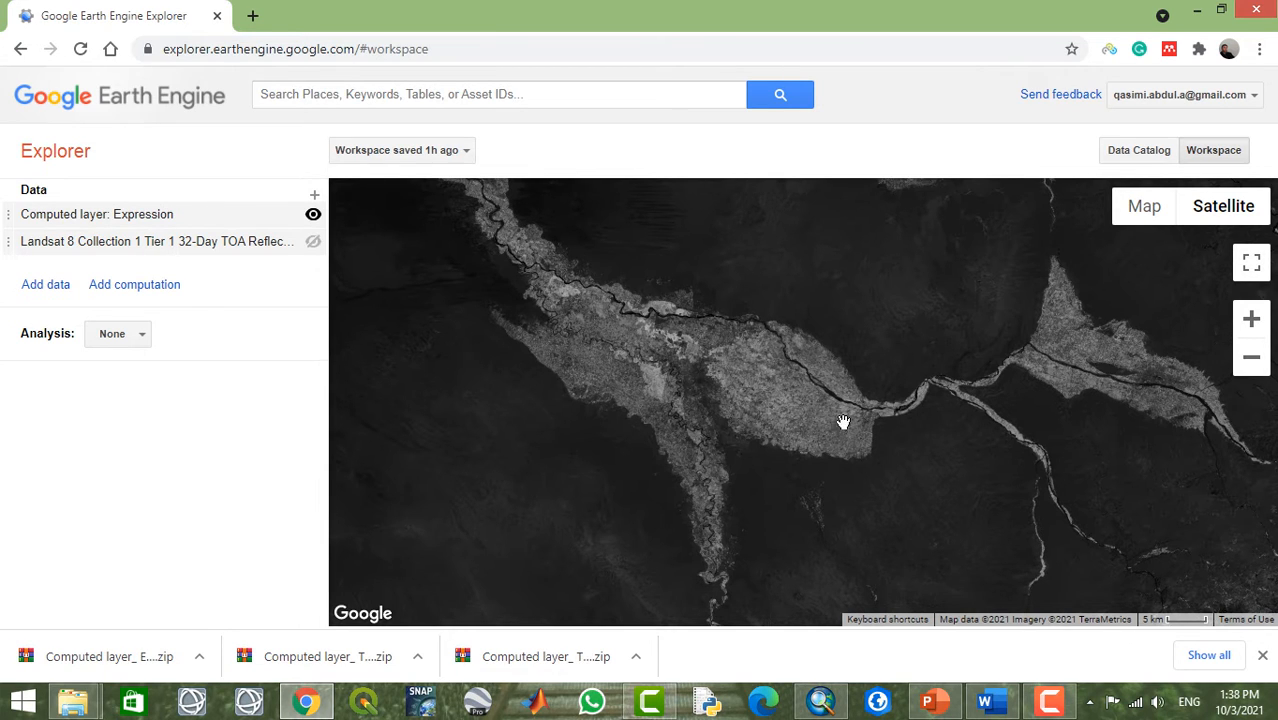
pyautogui.scroll(-1, 772, 382)
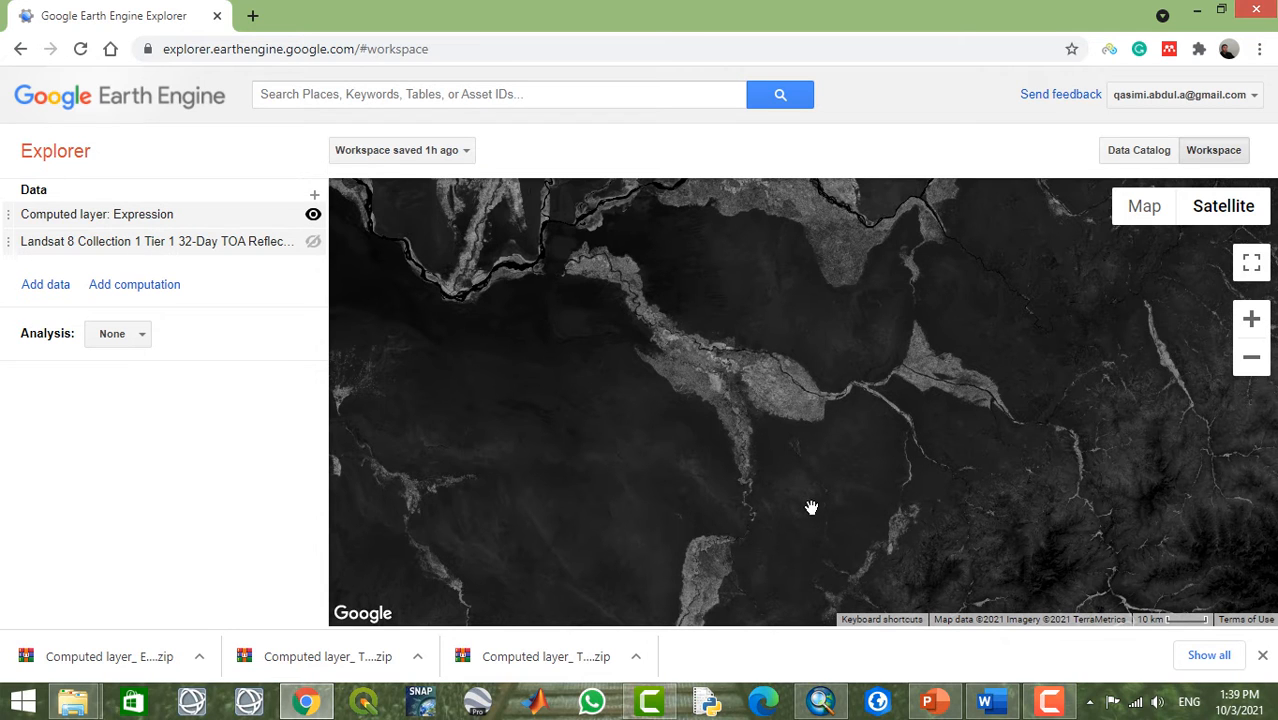
# Step: Examine the computed Expression layer around Kunduz at regional and close-up scales, comparing vegetated valleys with the surrounding terrain
pyautogui.moveTo(807, 490); pyautogui.dragTo(788, 354)
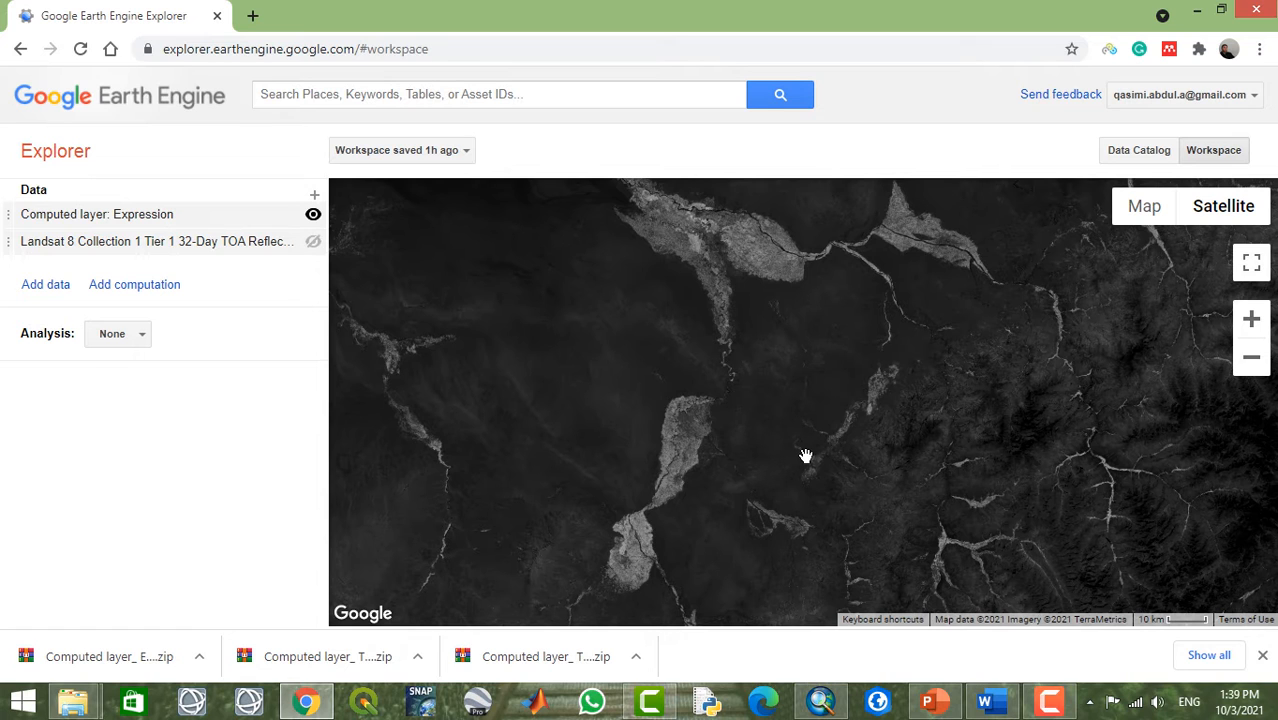
pyautogui.scroll(-3, 803, 458)
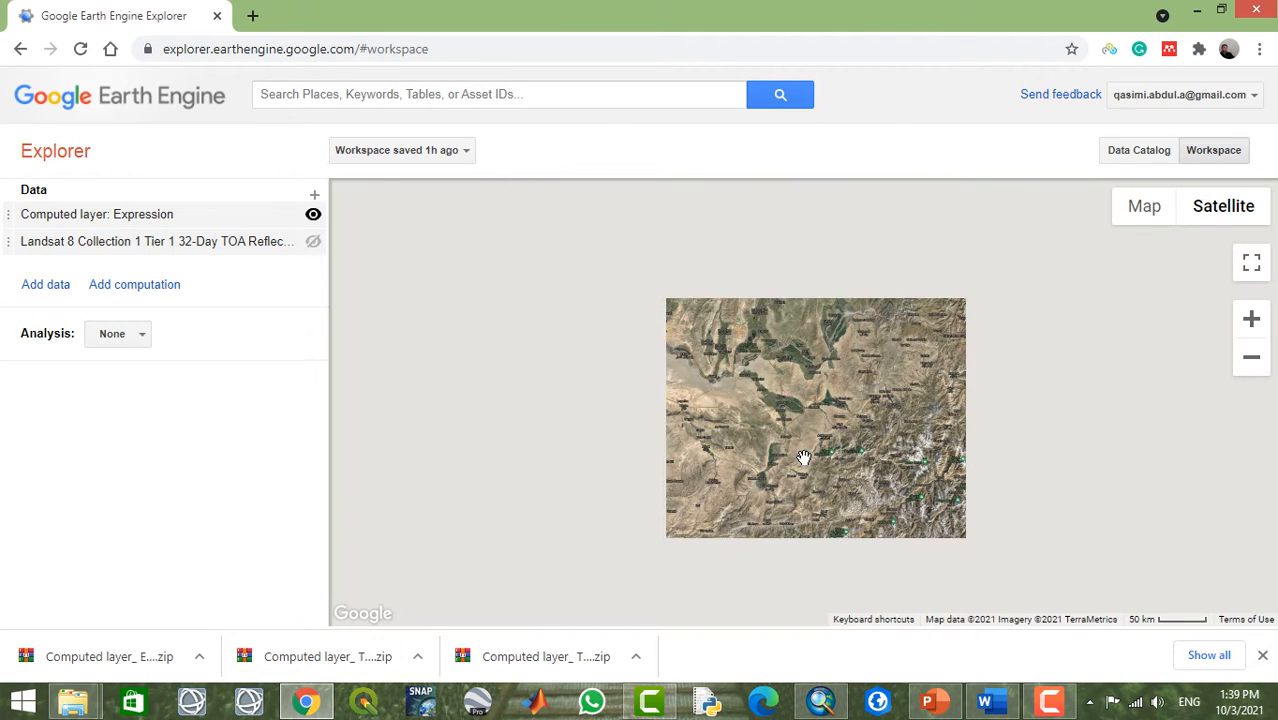
pyautogui.scroll(2, 803, 458)
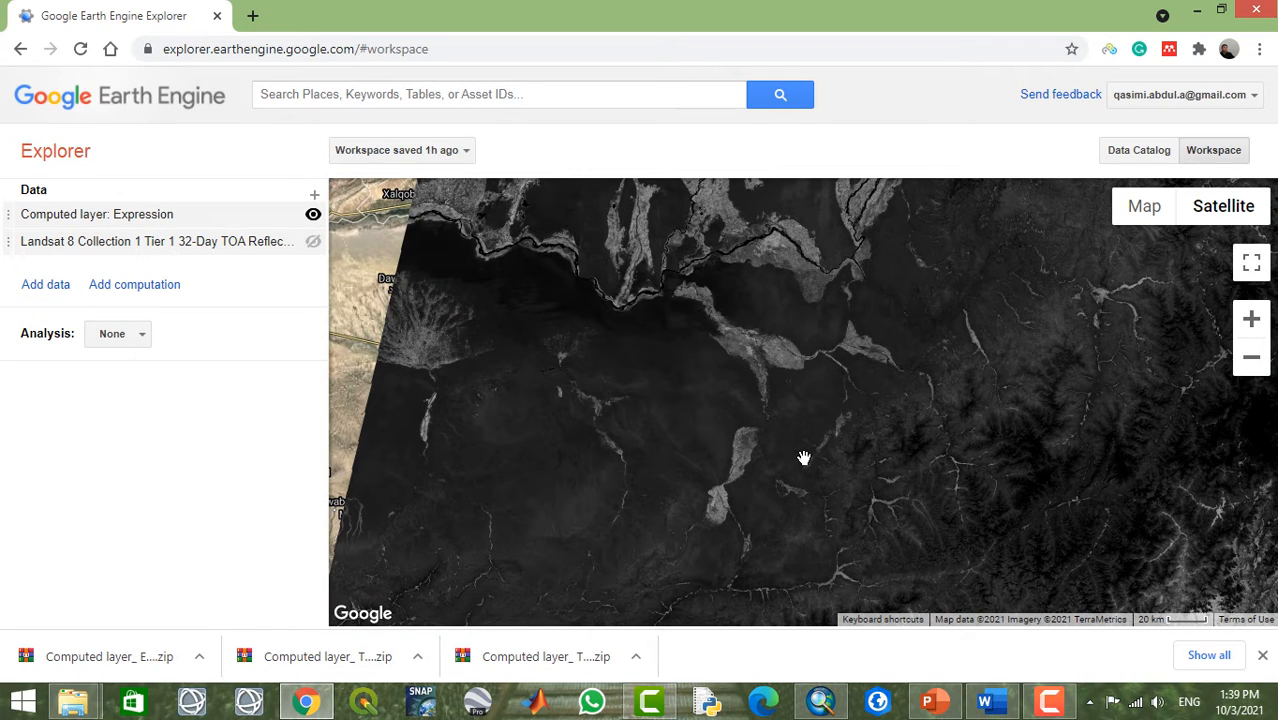
pyautogui.moveTo(588, 390); pyautogui.dragTo(665, 393)
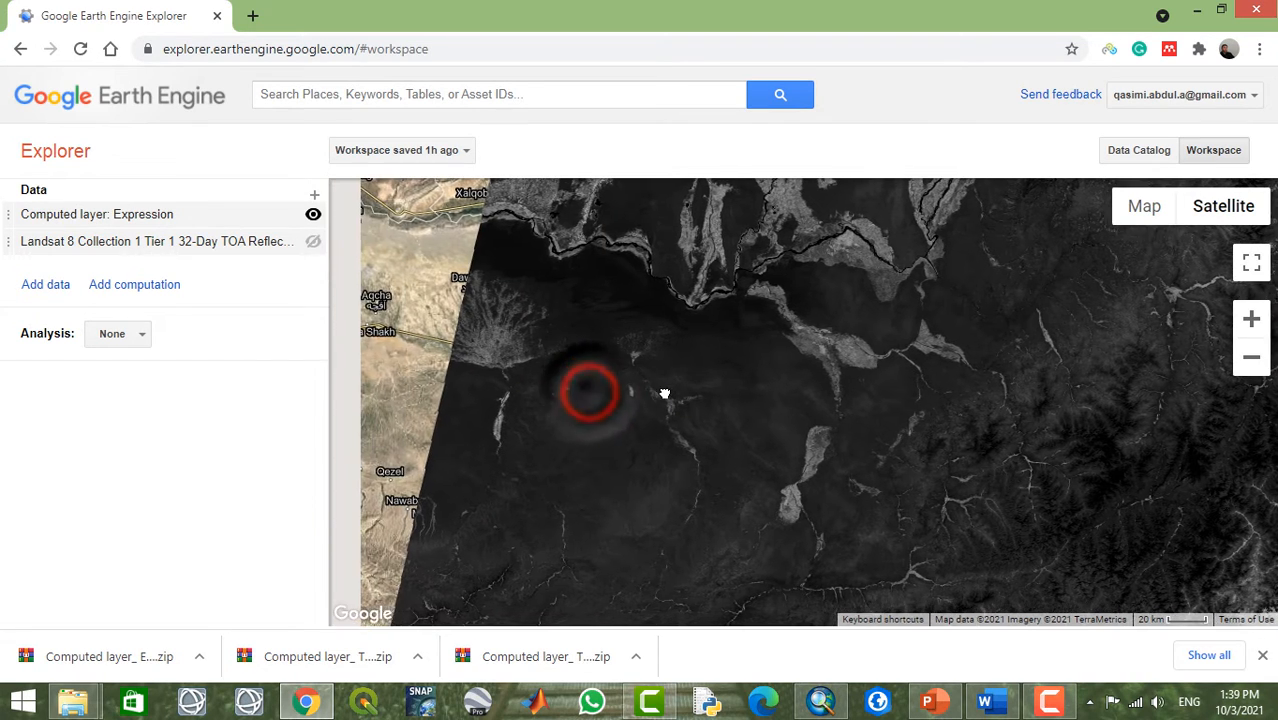
pyautogui.moveTo(705, 346); pyautogui.dragTo(656, 437)
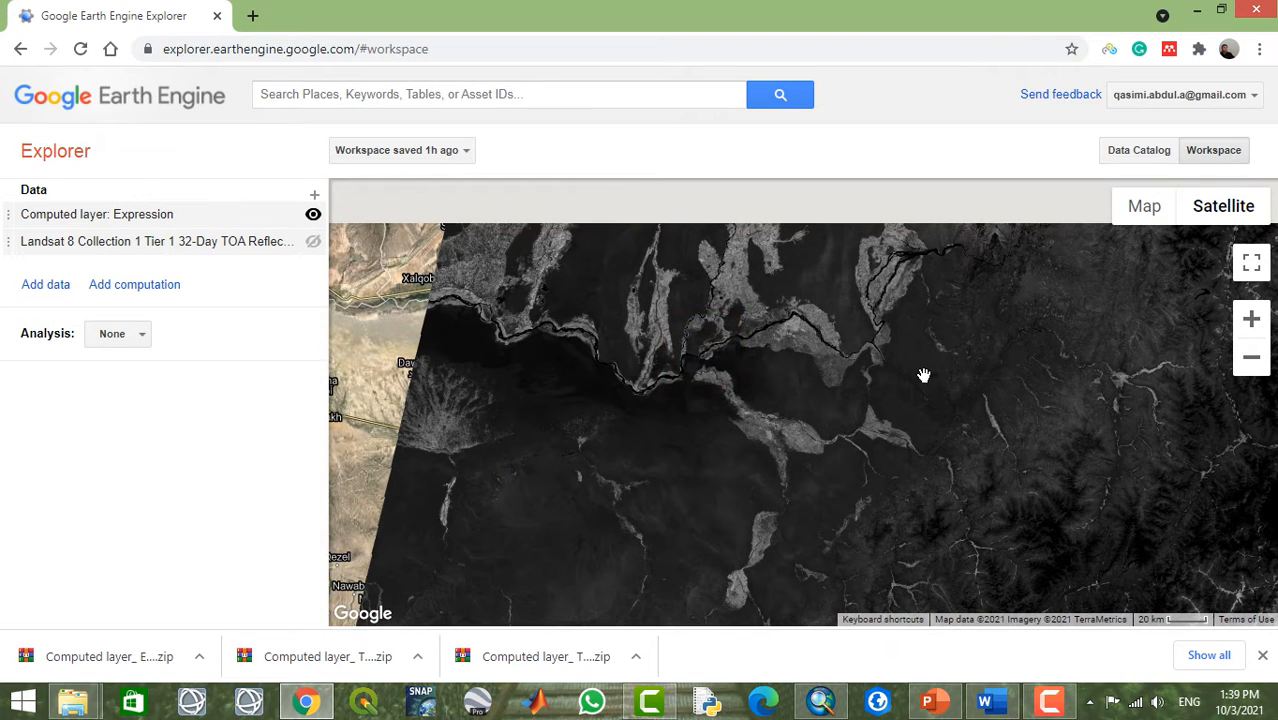
pyautogui.moveTo(921, 374); pyautogui.dragTo(733, 411)
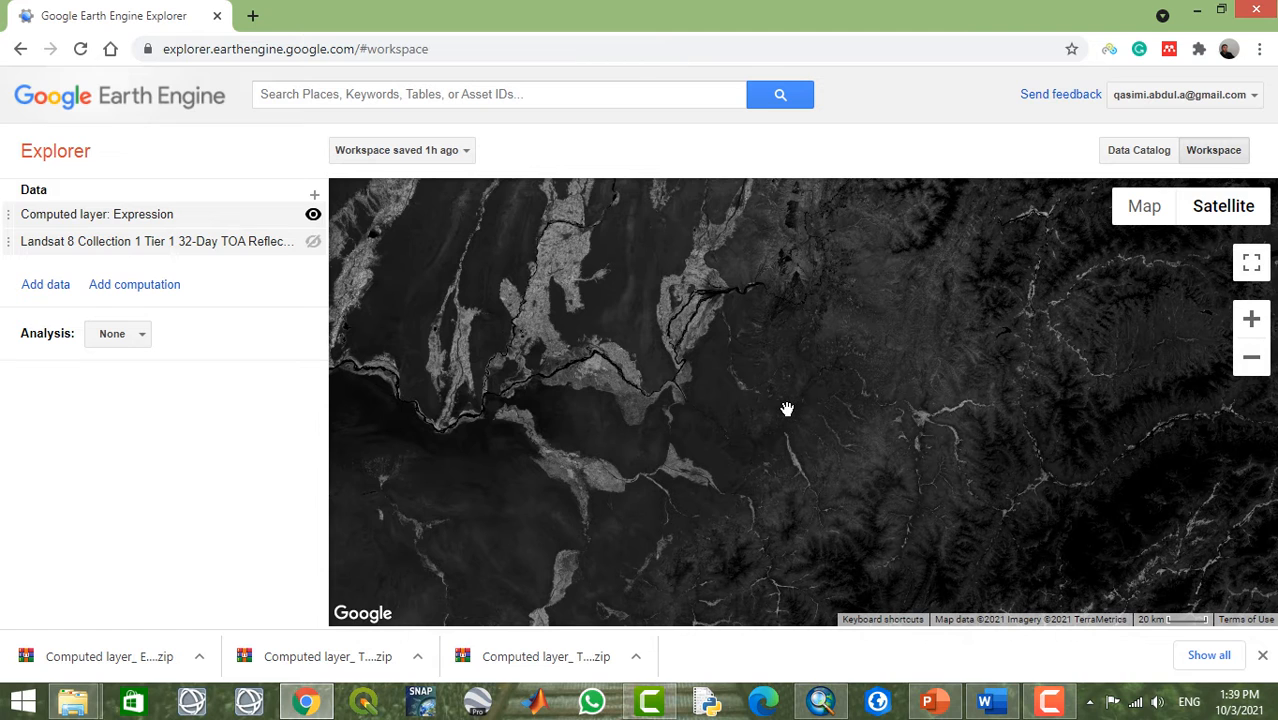
pyautogui.scroll(-1, 690, 408)
pyautogui.doubleClick(687, 420)
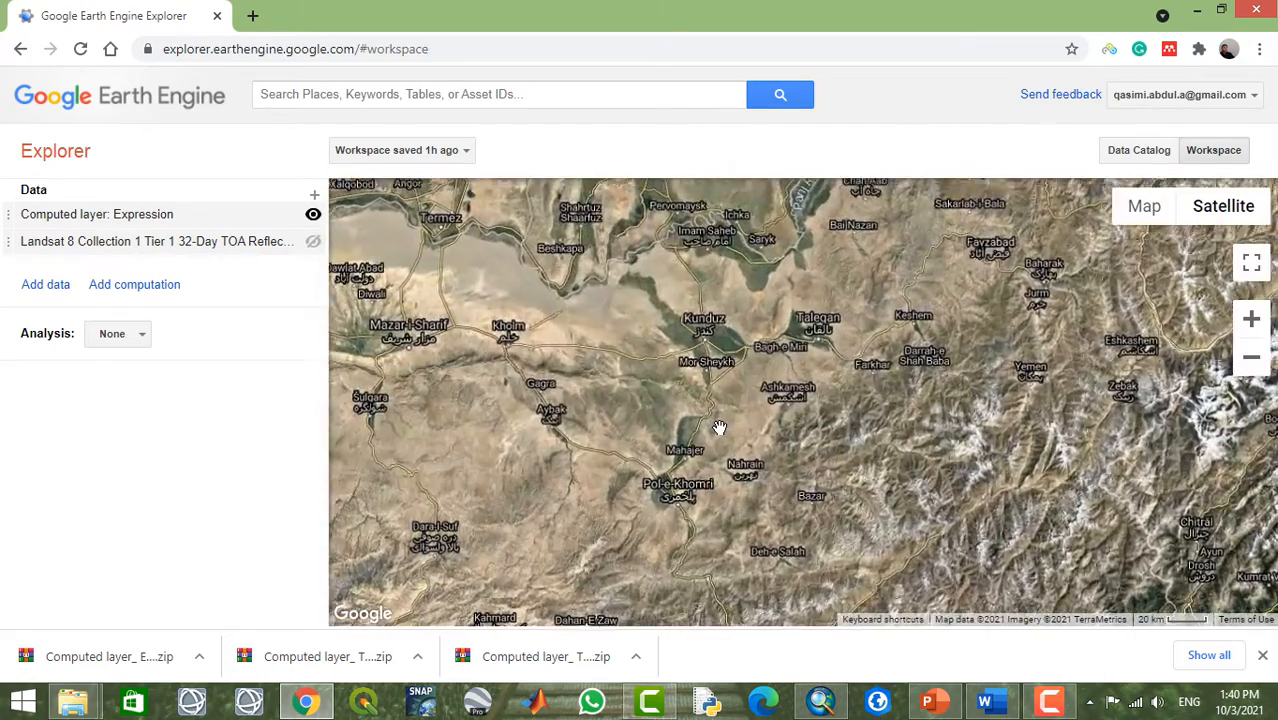
pyautogui.doubleClick(677, 322)
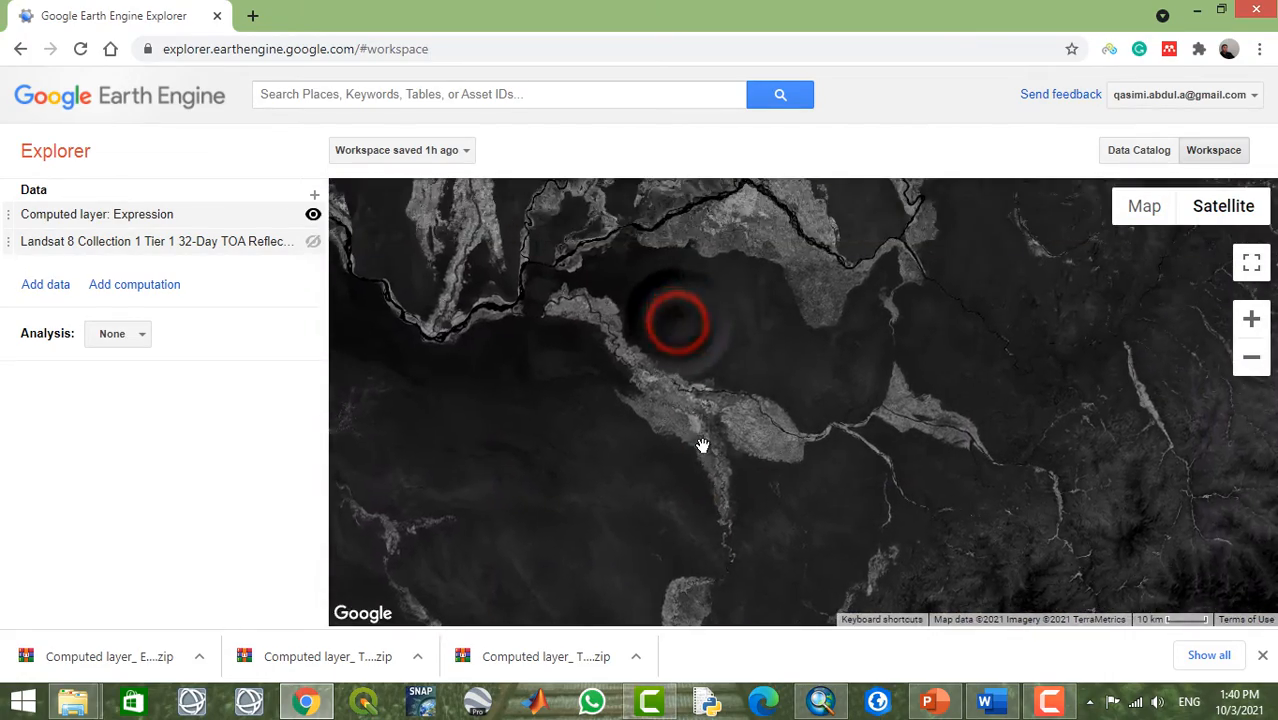
pyautogui.scroll(2, 703, 445)
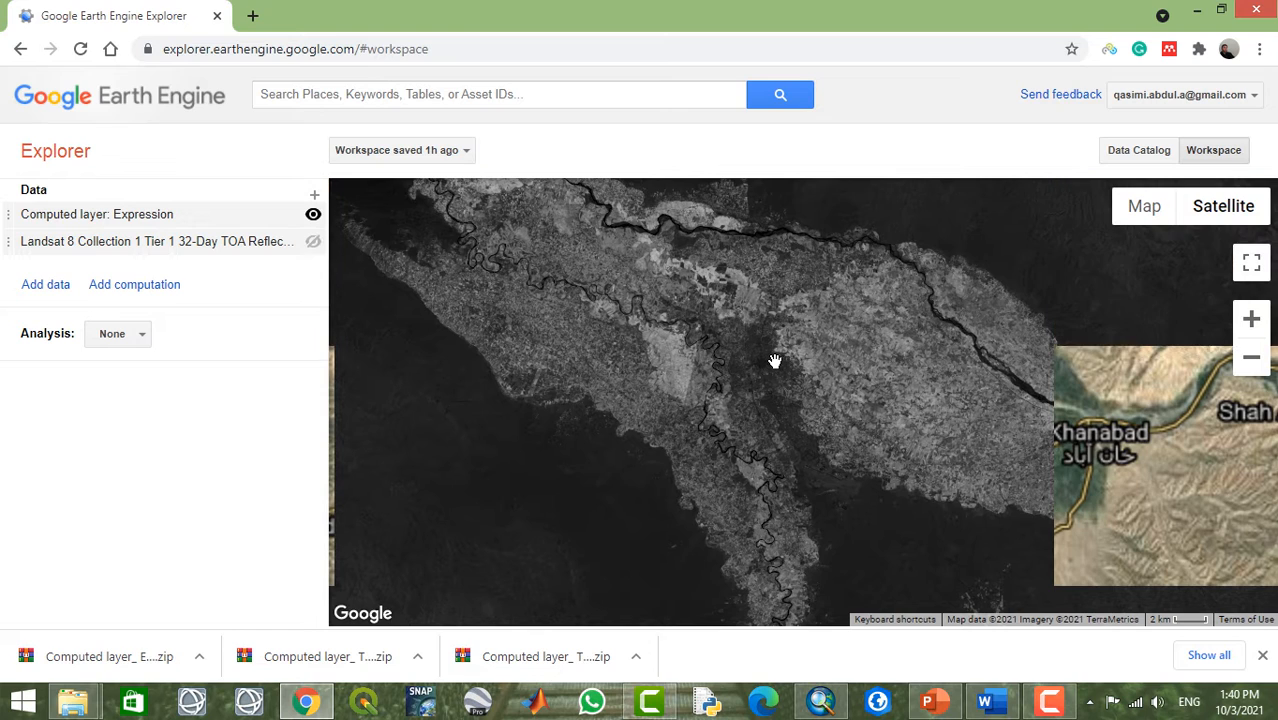
pyautogui.scroll(1, 773, 365)
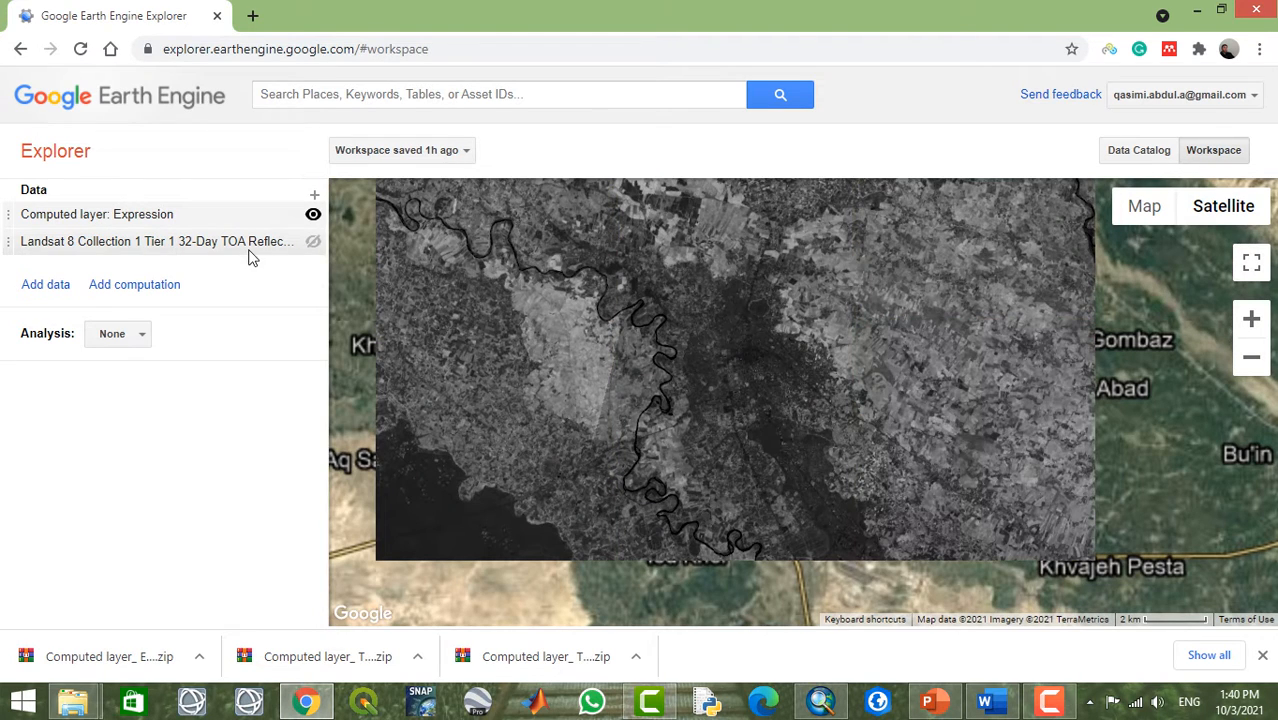
# Step: Add a Threshold computation that uses the Computed layer: Expression as its input image
pyautogui.click(131, 288)
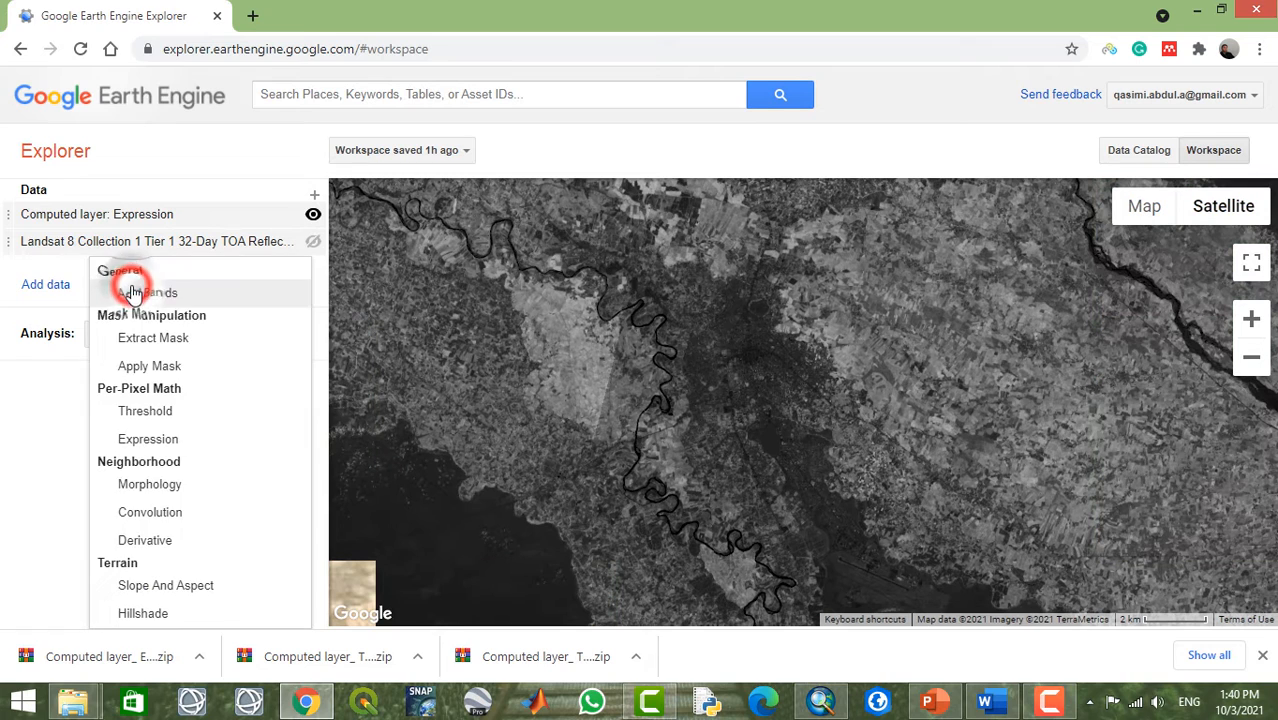
pyautogui.click(166, 412)
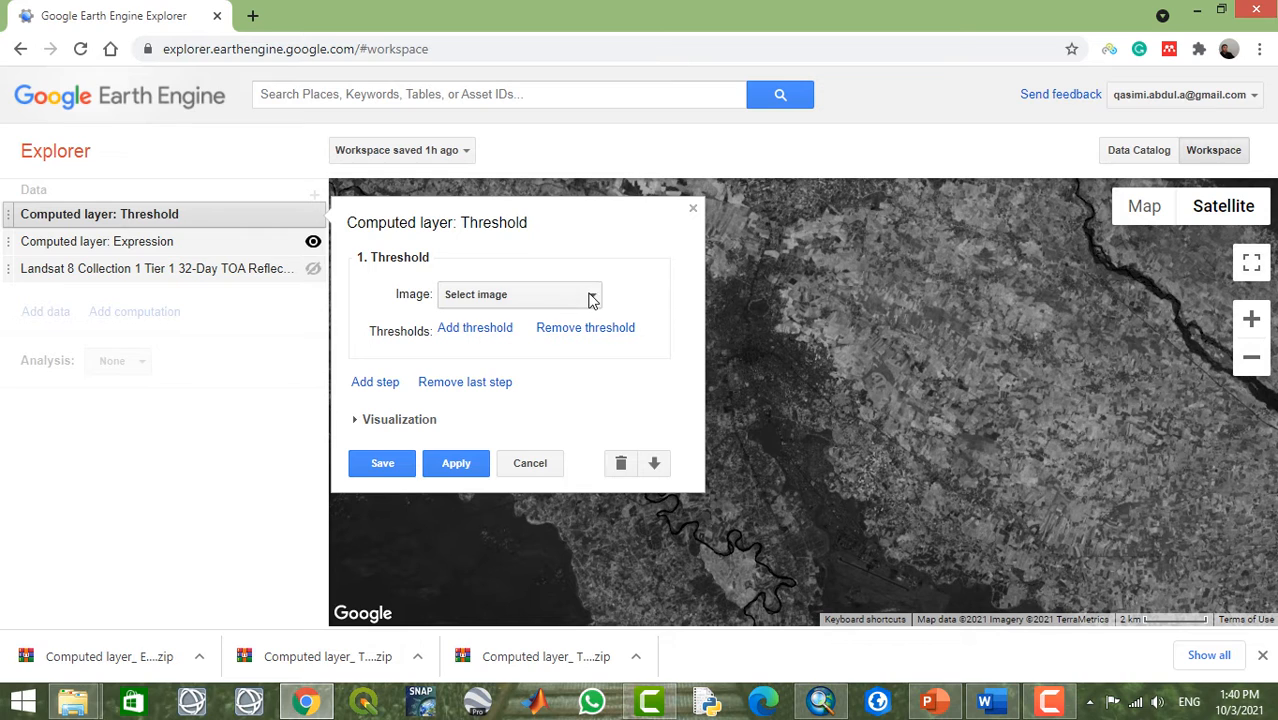
pyautogui.click(591, 296)
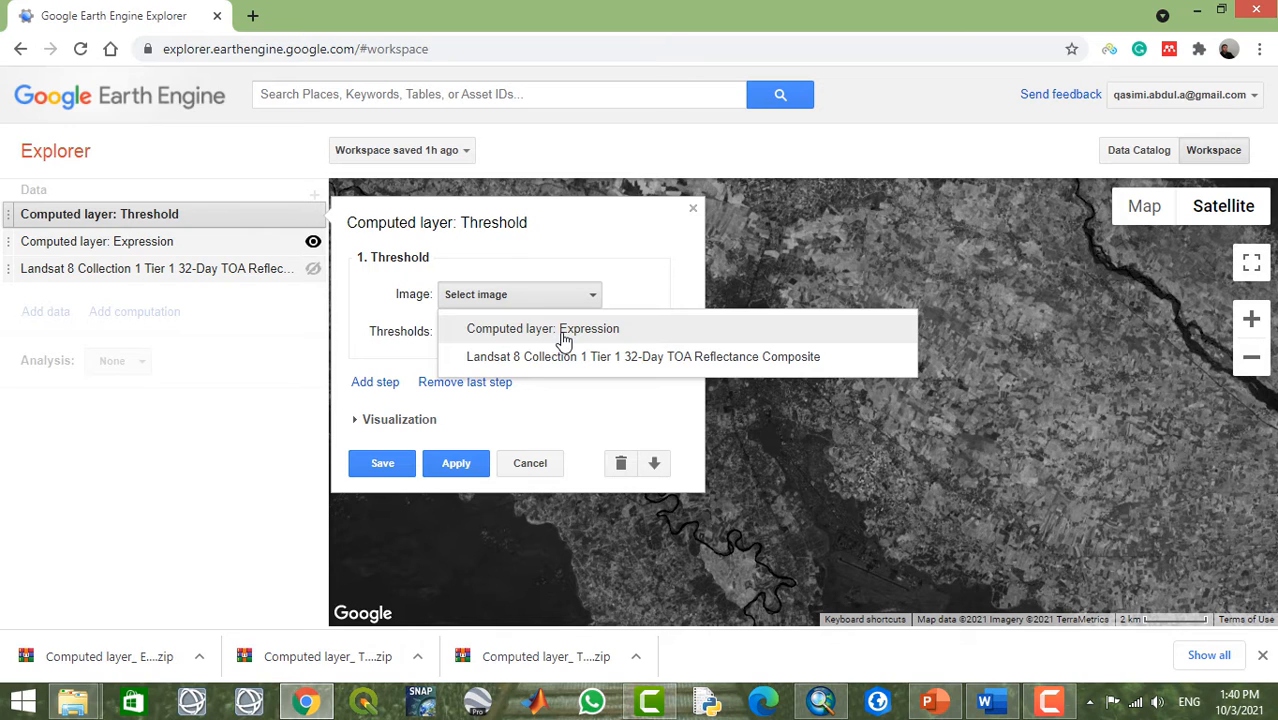
pyautogui.click(558, 333)
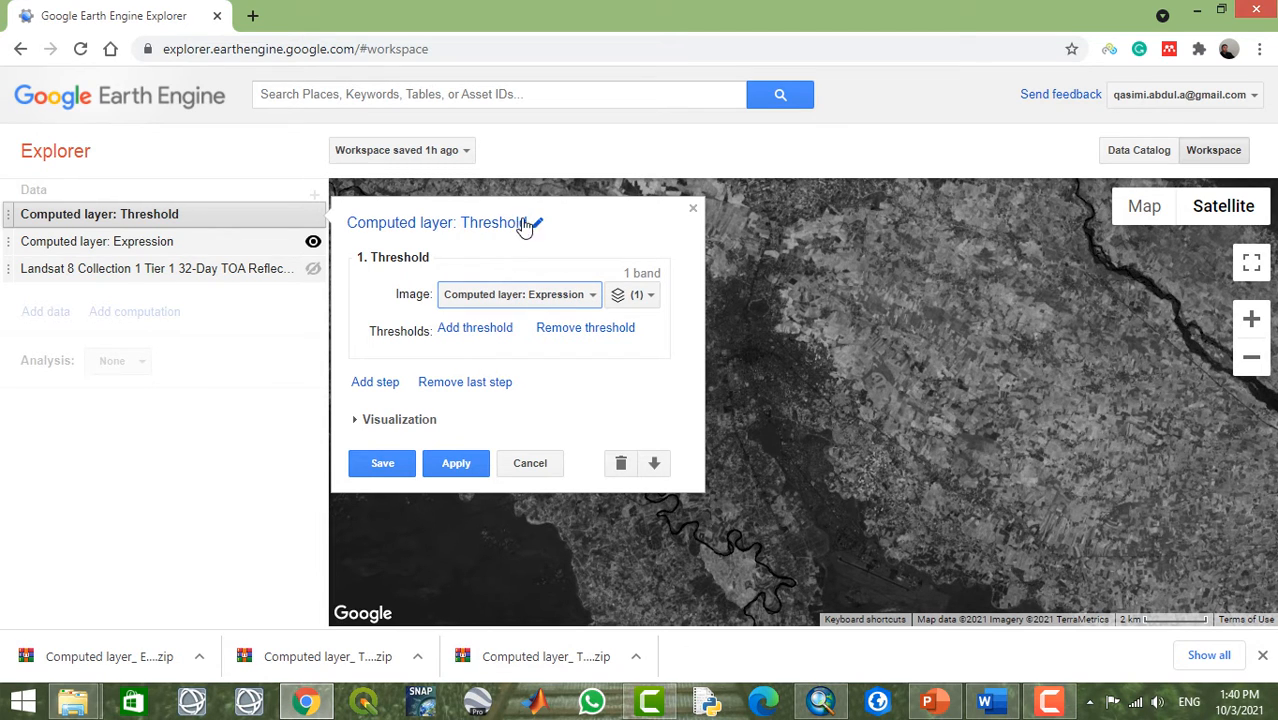
# Step: Rename the threshold layer Ndvi_threshold and reselect Computed layer: Expression as its input image
pyautogui.click(539, 224)
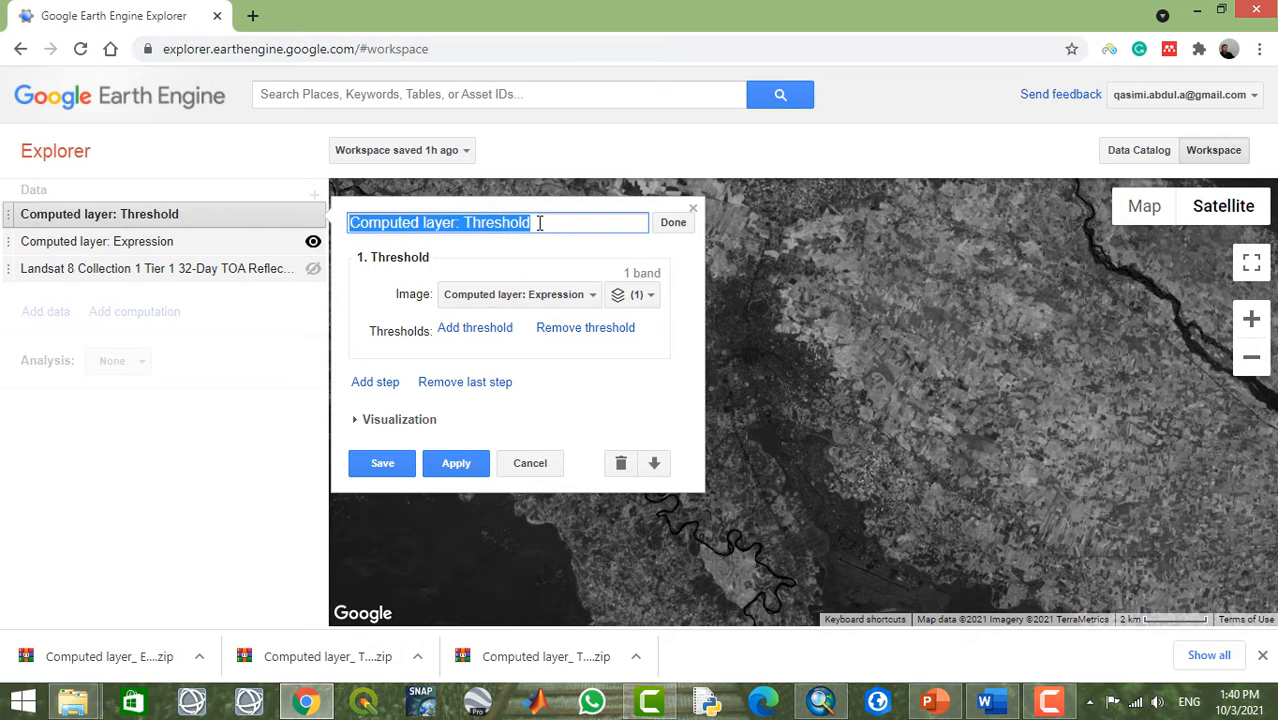
pyautogui.press('BackSpace')
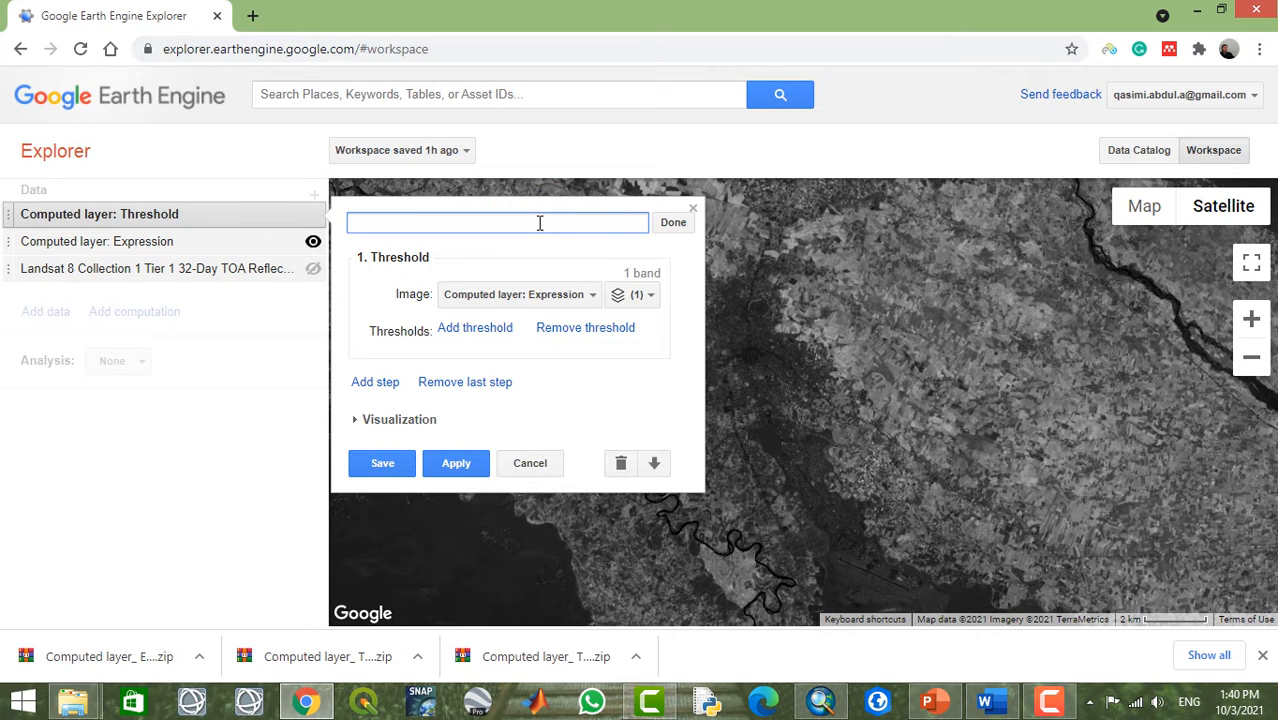
pyautogui.write('ND')
pyautogui.press('BackSpace')
pyautogui.press('BackSpace')
pyautogui.write('Dvi_threshold')
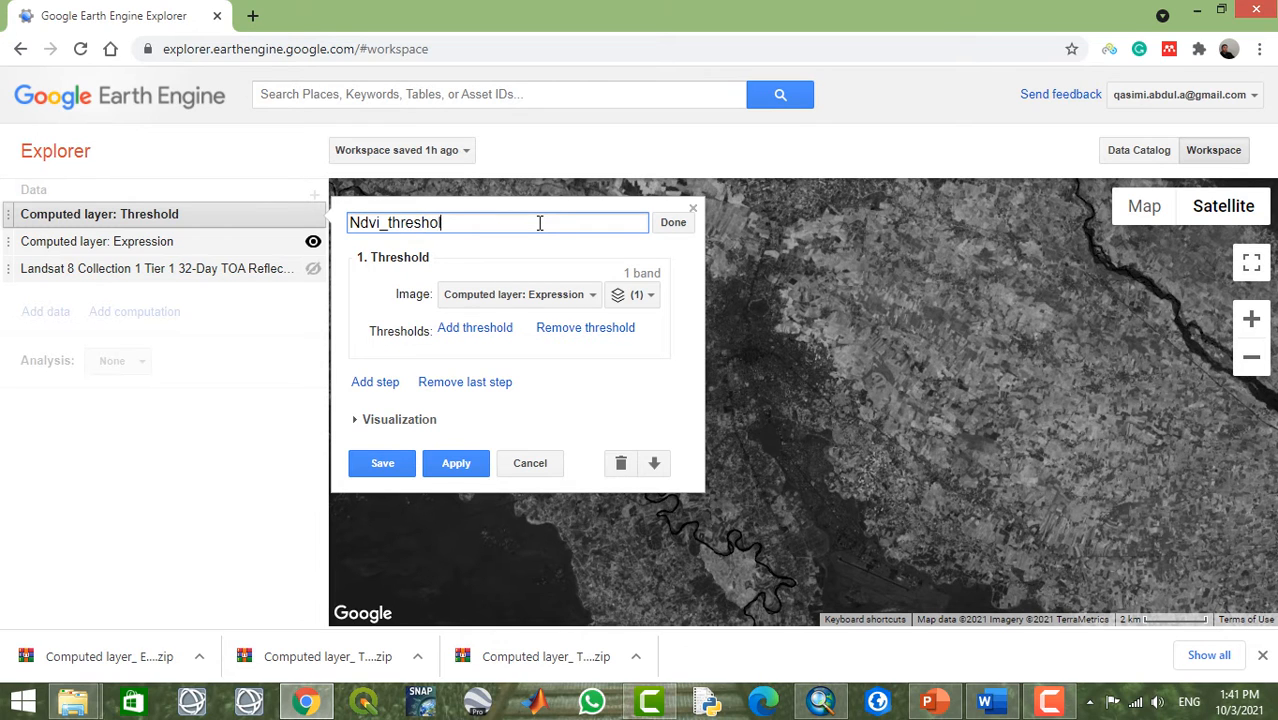
pyautogui.click(665, 222)
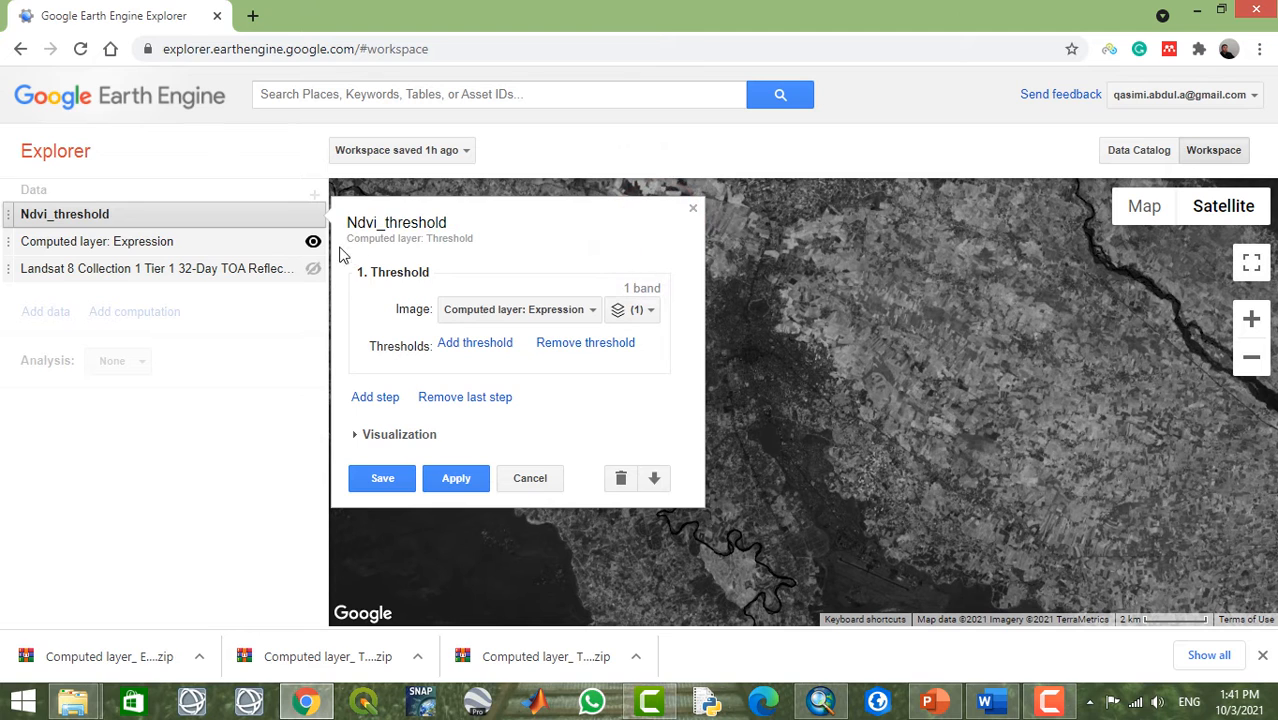
pyautogui.click(575, 312)
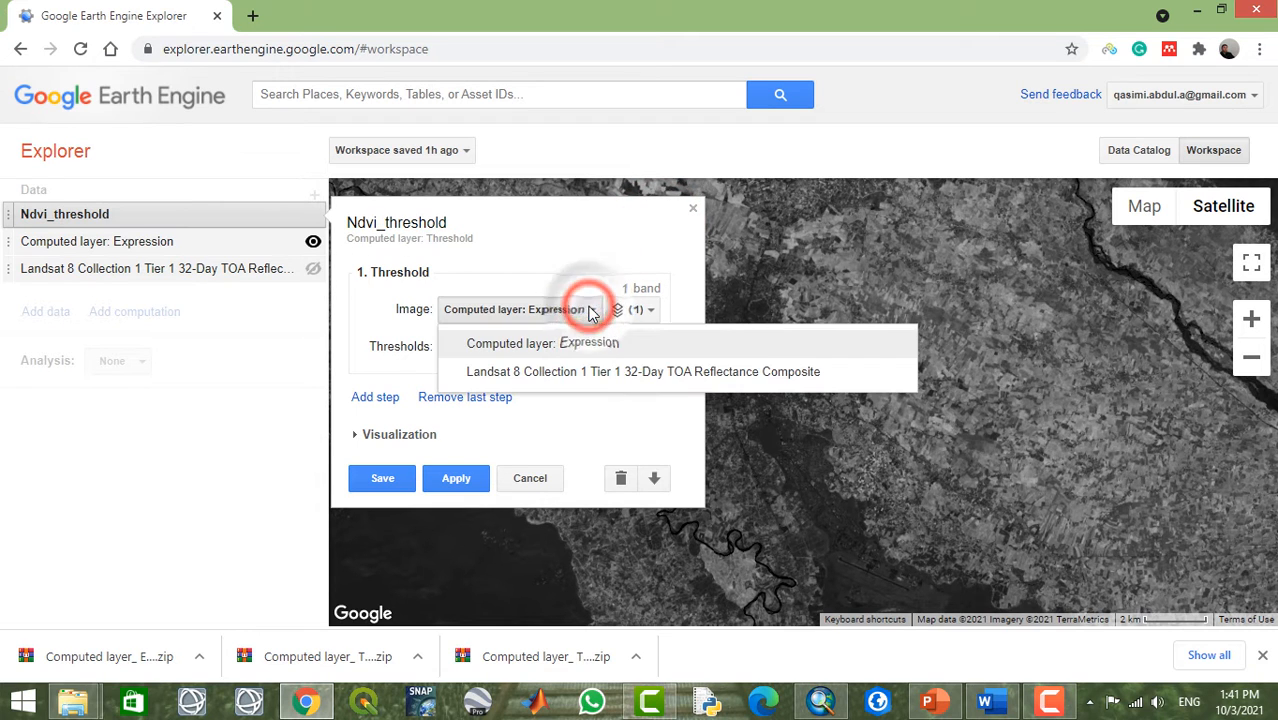
pyautogui.click(580, 342)
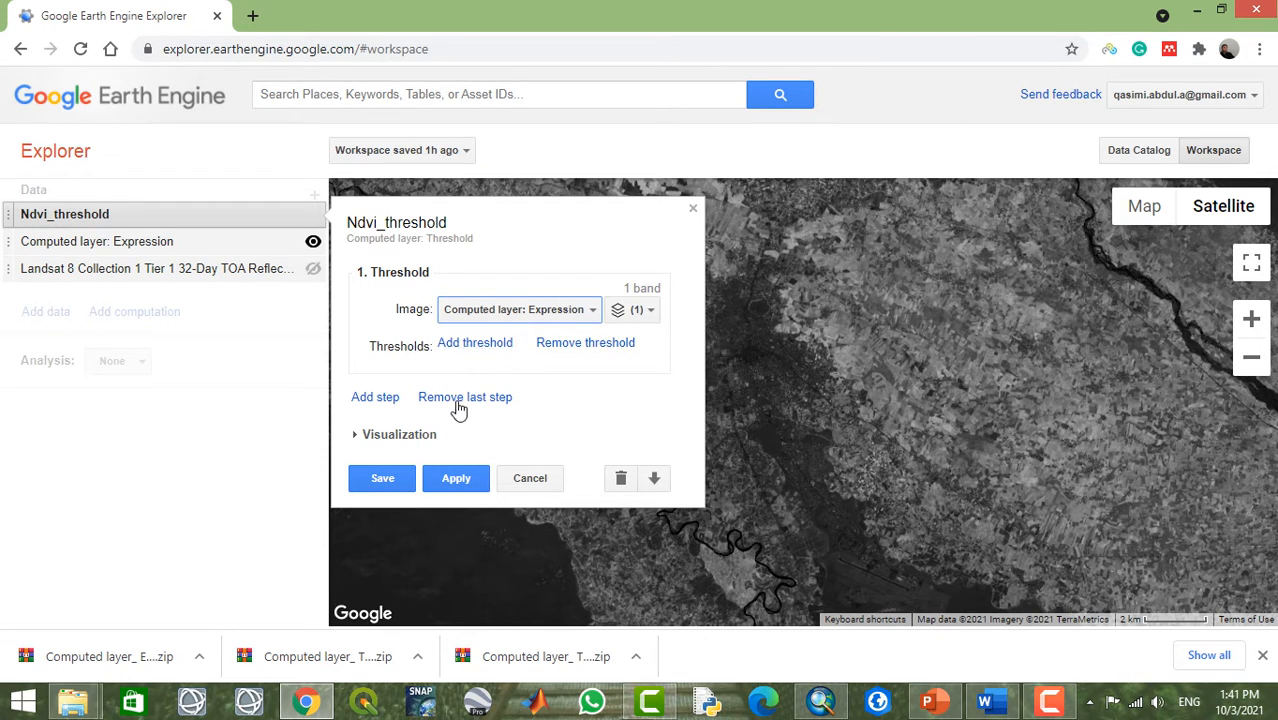
pyautogui.click(357, 435)
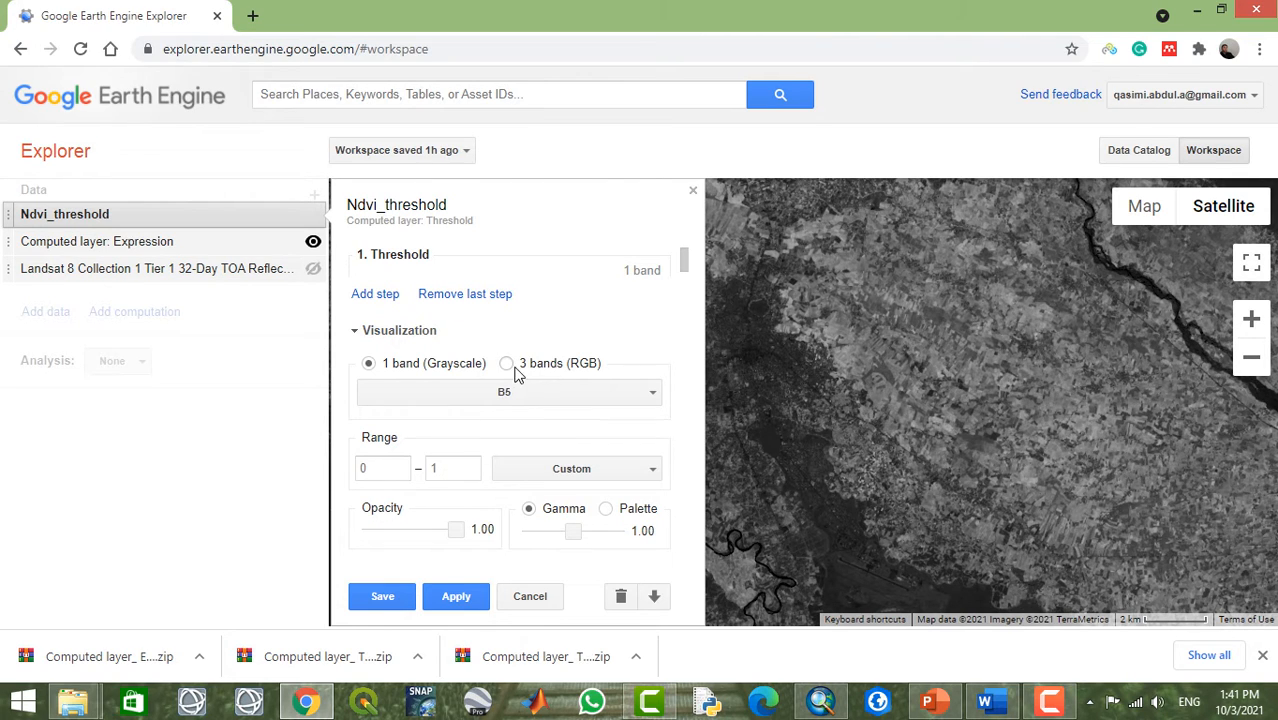
pyautogui.click(370, 297)
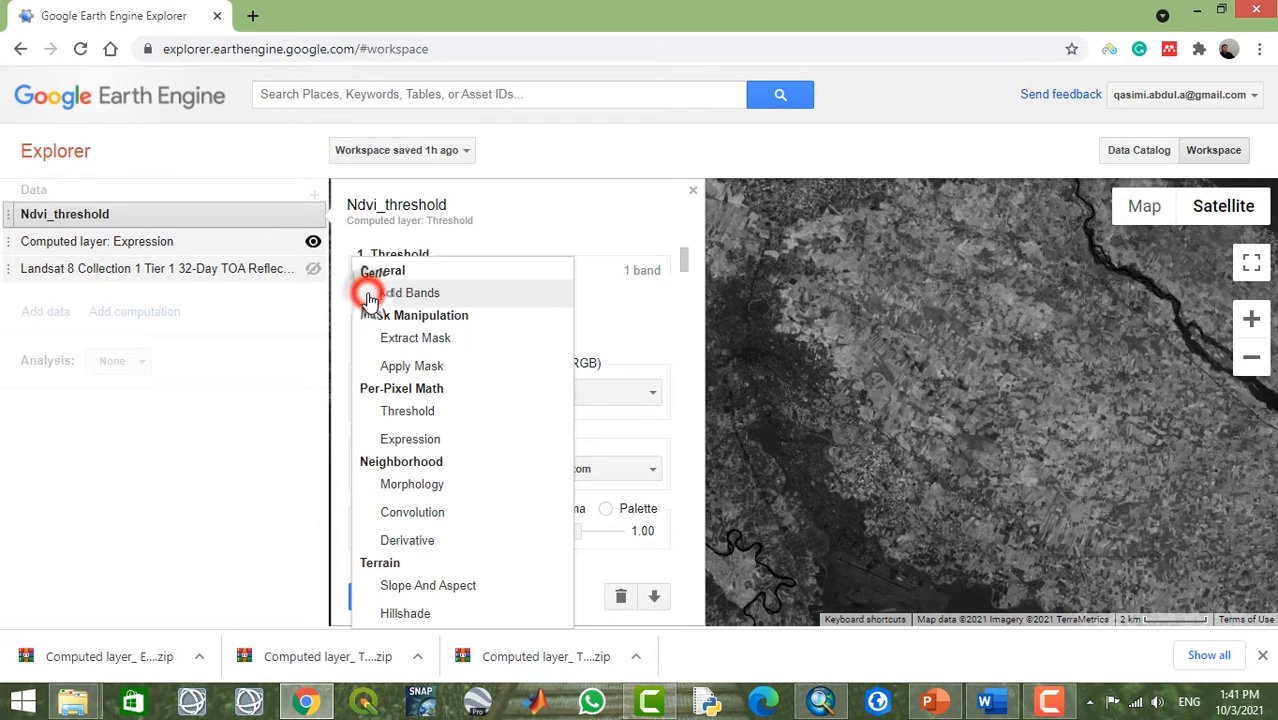
pyautogui.click(621, 302)
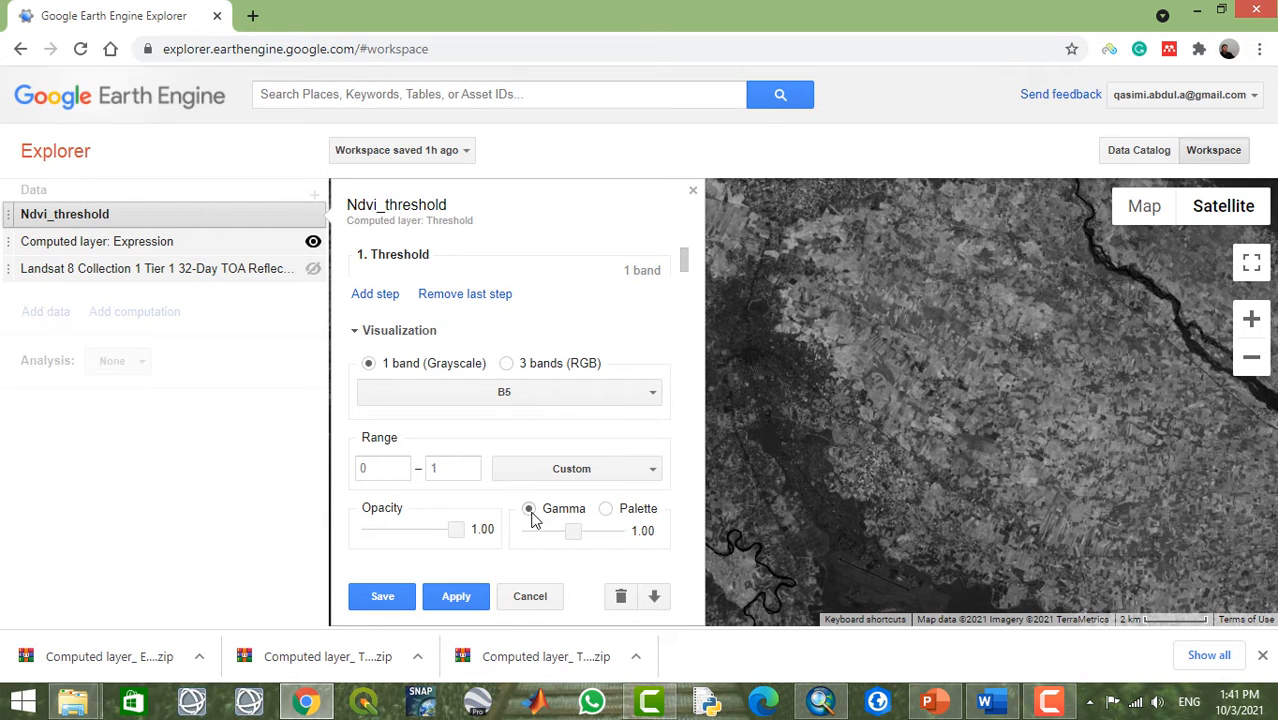
pyautogui.click(685, 258)
pyautogui.click(358, 331)
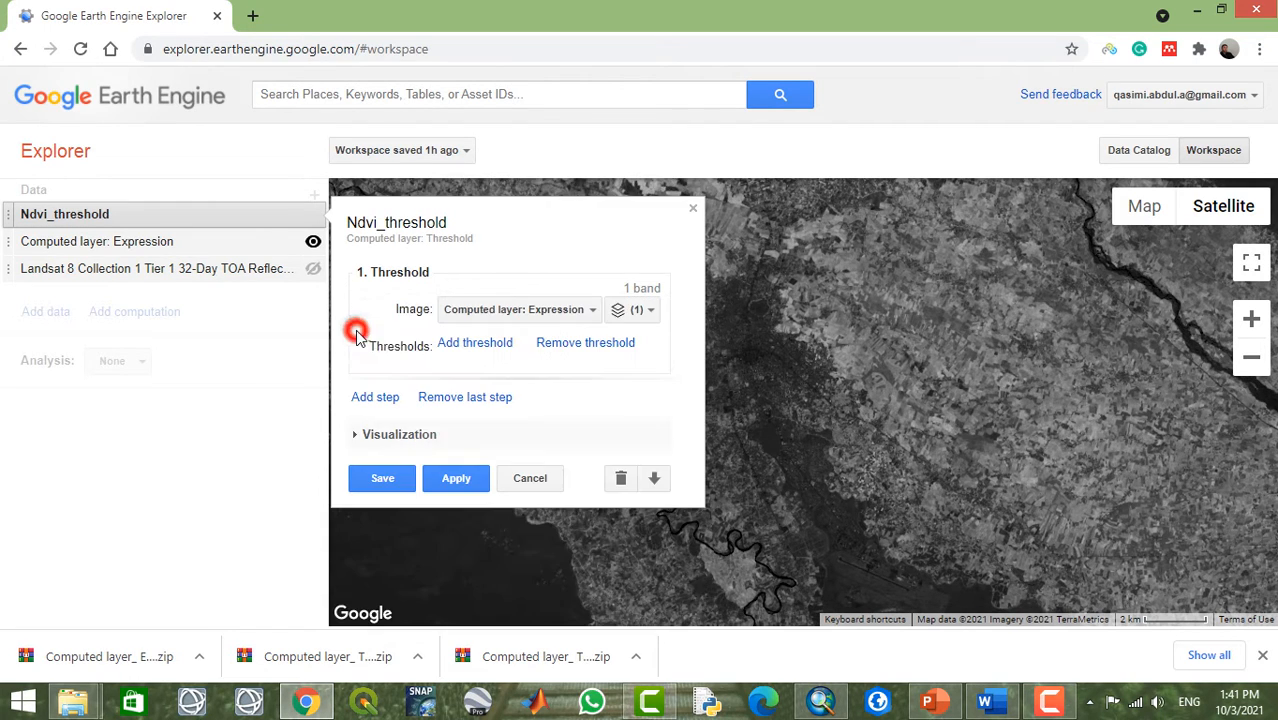
# Step: Add two threshold ranges to Ndvi_threshold, from 0 to 0.2 and from 0.2 to 0.3
pyautogui.click(476, 346)
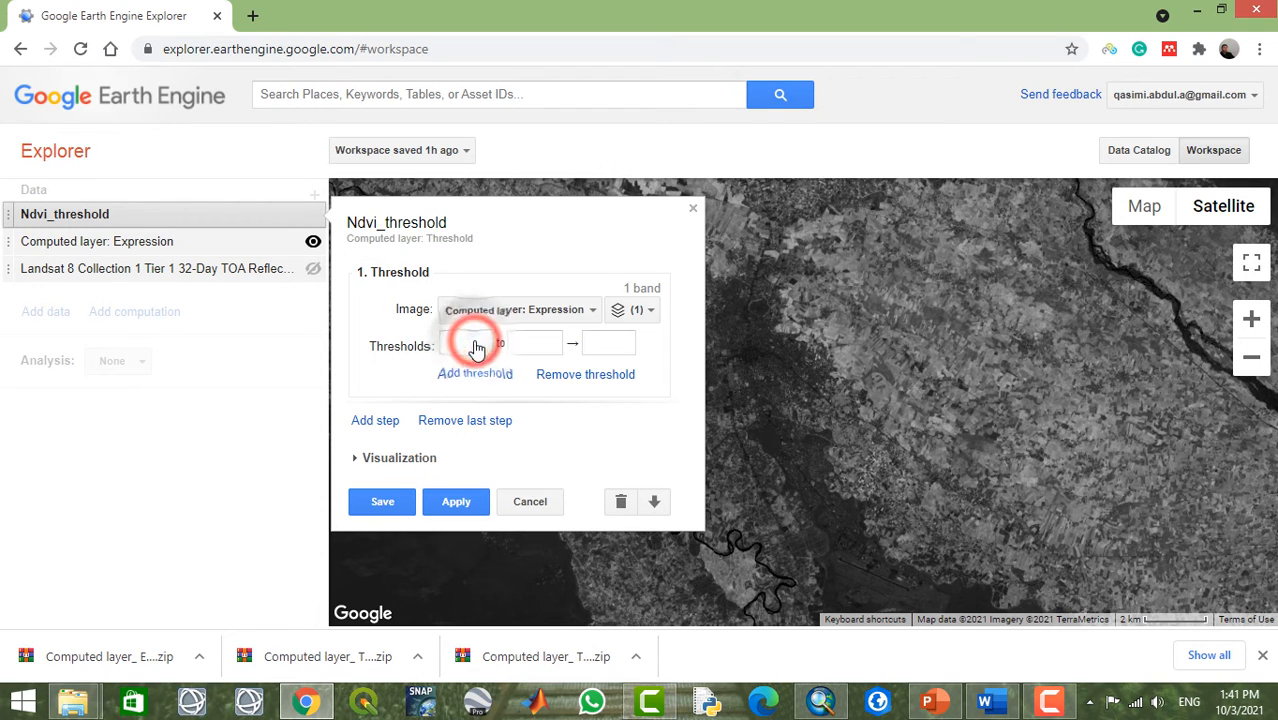
pyautogui.click(475, 343)
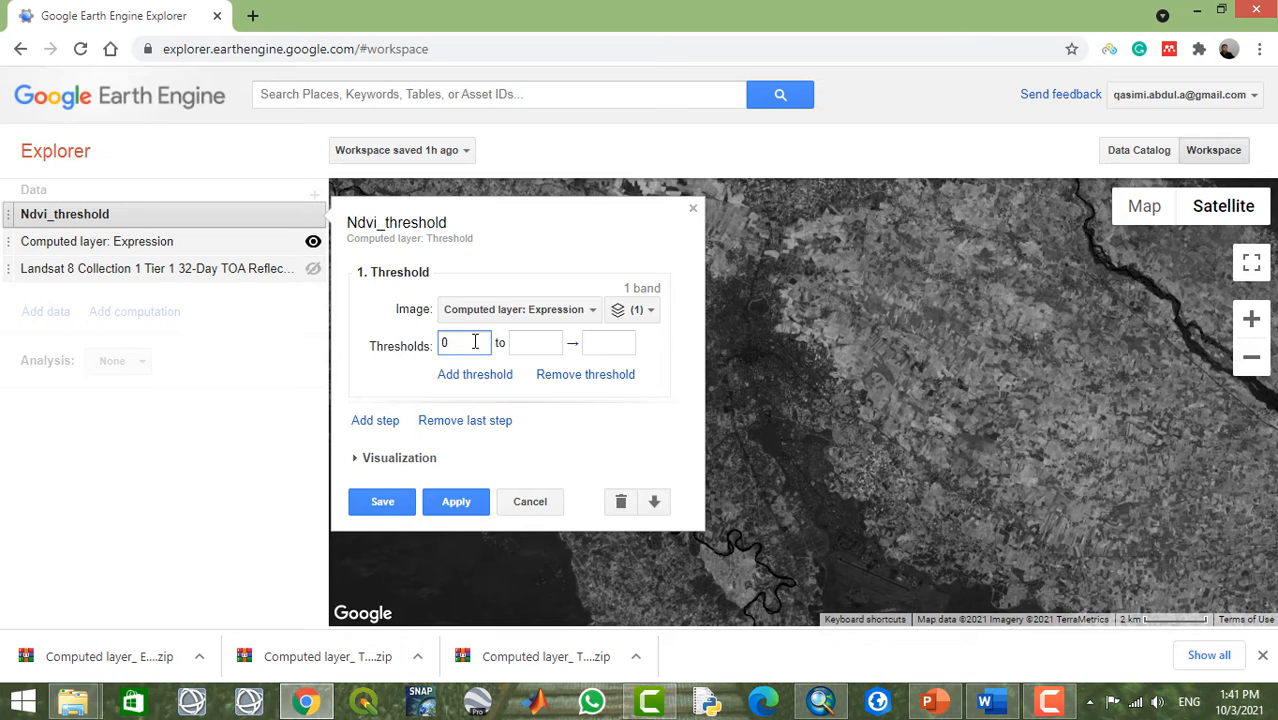
pyautogui.click(549, 343)
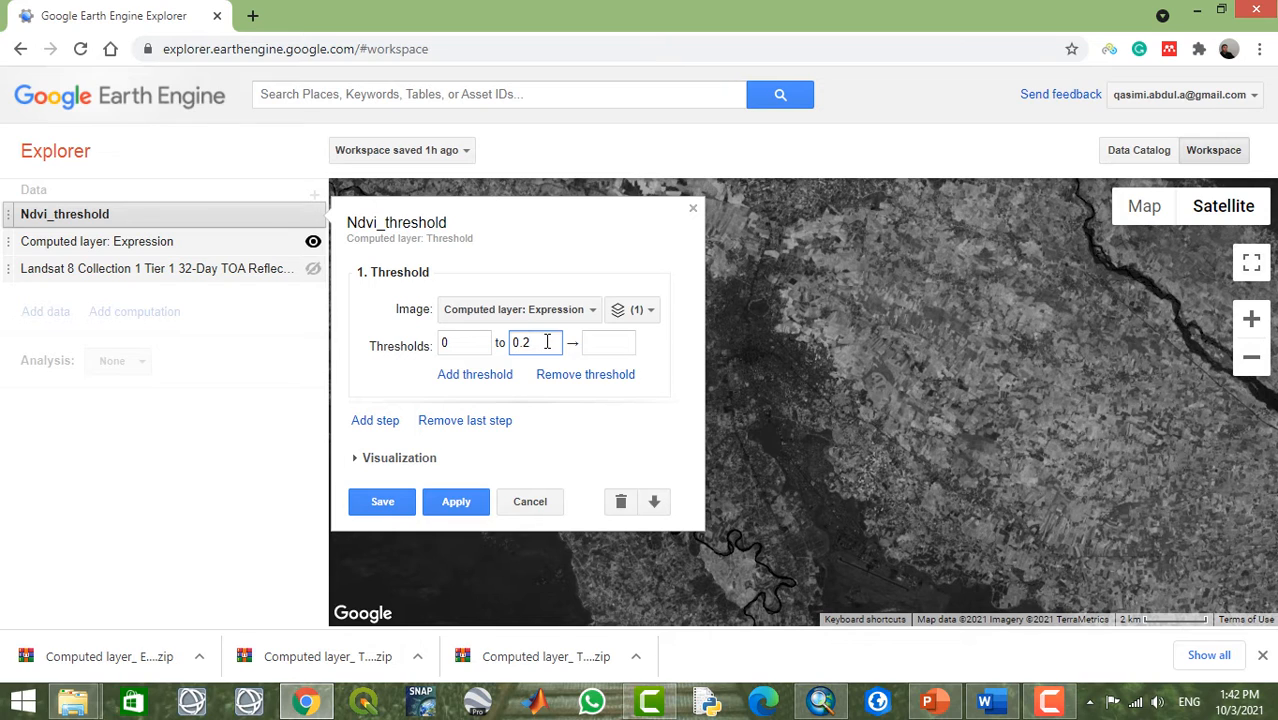
pyautogui.click(481, 380)
pyautogui.click(470, 374)
pyautogui.write('0.2')
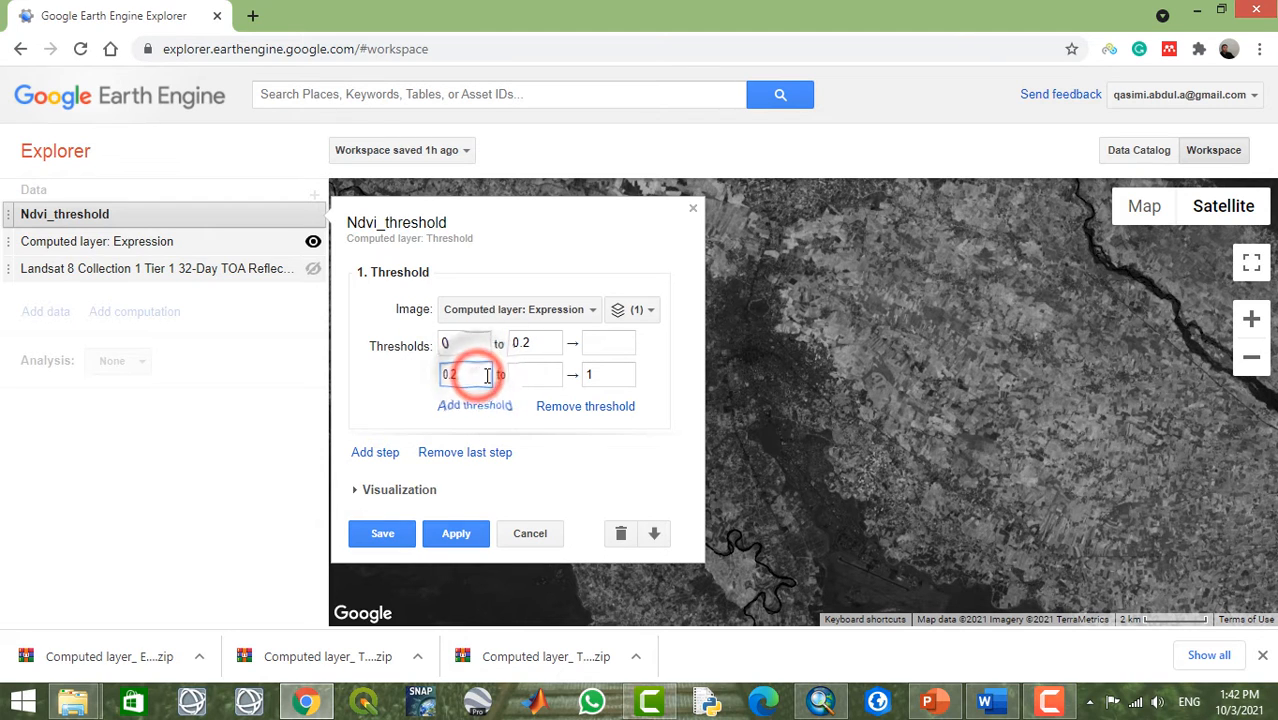
pyautogui.click(550, 375)
pyautogui.write('0')
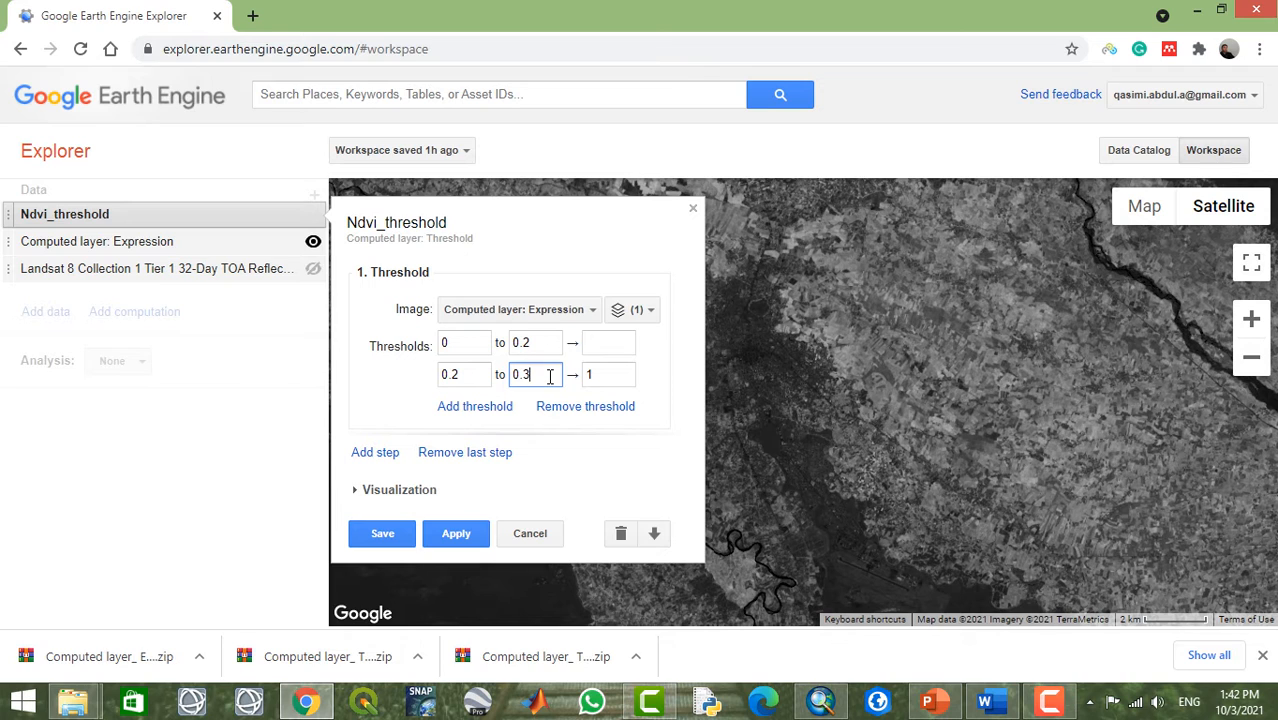
pyautogui.write('.3')
# Step: Add two more threshold ranges, from 0.3 to 0.5 and from 0.5 to 1
pyautogui.click(482, 407)
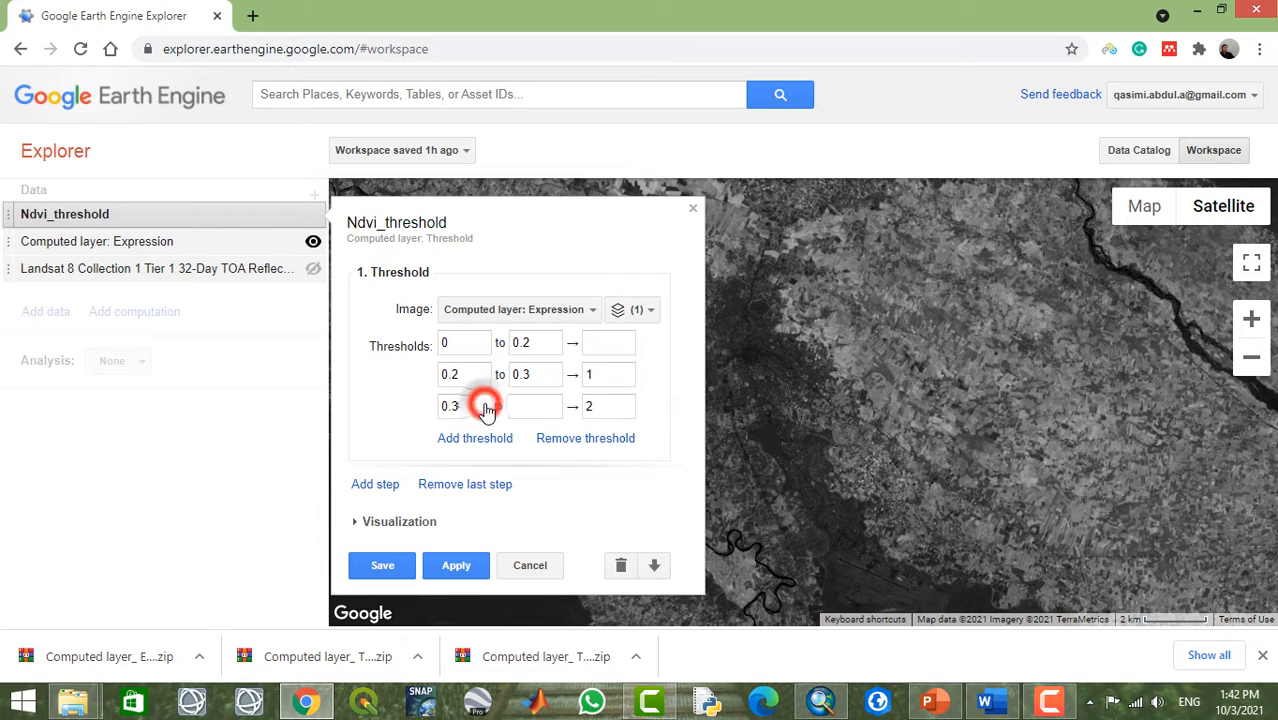
pyautogui.click(544, 405)
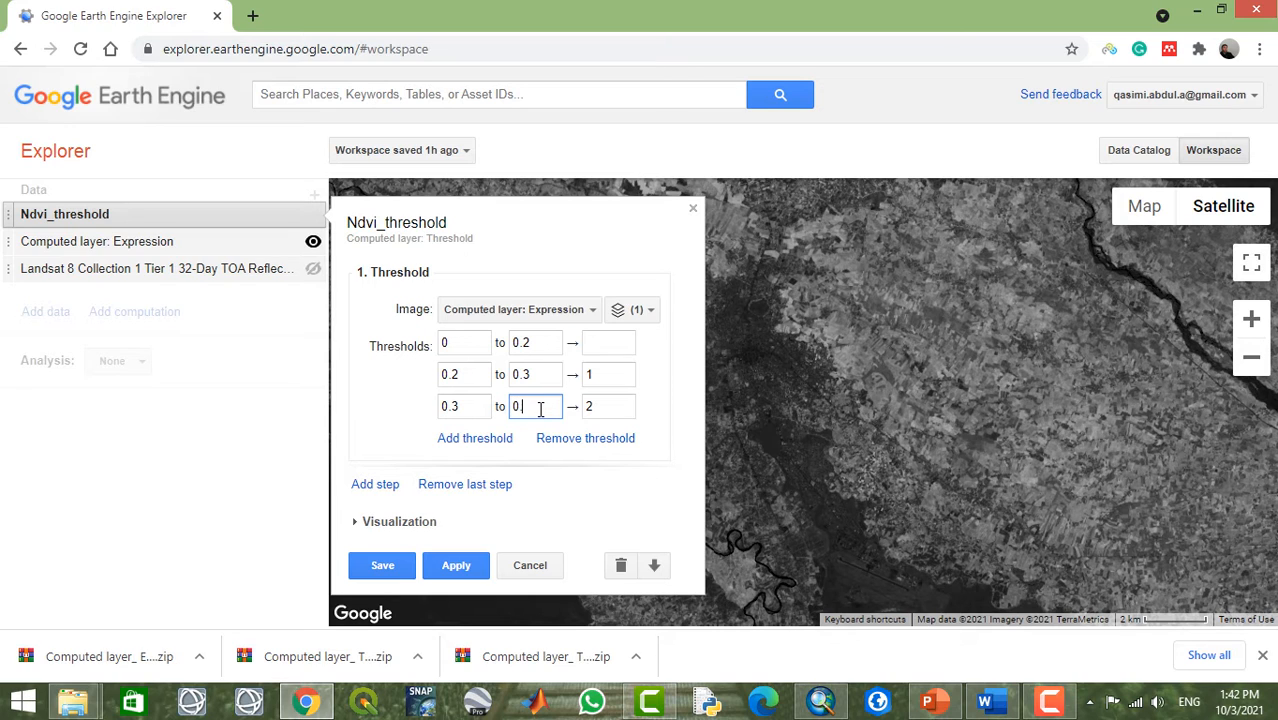
pyautogui.click(482, 438)
pyautogui.click(532, 440)
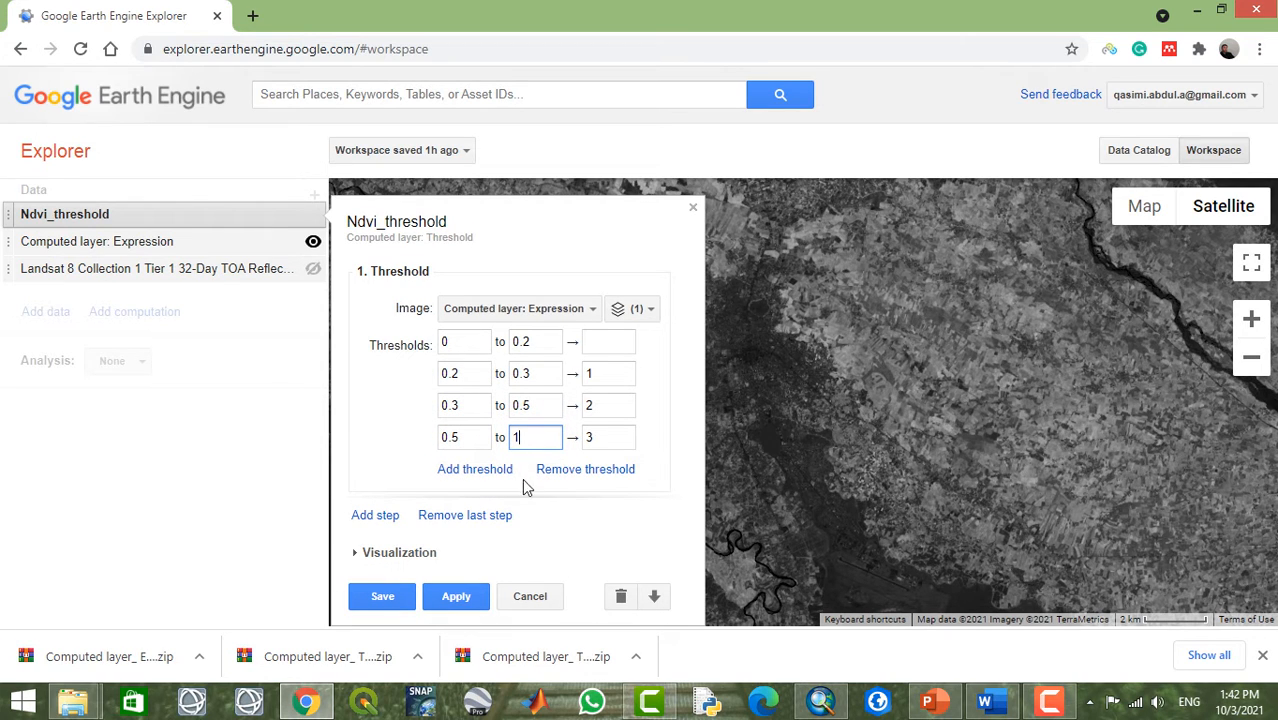
# Step: Assign output values 1, 2, 3 and 4 to the four threshold ranges in ascending order and save the Ndvi_threshold layer
pyautogui.click(601, 343)
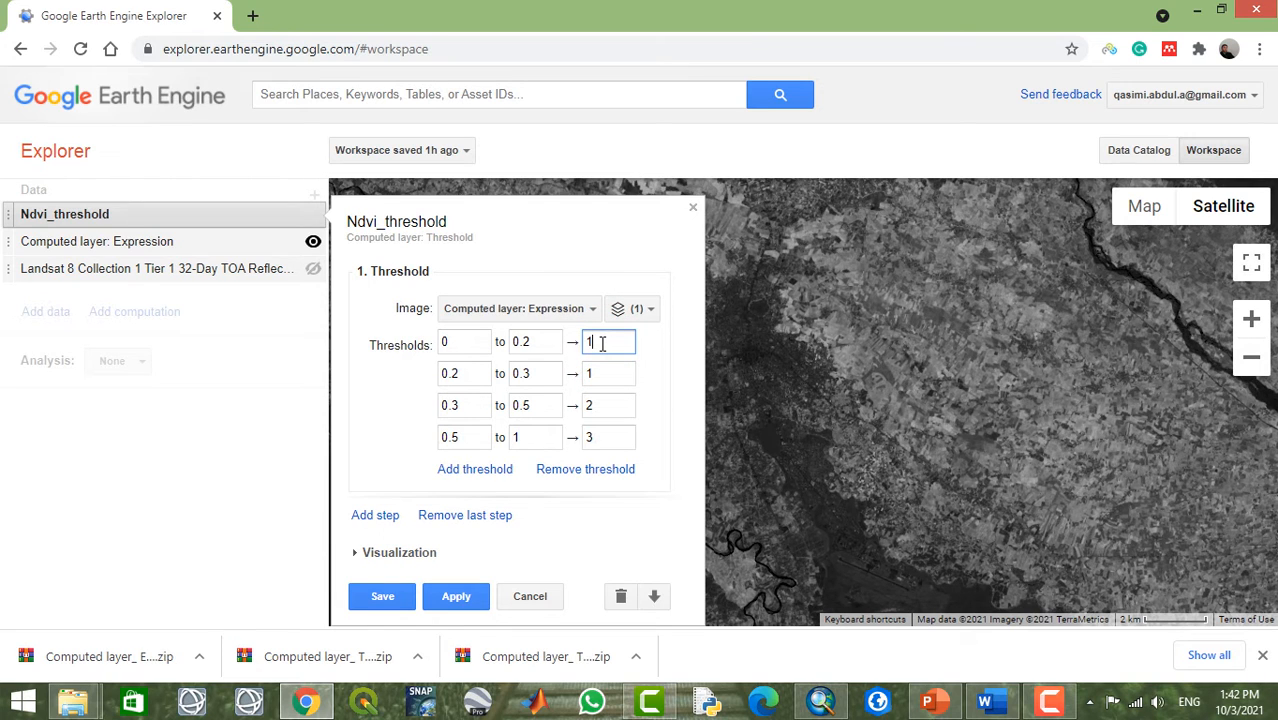
pyautogui.click(608, 370)
pyautogui.press('BackSpace')
pyautogui.write('2')
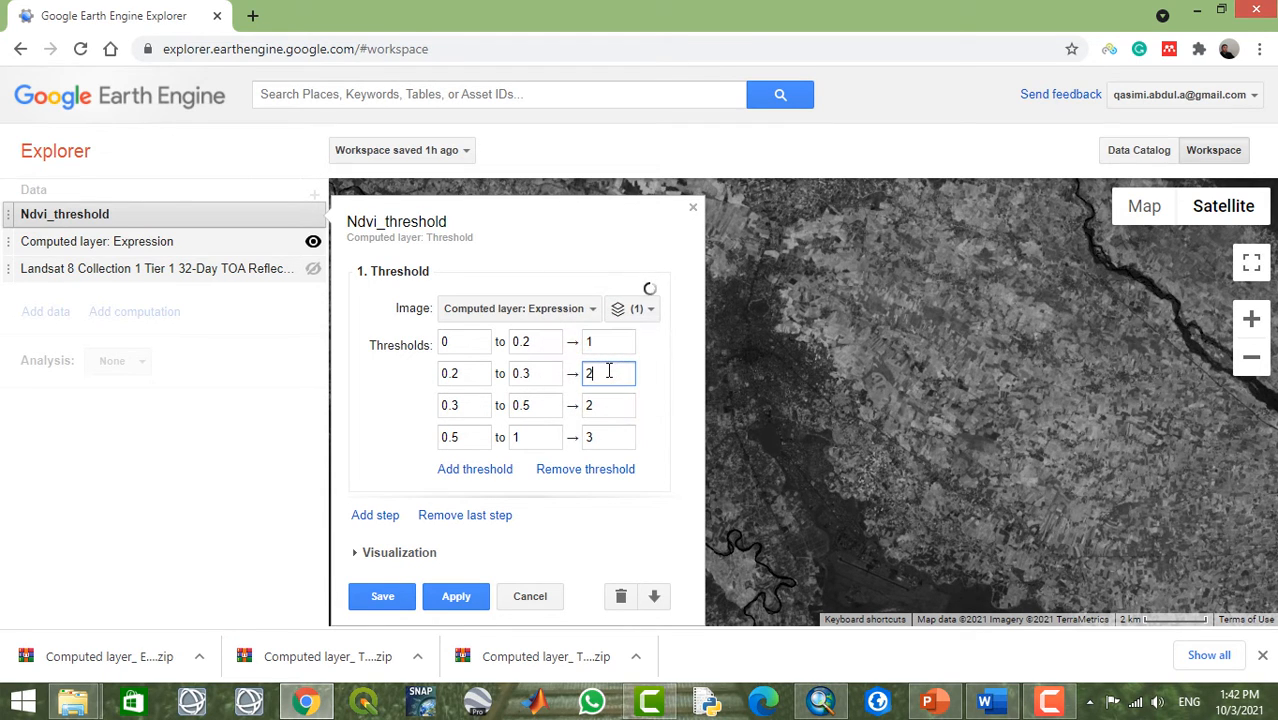
pyautogui.click(604, 410)
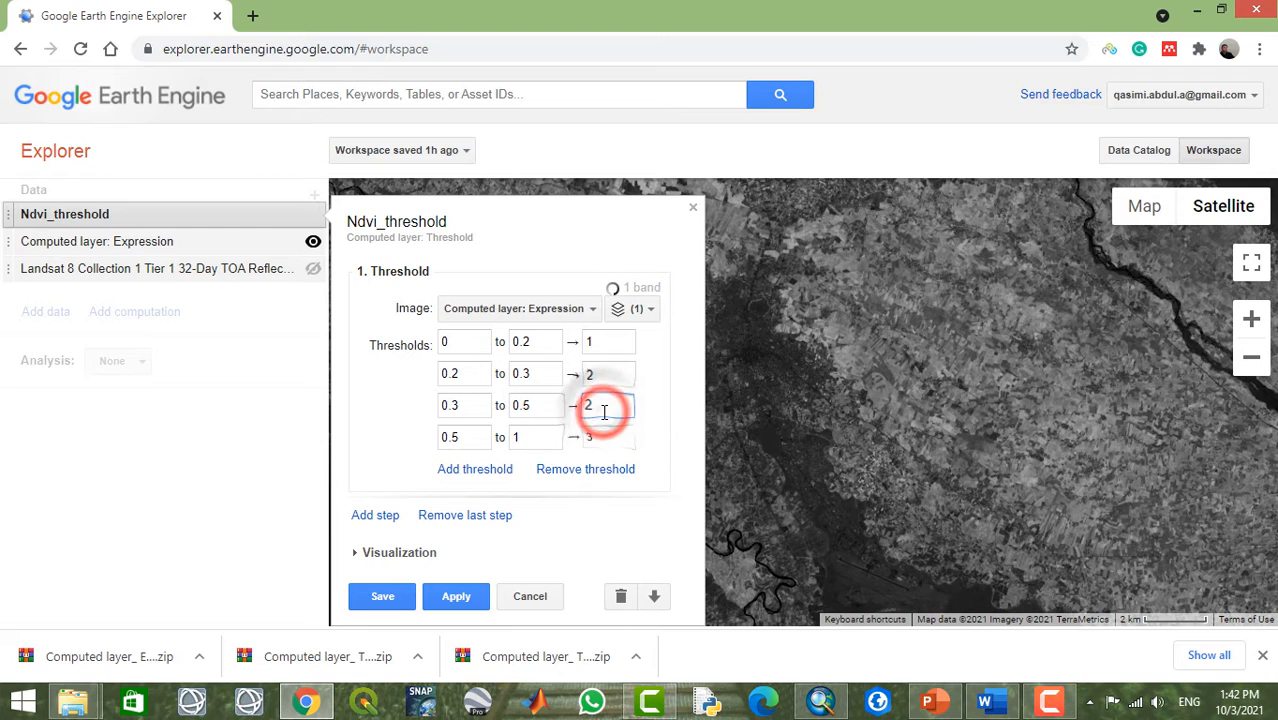
pyautogui.press('BackSpace')
pyautogui.write('3')
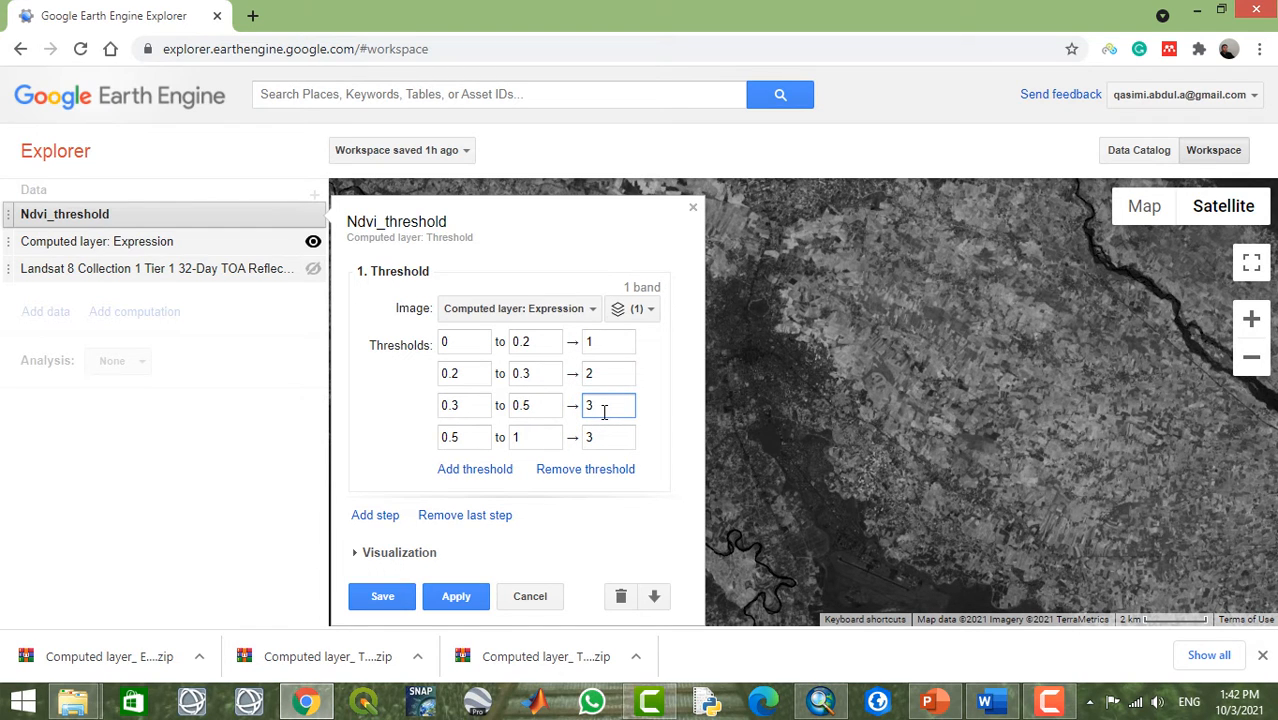
pyautogui.click(604, 436)
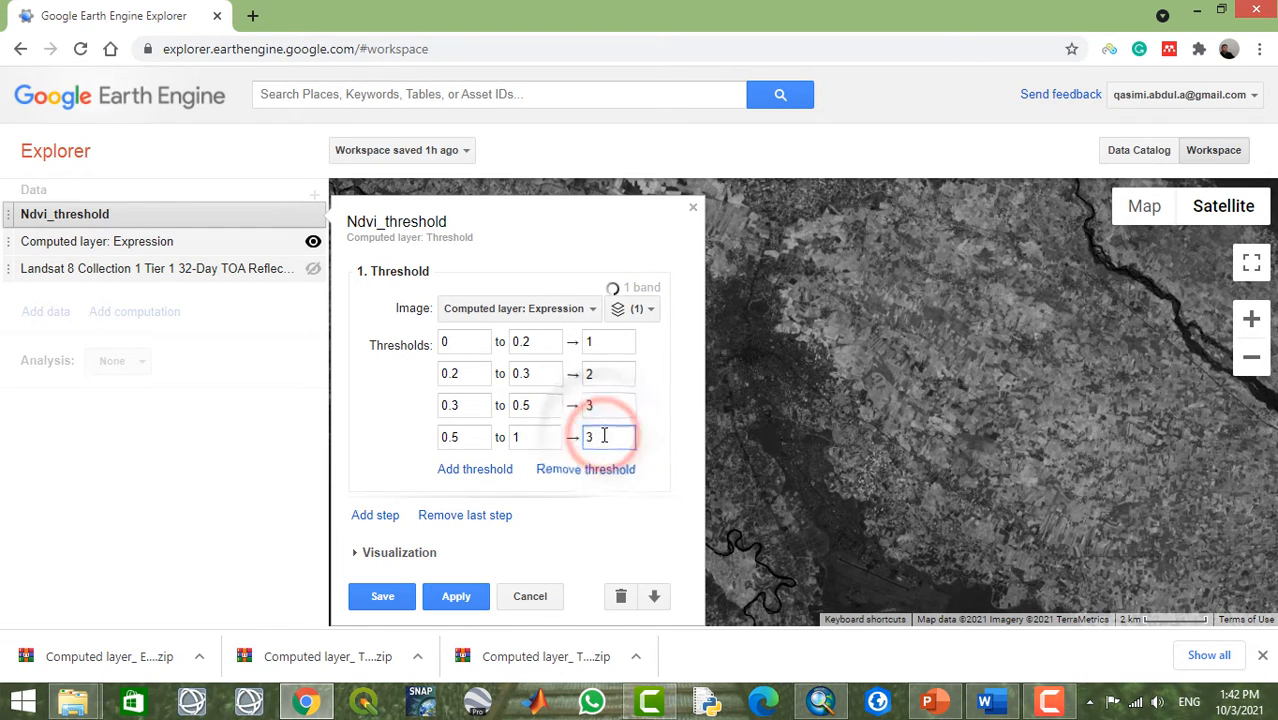
pyautogui.press('BackSpace')
pyautogui.write('4')
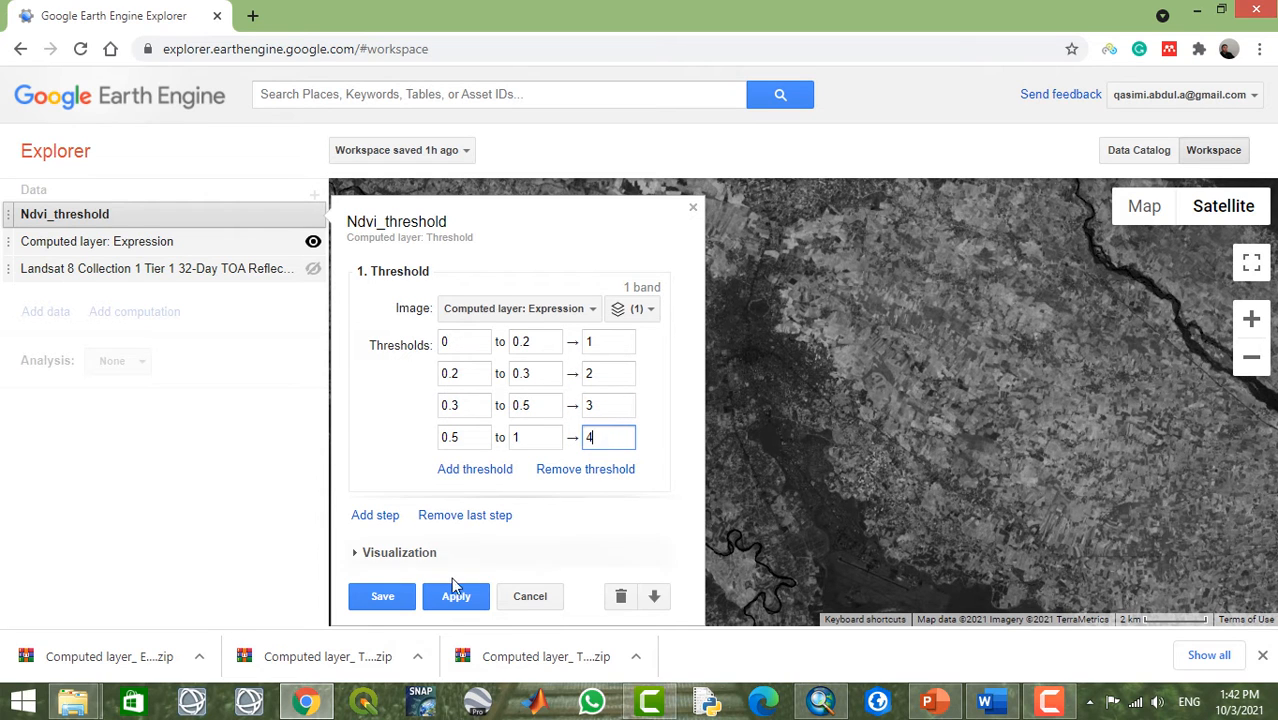
pyautogui.click(393, 600)
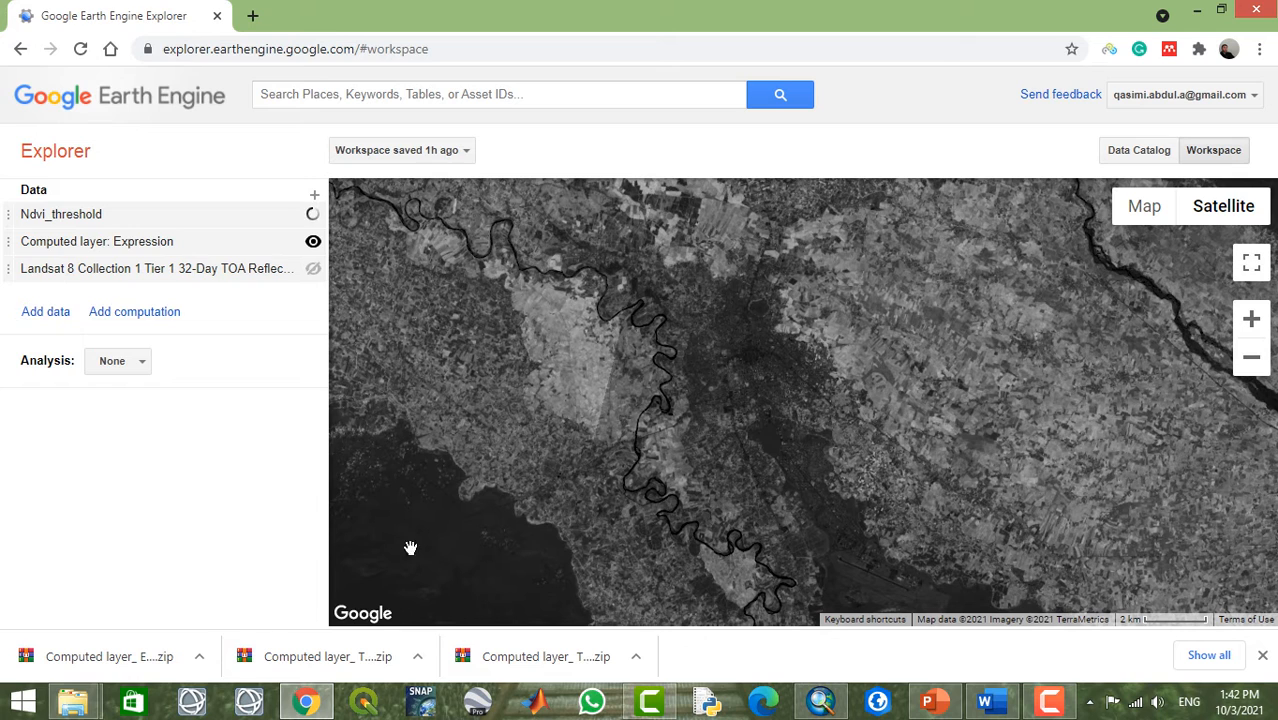
# Step: Hide the Computed layer: Expression and switch the visualization of Ndvi_threshold from gamma to a palette
pyautogui.click(313, 241)
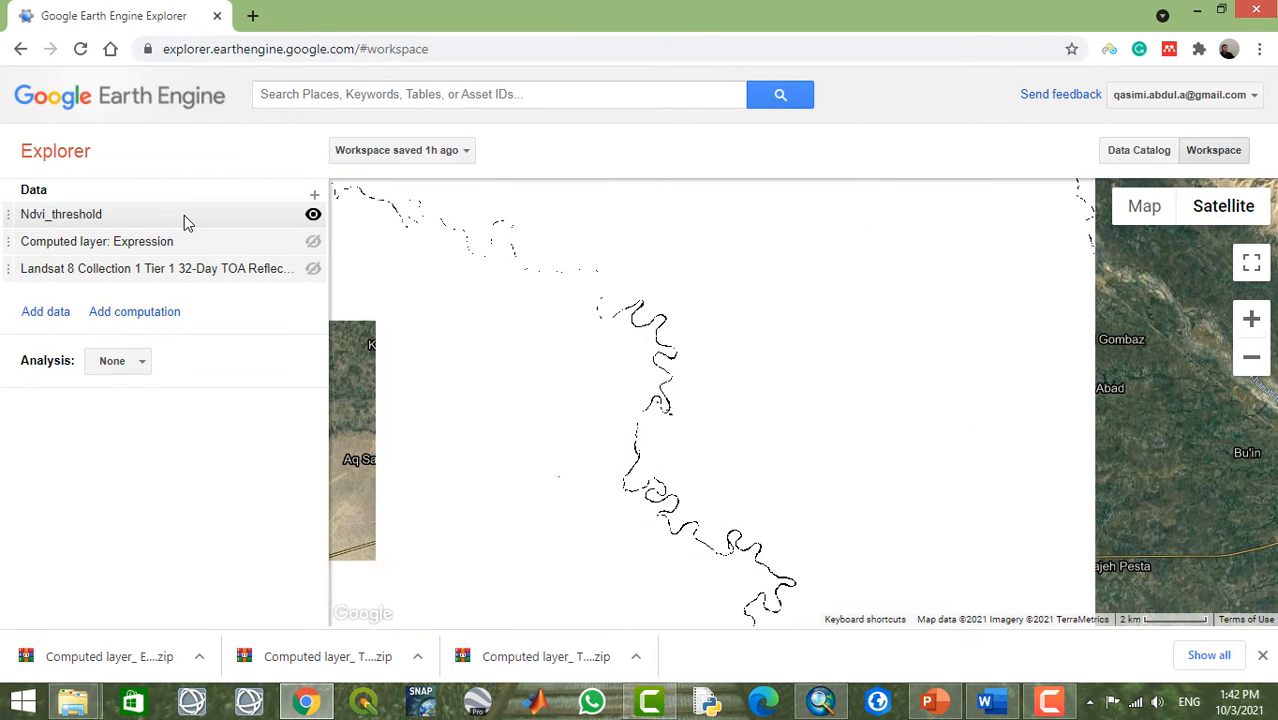
pyautogui.click(184, 215)
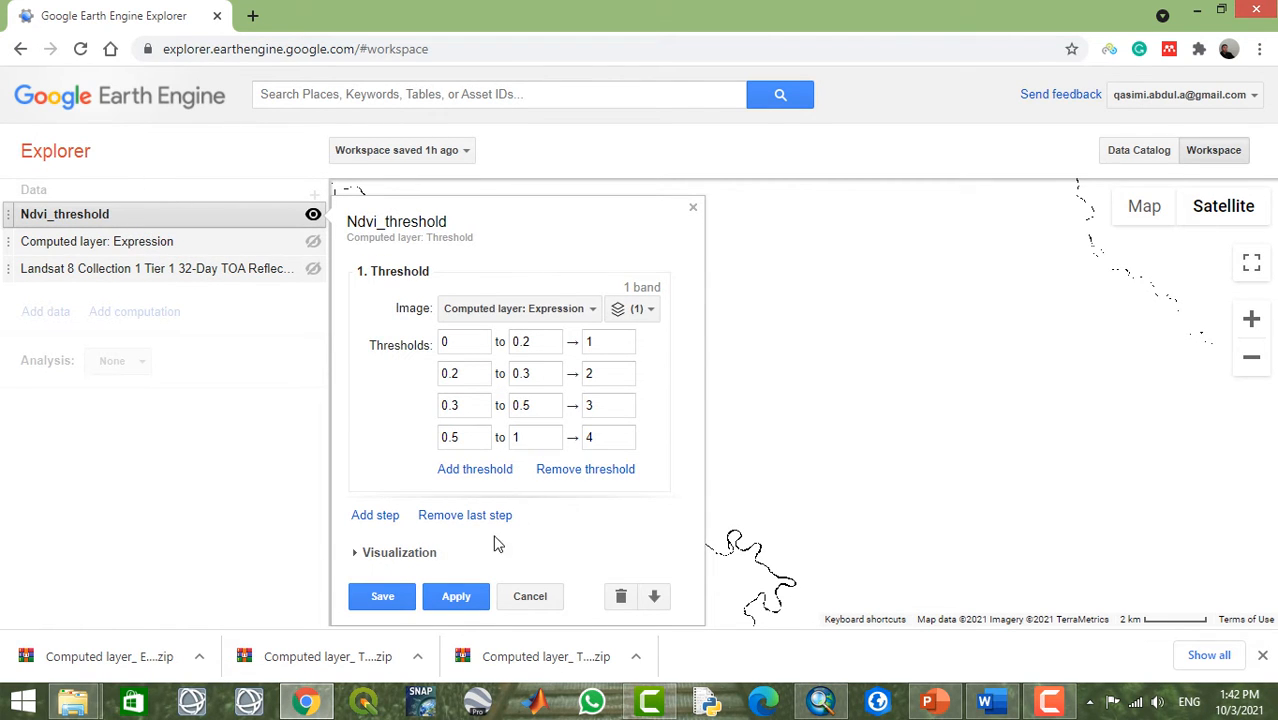
pyautogui.click(366, 556)
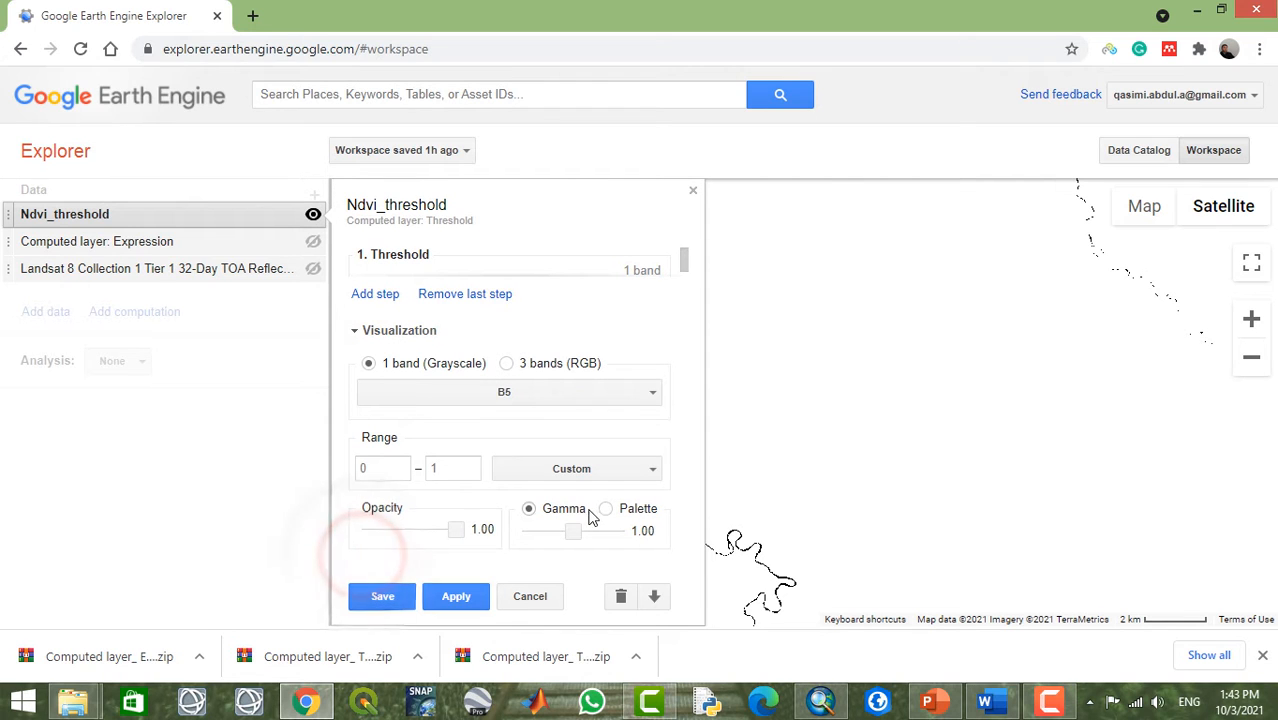
pyautogui.click(607, 510)
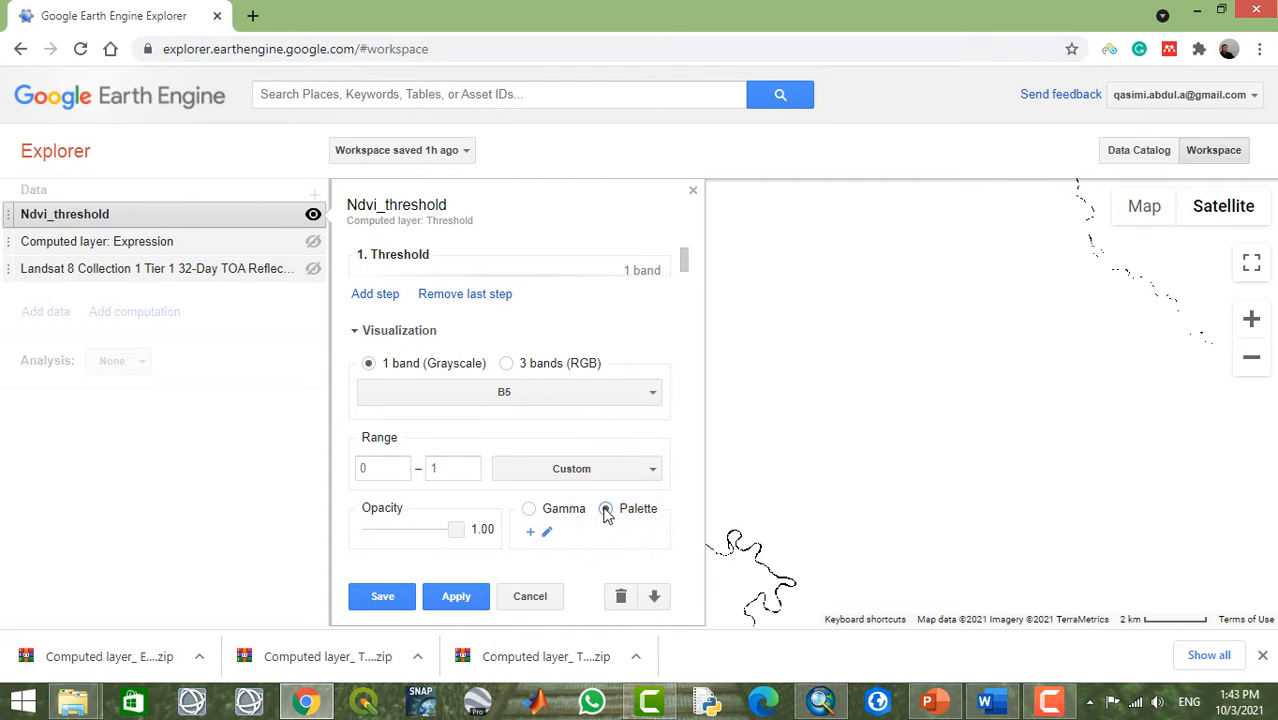
# Step: Add a pale yellow (#f1ffa7) and a light green (#9bffbe) as the first two palette colours
pyautogui.click(530, 534)
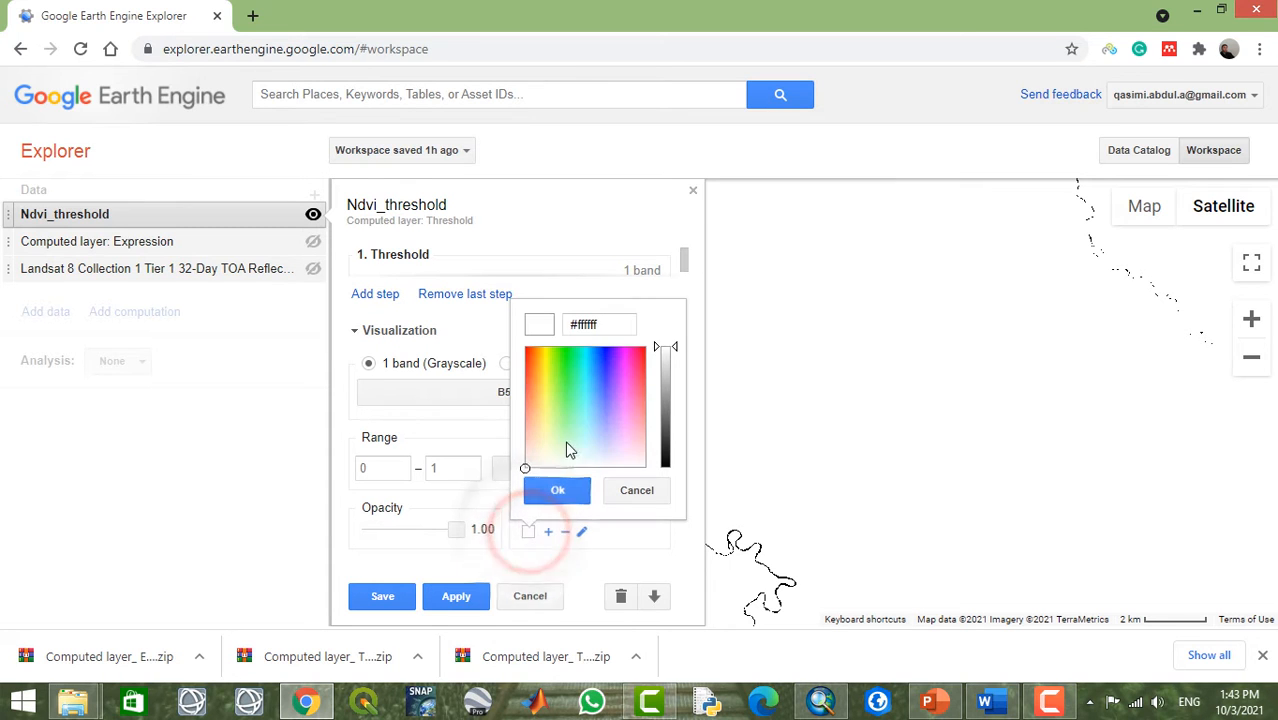
pyautogui.click(546, 426)
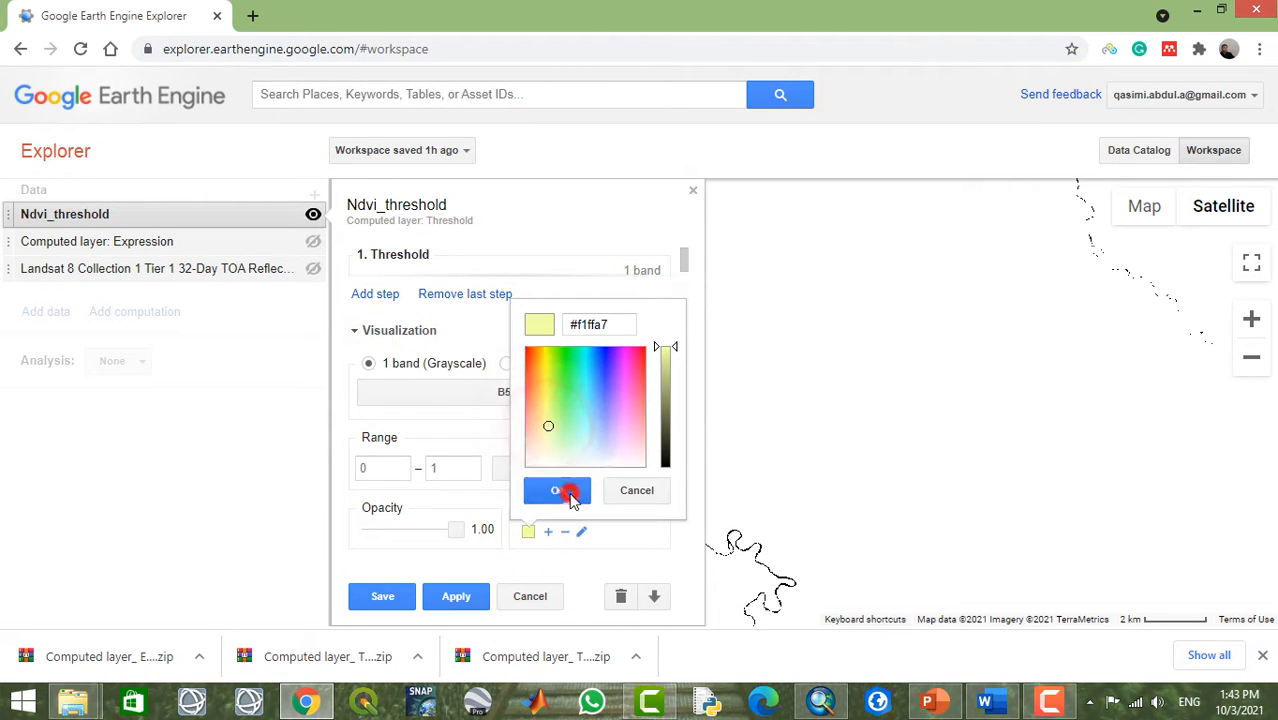
pyautogui.click(570, 491)
pyautogui.click(553, 534)
pyautogui.click(590, 420)
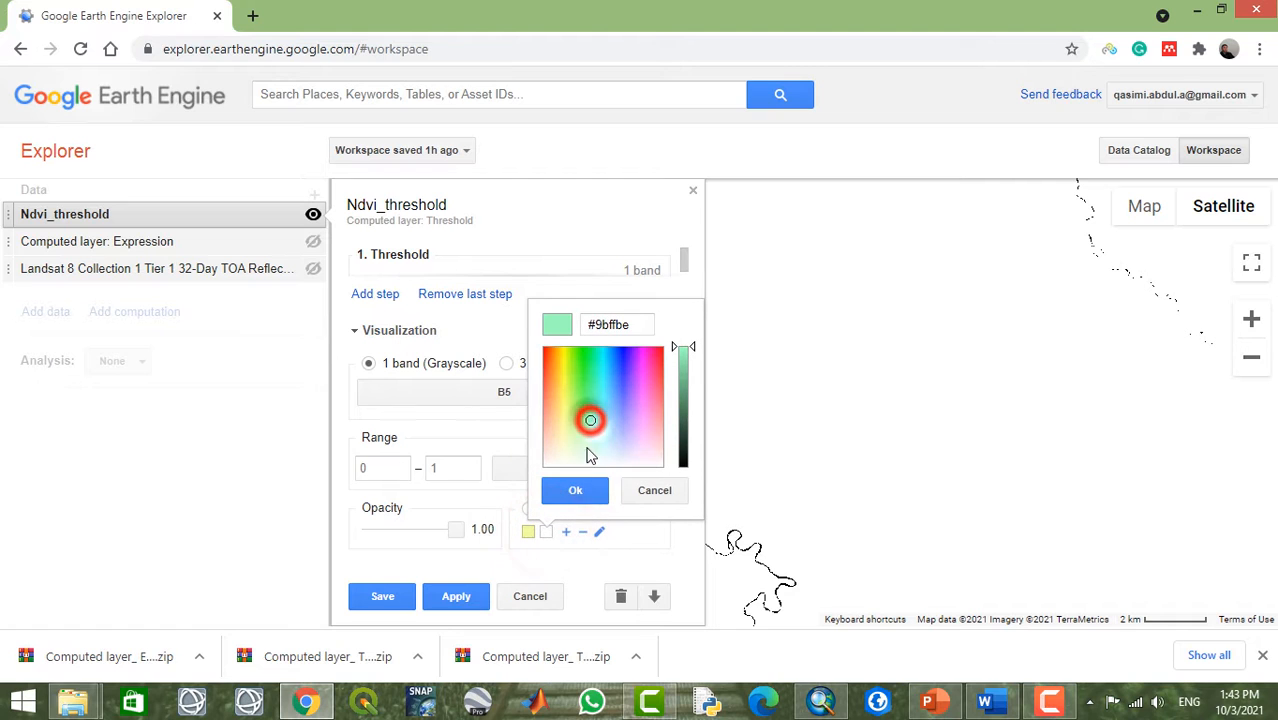
pyautogui.click(572, 494)
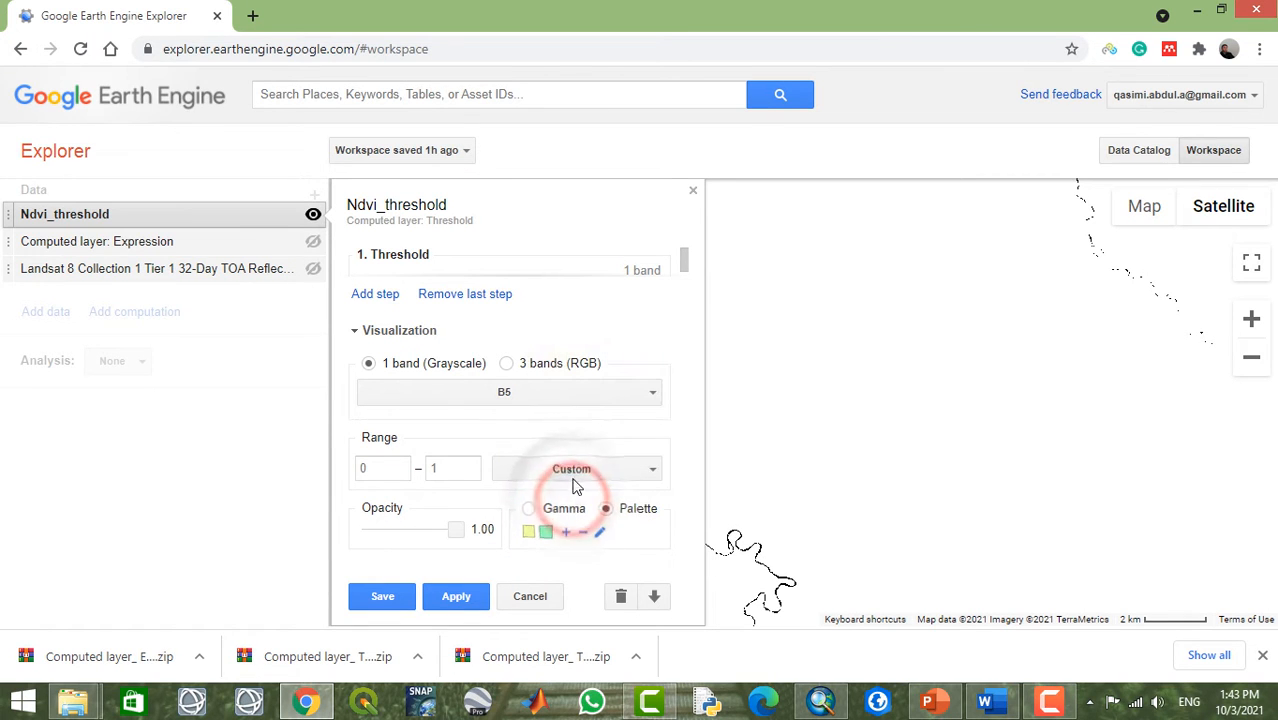
# Step: Add orange and pink (#f44eff) as the third and fourth palette colours and apply the visualization to the map
pyautogui.click(572, 534)
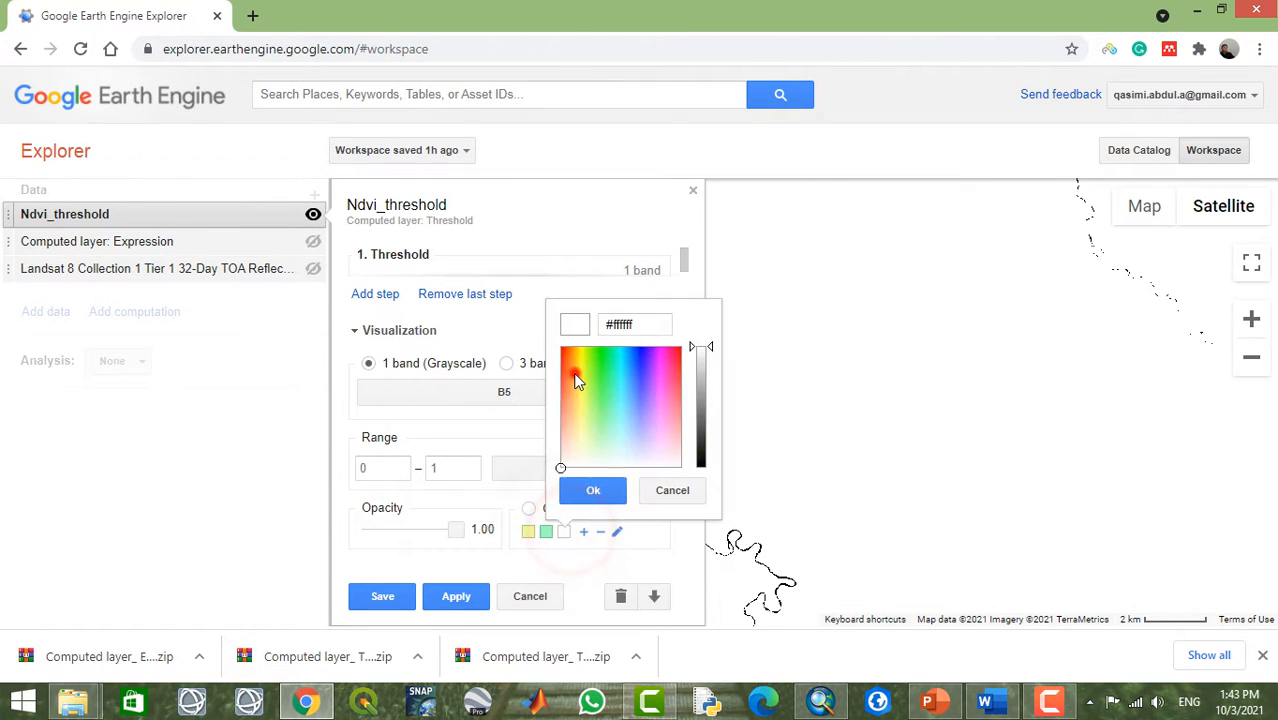
pyautogui.click(574, 373)
pyautogui.click(591, 491)
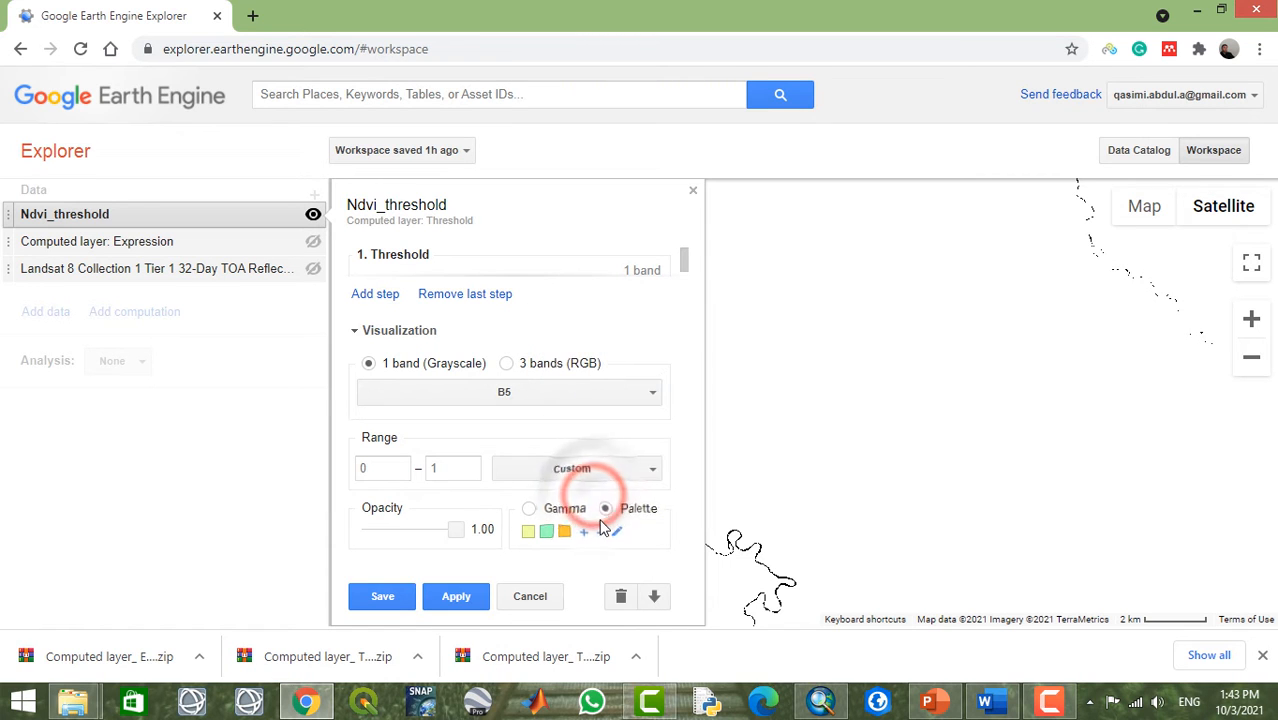
pyautogui.click(588, 534)
pyautogui.click(677, 382)
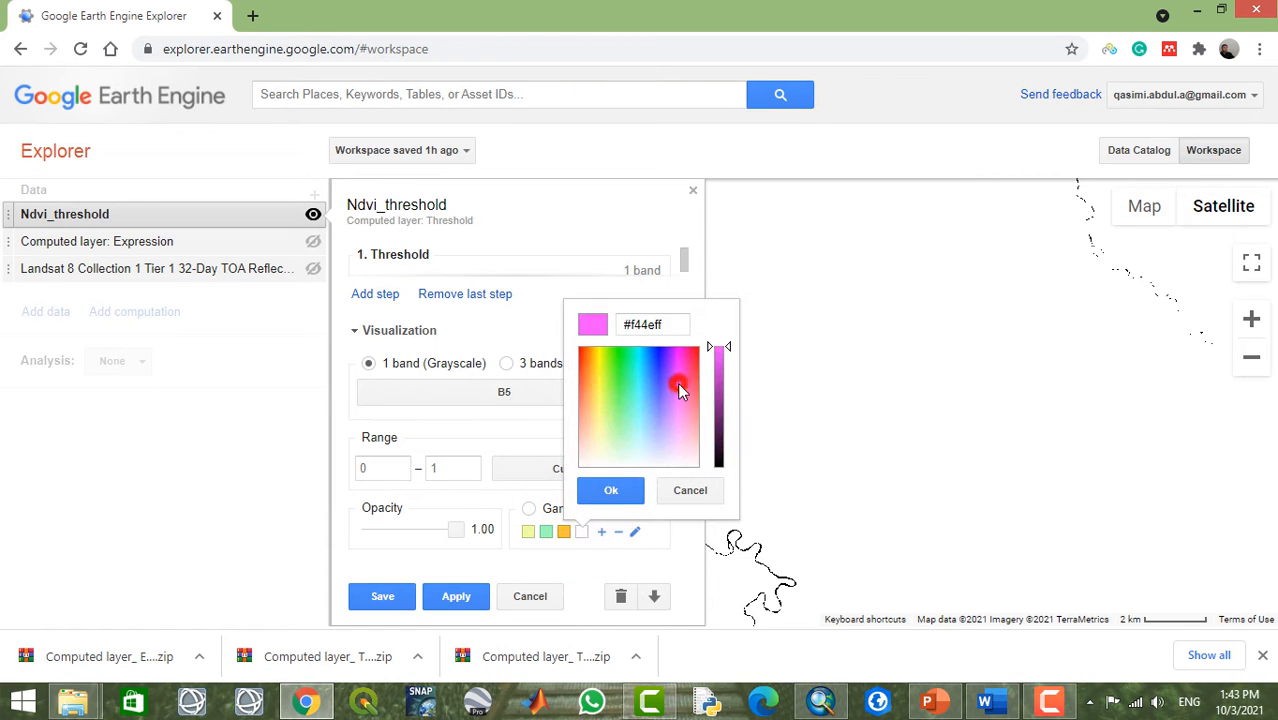
pyautogui.click(609, 489)
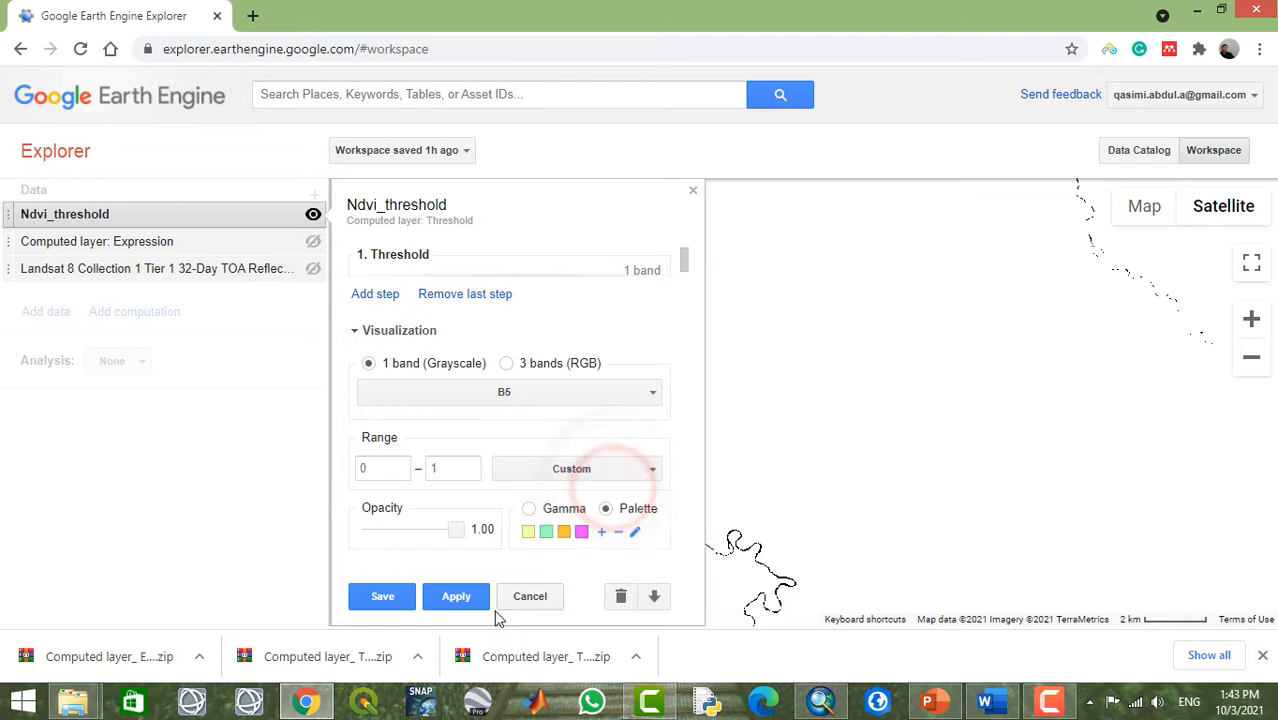
pyautogui.click(455, 598)
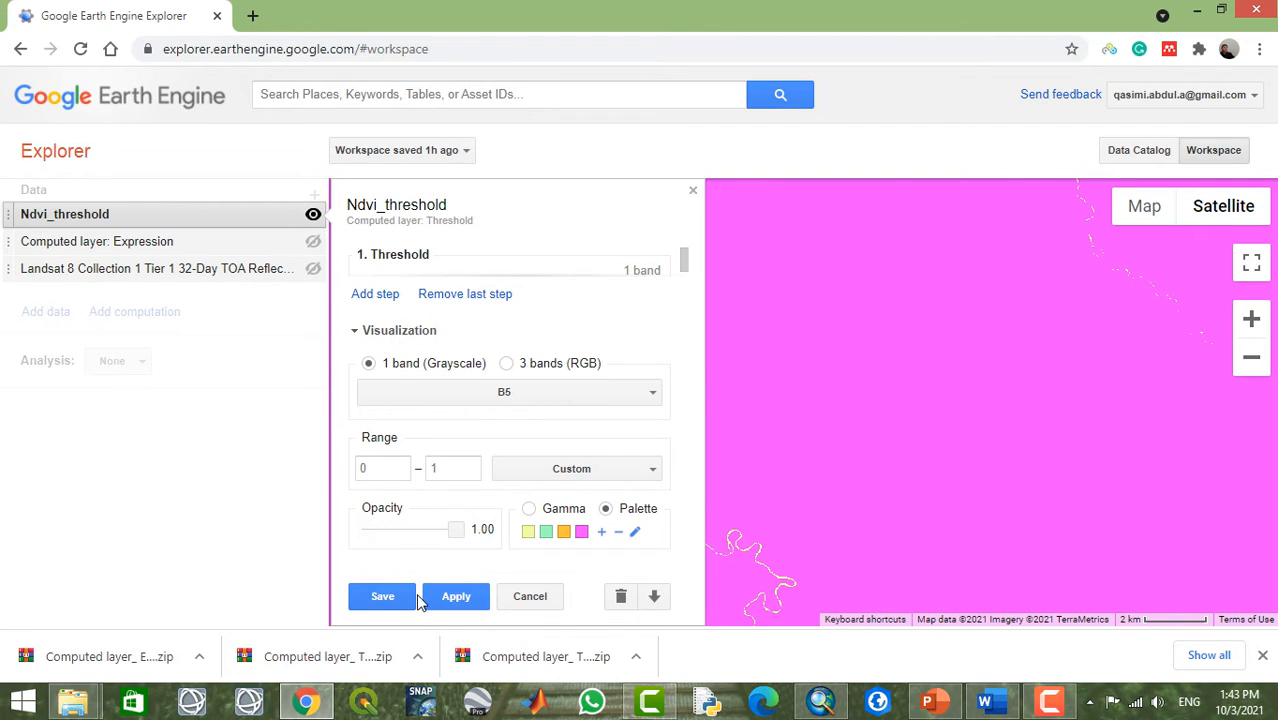
# Step: Inspect the palette-coloured Ndvi_threshold layer across the map and return to its threshold settings
pyautogui.scroll(-2, 950, 418)
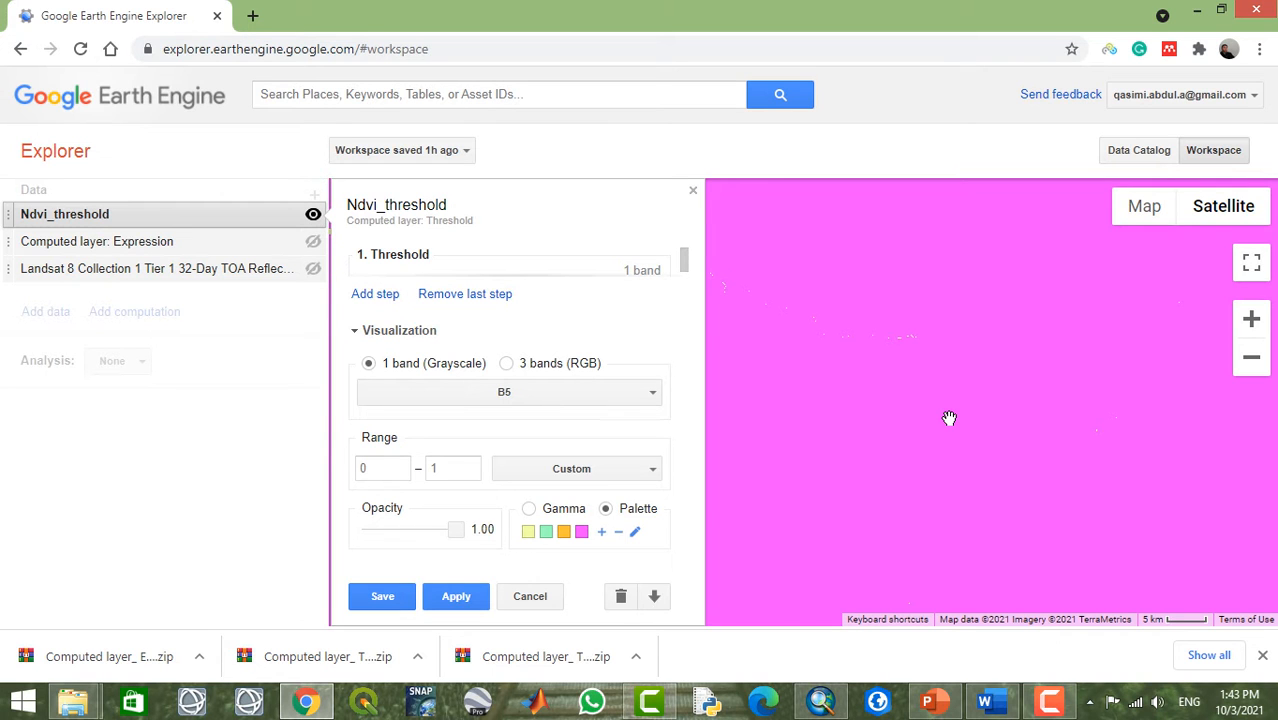
pyautogui.scroll(2, 949, 418)
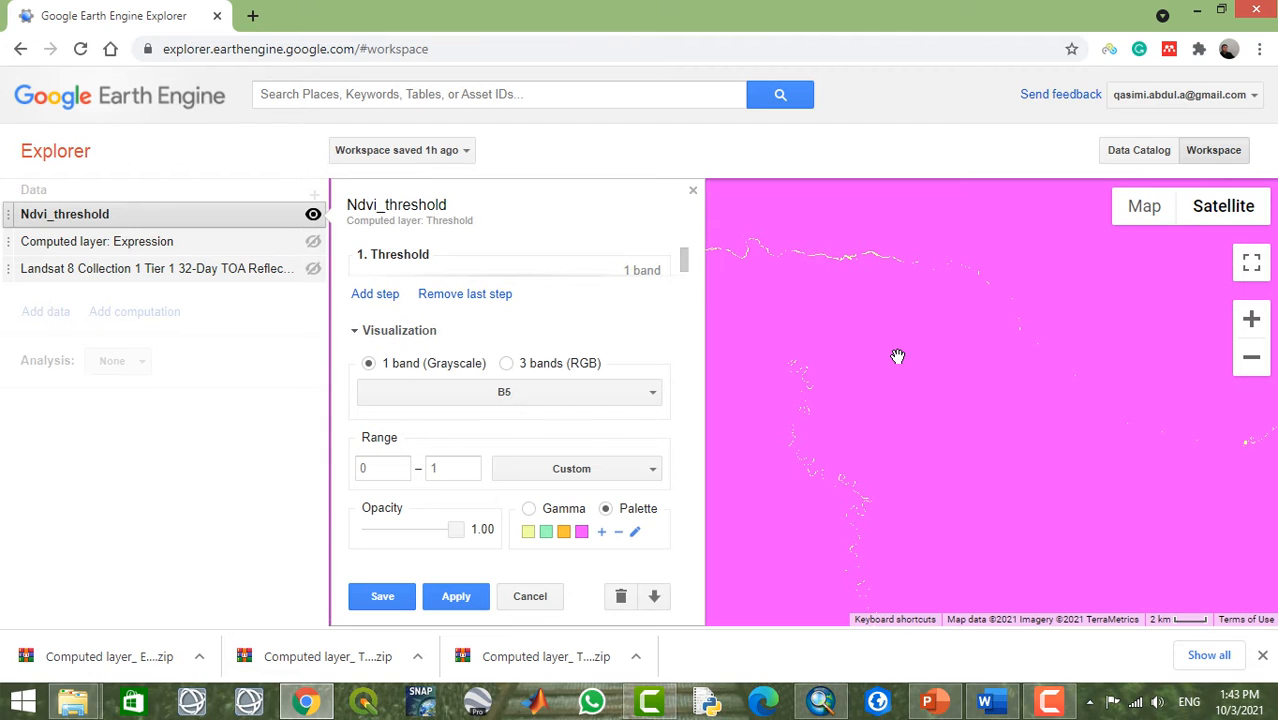
pyautogui.moveTo(890, 322); pyautogui.dragTo(981, 385)
pyautogui.moveTo(1051, 479); pyautogui.dragTo(922, 405)
pyautogui.click(358, 334)
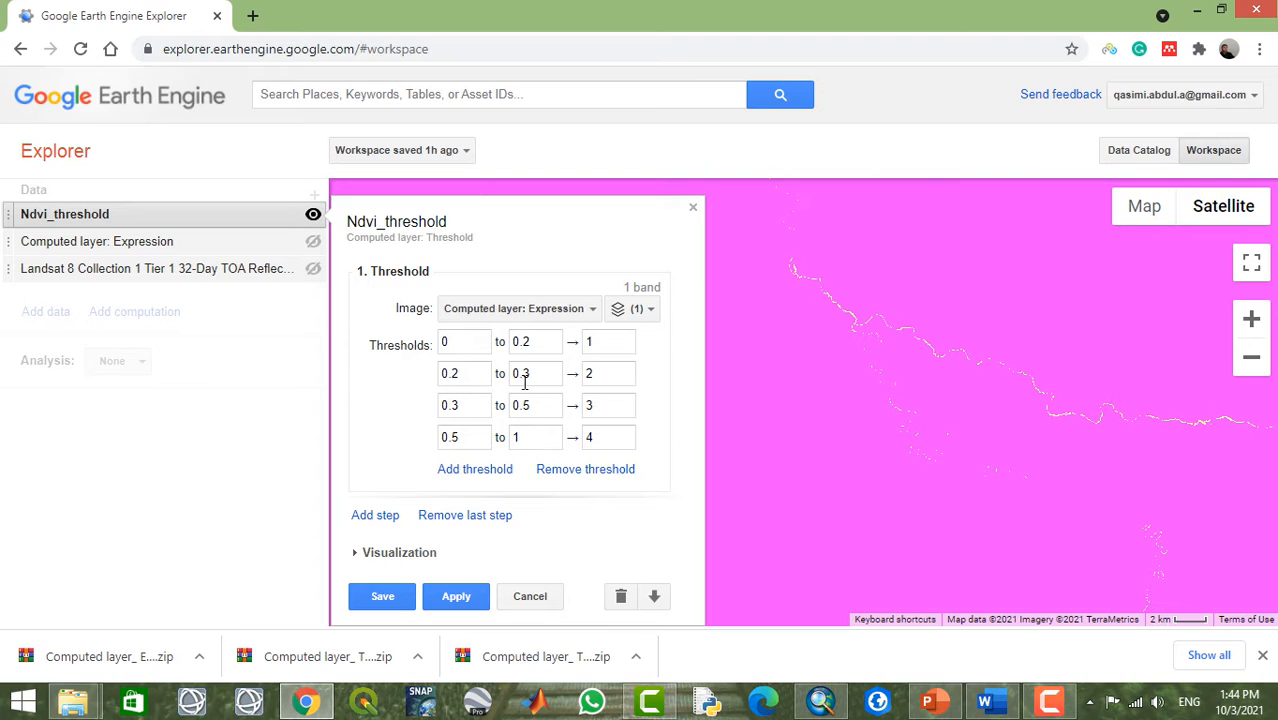
pyautogui.click(487, 475)
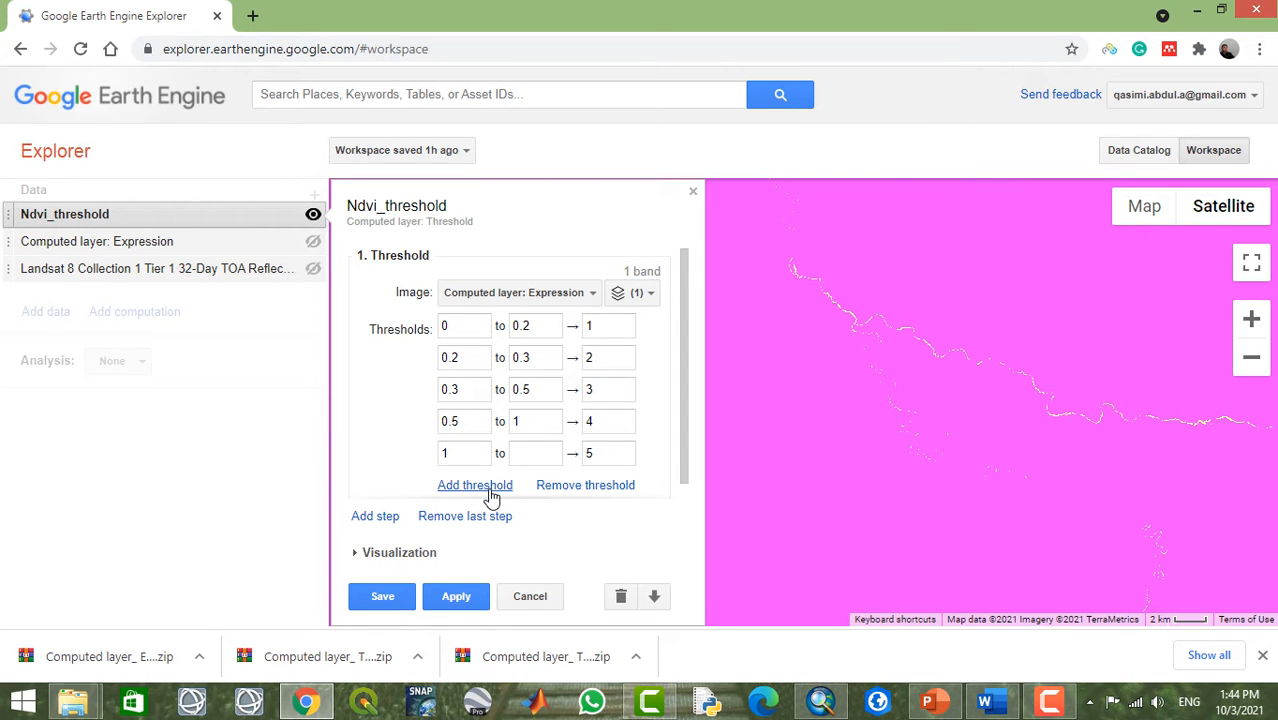
pyautogui.click(551, 485)
pyautogui.click(450, 384)
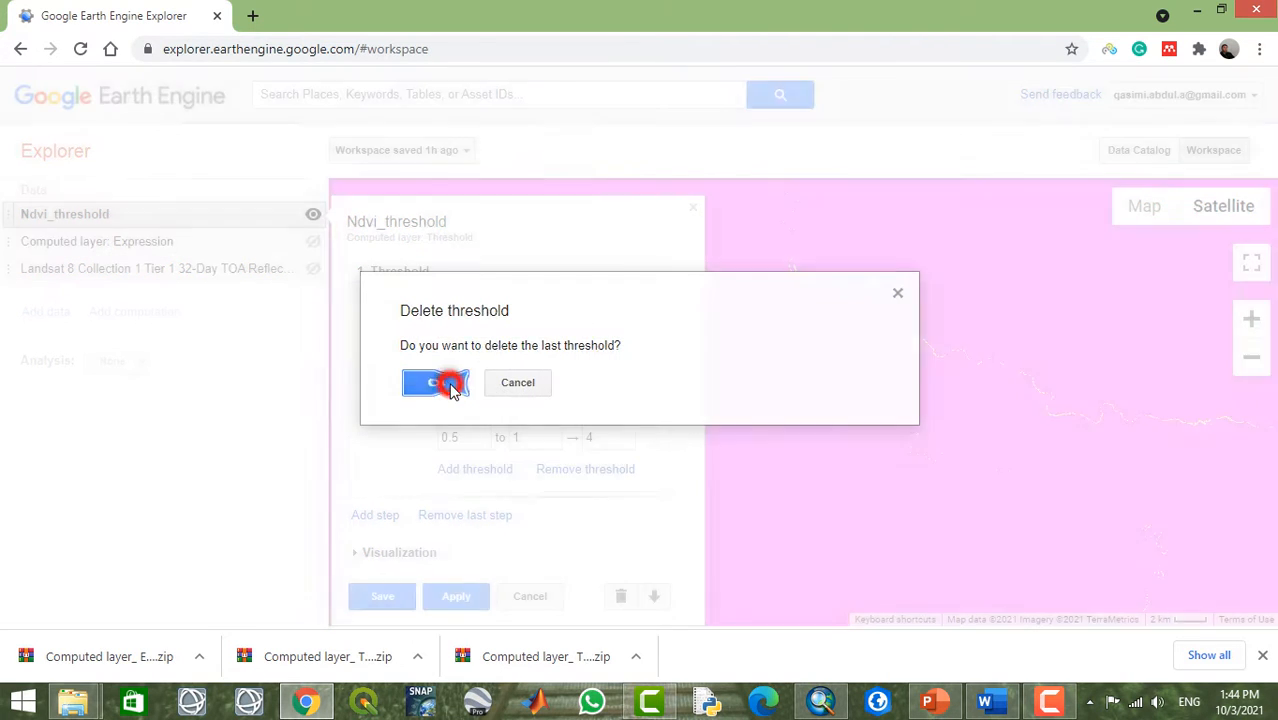
# Step: Delete the 0.5 to 1 threshold range, set the upper limit of the third range to 1 and apply the change
pyautogui.click(576, 469)
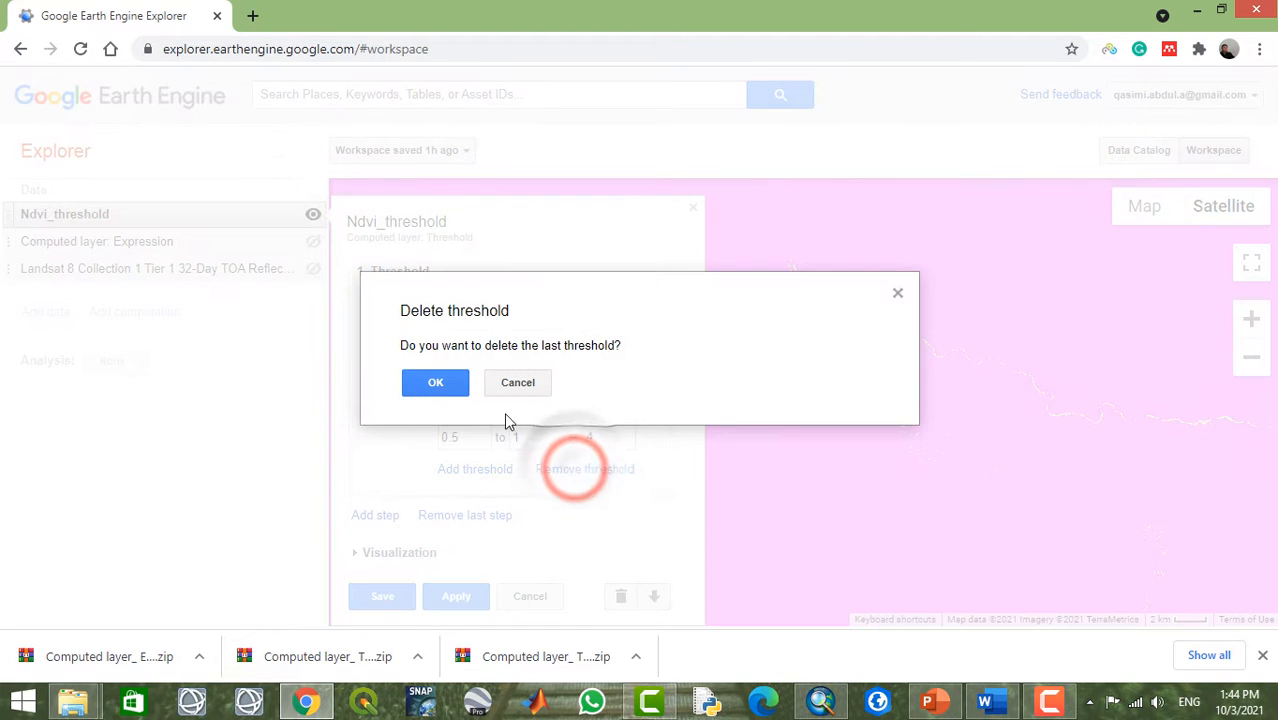
pyautogui.click(440, 383)
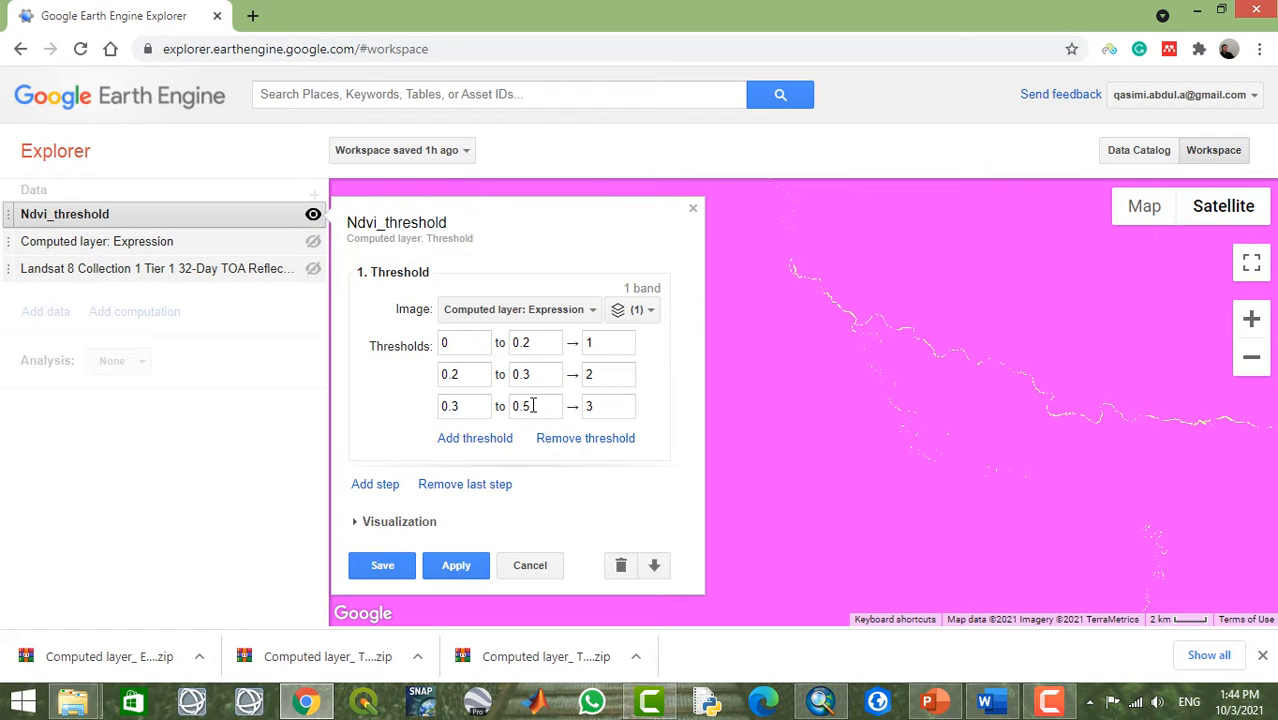
pyautogui.doubleClick(530, 405)
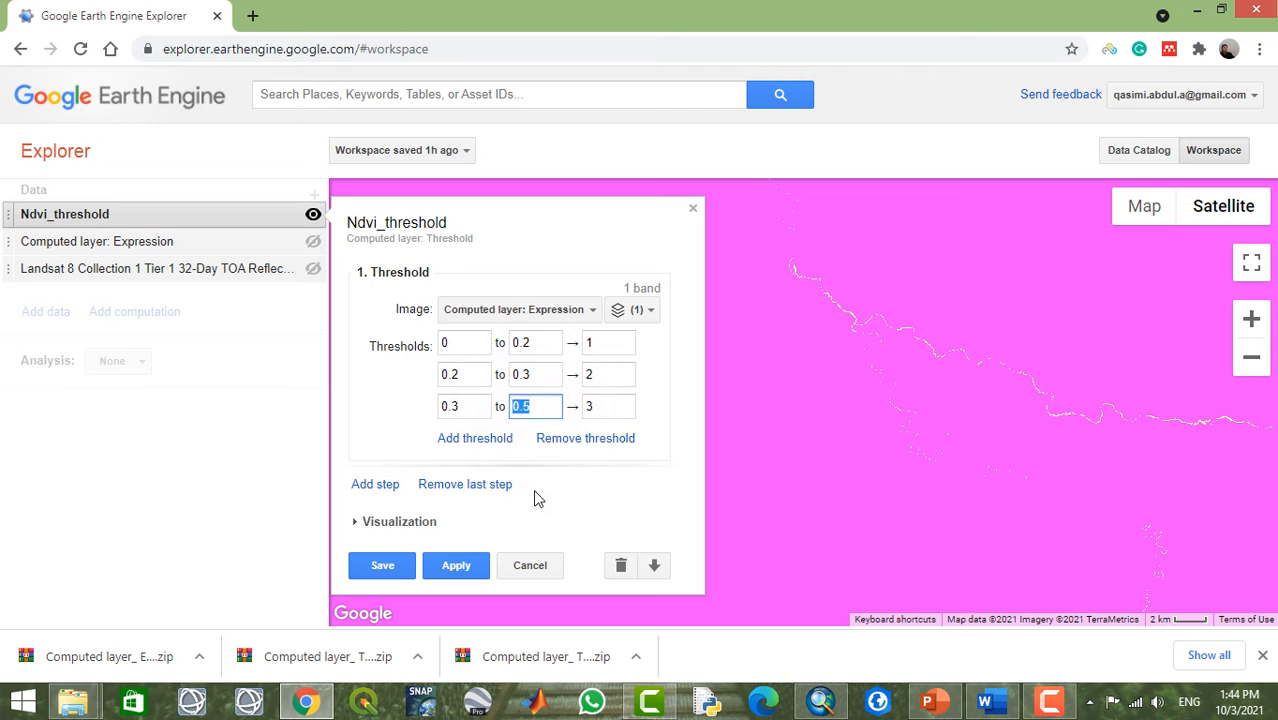
pyautogui.write('1')
pyautogui.click(459, 566)
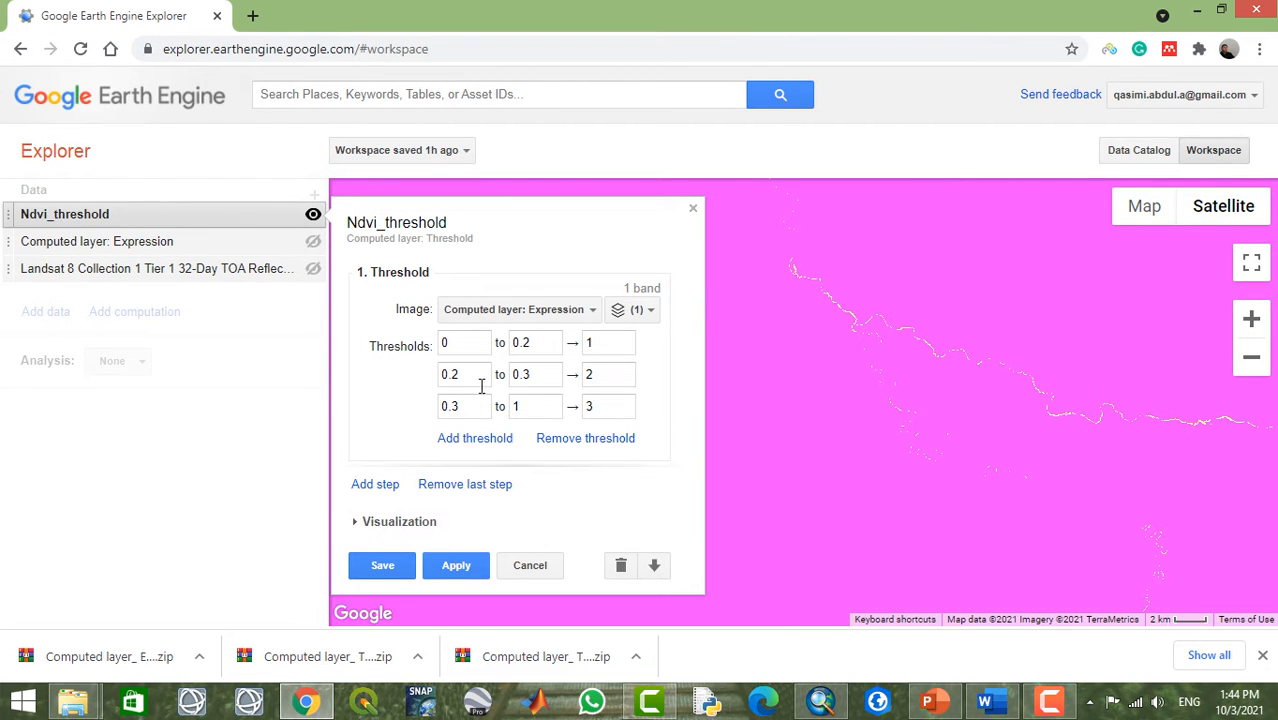
# Step: Delete the third threshold range, apply the remaining two ranges and view the reclassified layer around Kunduz
pyautogui.click(485, 342)
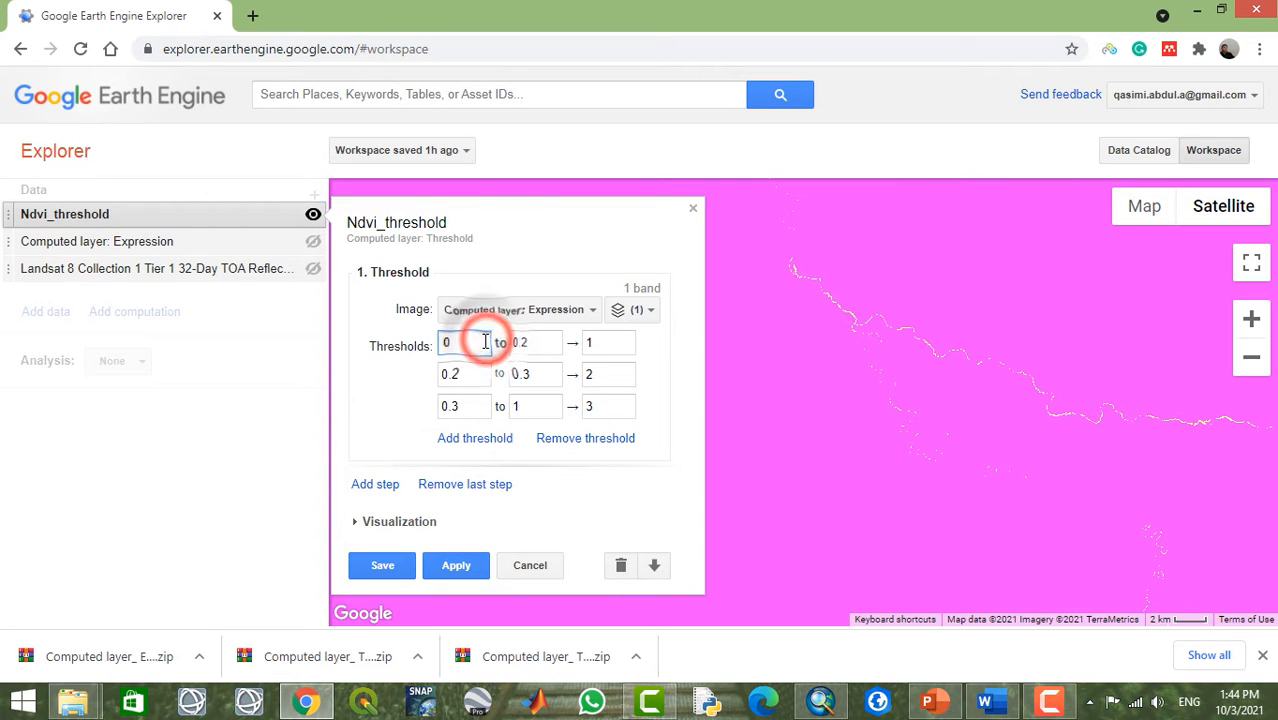
pyautogui.click(570, 440)
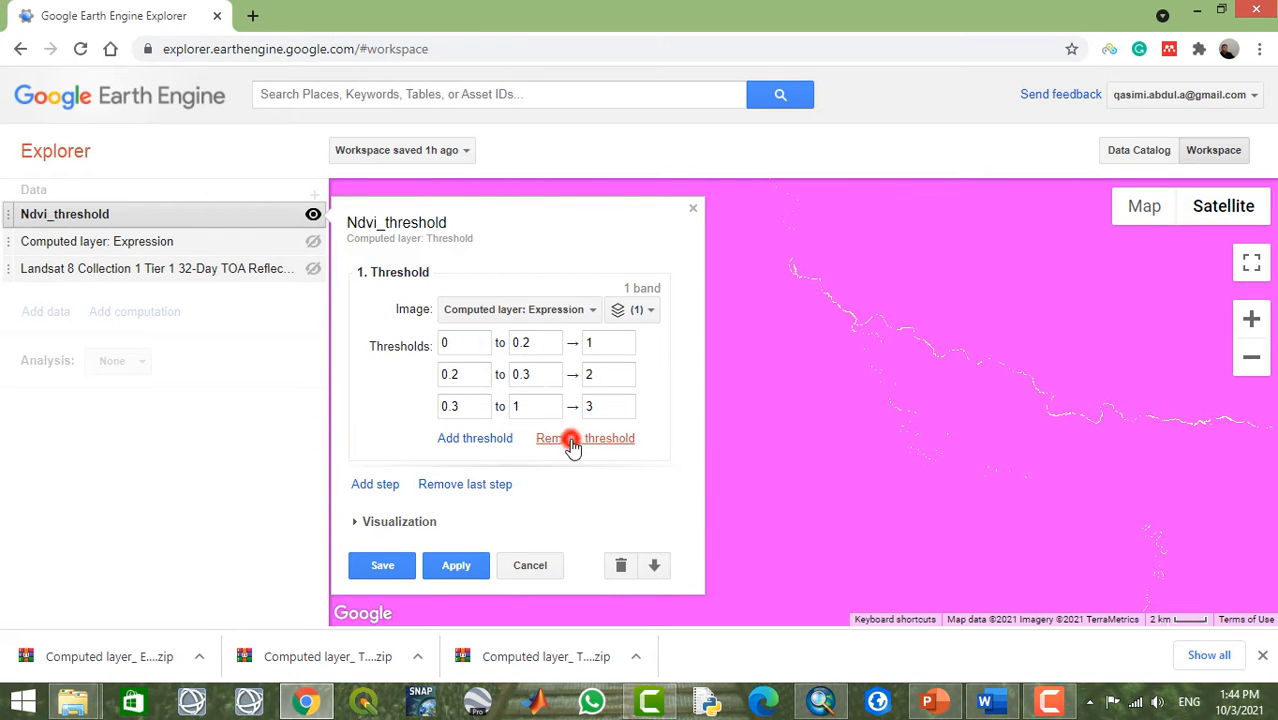
pyautogui.click(456, 396)
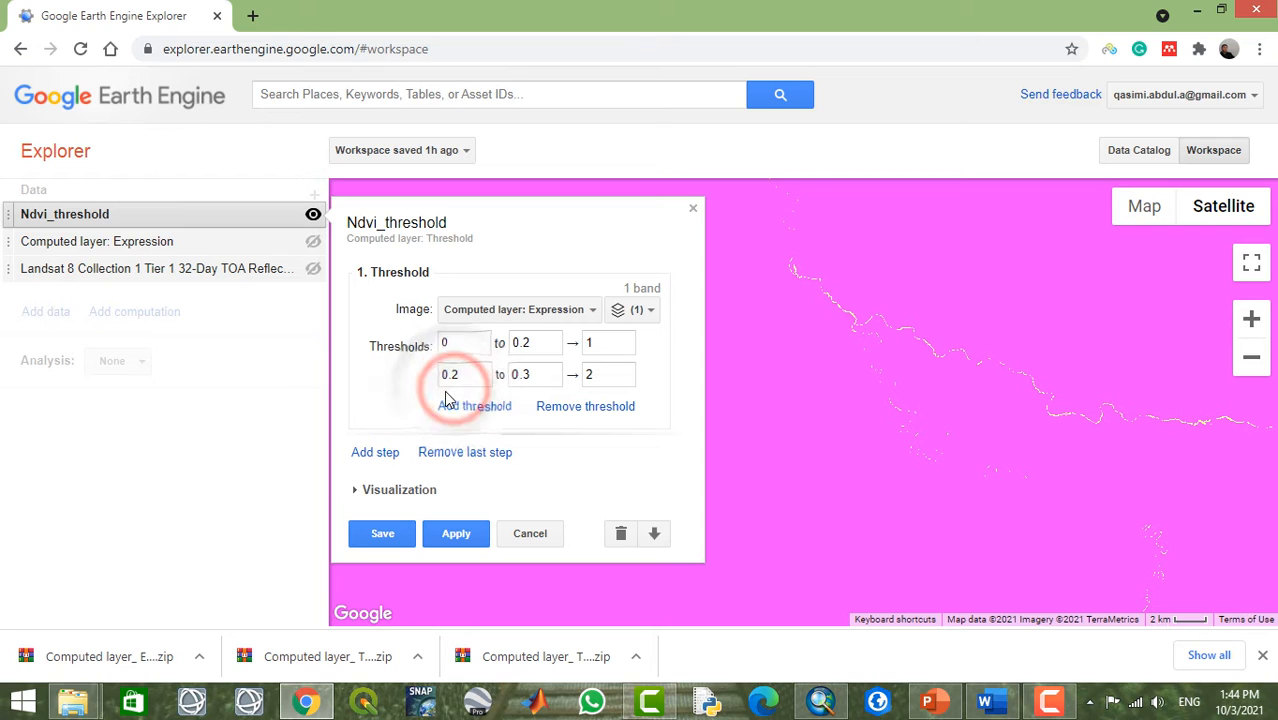
pyautogui.click(445, 535)
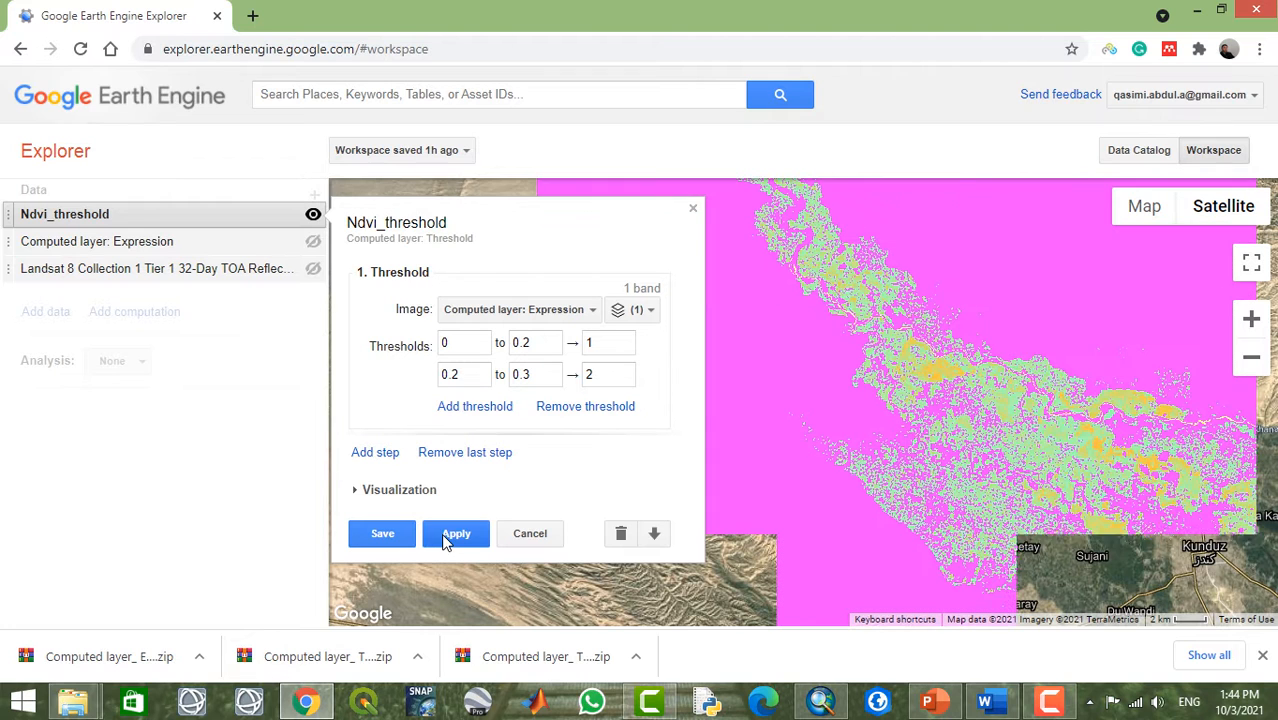
pyautogui.doubleClick(1108, 486)
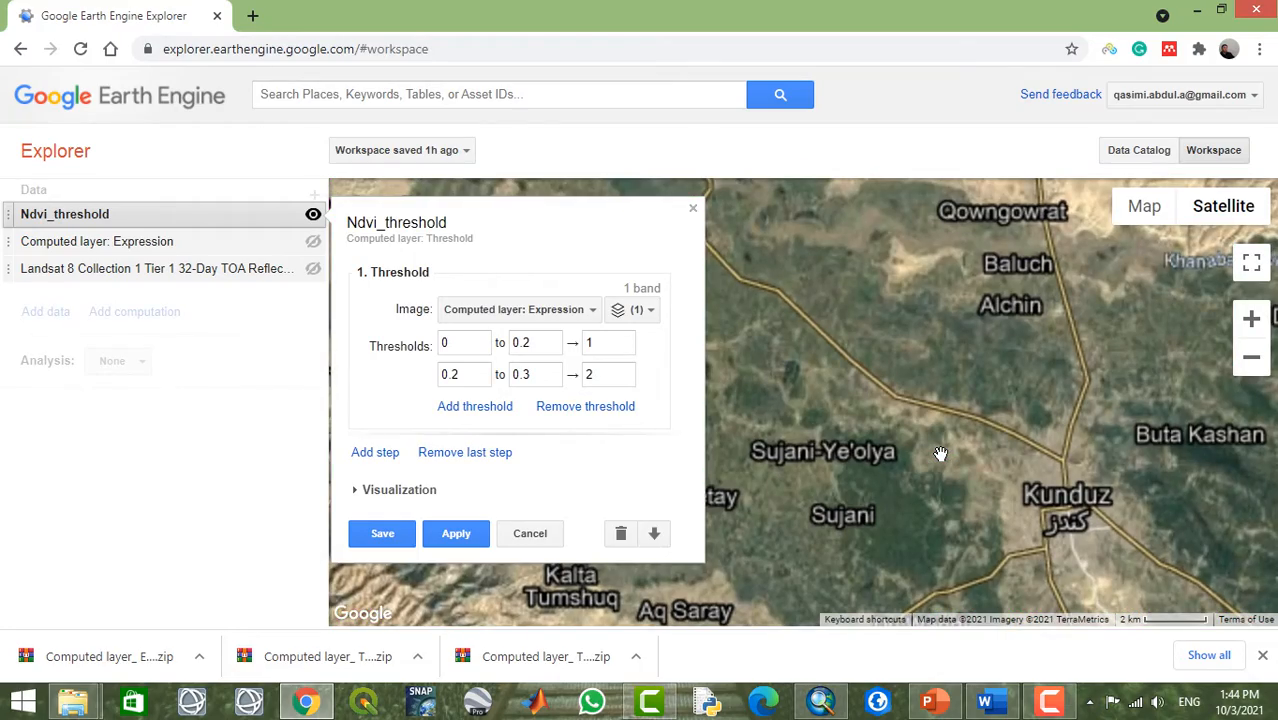
pyautogui.moveTo(1222, 517); pyautogui.dragTo(1130, 478)
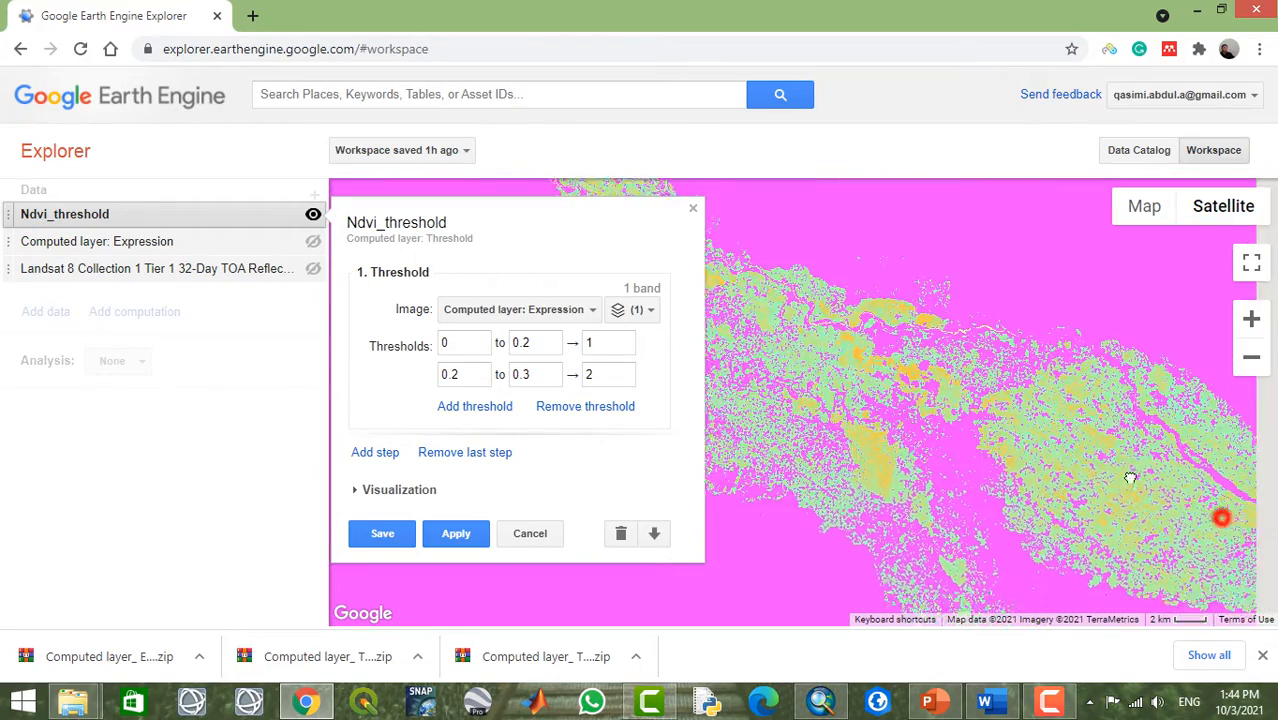
# Step: Close the Ndvi_threshold settings without saving, hide that layer and show Computed layer: Expression instead
pyautogui.moveTo(1218, 590); pyautogui.dragTo(961, 422)
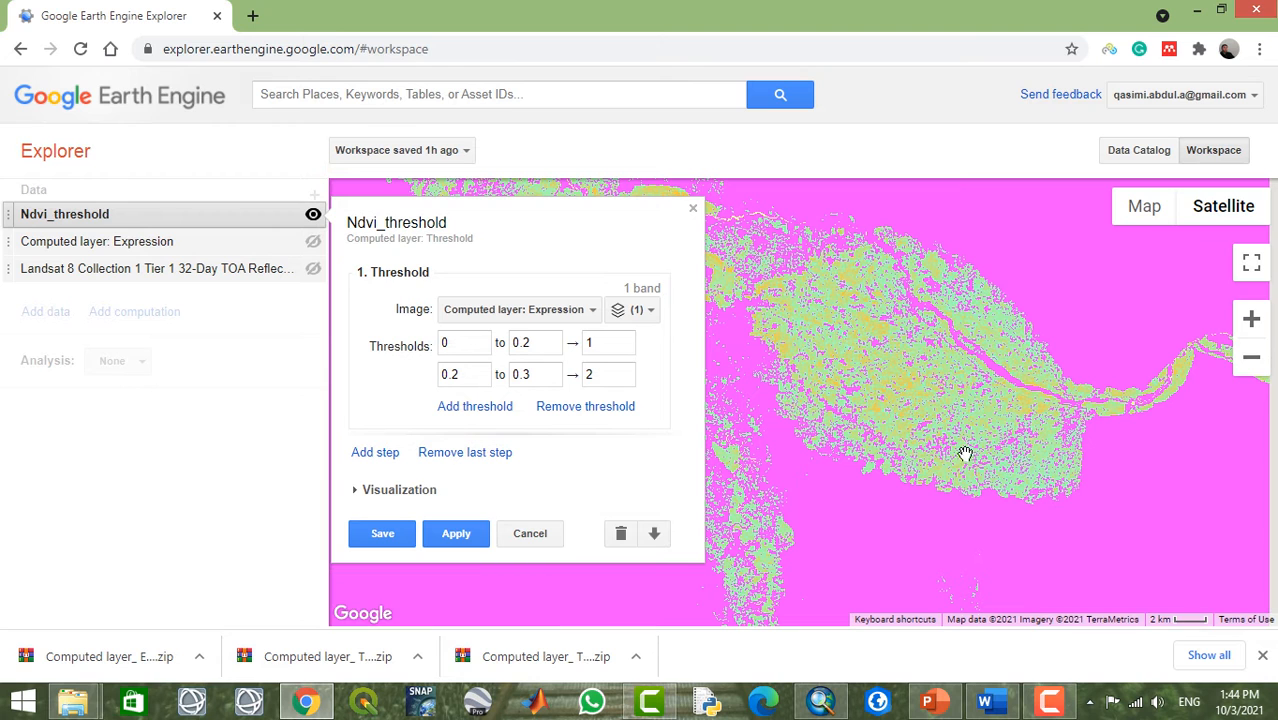
pyautogui.moveTo(879, 406); pyautogui.dragTo(972, 398)
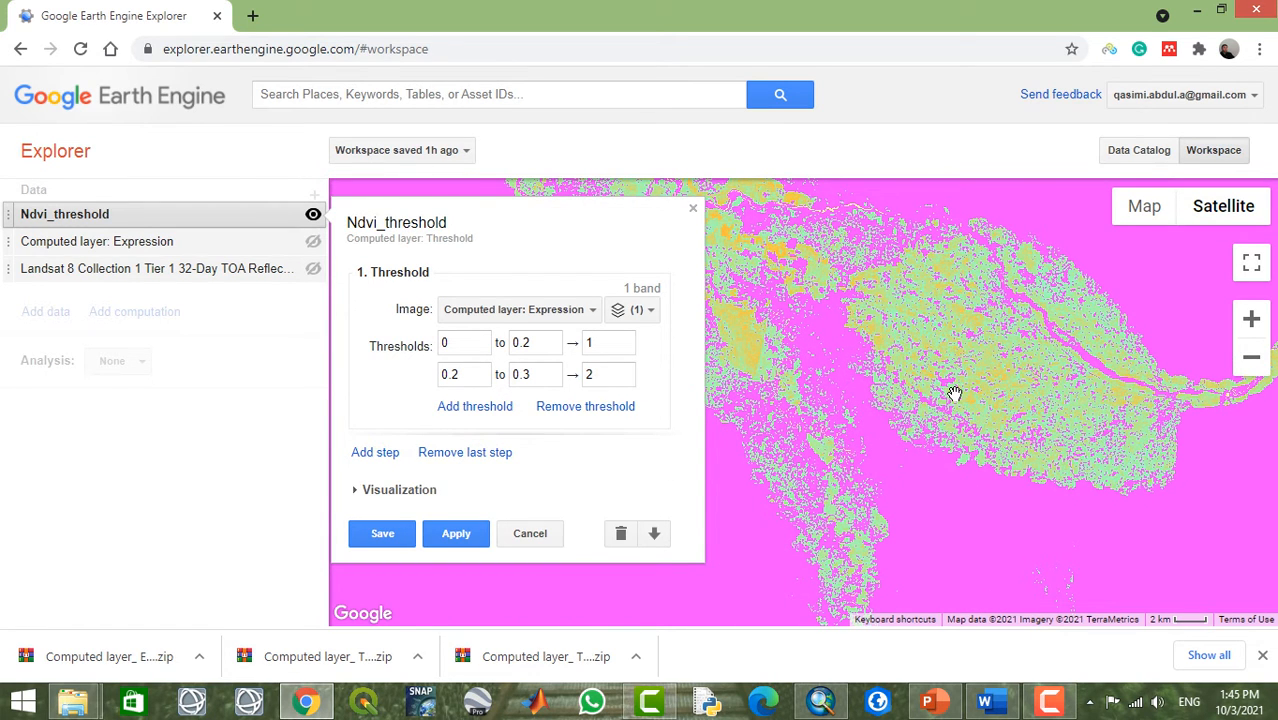
pyautogui.scroll(3, 954, 393)
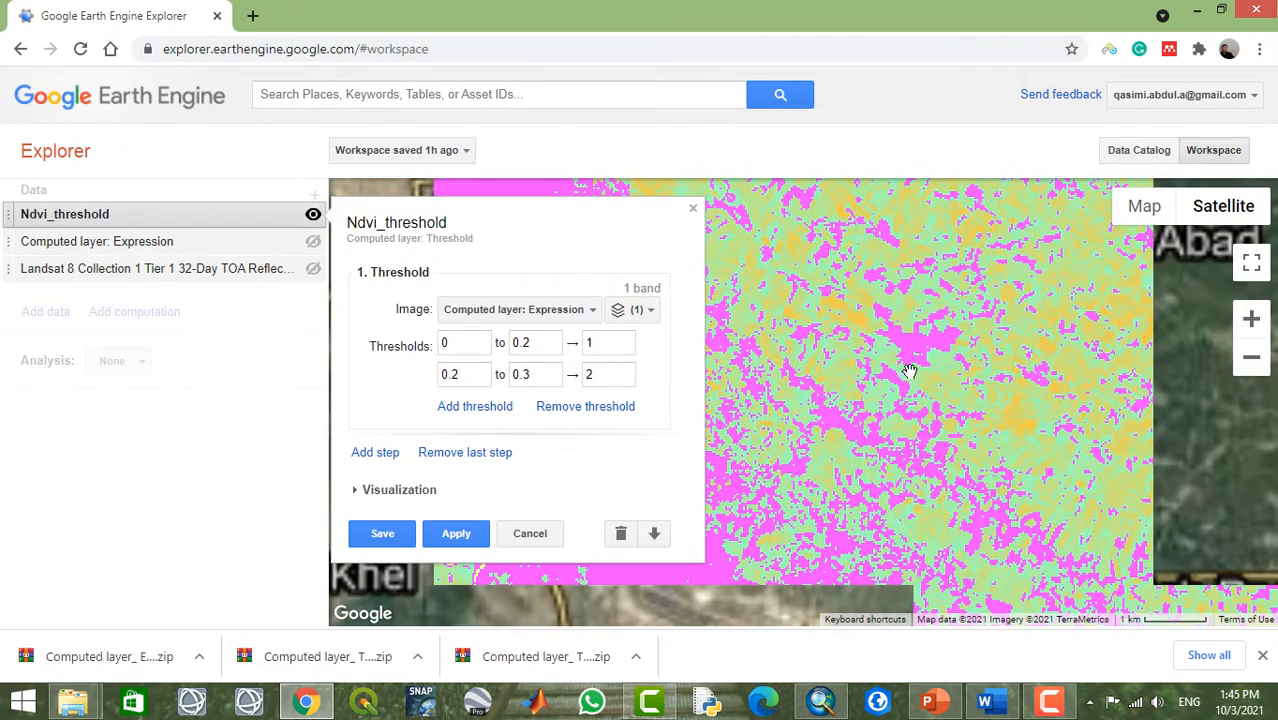
pyautogui.moveTo(918, 339); pyautogui.dragTo(921, 470)
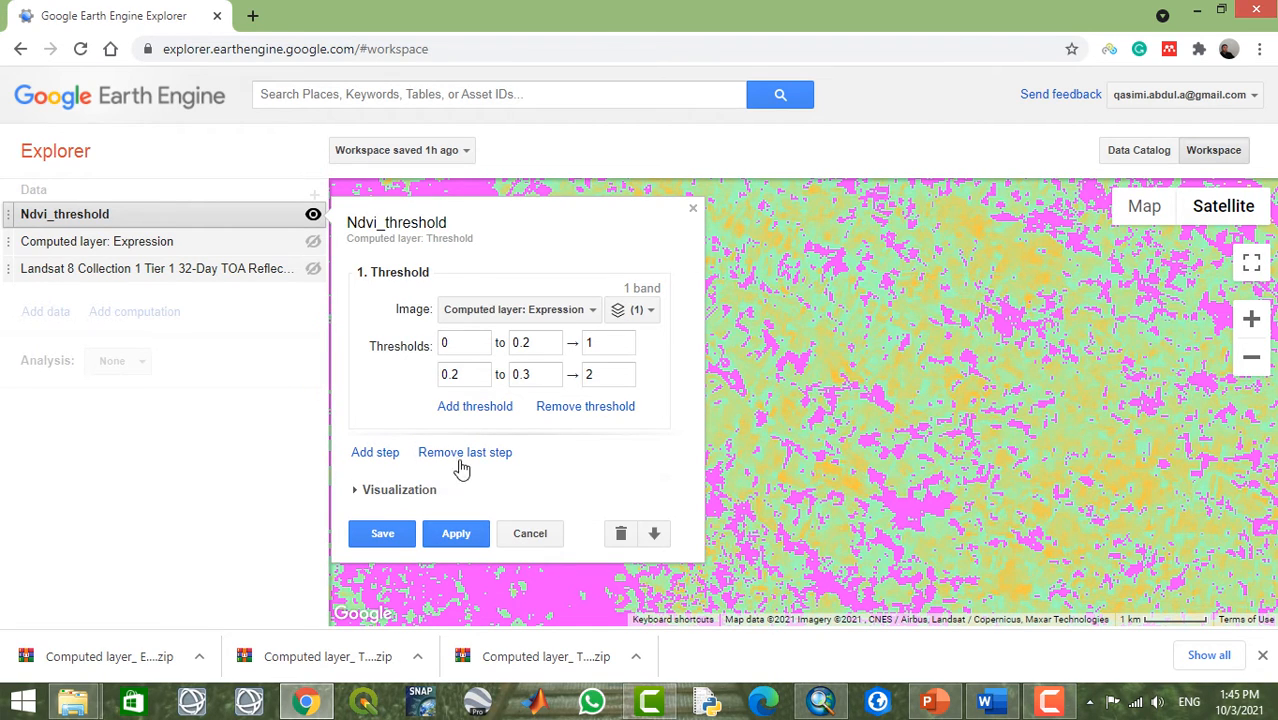
pyautogui.click(520, 532)
pyautogui.click(313, 216)
pyautogui.click(313, 241)
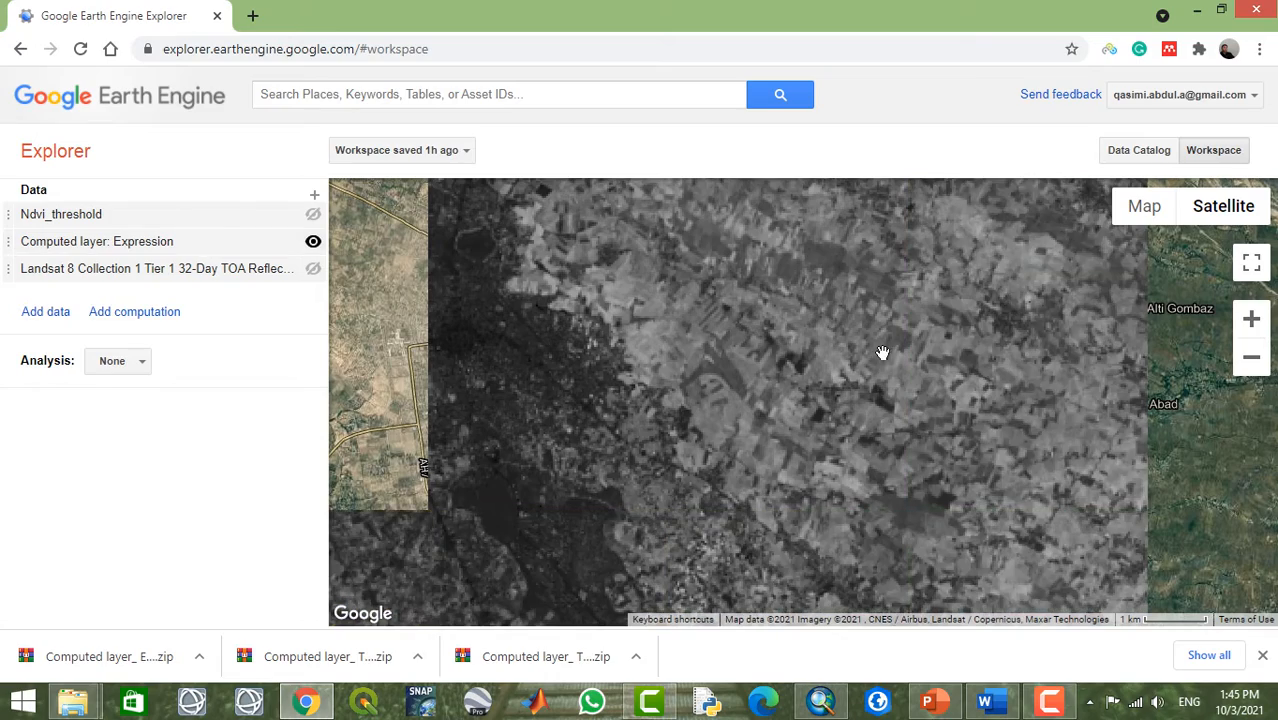
# Step: Examine the greyscale NDVI expression layer westward from the Kunduz farmland to the fan-shaped vegetated area
pyautogui.scroll(-1, 890, 425)
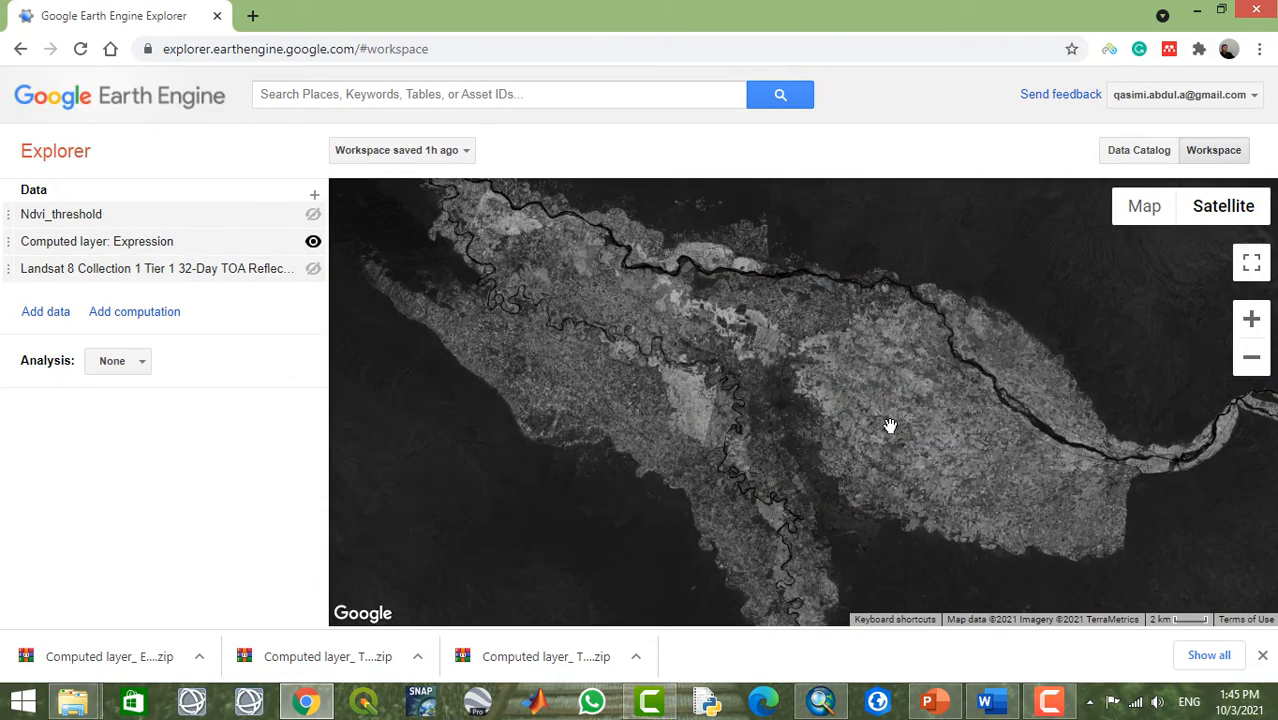
pyautogui.doubleClick(663, 385)
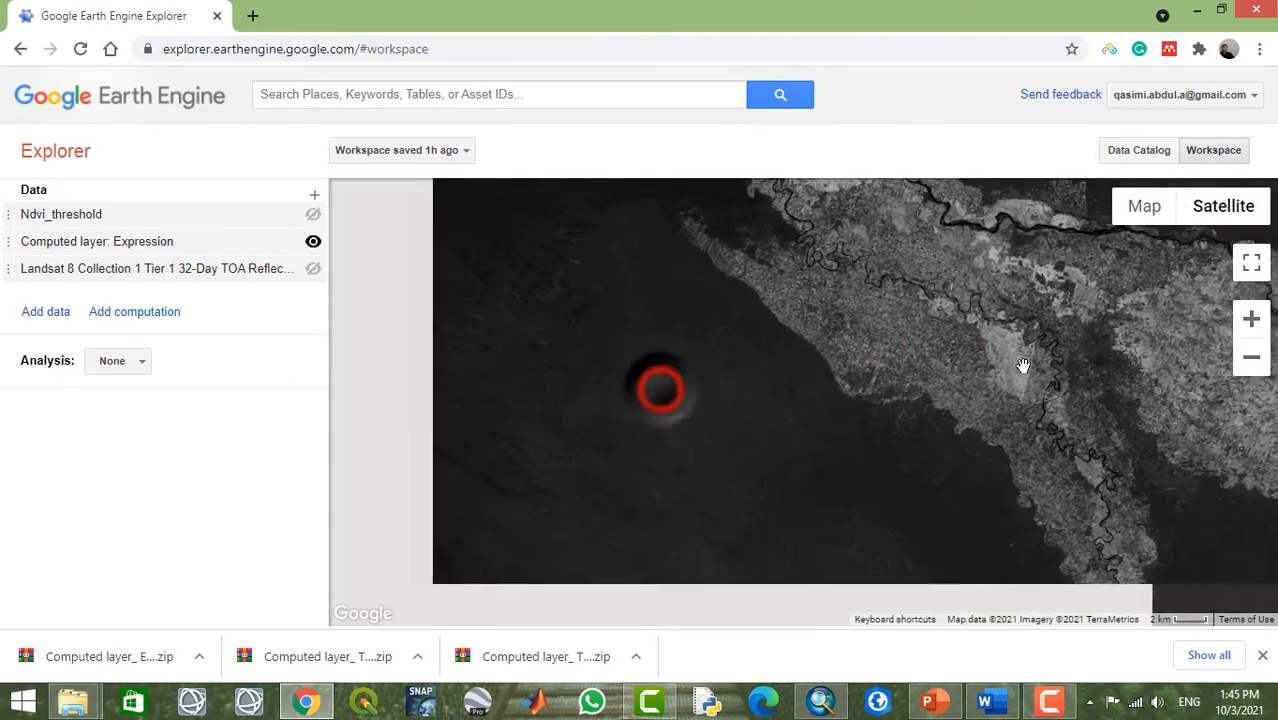
pyautogui.doubleClick(702, 422)
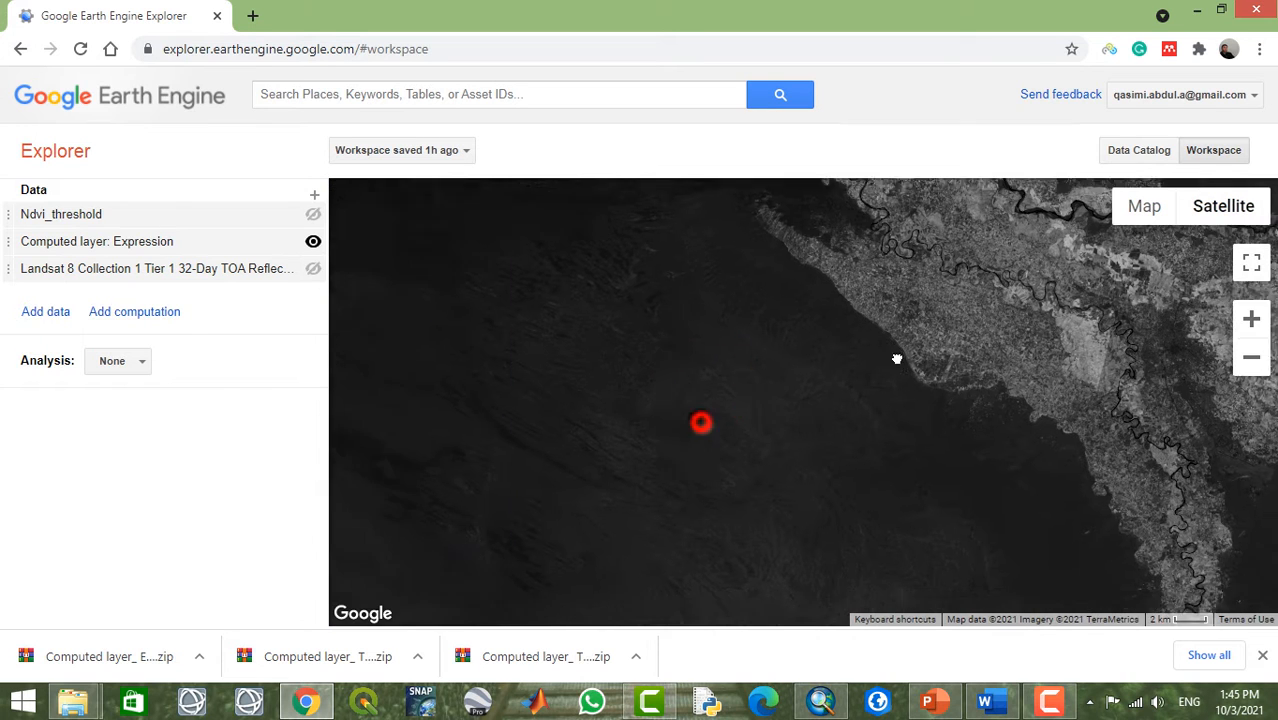
pyautogui.doubleClick(765, 431)
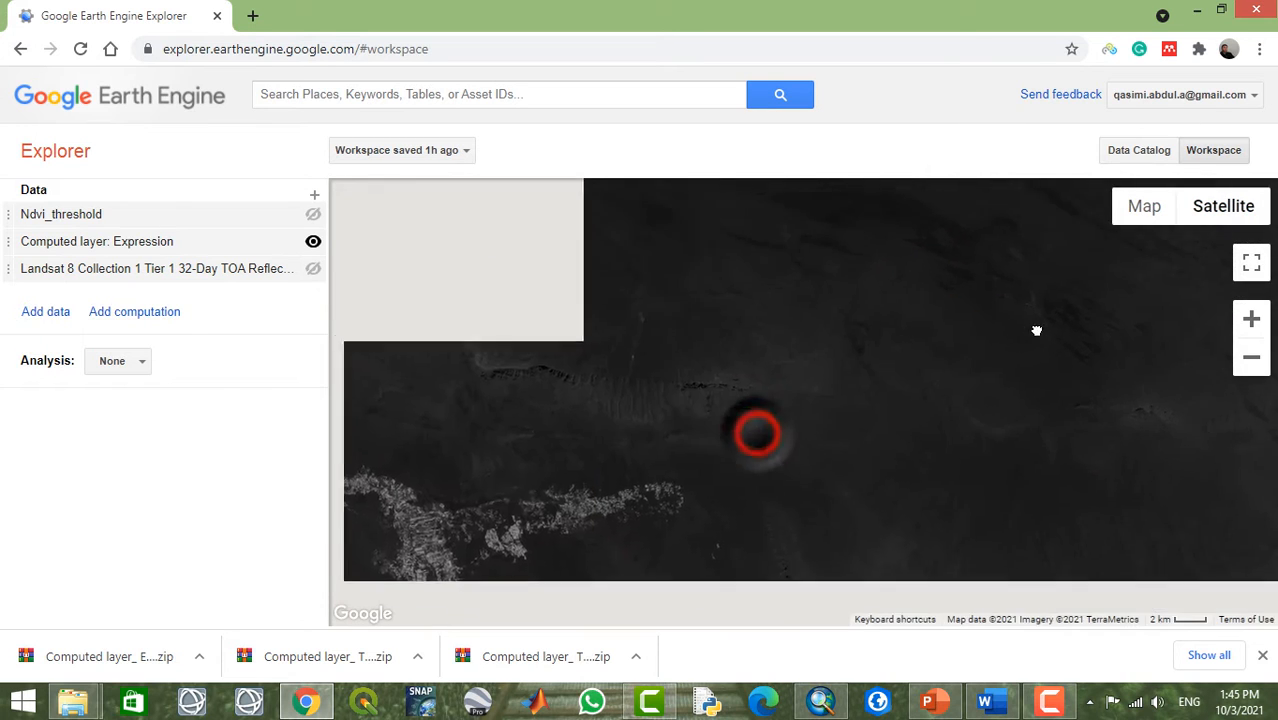
pyautogui.moveTo(715, 435); pyautogui.dragTo(929, 255)
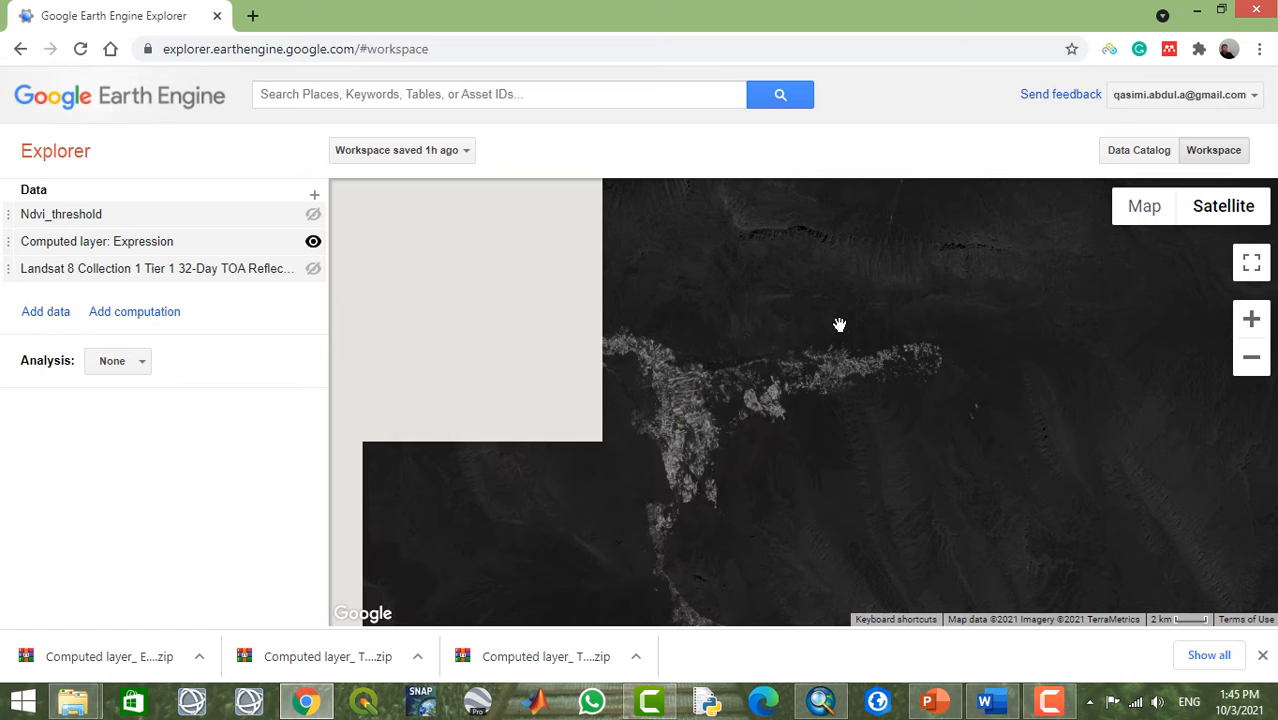
pyautogui.click(732, 324)
pyautogui.doubleClick(732, 324)
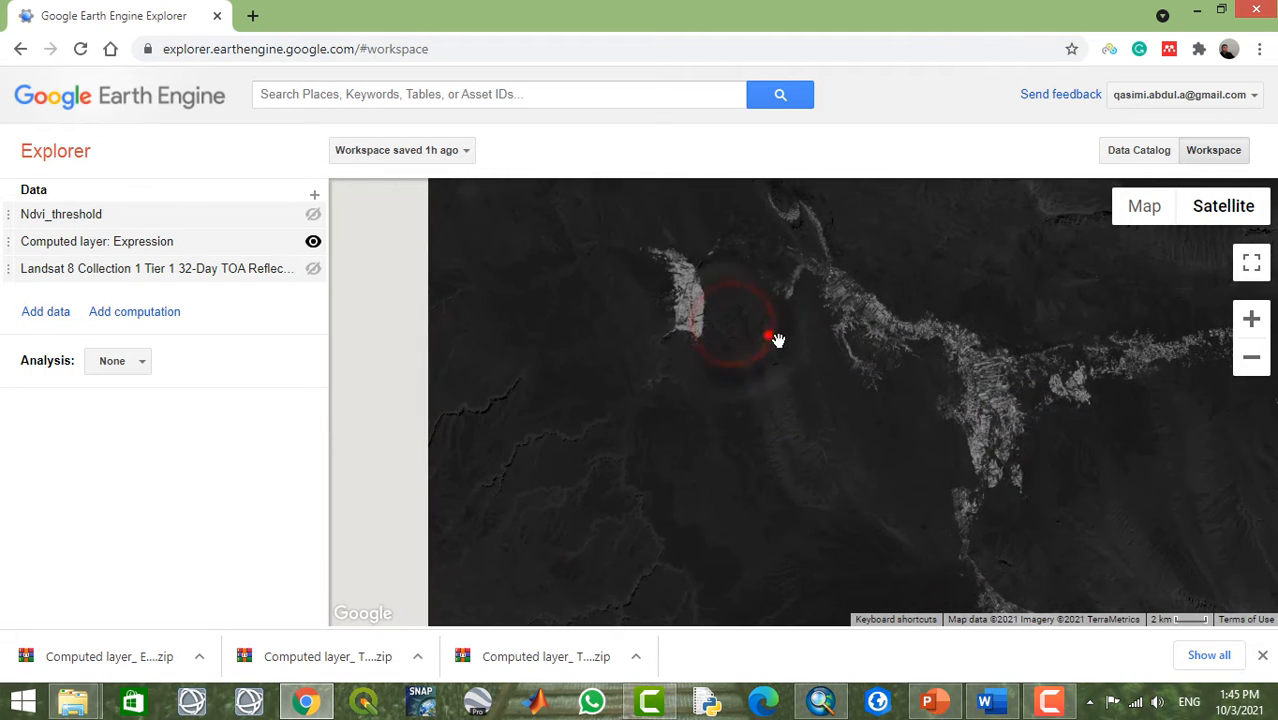
pyautogui.doubleClick(765, 337)
pyautogui.moveTo(736, 277); pyautogui.dragTo(682, 474)
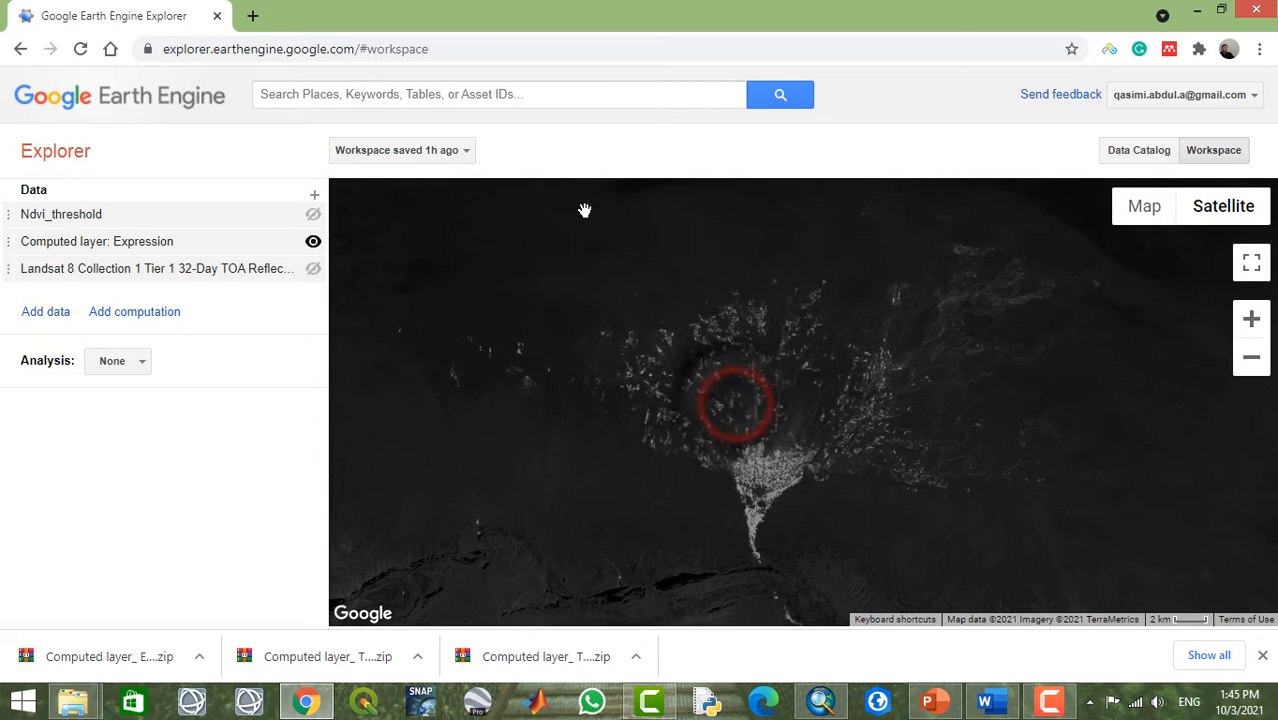
# Step: Open the download settings for Computed layer: Expression with the fan-shaped vegetated area centred in the map view
pyautogui.click(180, 252)
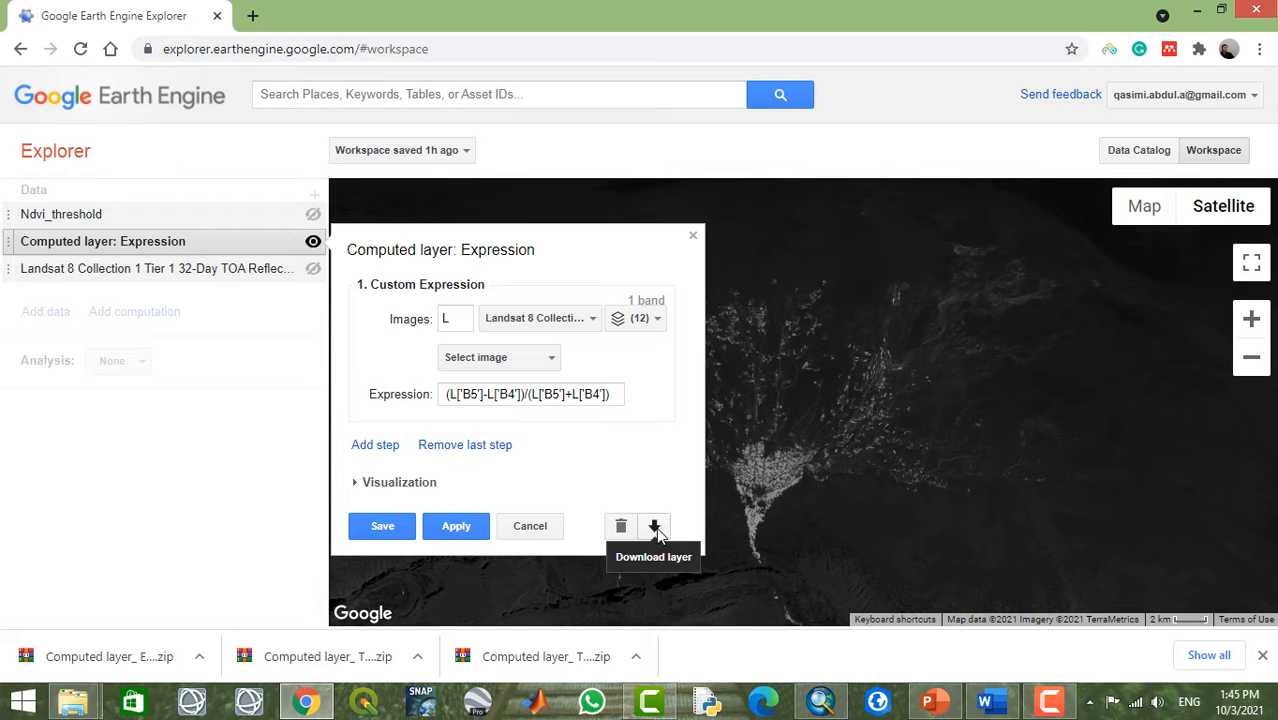
pyautogui.click(655, 528)
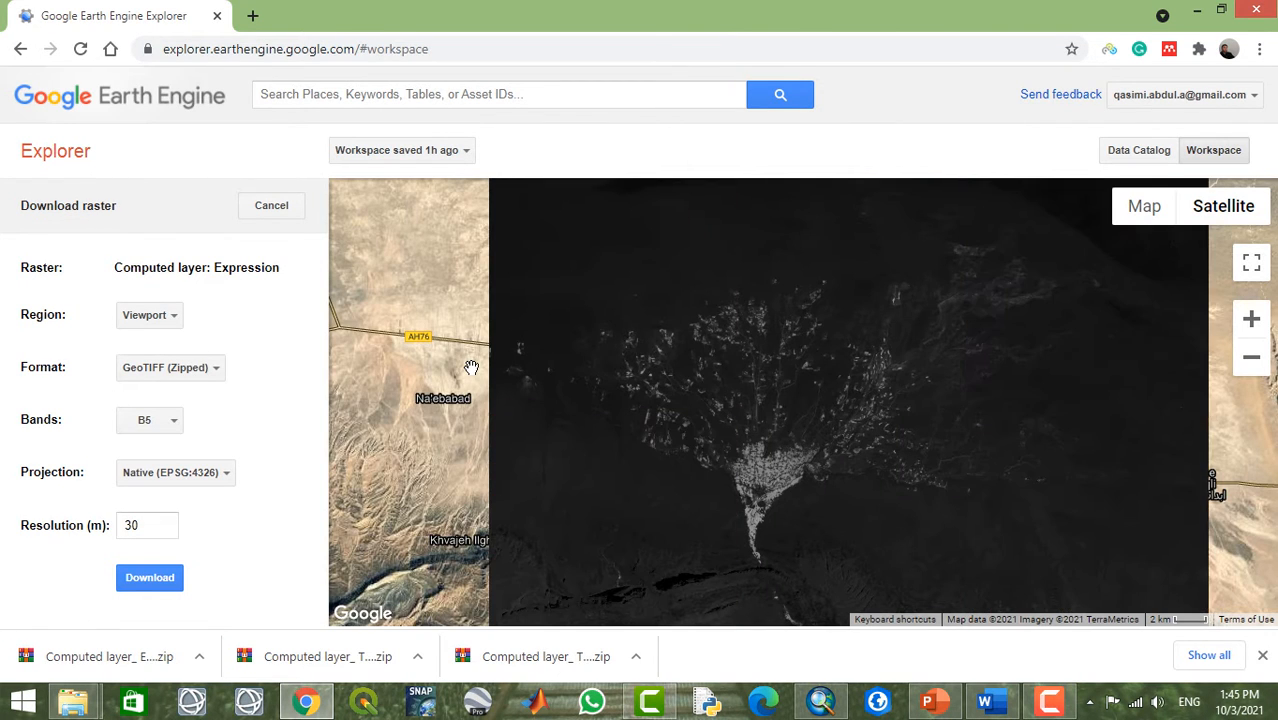
pyautogui.moveTo(538, 358); pyautogui.dragTo(867, 354)
pyautogui.moveTo(990, 386); pyautogui.dragTo(682, 362)
pyautogui.moveTo(955, 393); pyautogui.dragTo(757, 395)
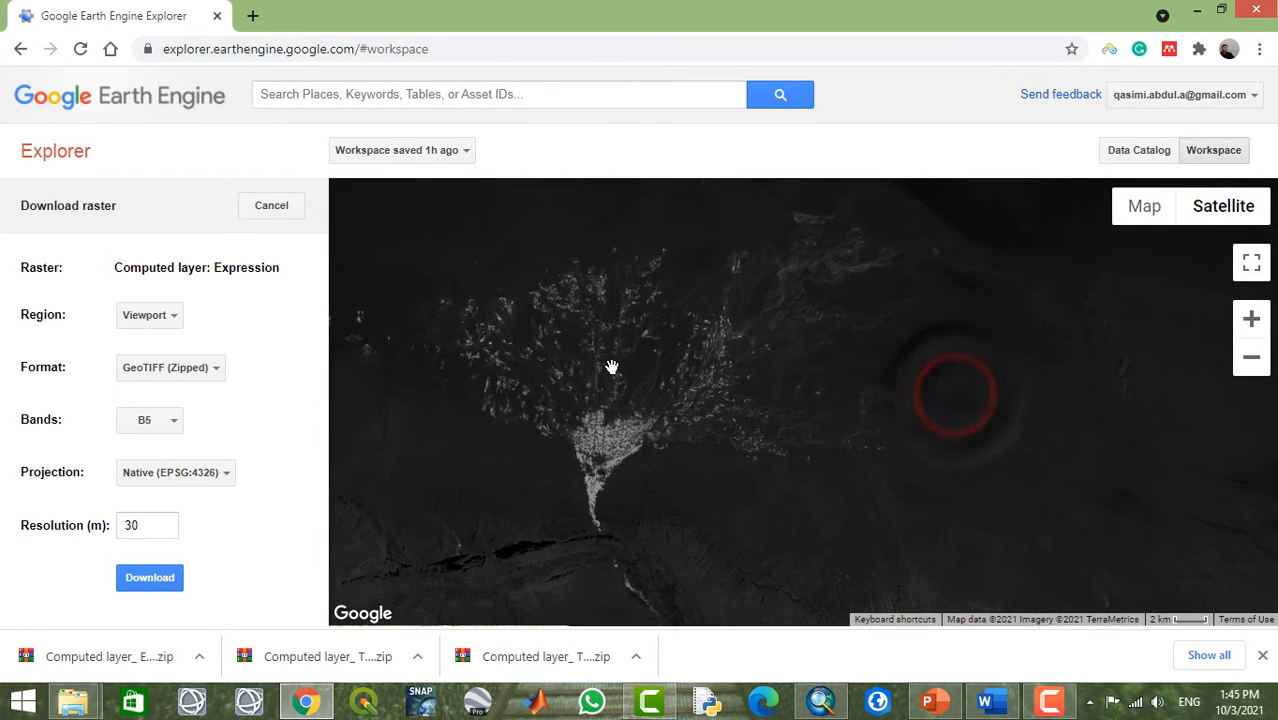
pyautogui.moveTo(607, 366); pyautogui.dragTo(662, 400)
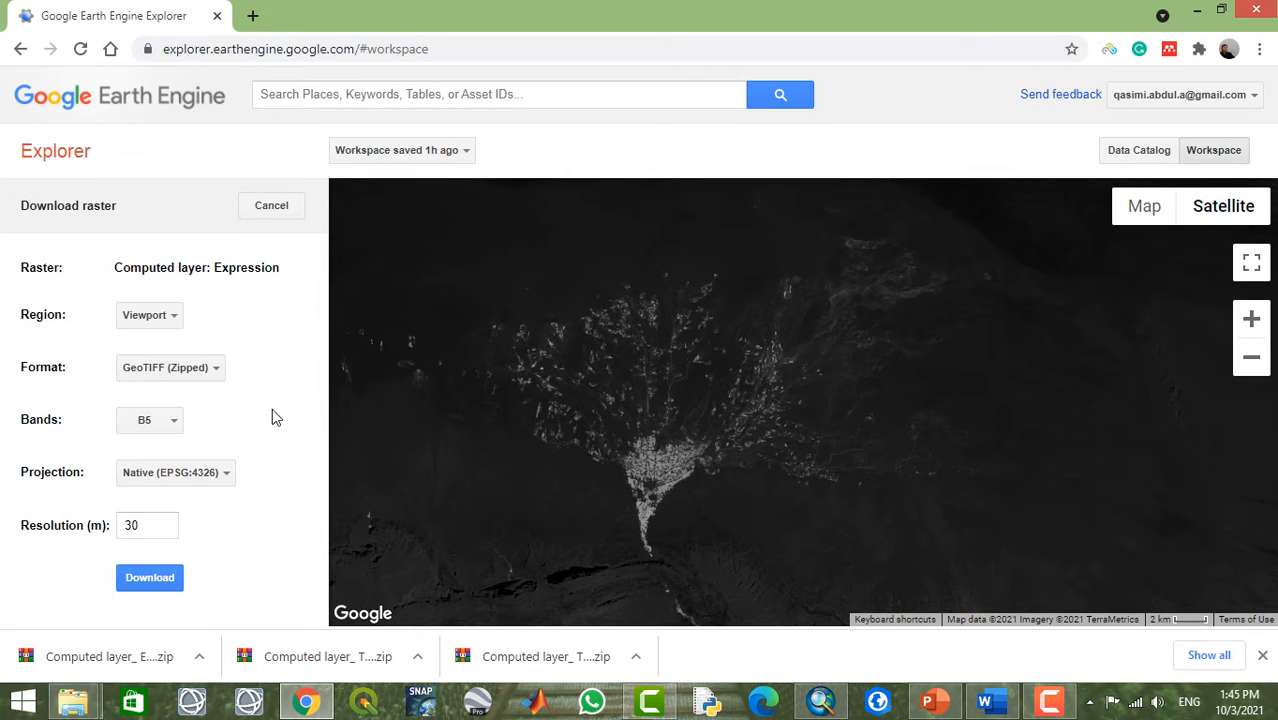
pyautogui.click(176, 316)
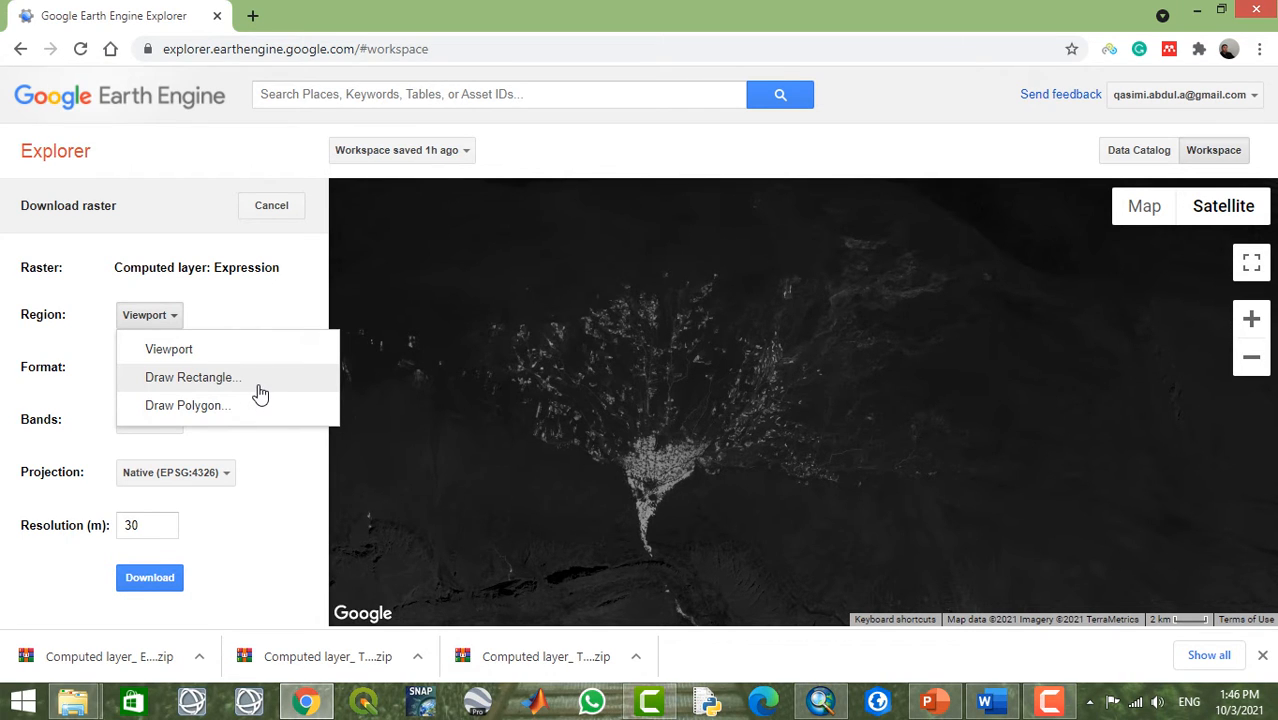
pyautogui.click(206, 408)
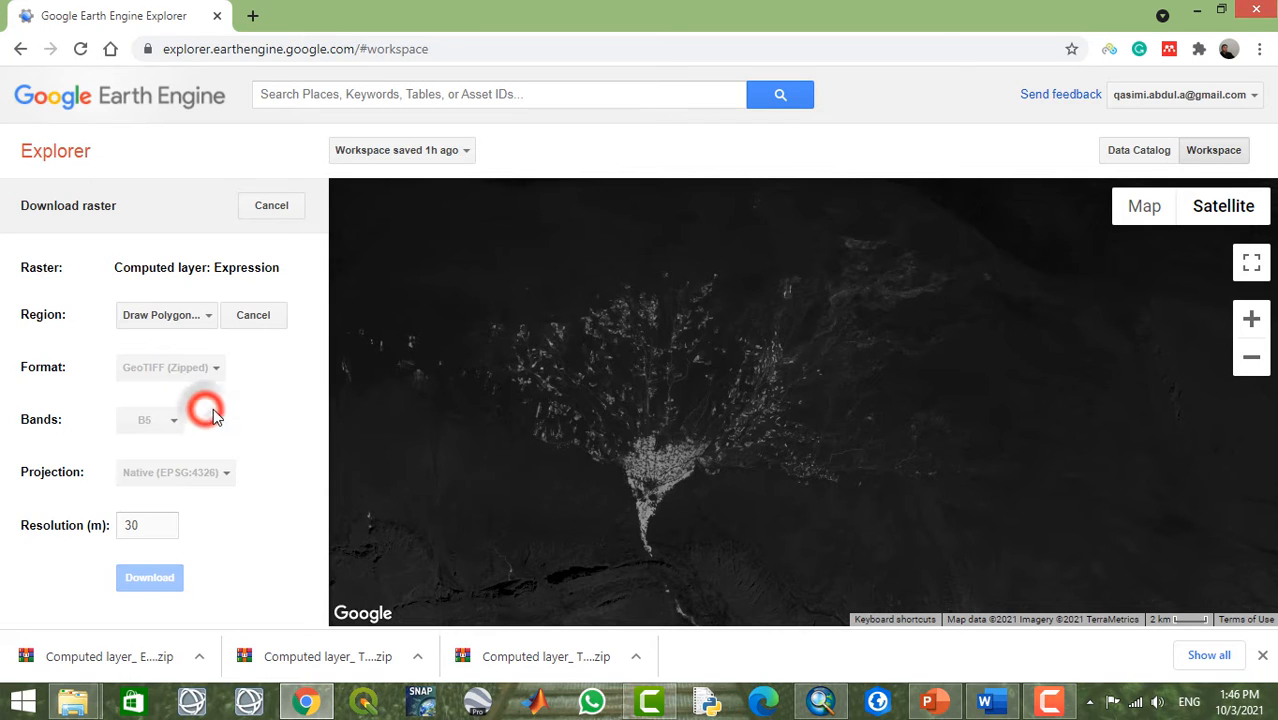
pyautogui.click(580, 490)
pyautogui.click(462, 382)
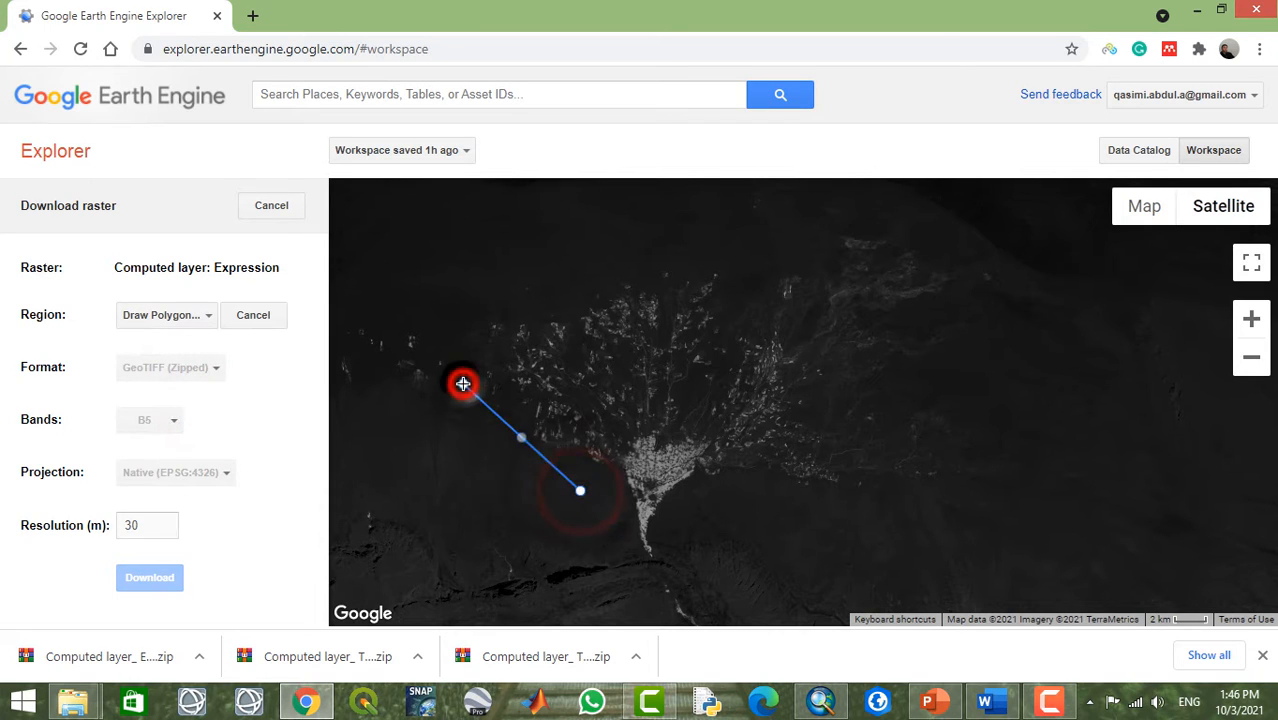
pyautogui.click(462, 382)
pyautogui.click(485, 316)
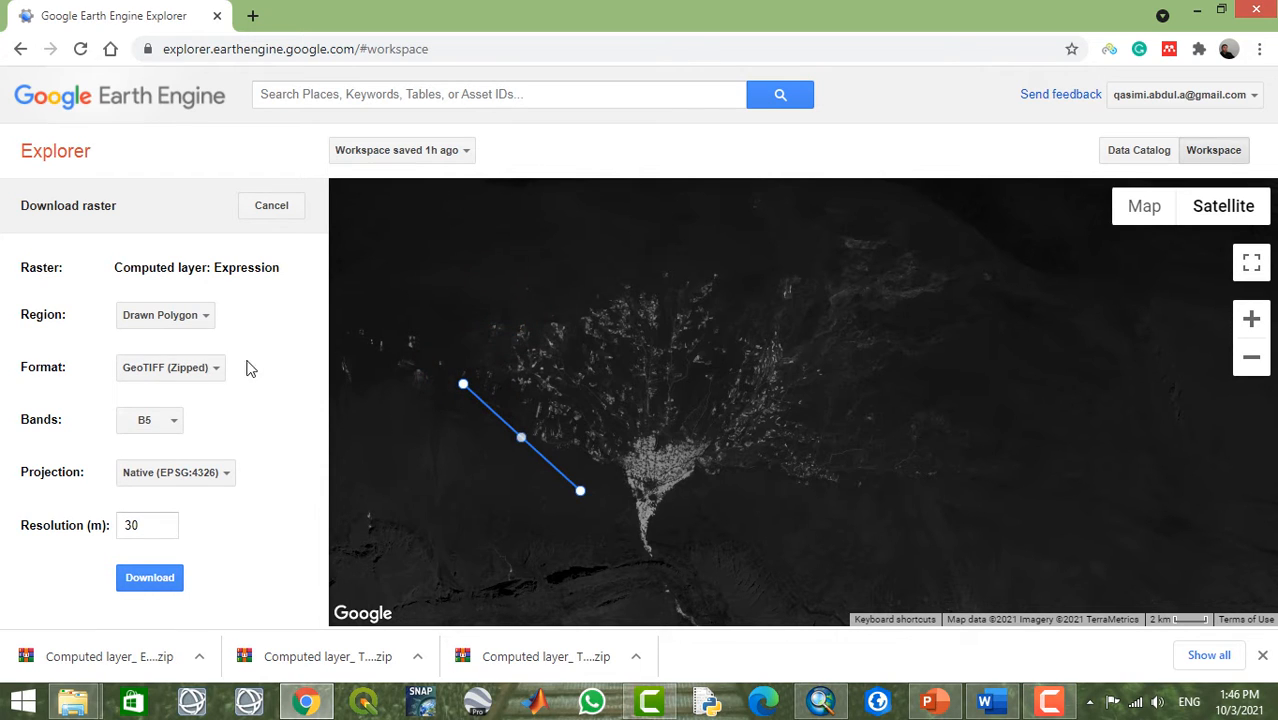
# Step: Set the download region to a hand-drawn polygon enclosing the fan-shaped vegetated area
pyautogui.click(207, 316)
pyautogui.click(199, 449)
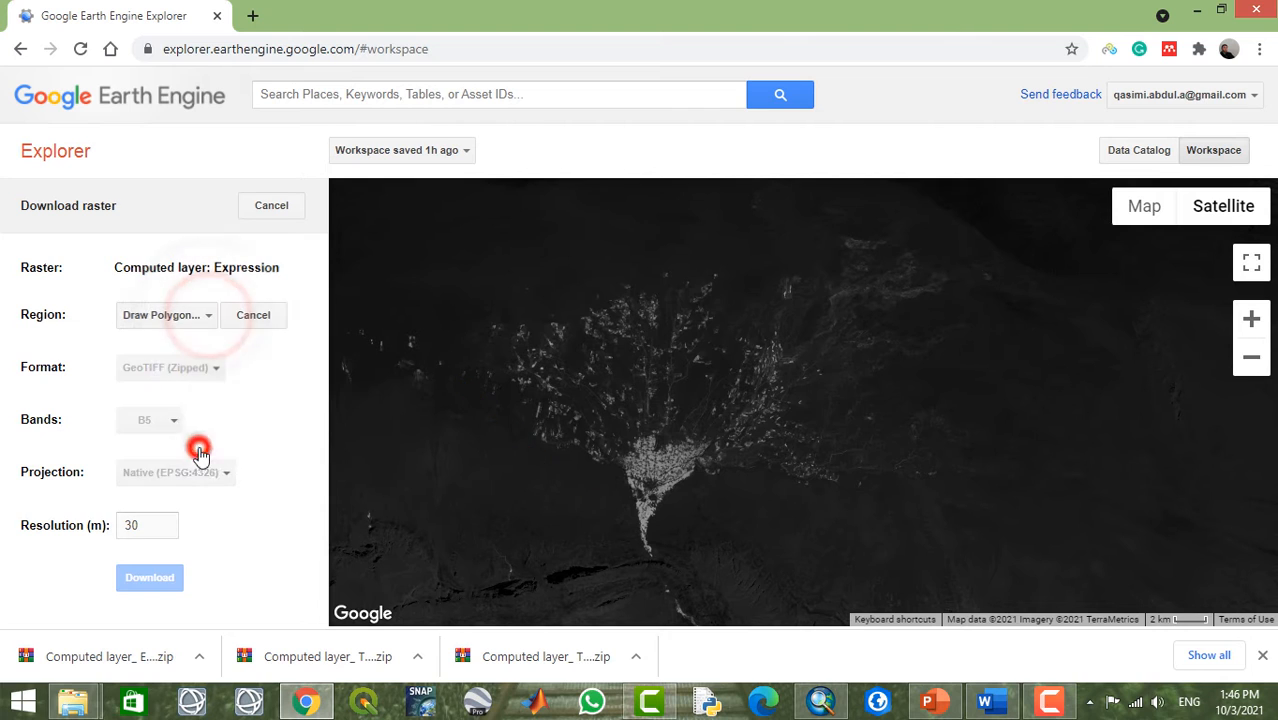
pyautogui.click(453, 376)
pyautogui.click(567, 259)
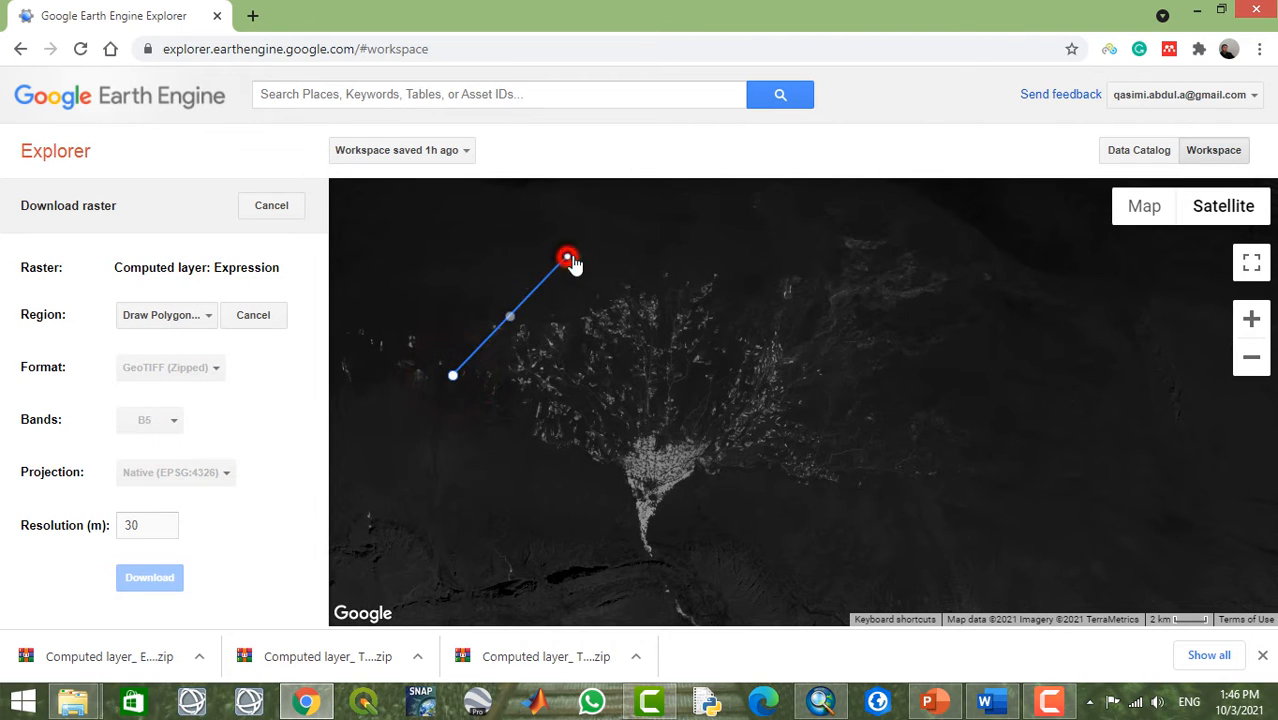
pyautogui.click(753, 288)
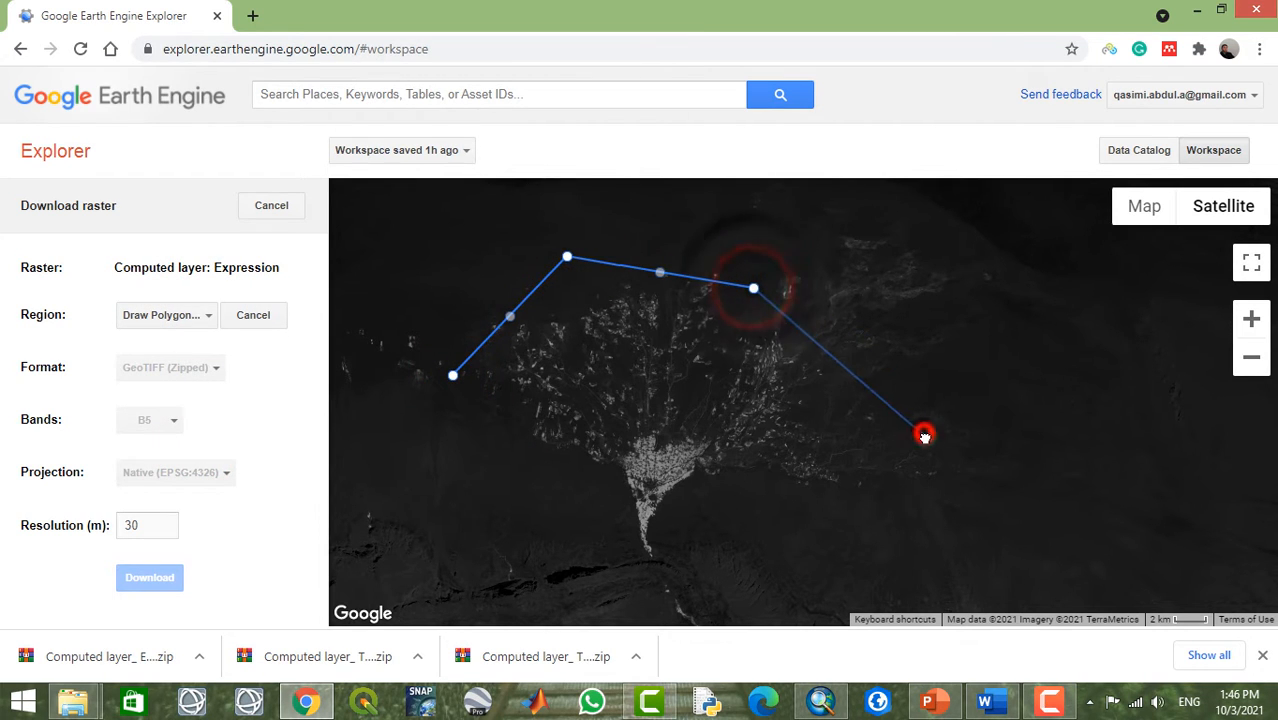
pyautogui.click(933, 449)
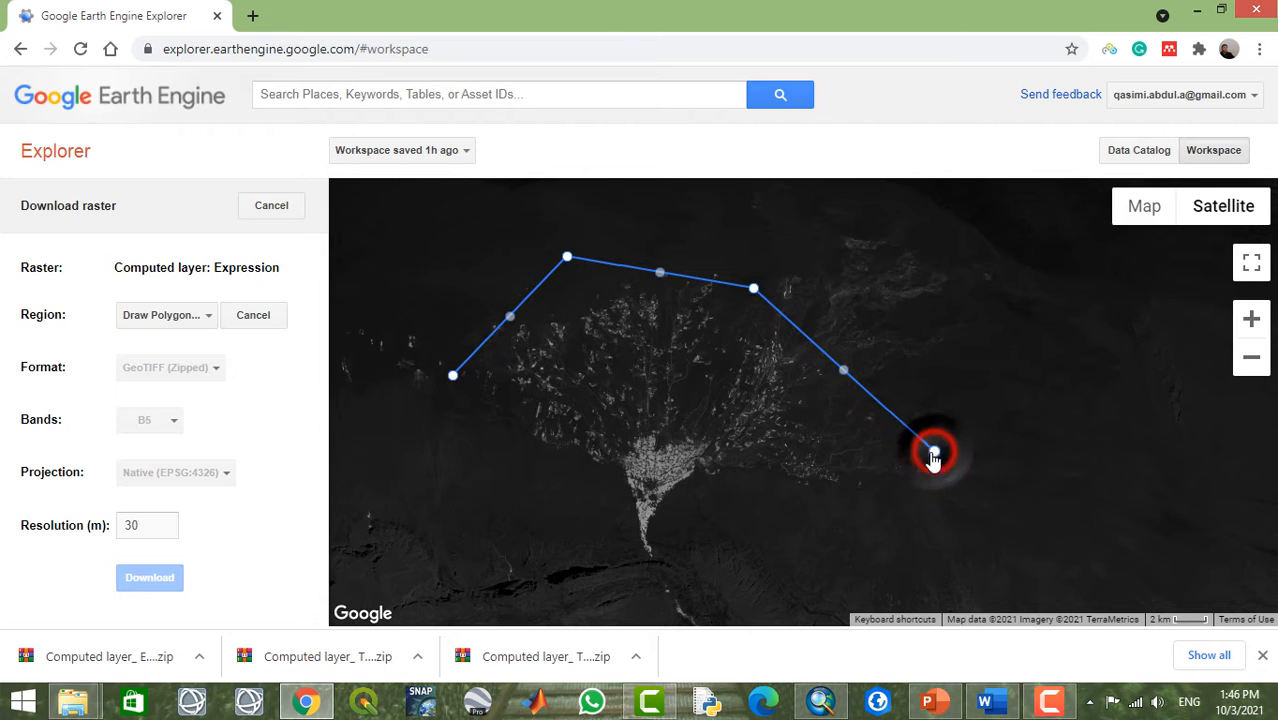
pyautogui.click(765, 543)
pyautogui.click(508, 524)
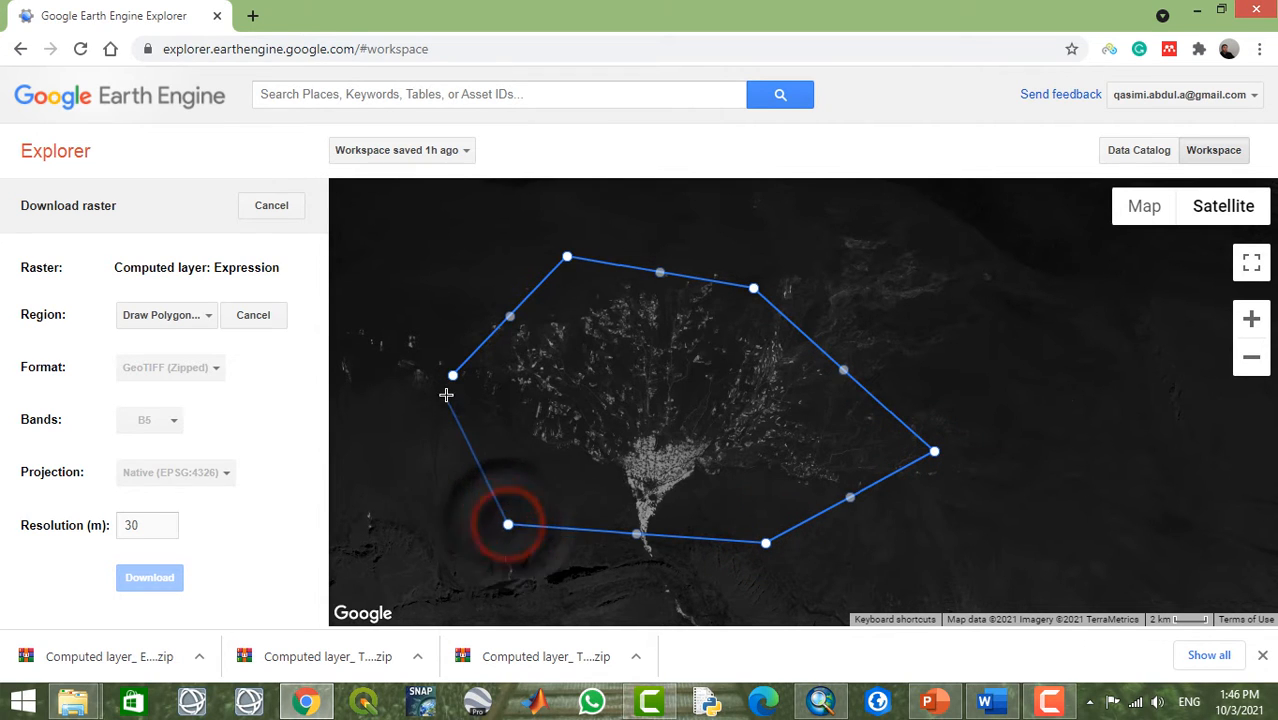
pyautogui.doubleClick(446, 394)
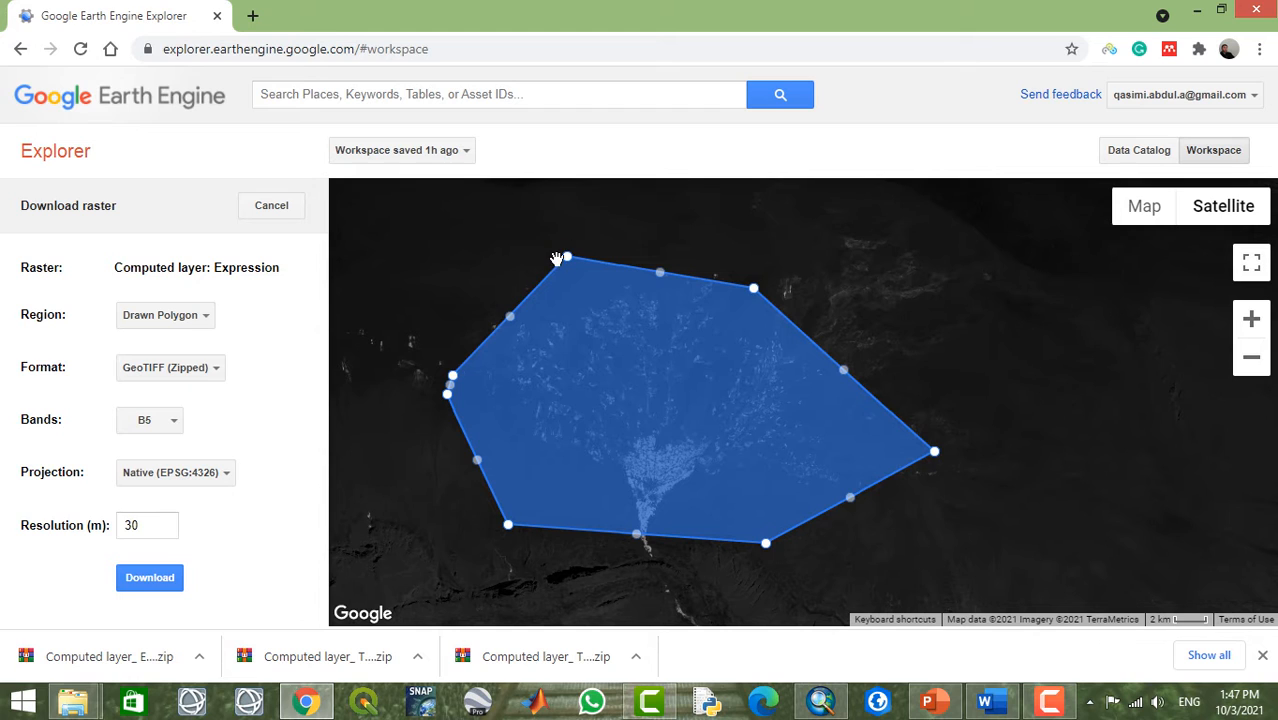
# Step: Download the raster as a zipped GeoTIFF and extract Computed layer_ Expression.zip into its own folder in Downloads
pyautogui.click(166, 582)
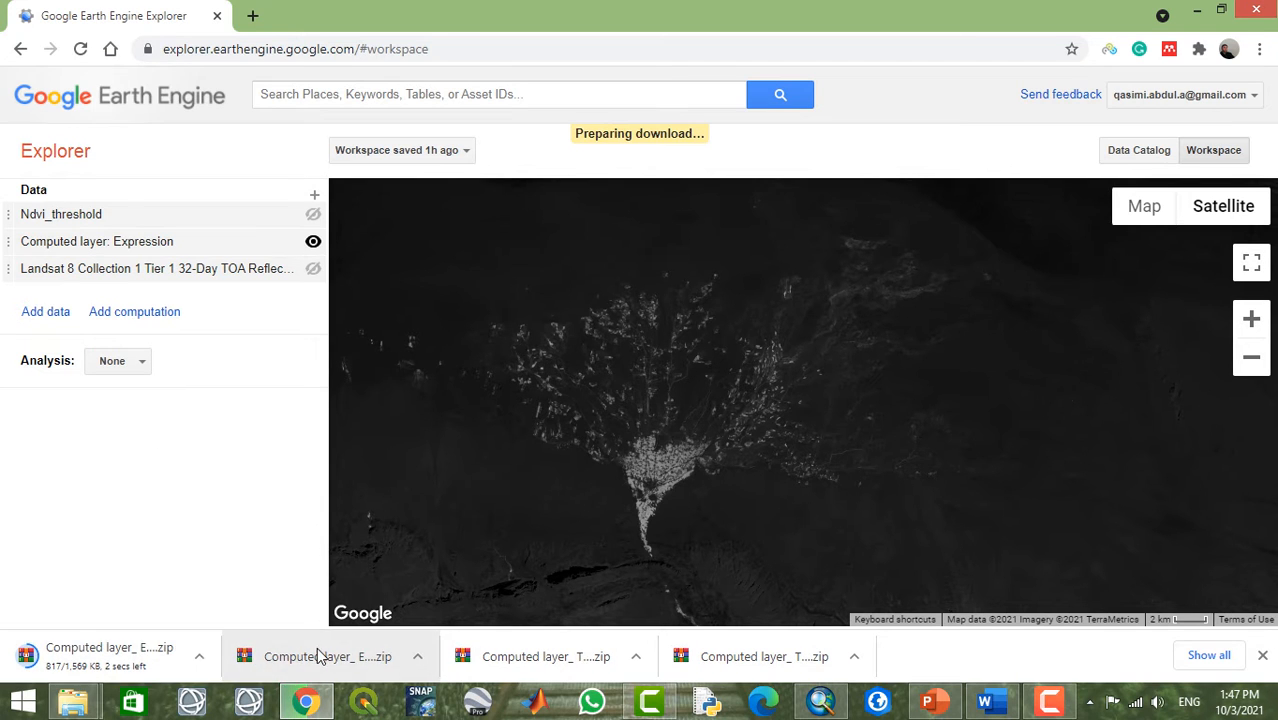
pyautogui.click(197, 656)
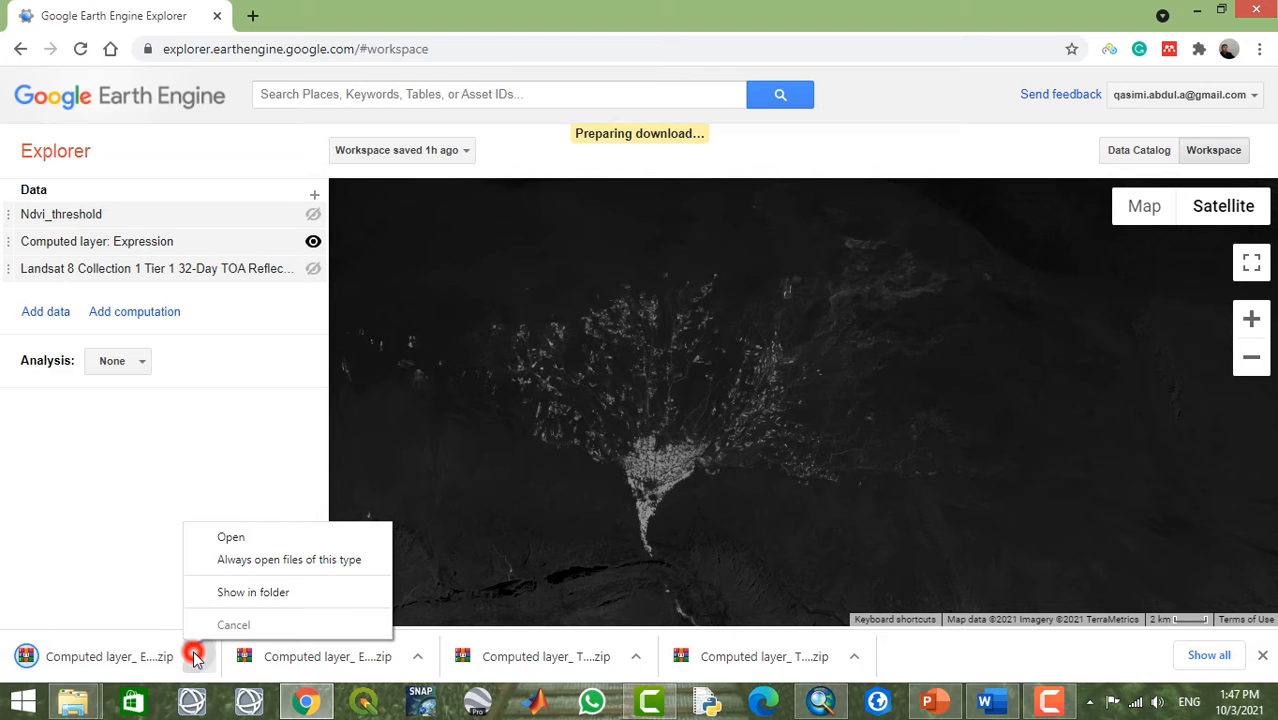
pyautogui.click(252, 592)
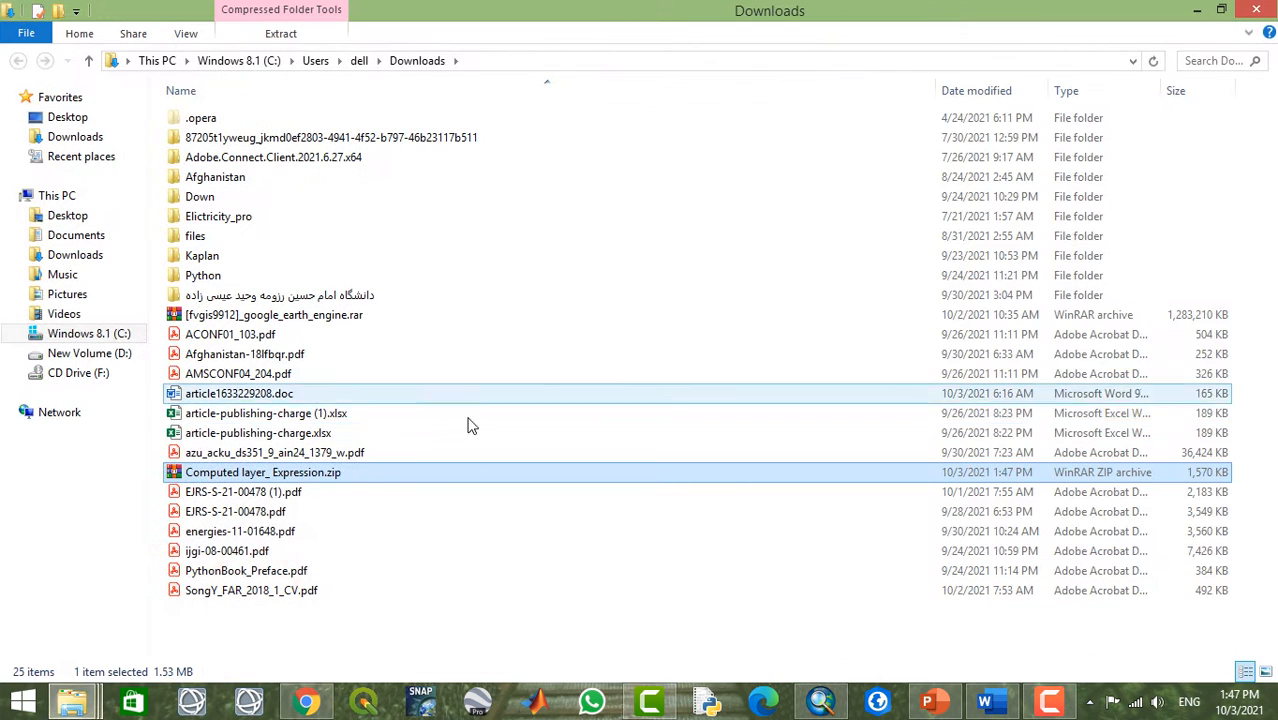
pyautogui.rightClick(302, 471)
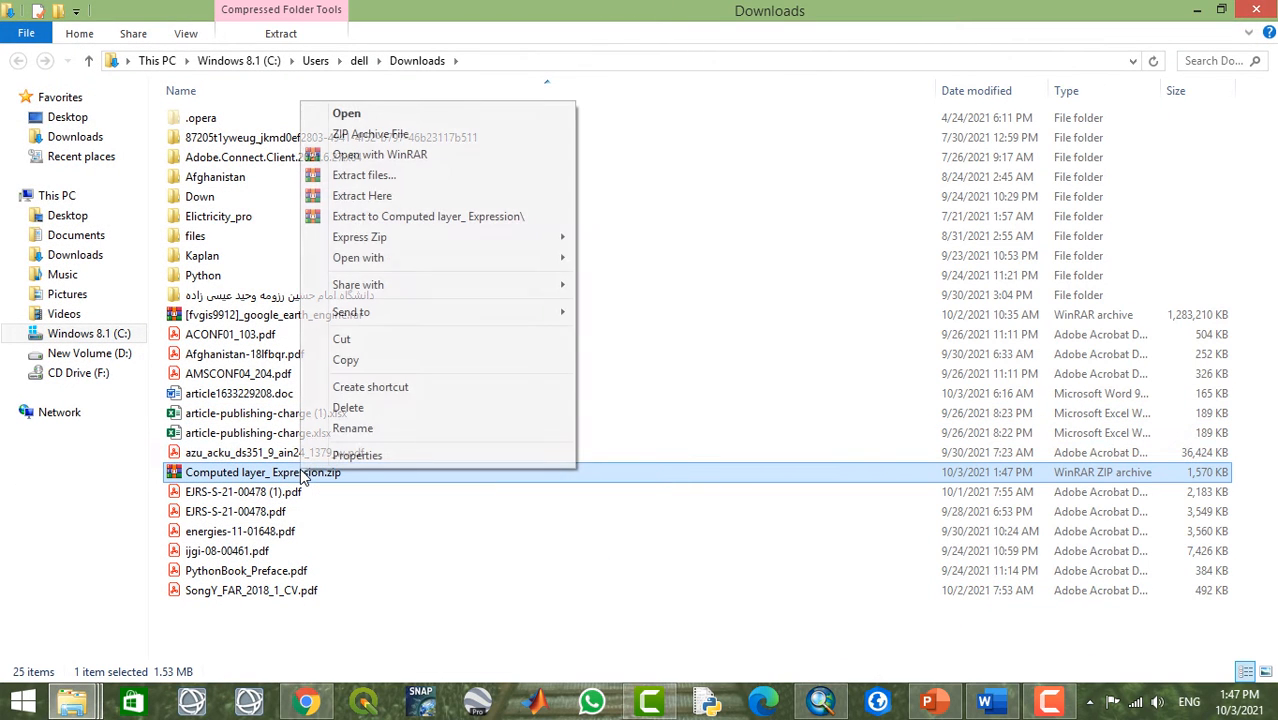
pyautogui.click(492, 216)
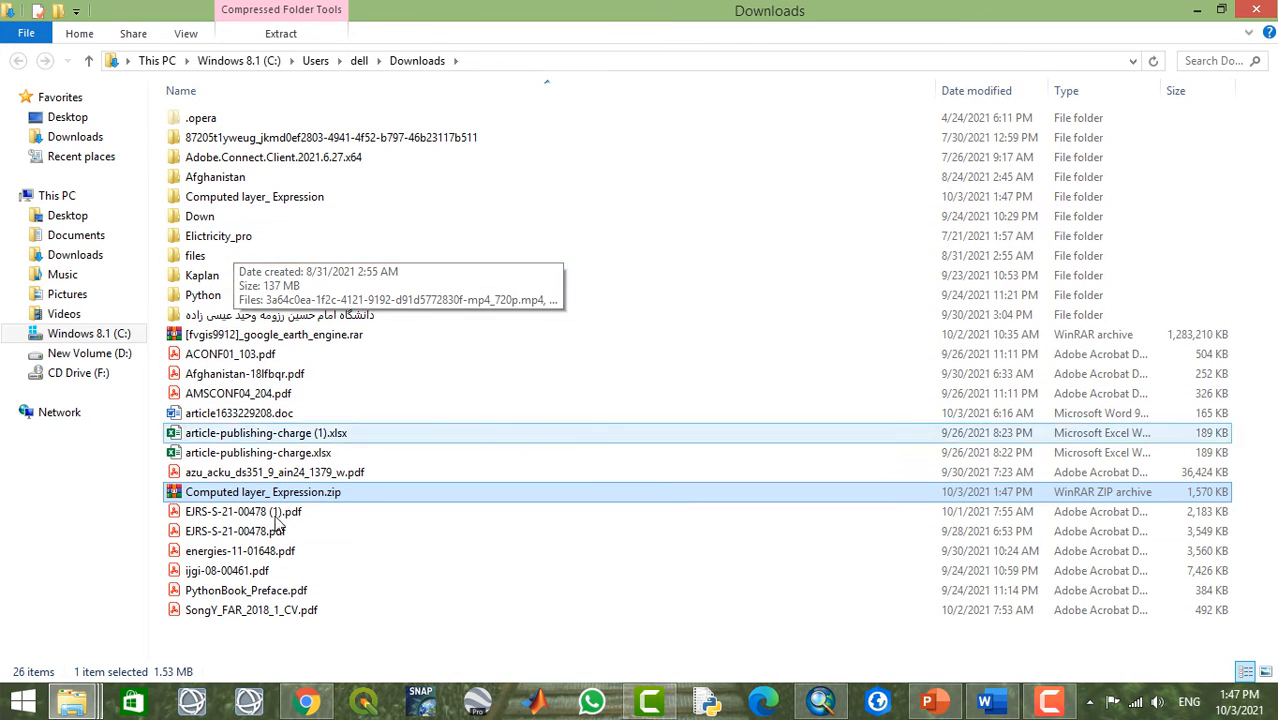
# Step: Switch to ArcMap and add Computed layer_ Expression.tif from the extracted Computed layer_ Expression folder in Downloads
pyautogui.click(821, 702)
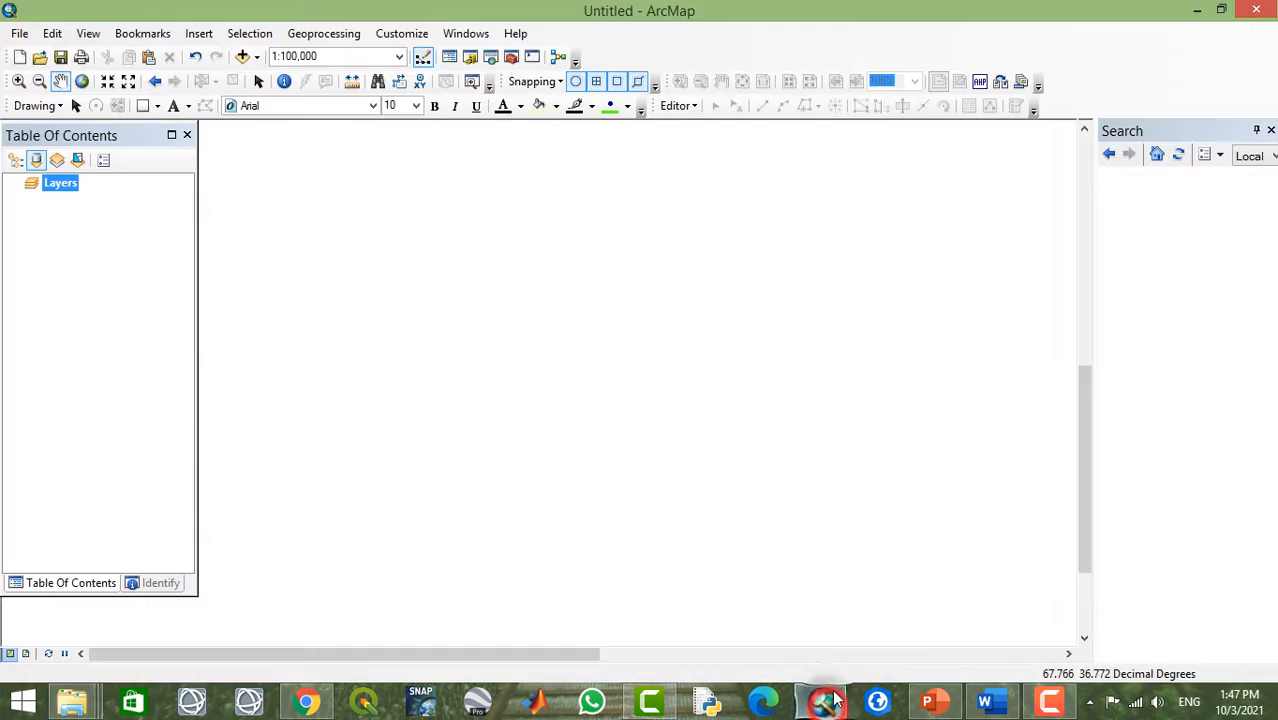
pyautogui.click(242, 57)
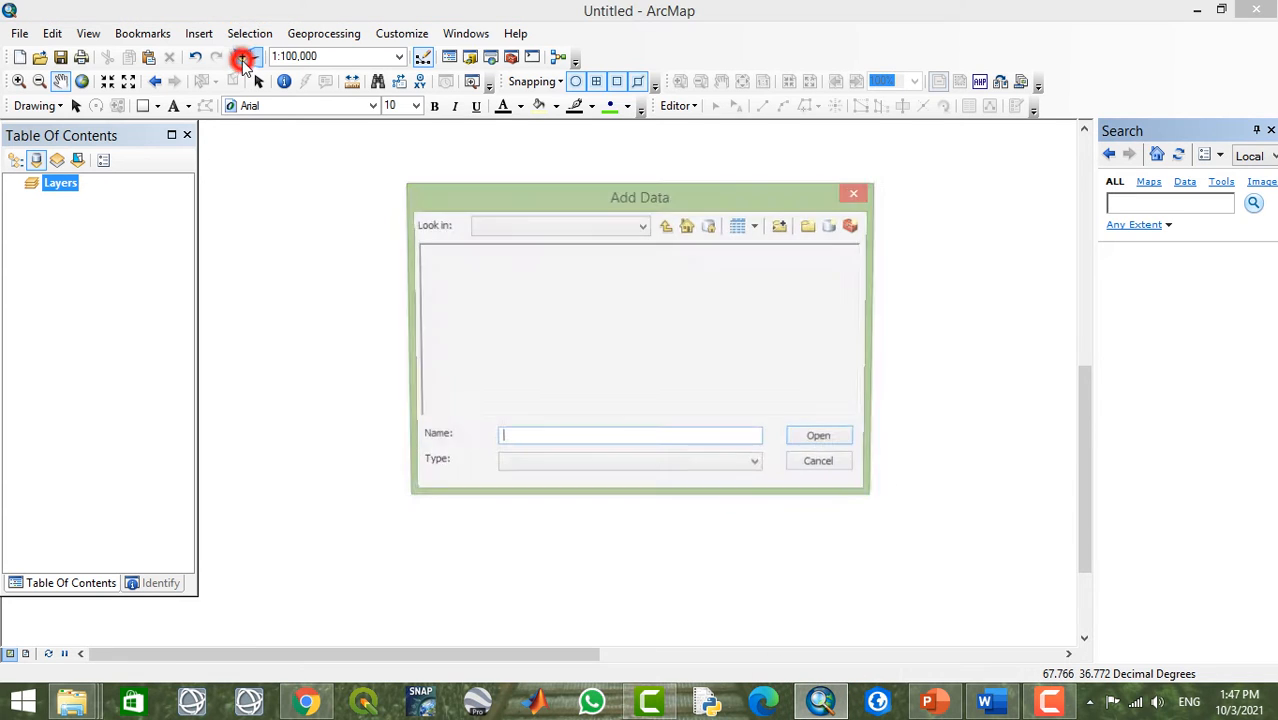
pyautogui.click(666, 226)
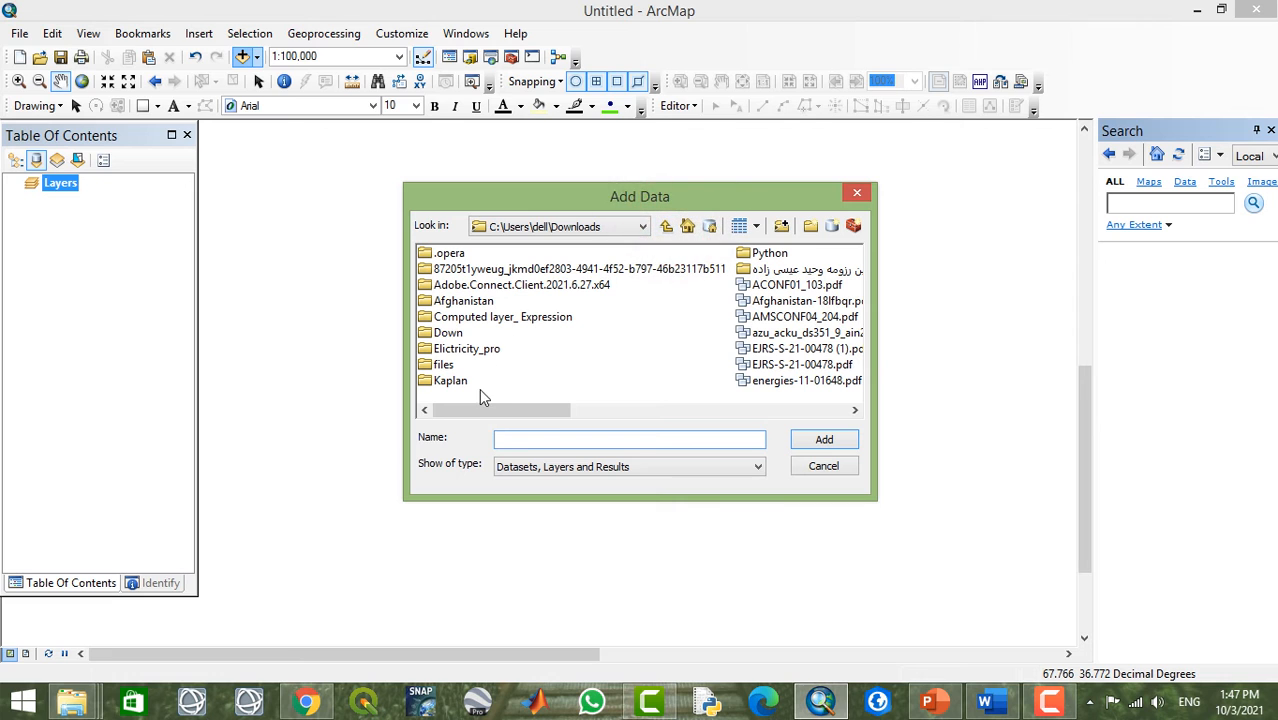
pyautogui.doubleClick(505, 316)
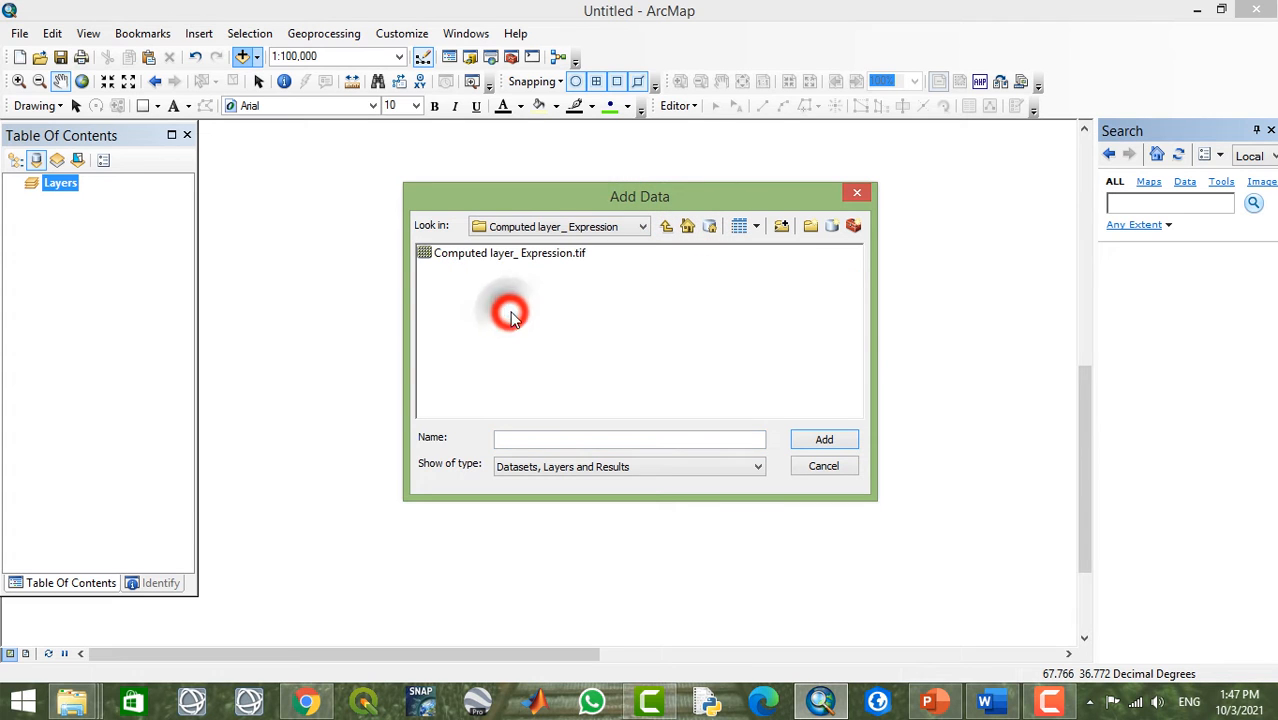
pyautogui.click(515, 256)
pyautogui.click(812, 440)
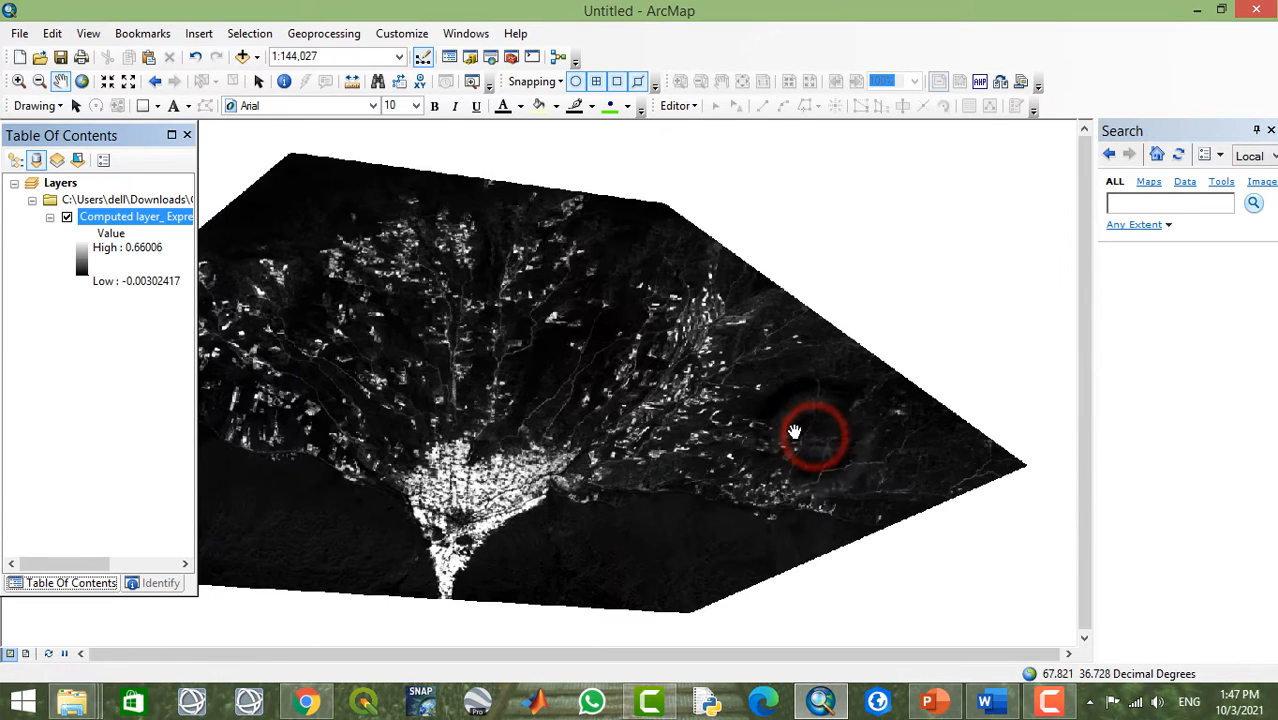
# Step: Apply the red-yellow-green color ramp to the Computed layer_ Expression raster
pyautogui.click(484, 391)
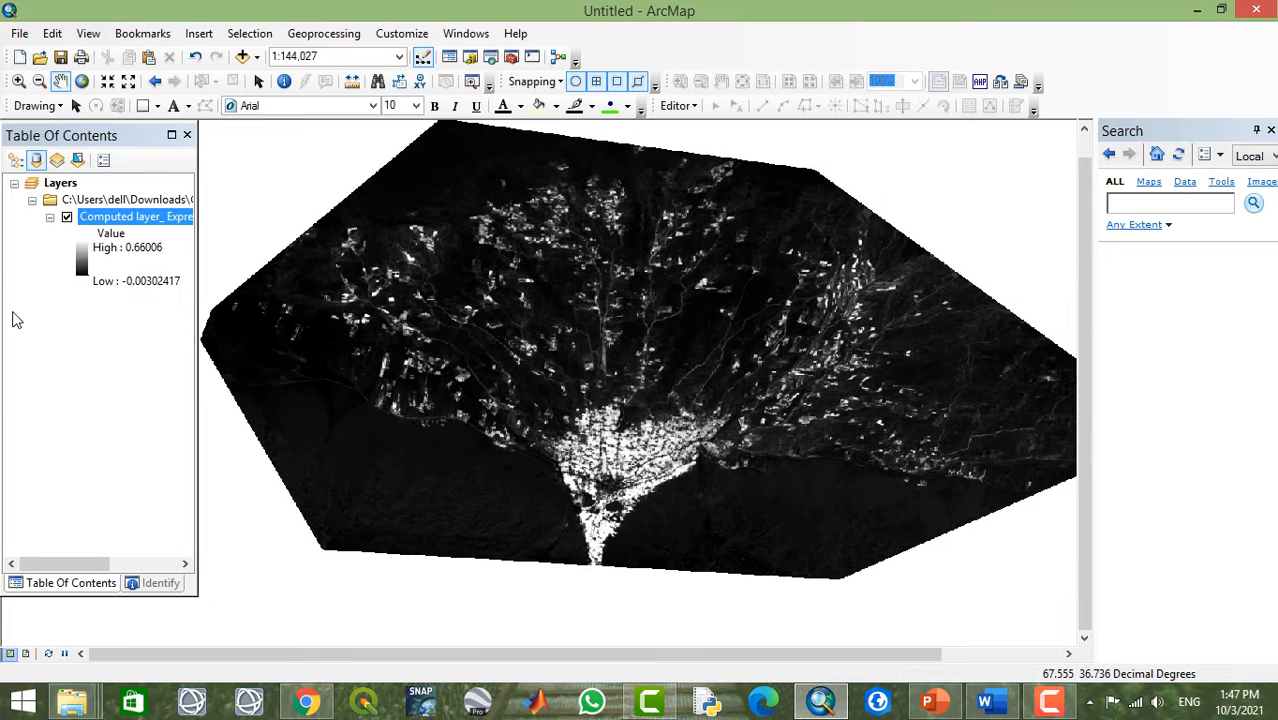
pyautogui.click(76, 262)
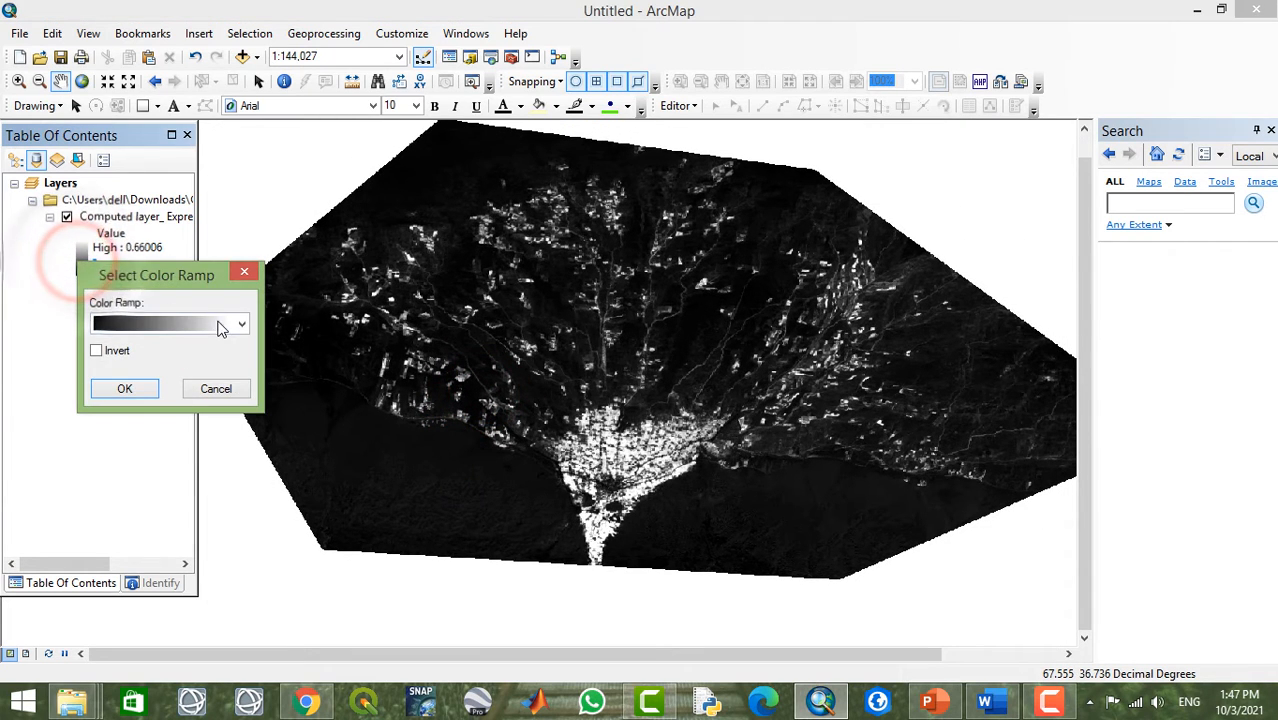
pyautogui.click(219, 325)
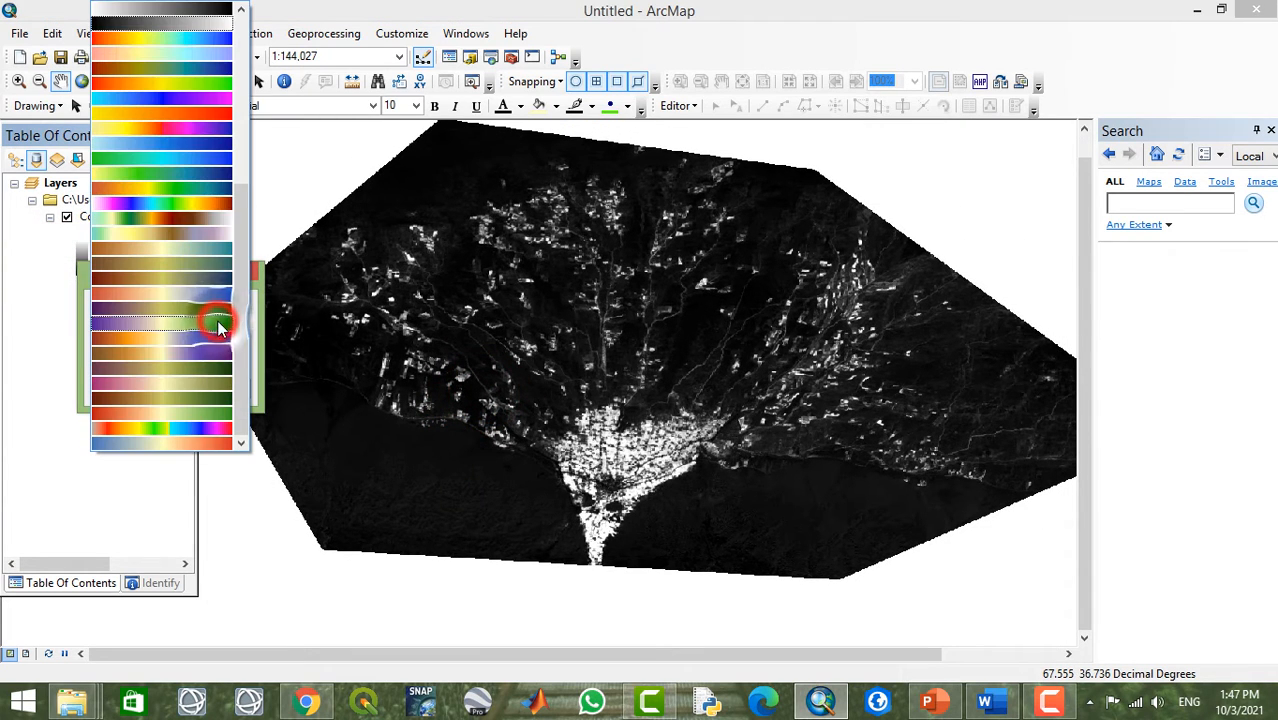
pyautogui.click(183, 86)
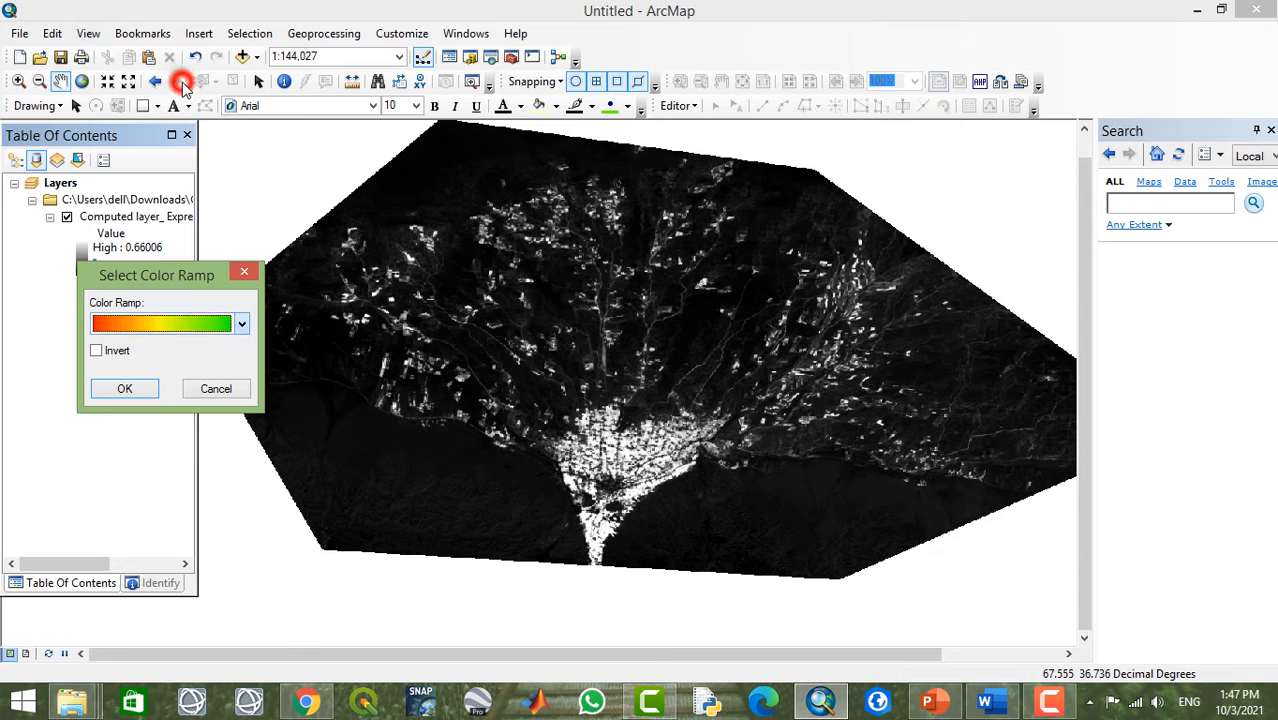
pyautogui.click(125, 389)
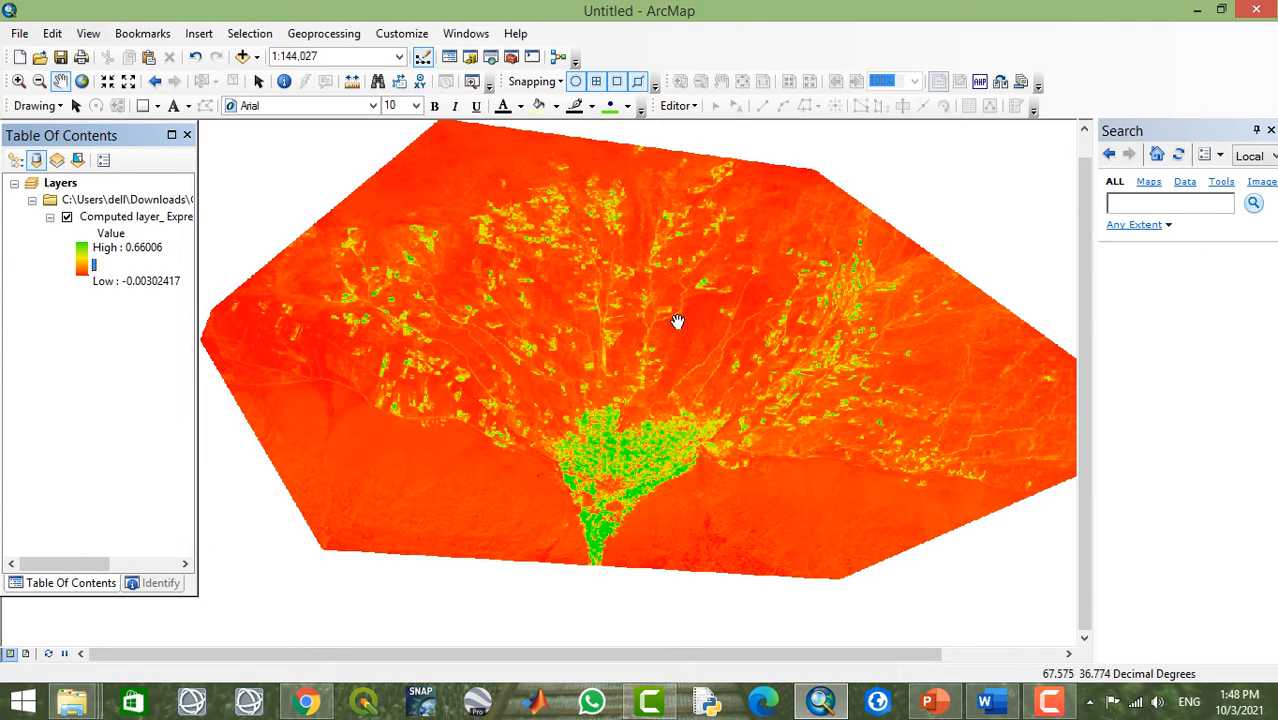
# Step: Examine the dense vegetation at the apex of the fan-shaped area, then the whole recoloured raster
pyautogui.scroll(2, 633, 471)
pyautogui.scroll(-3, 636, 473)
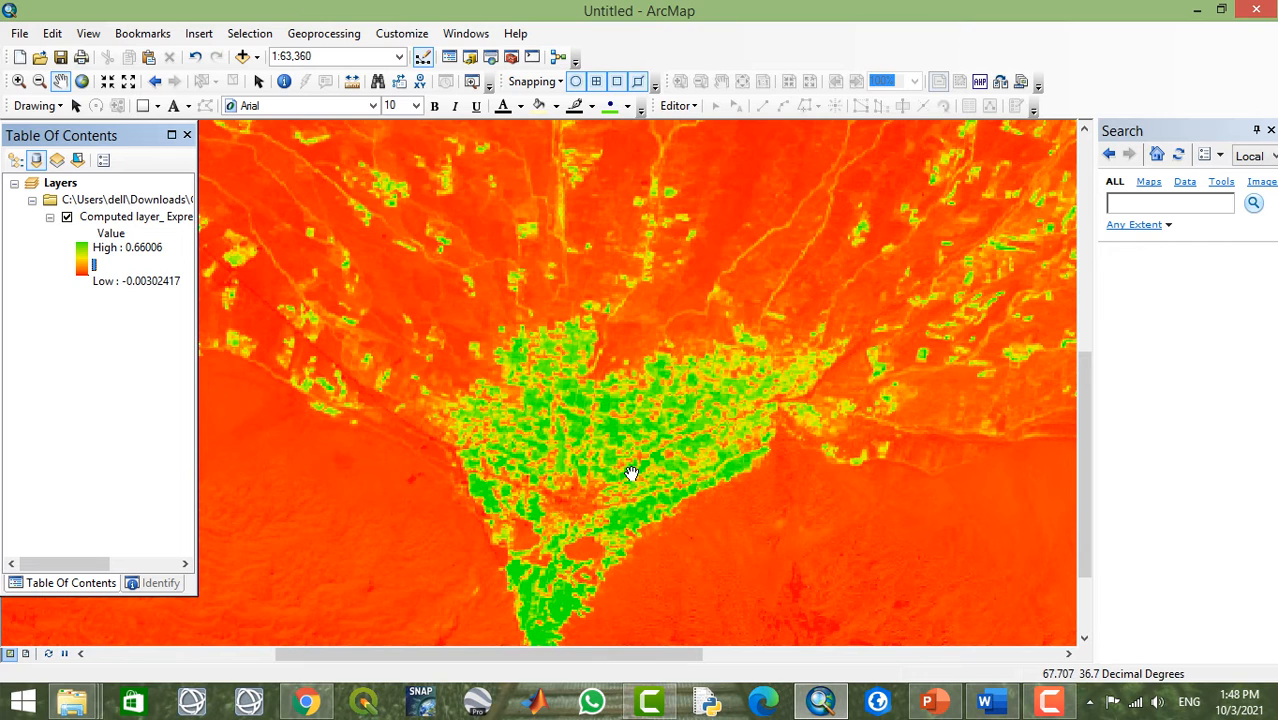
pyautogui.scroll(3, 640, 437)
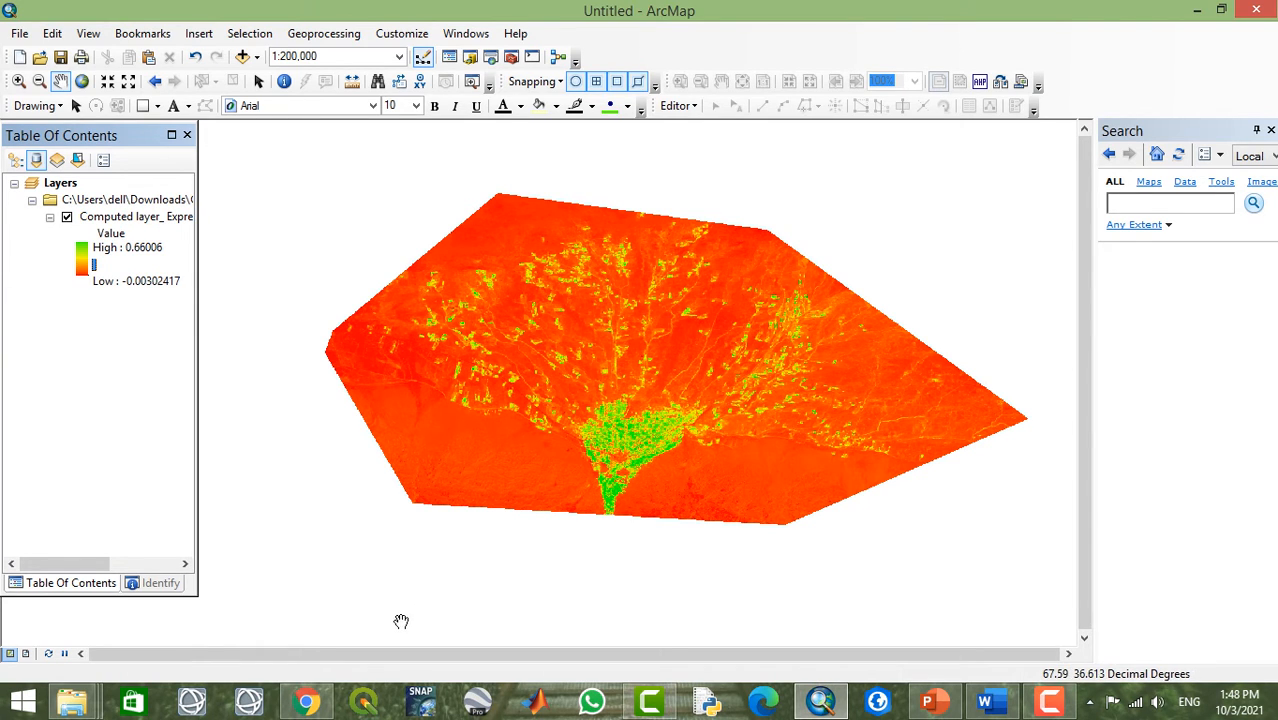
# Step: Switch to PowerPoint, review the NDVI formulas and cover-type table on slide 7, and return to ArcMap
pyautogui.click(932, 702)
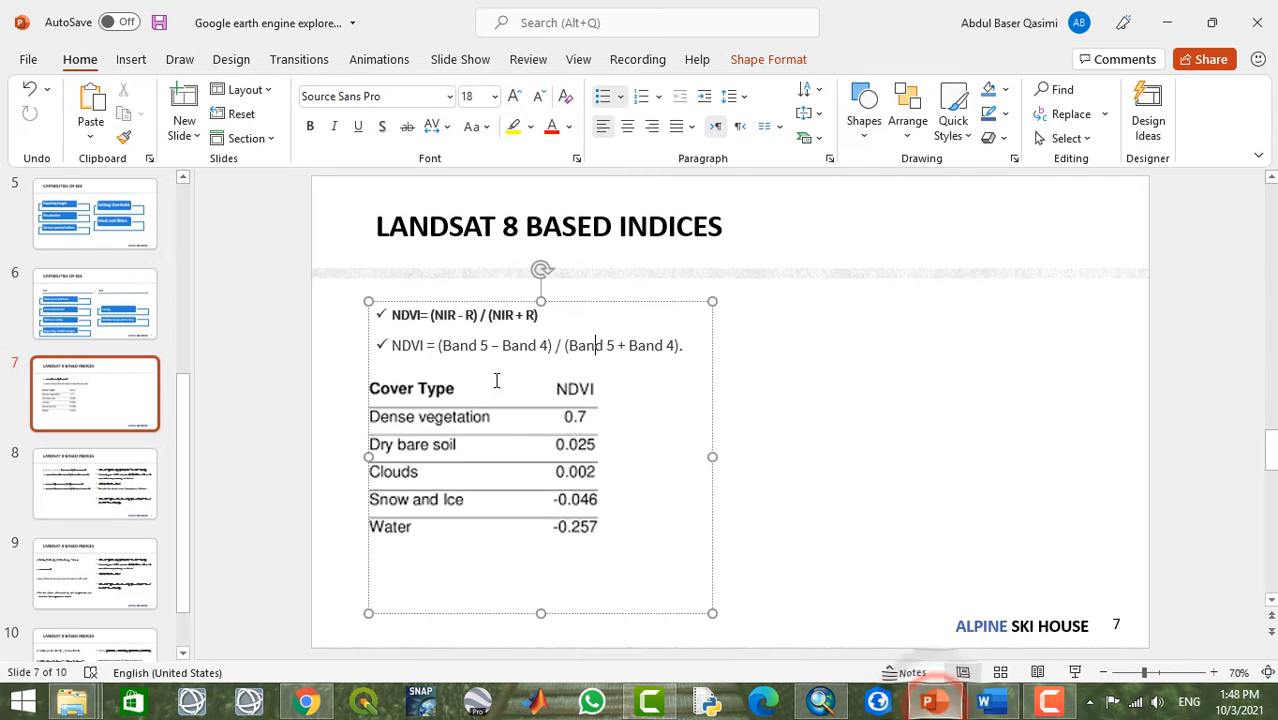
pyautogui.click(806, 418)
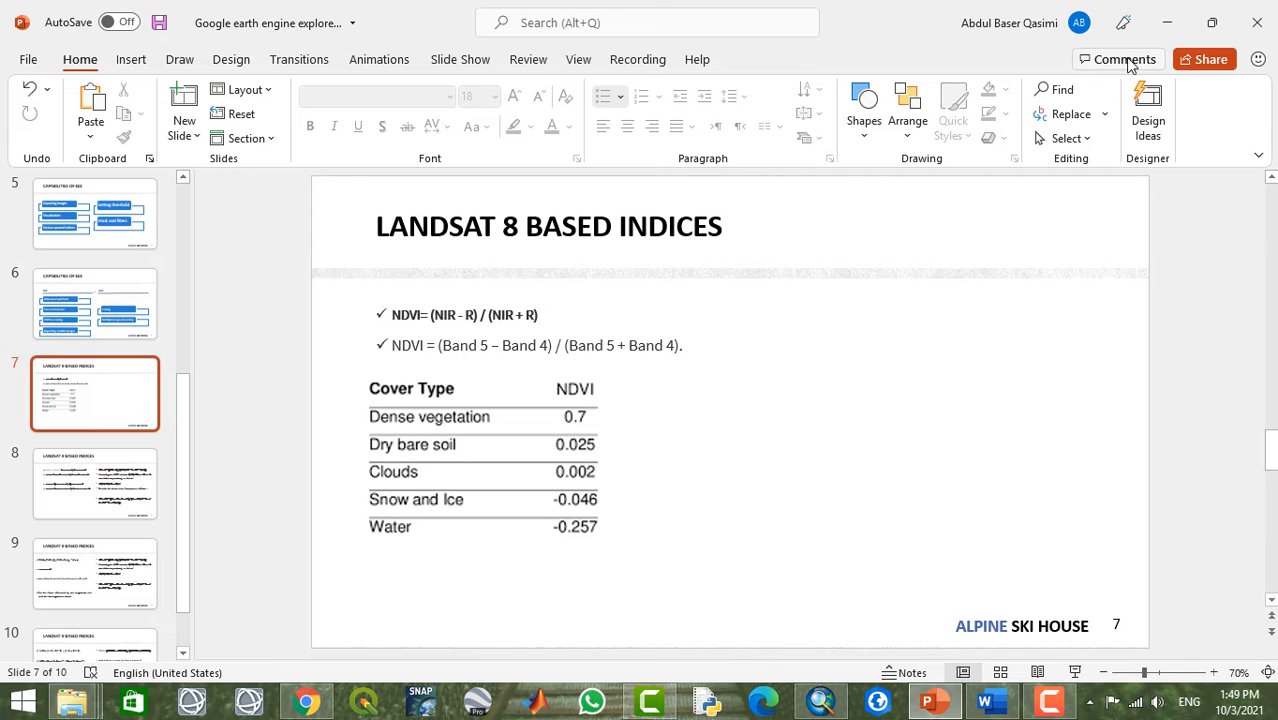
pyautogui.click(1167, 22)
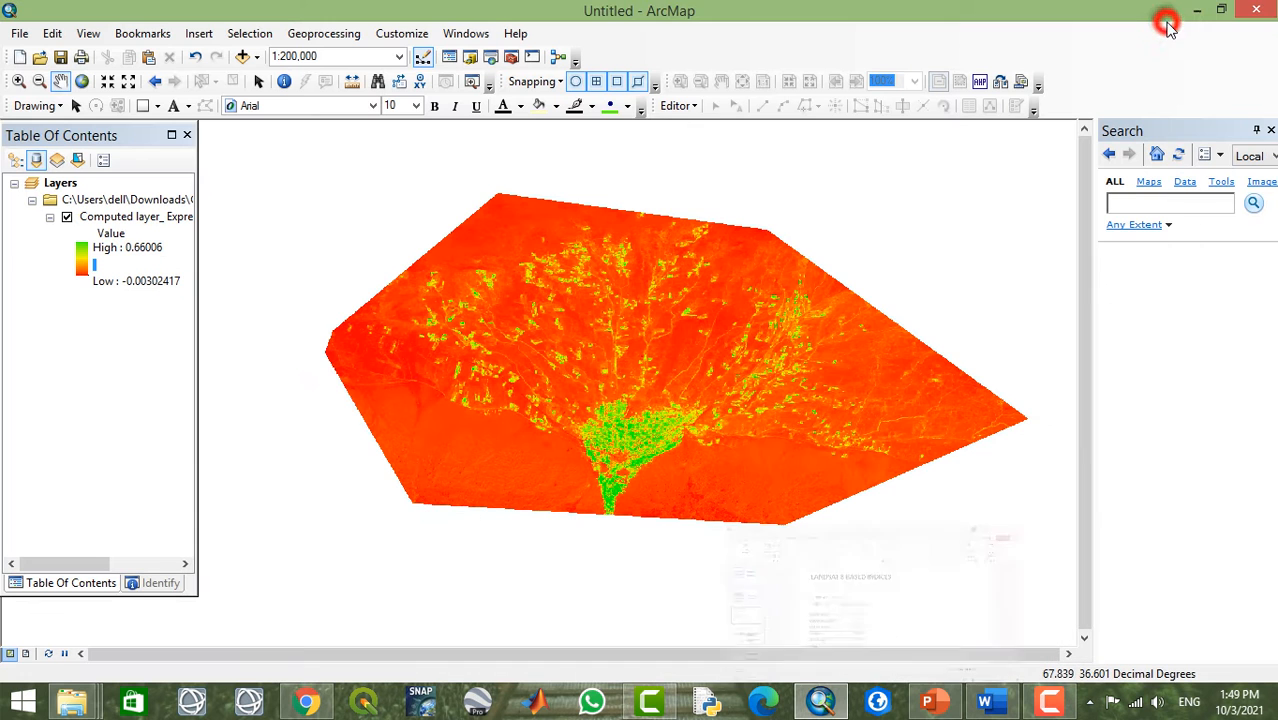
# Step: Switch to Earth Engine Explorer in Chrome, hide Computed layer: Expression and delete the Ndvi_threshold layer
pyautogui.click(307, 702)
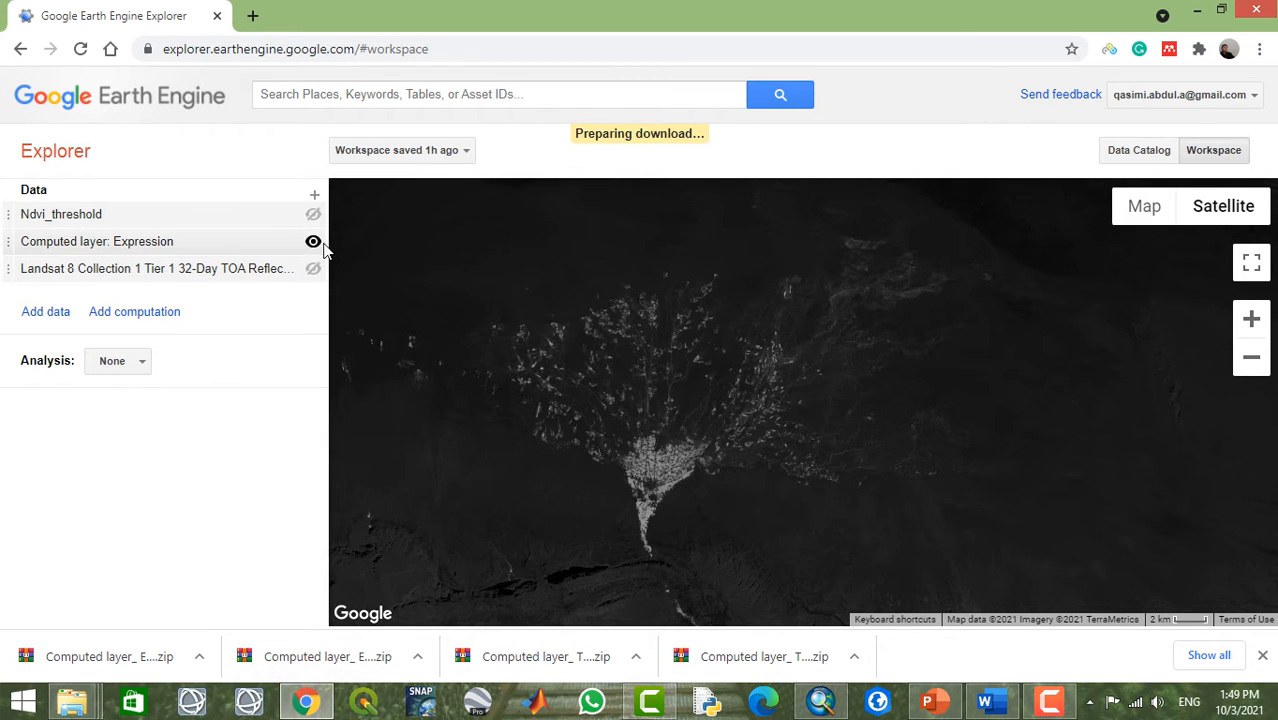
pyautogui.click(313, 241)
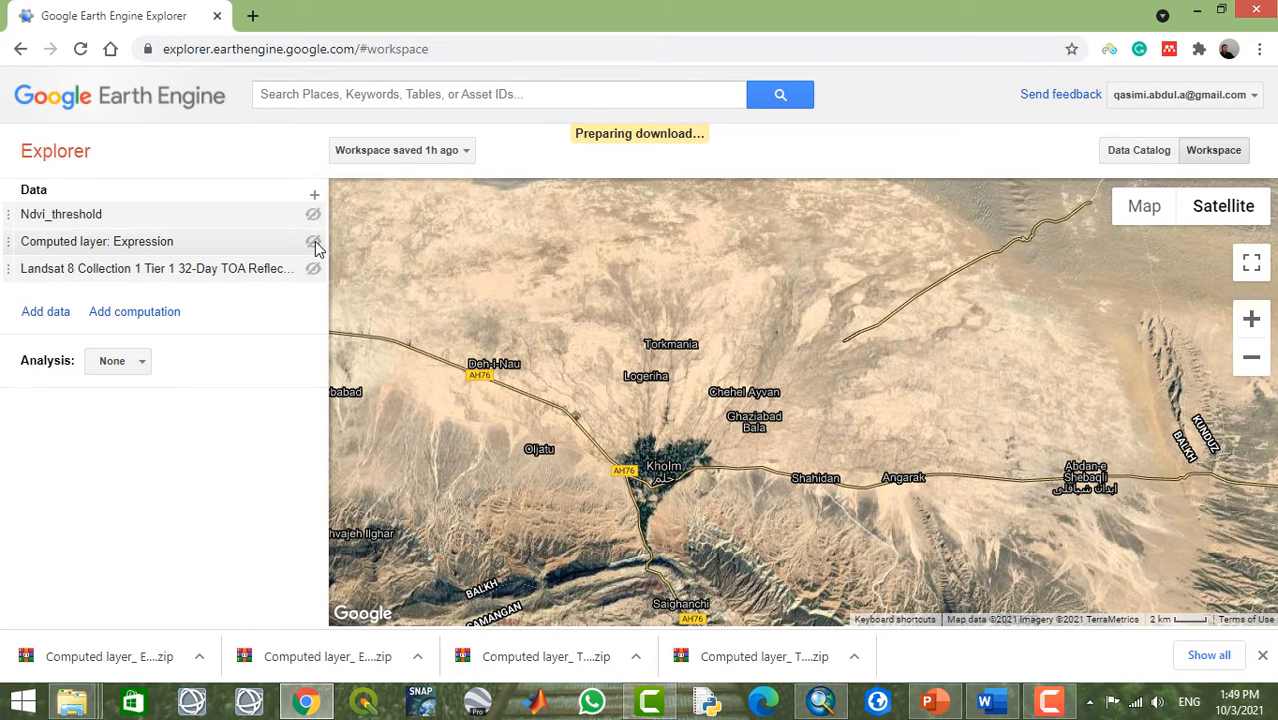
pyautogui.rightClick(278, 245)
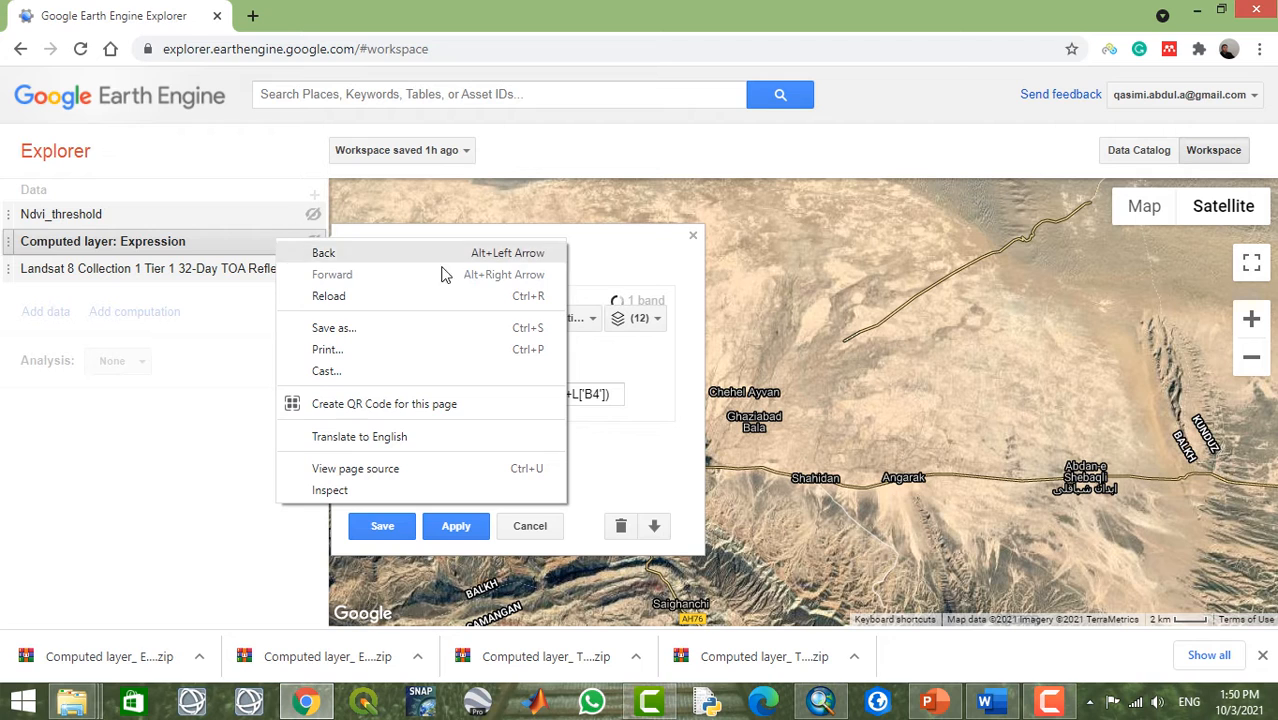
pyautogui.click(184, 444)
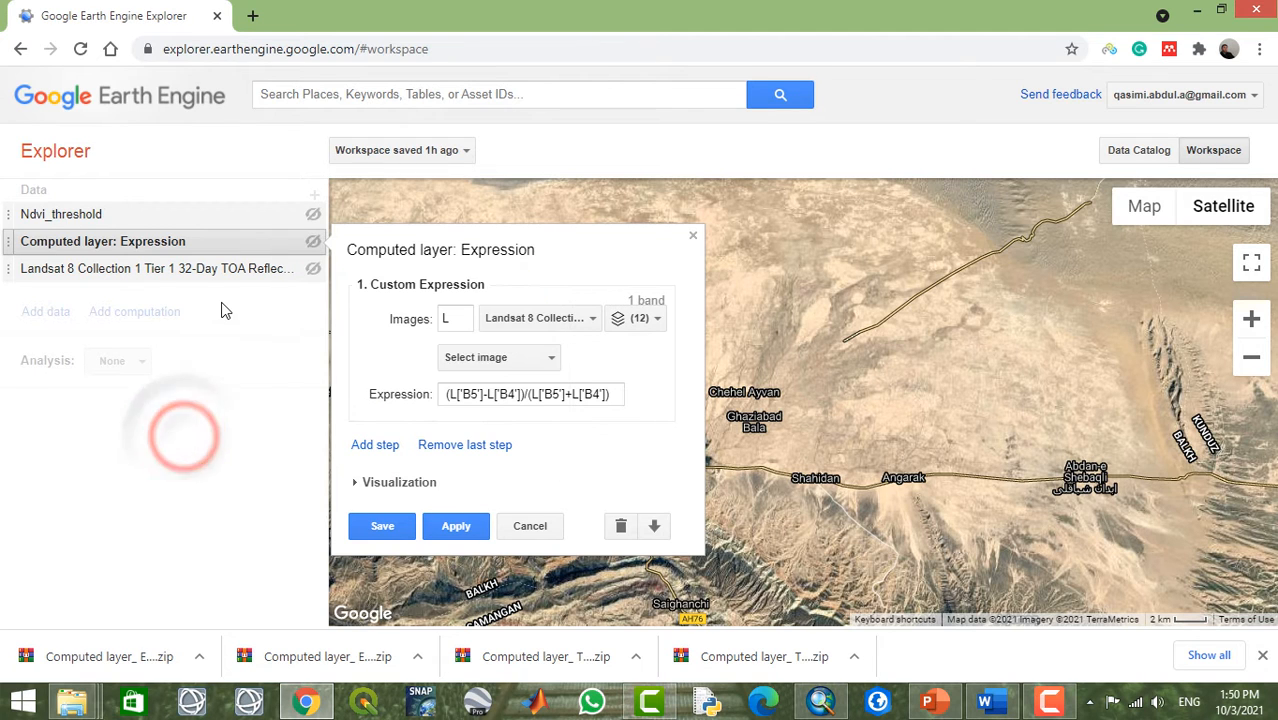
pyautogui.click(242, 214)
pyautogui.rightClick(242, 214)
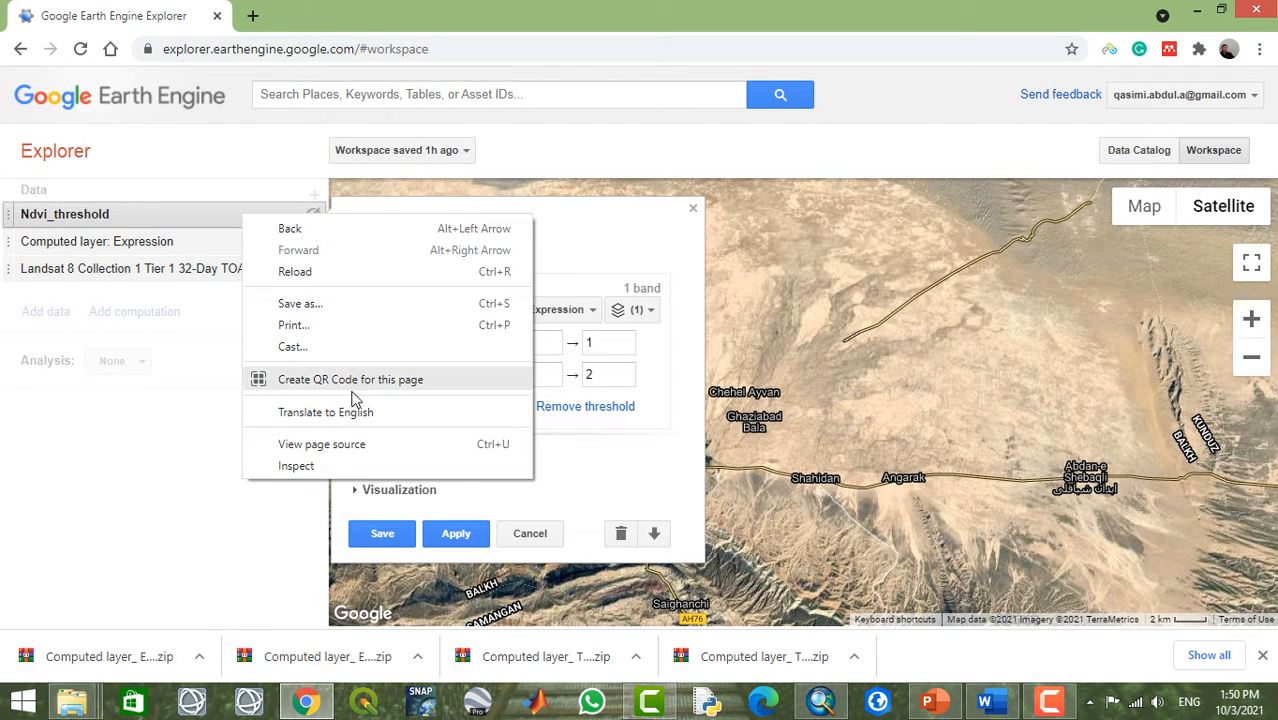
pyautogui.click(195, 500)
pyautogui.click(620, 535)
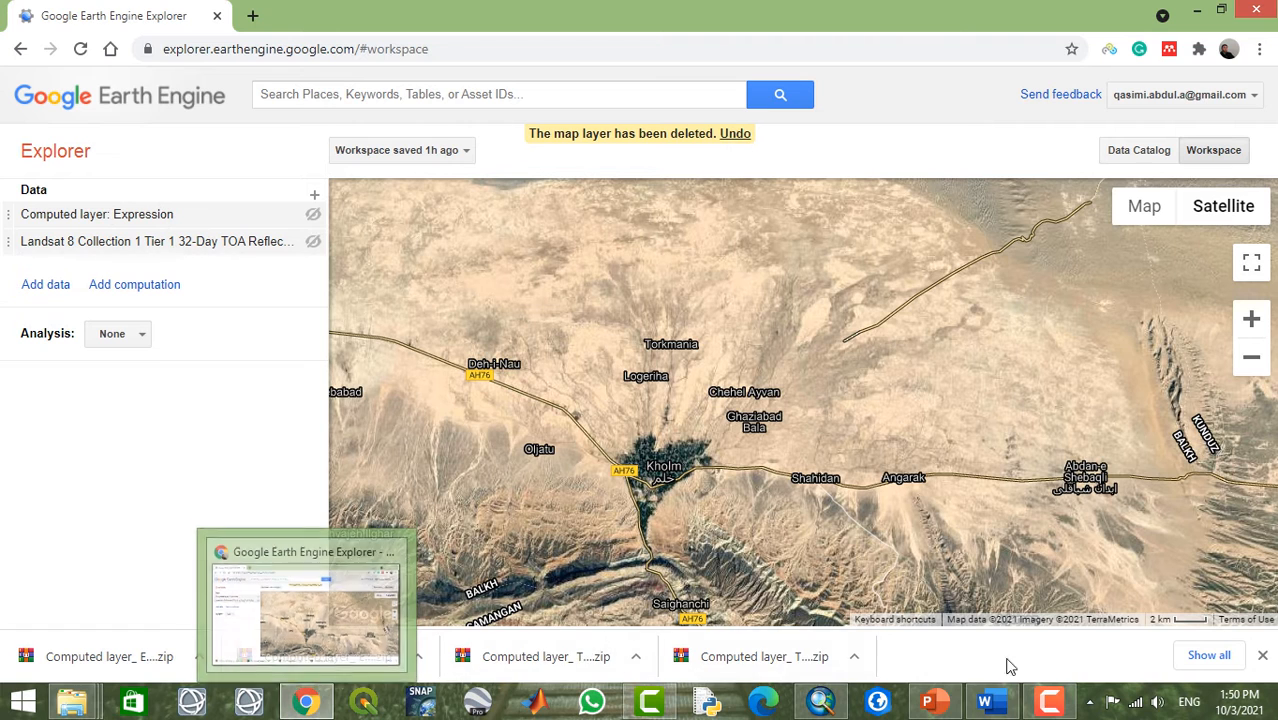
# Step: Switch to PowerPoint and review the NDMI, MNDWI and EVI formulas on slide 8
pyautogui.click(932, 702)
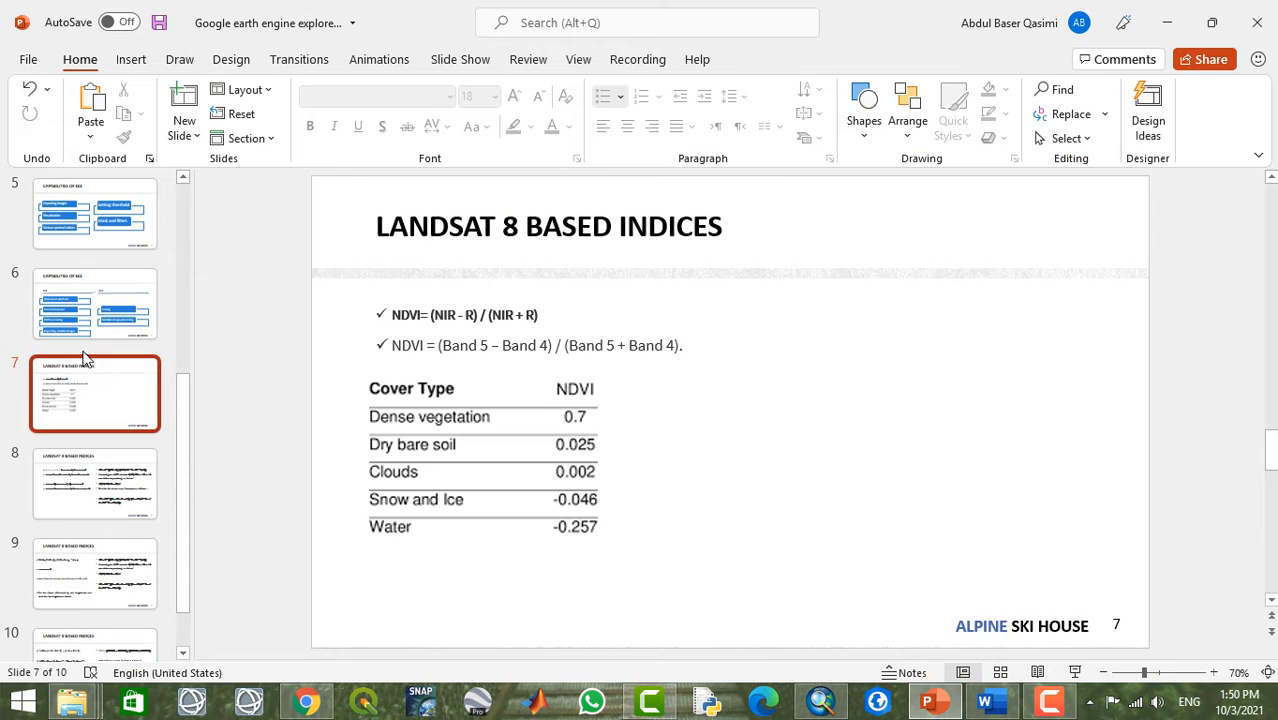
pyautogui.click(94, 483)
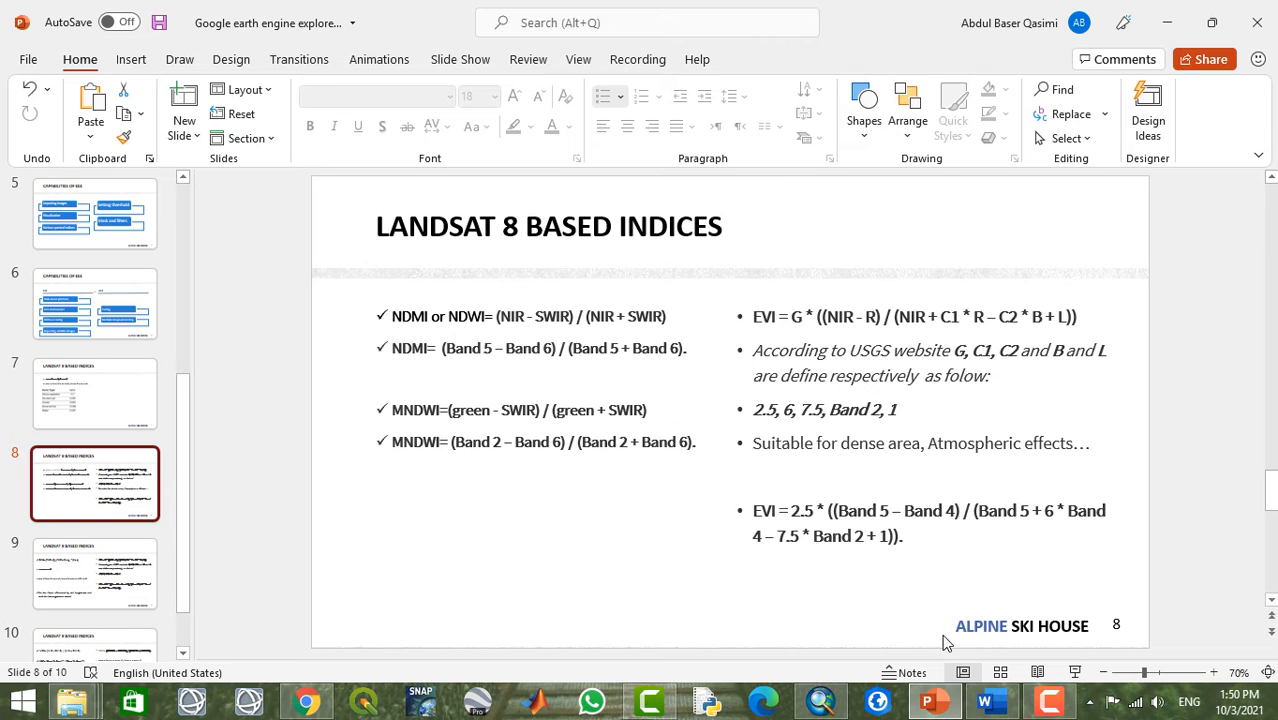
pyautogui.click(818, 706)
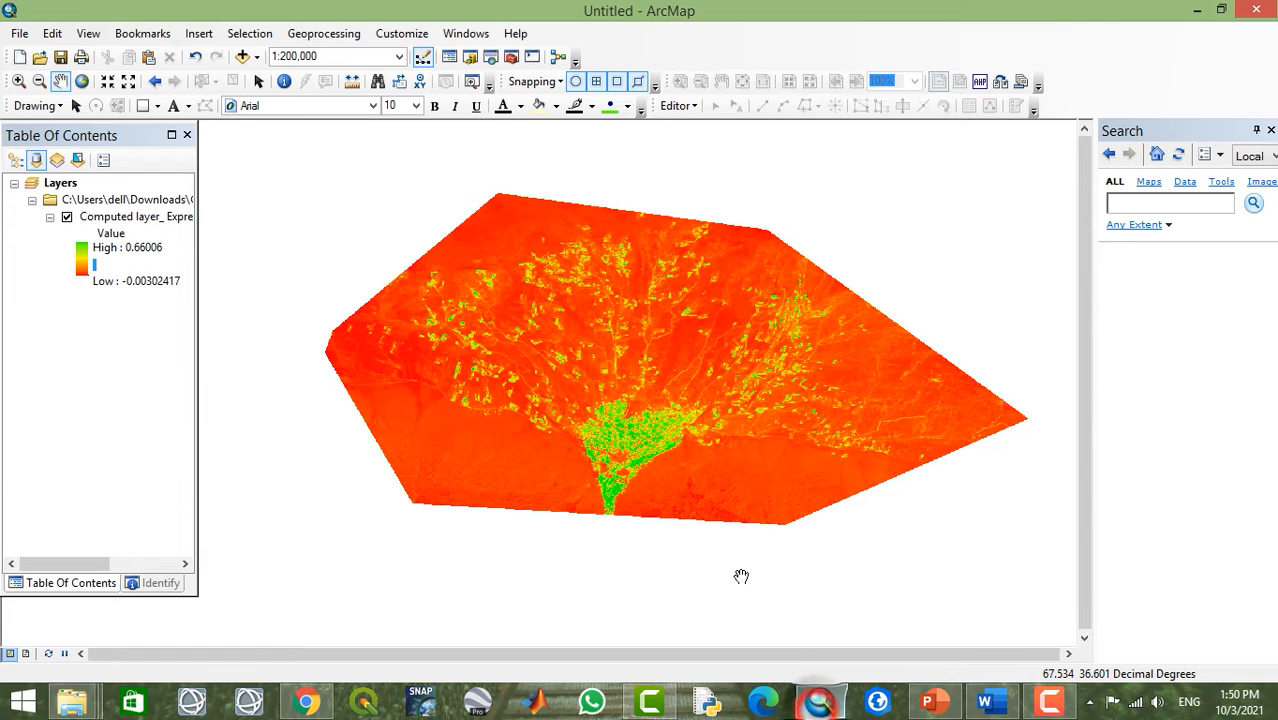
pyautogui.click(816, 700)
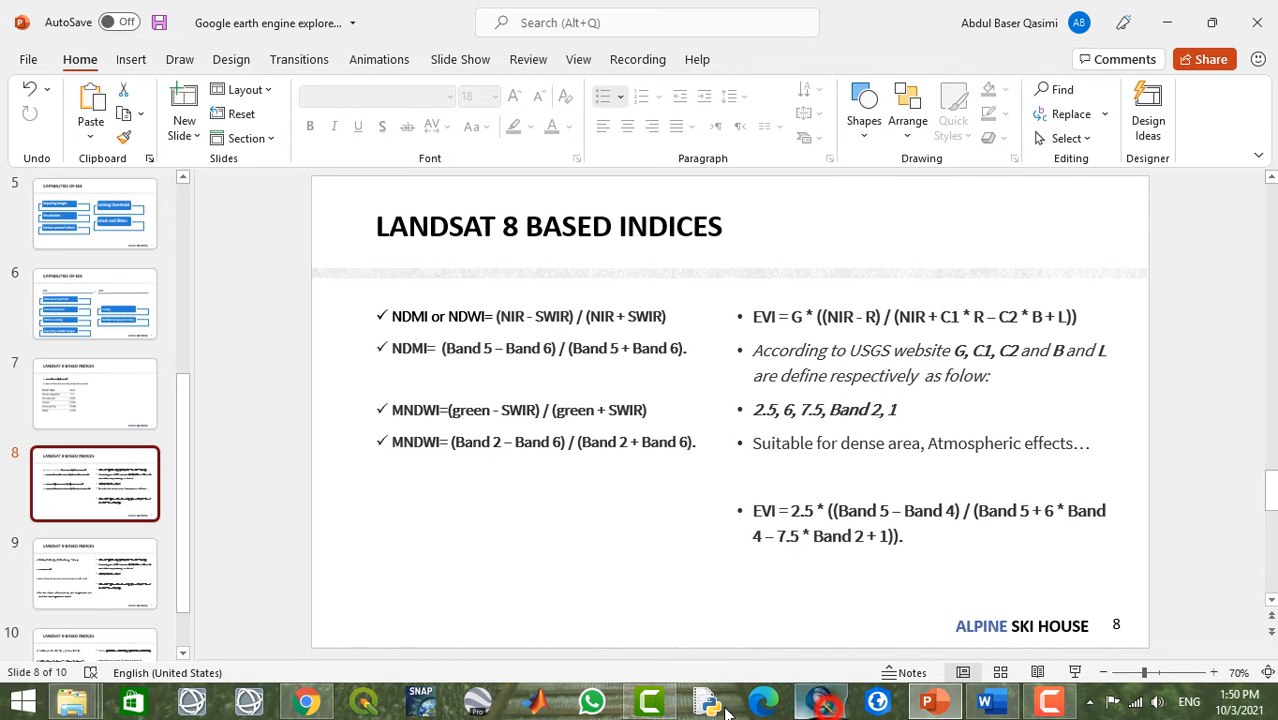
# Step: Switch back to Earth Engine Explorer and copy the whole NDVI formula from Computed layer: Expression, leaving that layer's settings unchanged
pyautogui.click(306, 702)
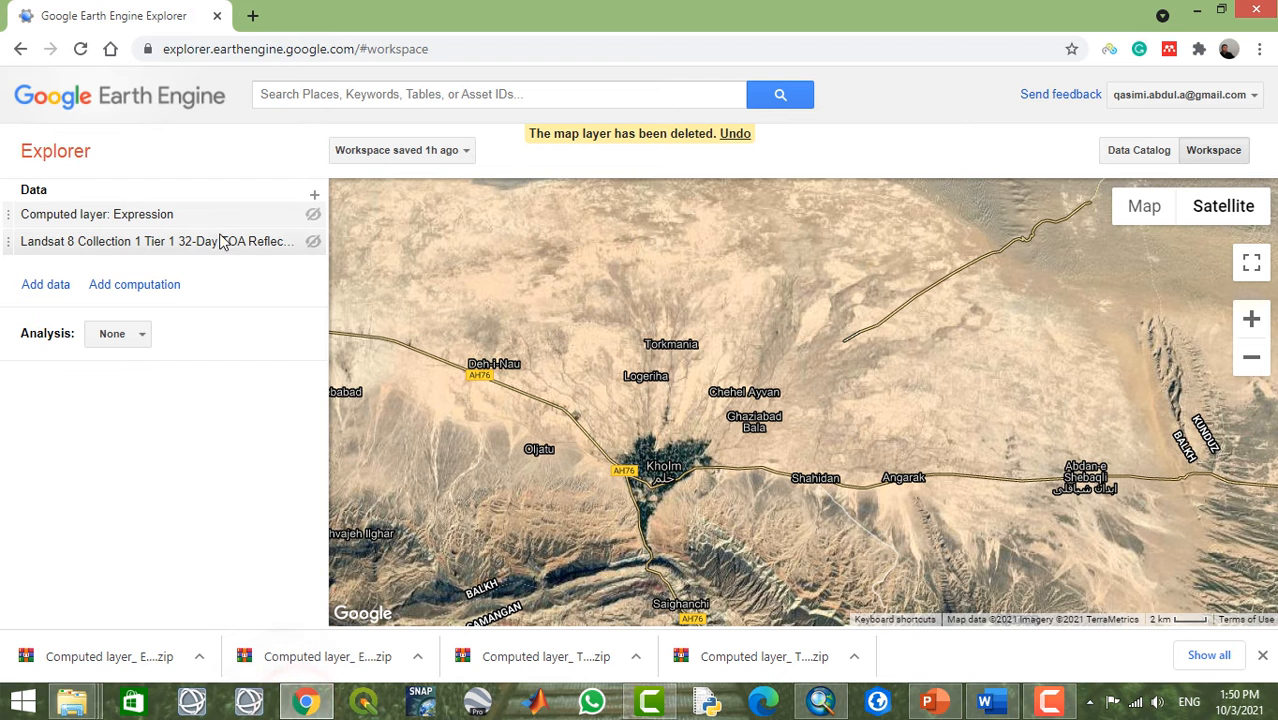
pyautogui.click(244, 216)
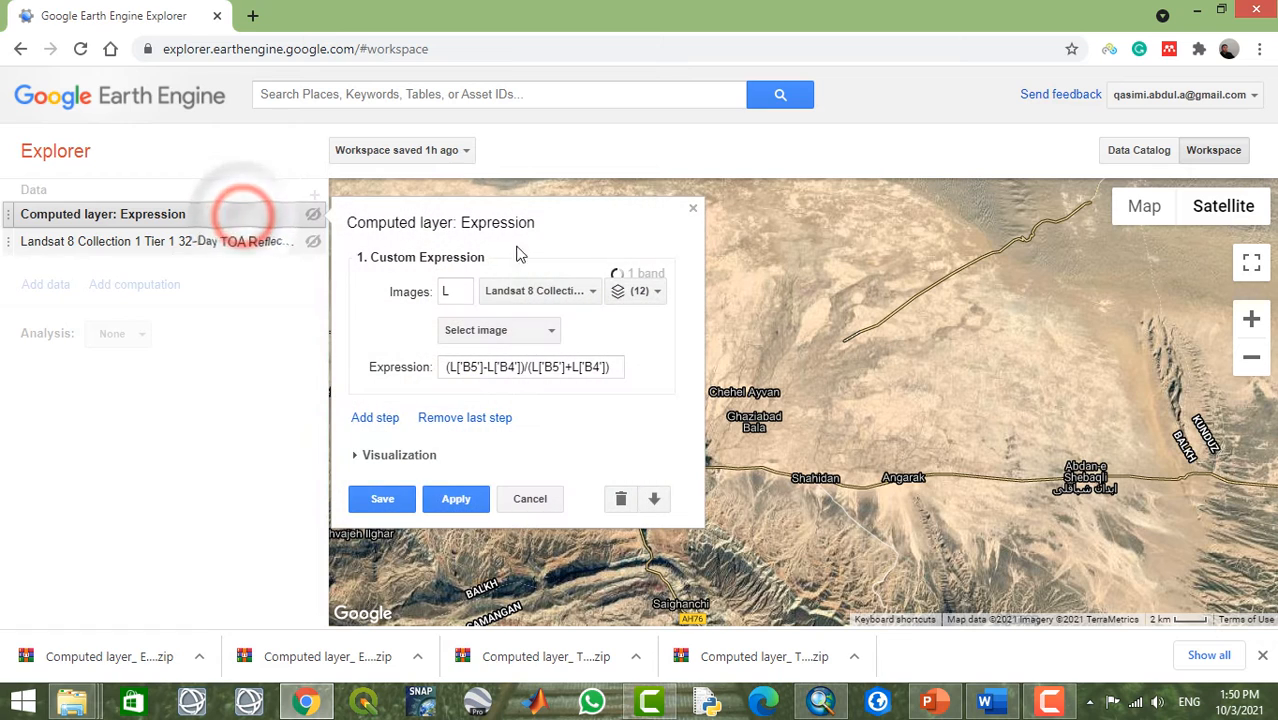
pyautogui.click(620, 368)
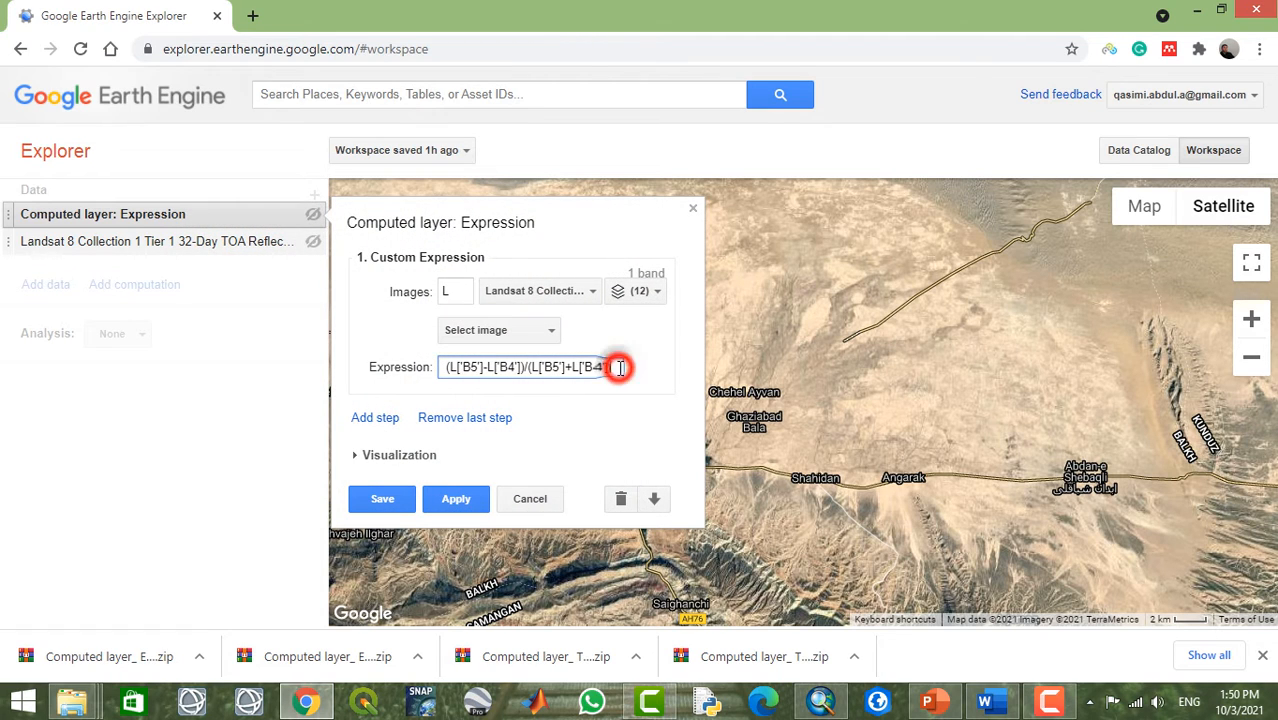
pyautogui.hotkey('ctrl', 'a')
pyautogui.hotkey('ctrl', 'c')
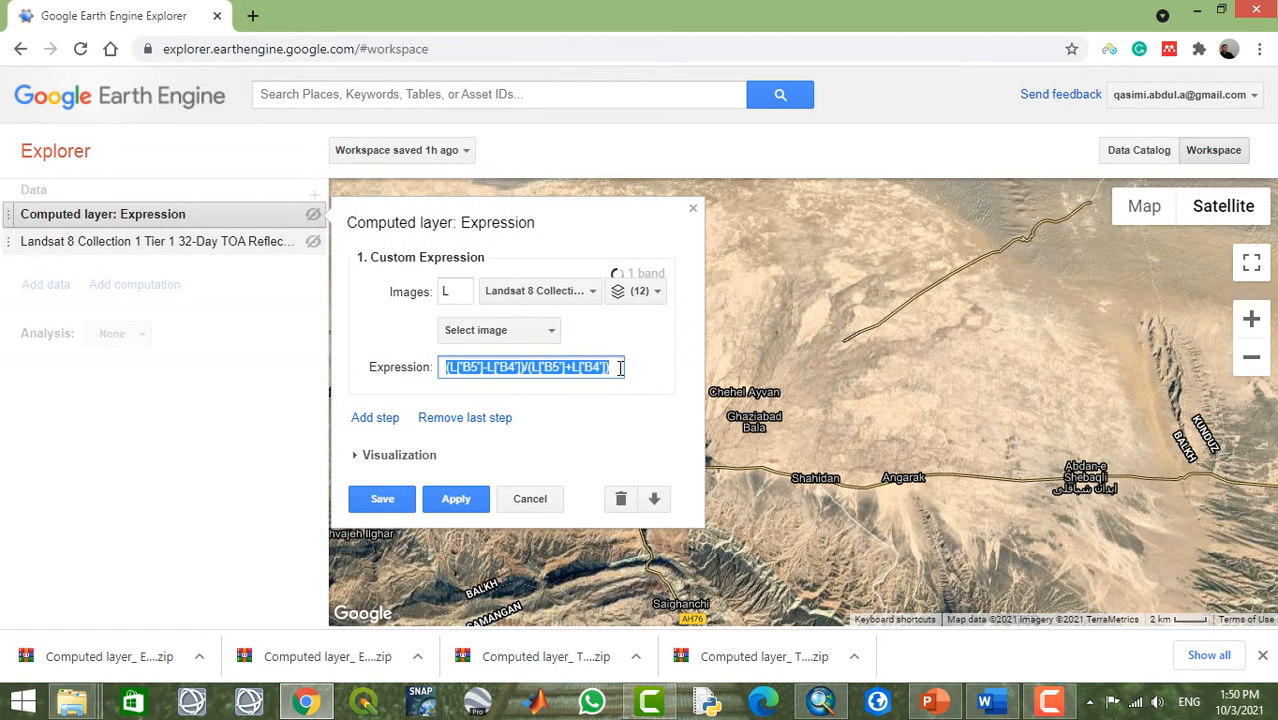
pyautogui.click(553, 499)
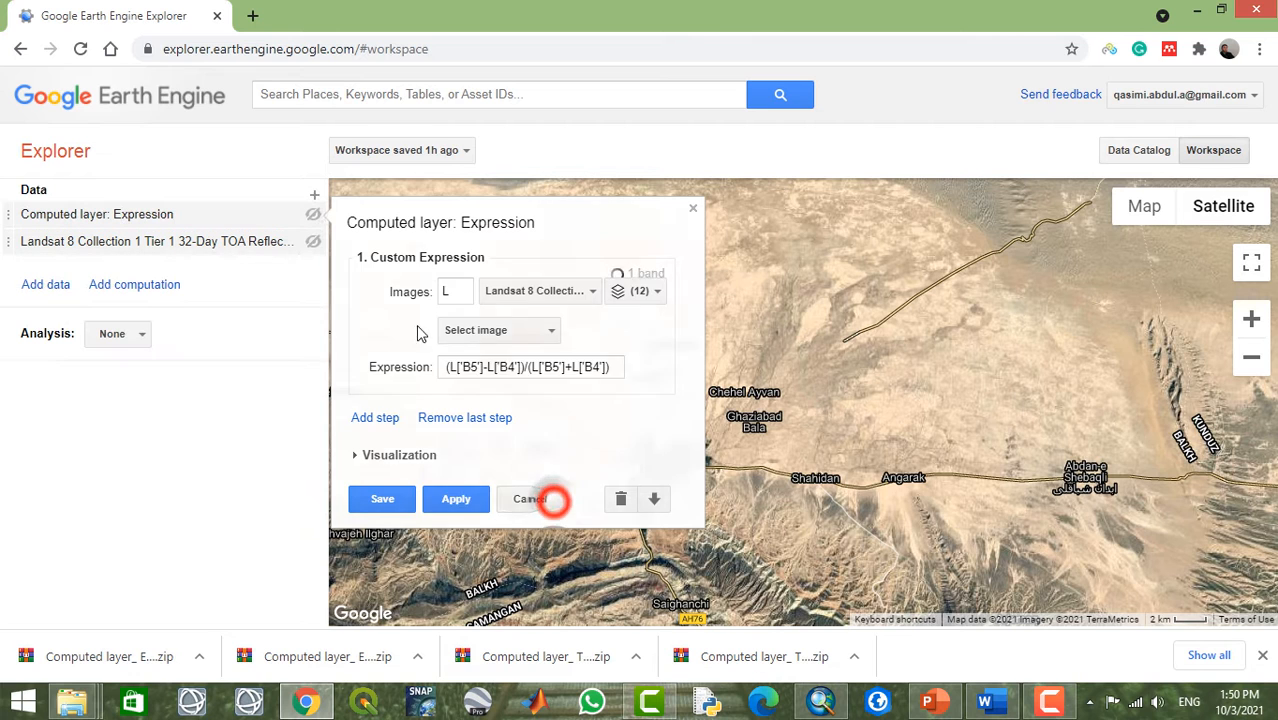
# Step: Add a new Expression computation and paste (L['B5']-L['B4'])/(L['B5']+L['B4']) as its expression
pyautogui.click(148, 286)
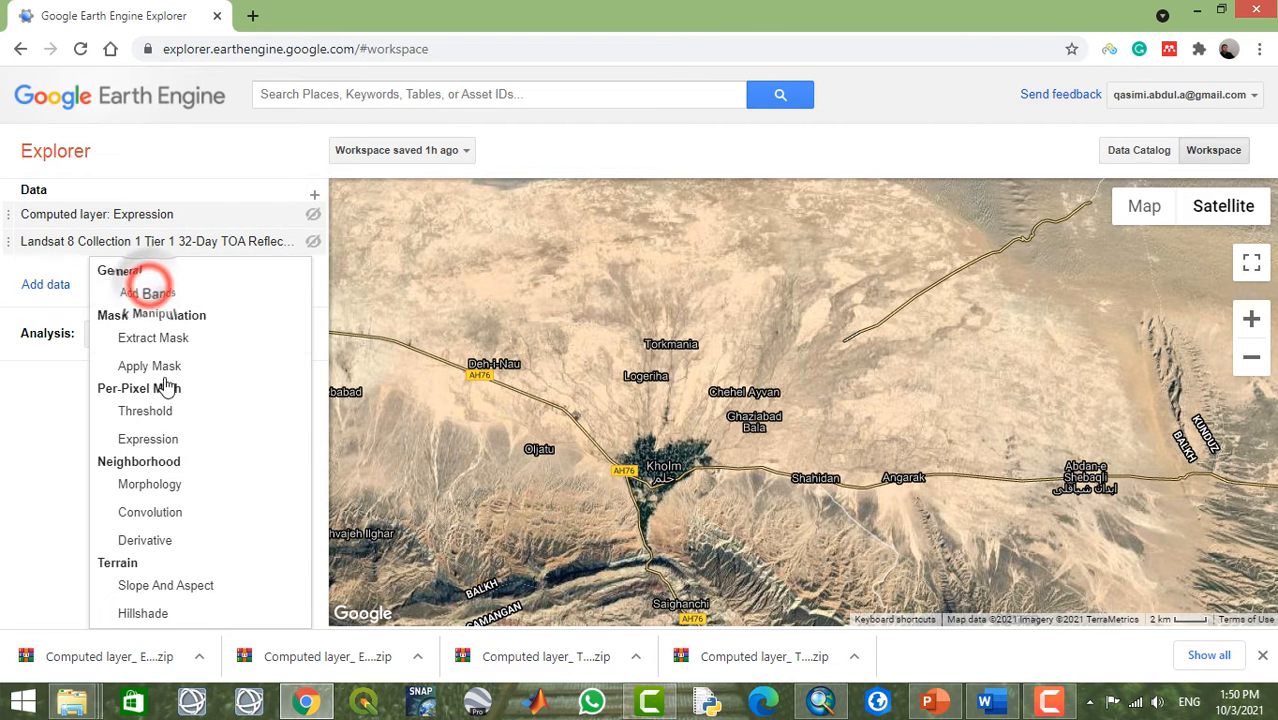
pyautogui.click(188, 443)
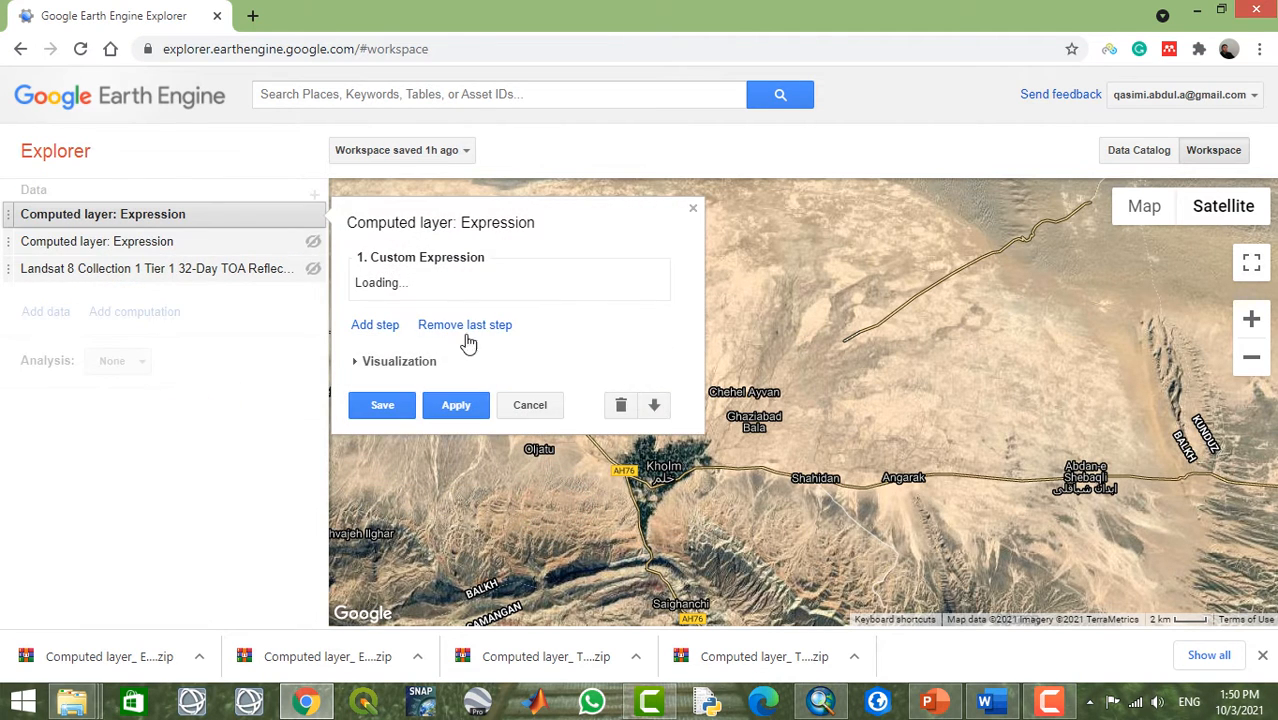
pyautogui.click(605, 328)
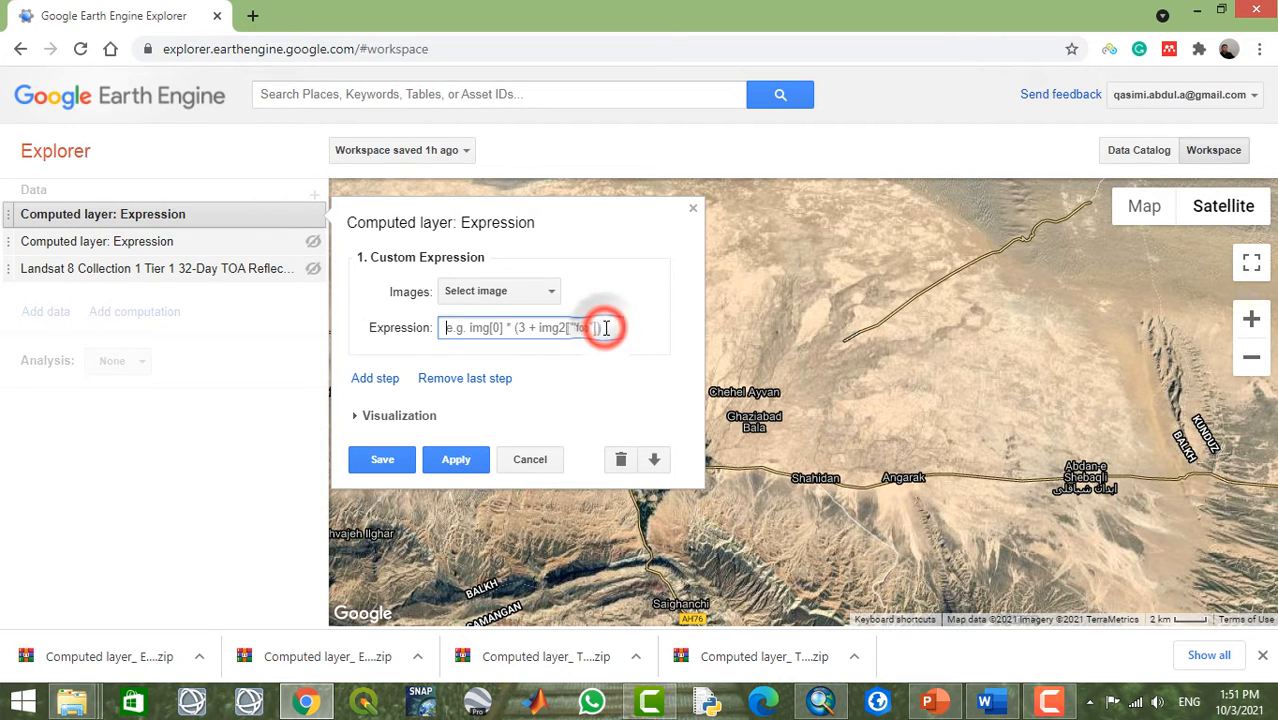
pyautogui.hotkey('ctrl', 'v')
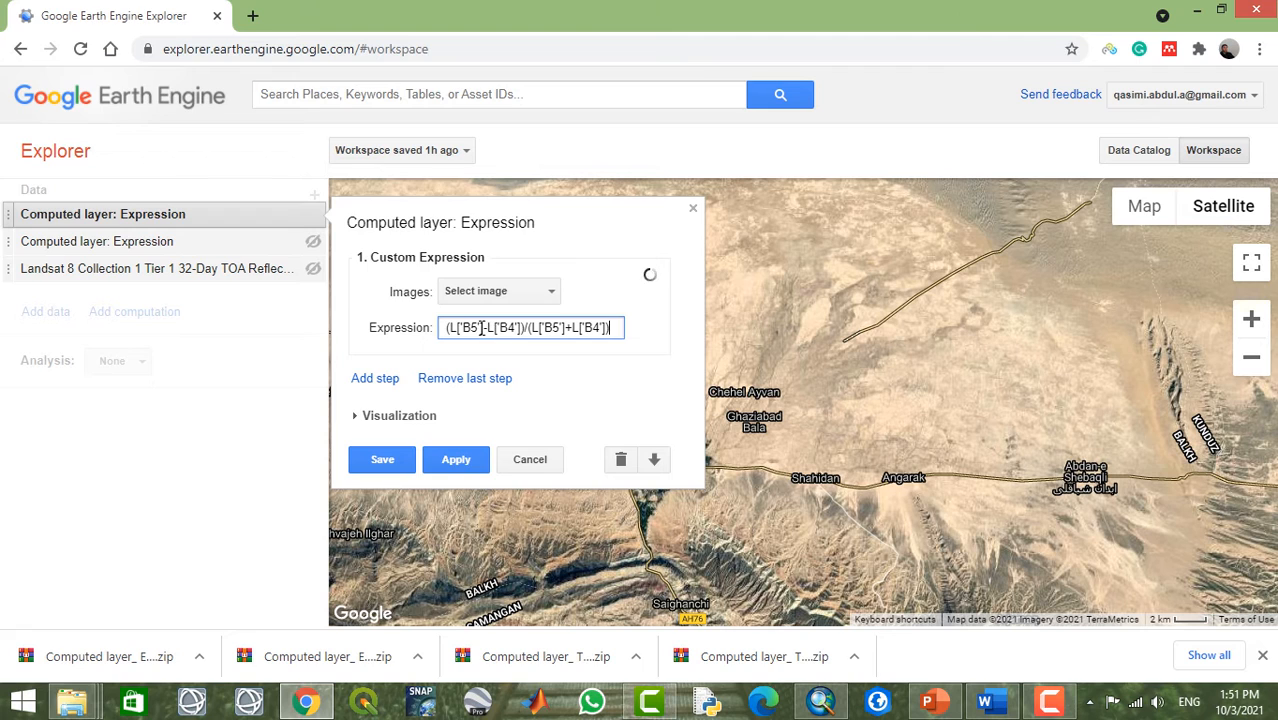
# Step: Replace both B4 bands with B6 so the expression reads (L['B5']-L['B6'])/(L['B5']+L['B6']), and save the computed layer
pyautogui.click(513, 328)
pyautogui.press('BackSpace')
pyautogui.write('6')
pyautogui.click(597, 327)
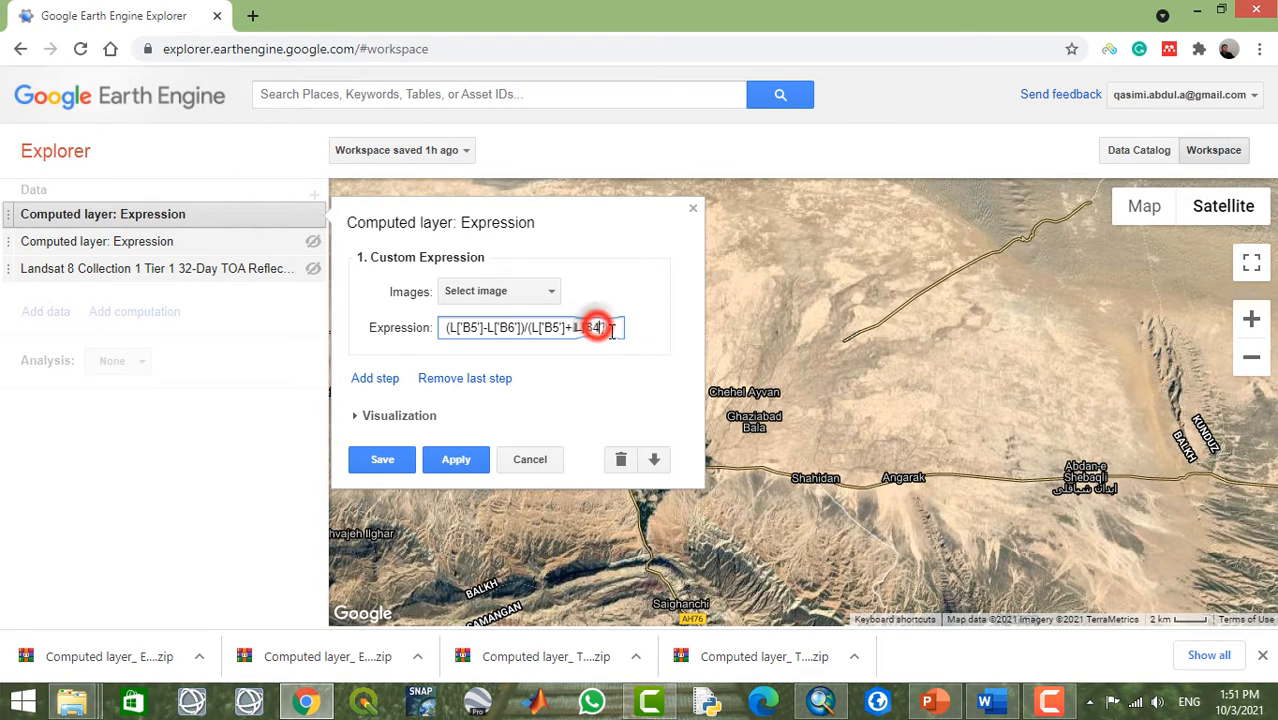
pyautogui.press('BackSpace')
pyautogui.write('6')
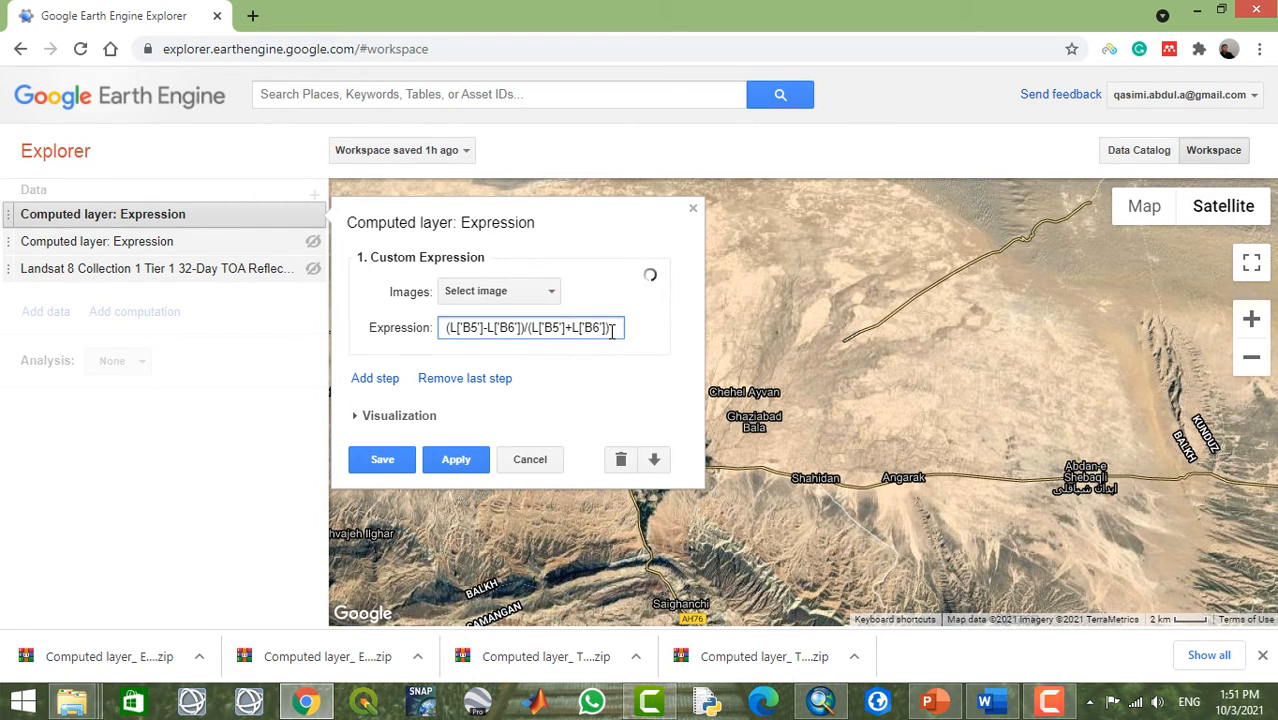
pyautogui.click(394, 459)
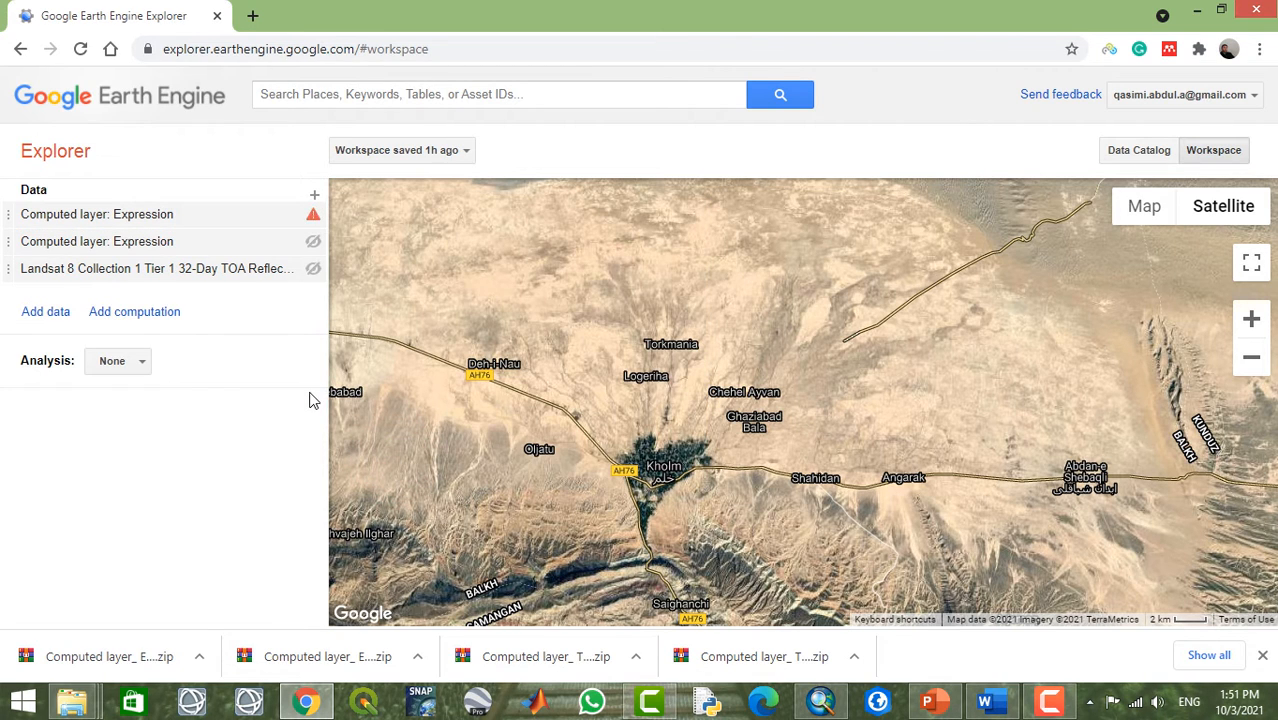
# Step: Check the error on the new computed layer, save it again, and switch its visibility off and on
pyautogui.click(314, 214)
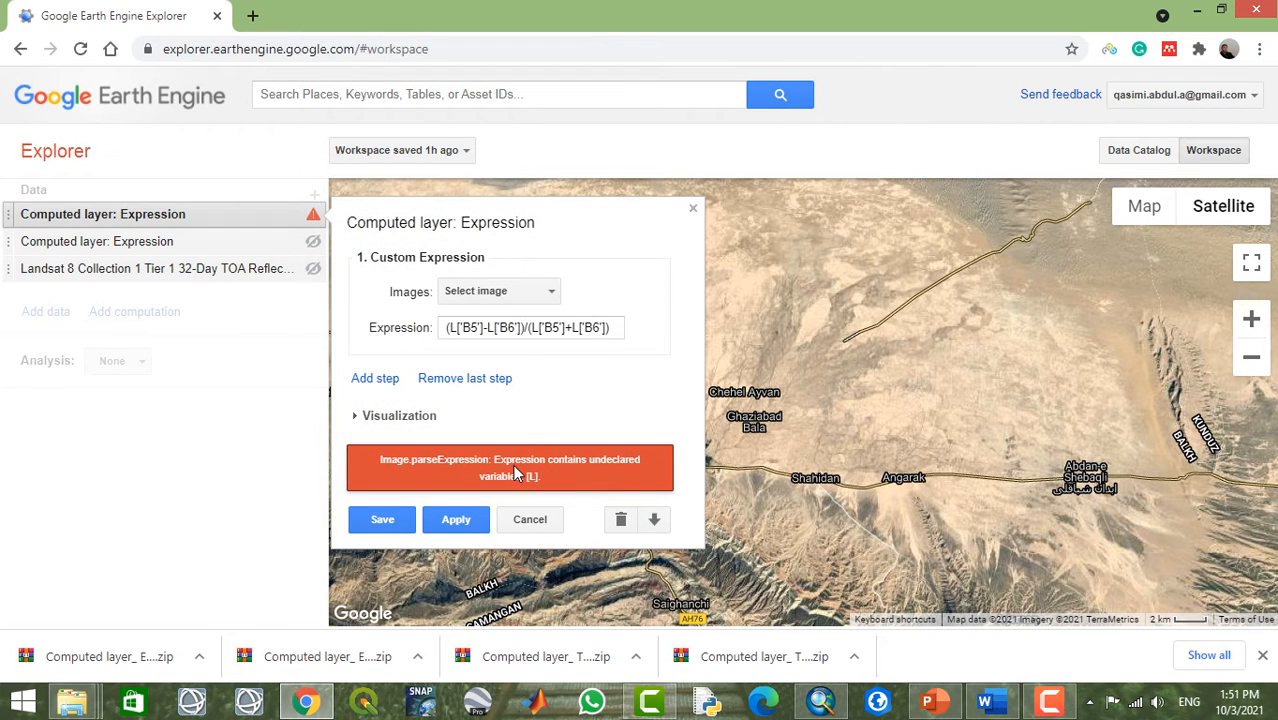
pyautogui.click(402, 518)
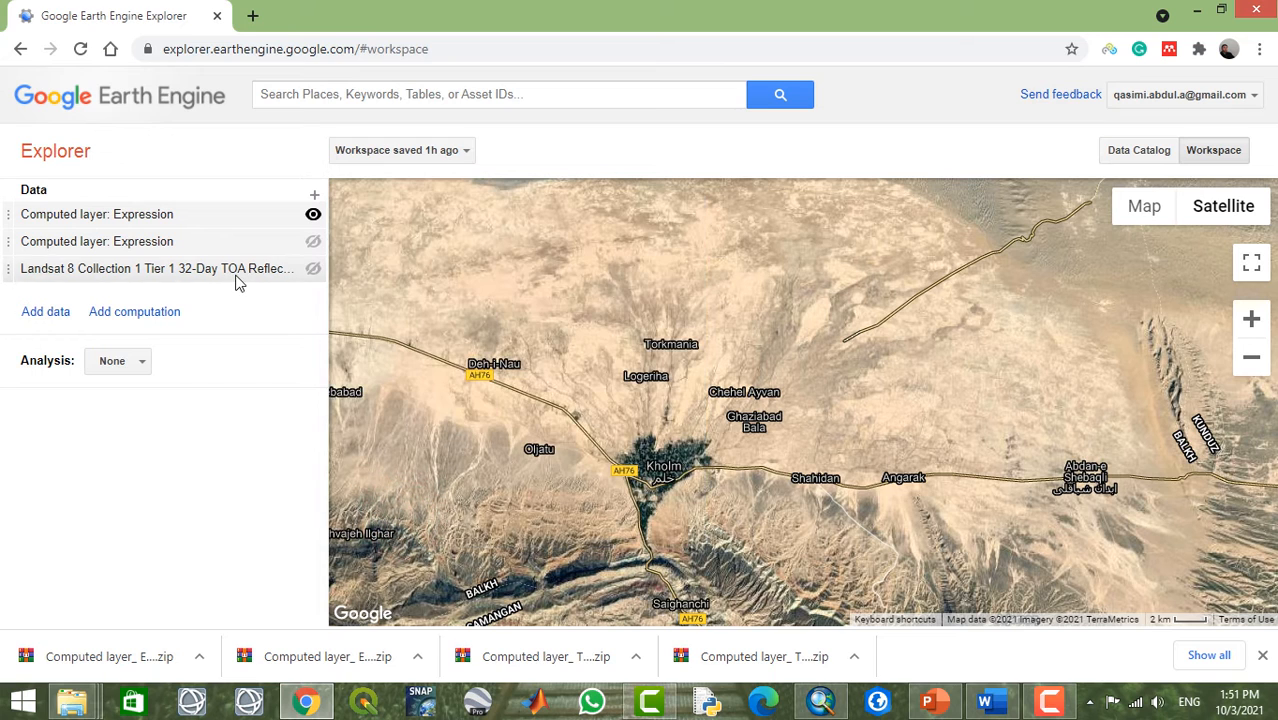
pyautogui.click(312, 216)
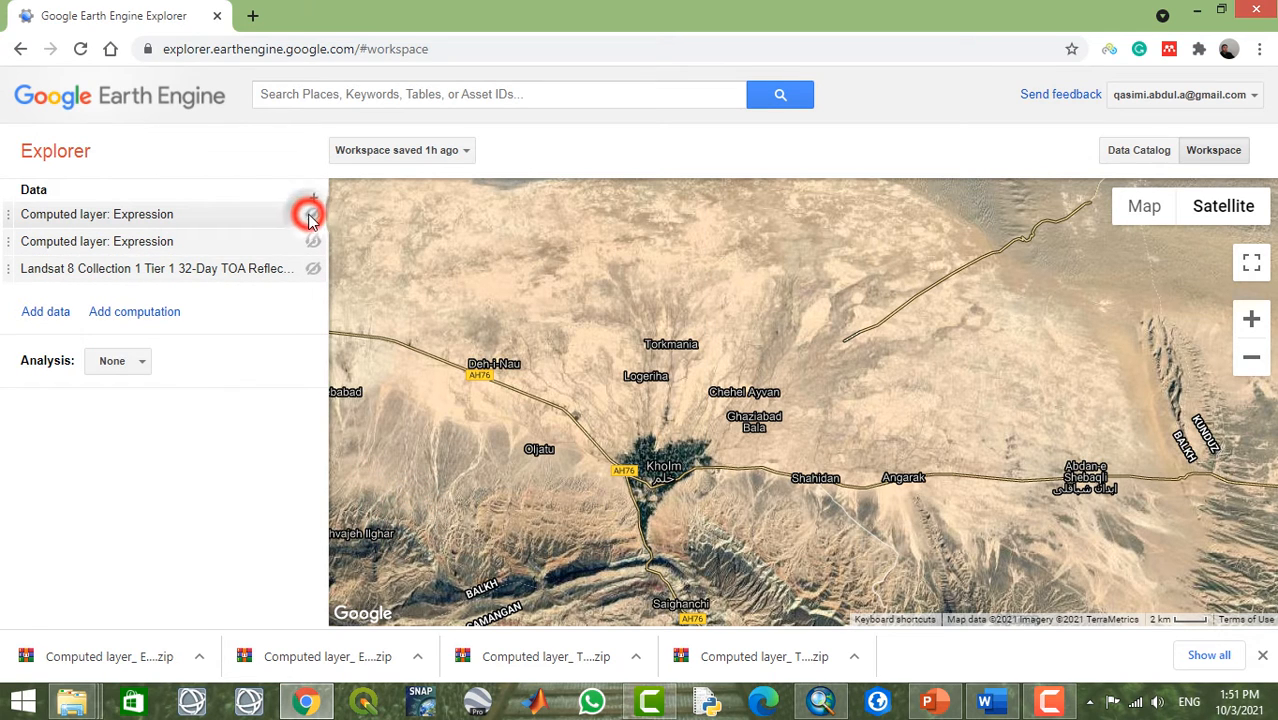
pyautogui.click(309, 217)
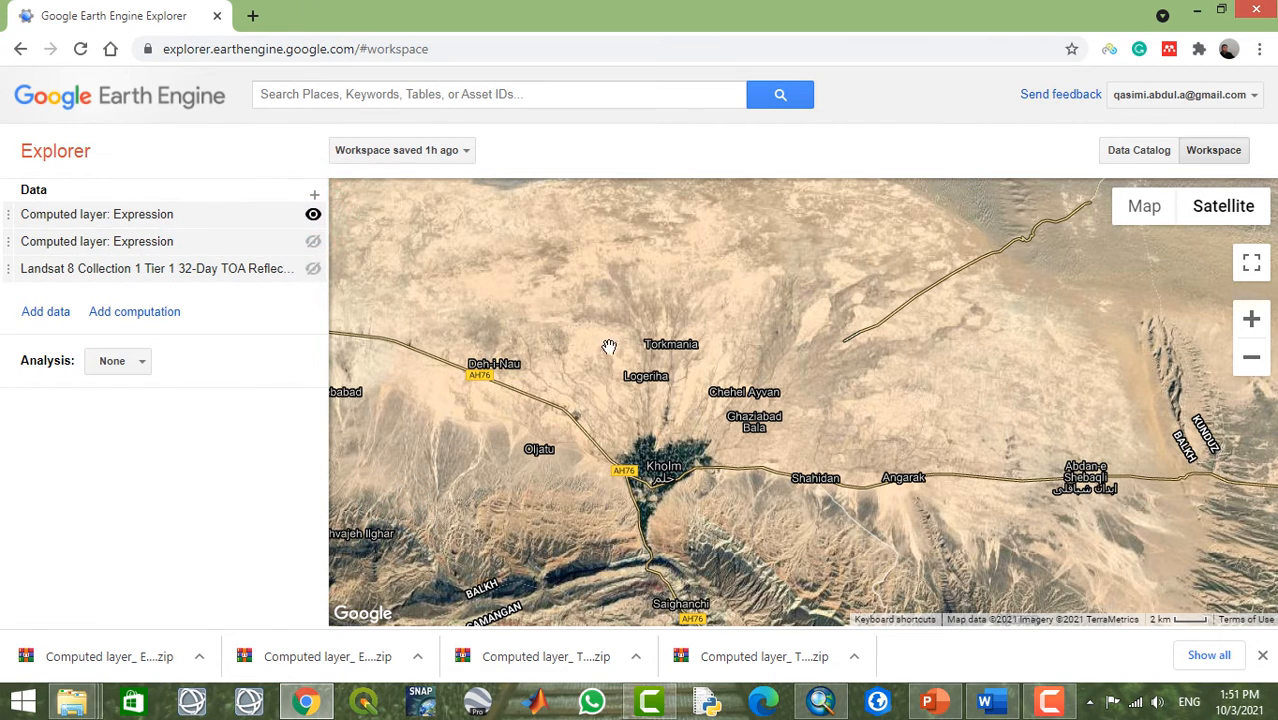
# Step: Navigate the satellite map northeast from Kholm to Lake Shiva and frame the whole lake
pyautogui.click(940, 410)
pyautogui.moveTo(836, 368); pyautogui.dragTo(622, 277)
pyautogui.moveTo(905, 318); pyautogui.dragTo(690, 401)
pyautogui.moveTo(1044, 425); pyautogui.dragTo(719, 491)
pyautogui.moveTo(597, 305); pyautogui.dragTo(673, 416)
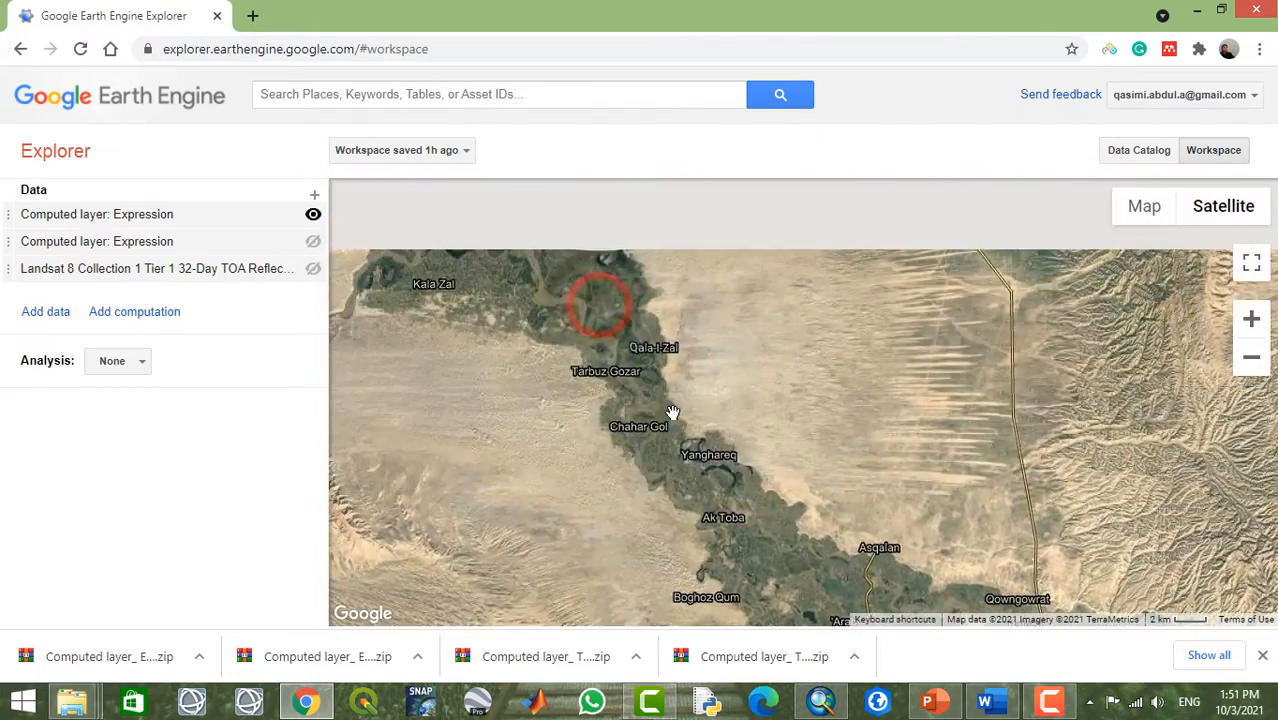
pyautogui.moveTo(639, 365); pyautogui.dragTo(696, 431)
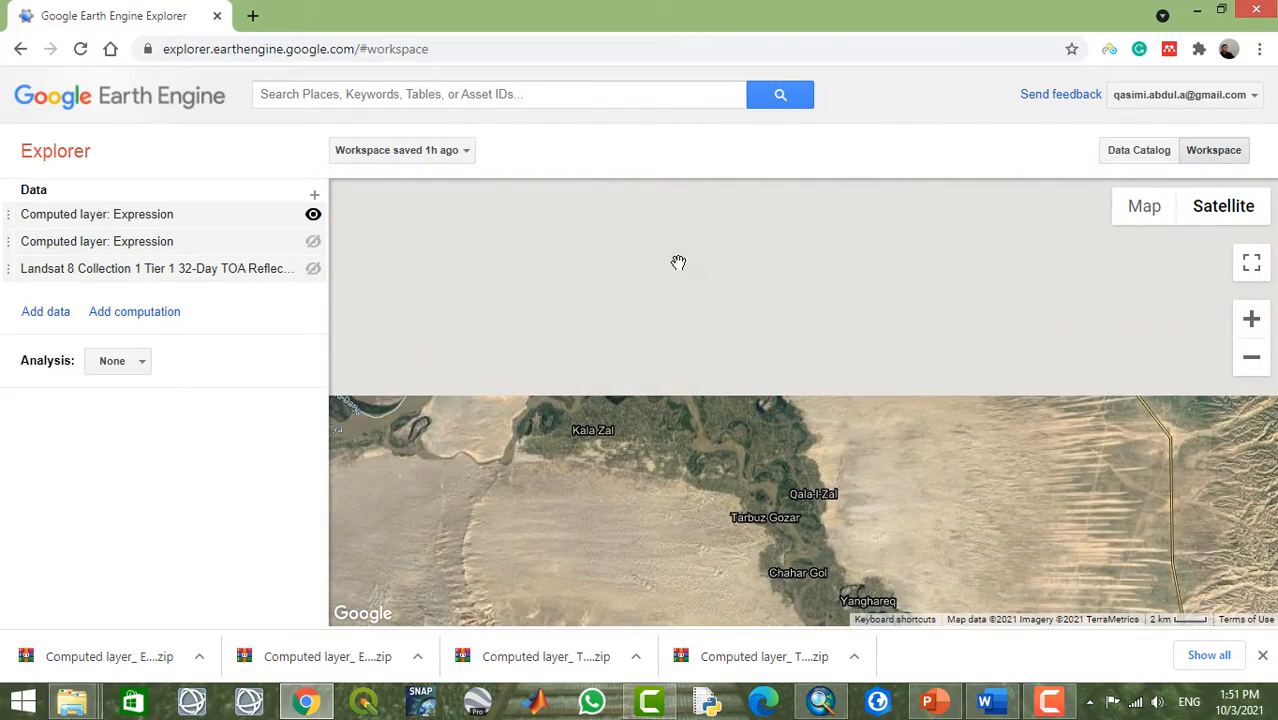
pyautogui.moveTo(640, 283); pyautogui.dragTo(563, 336)
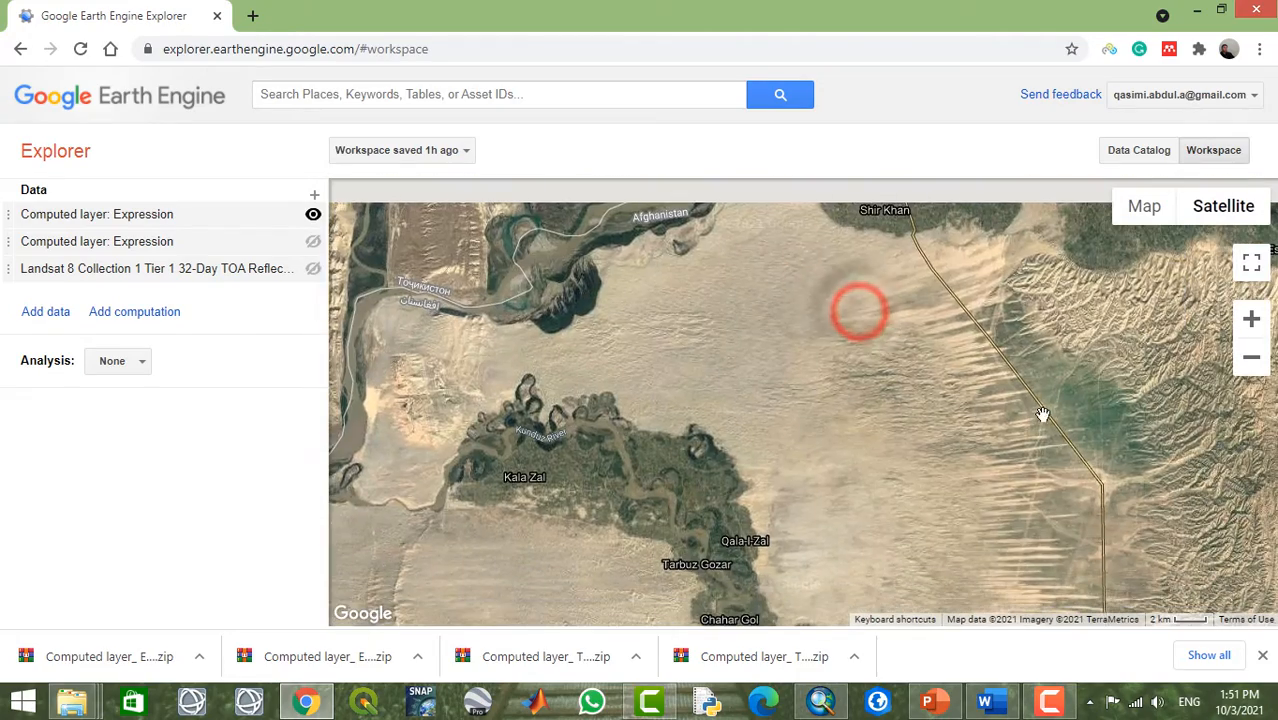
pyautogui.scroll(-3, 1030, 416)
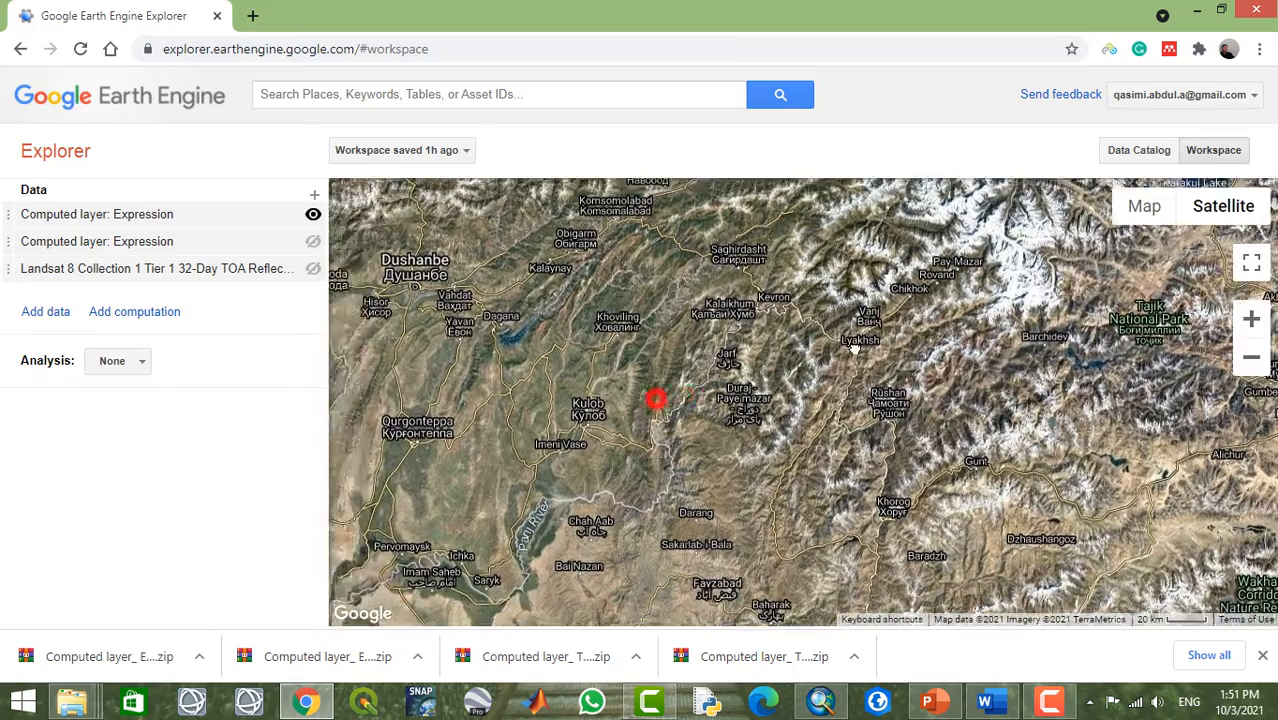
pyautogui.scroll(-1, 856, 376)
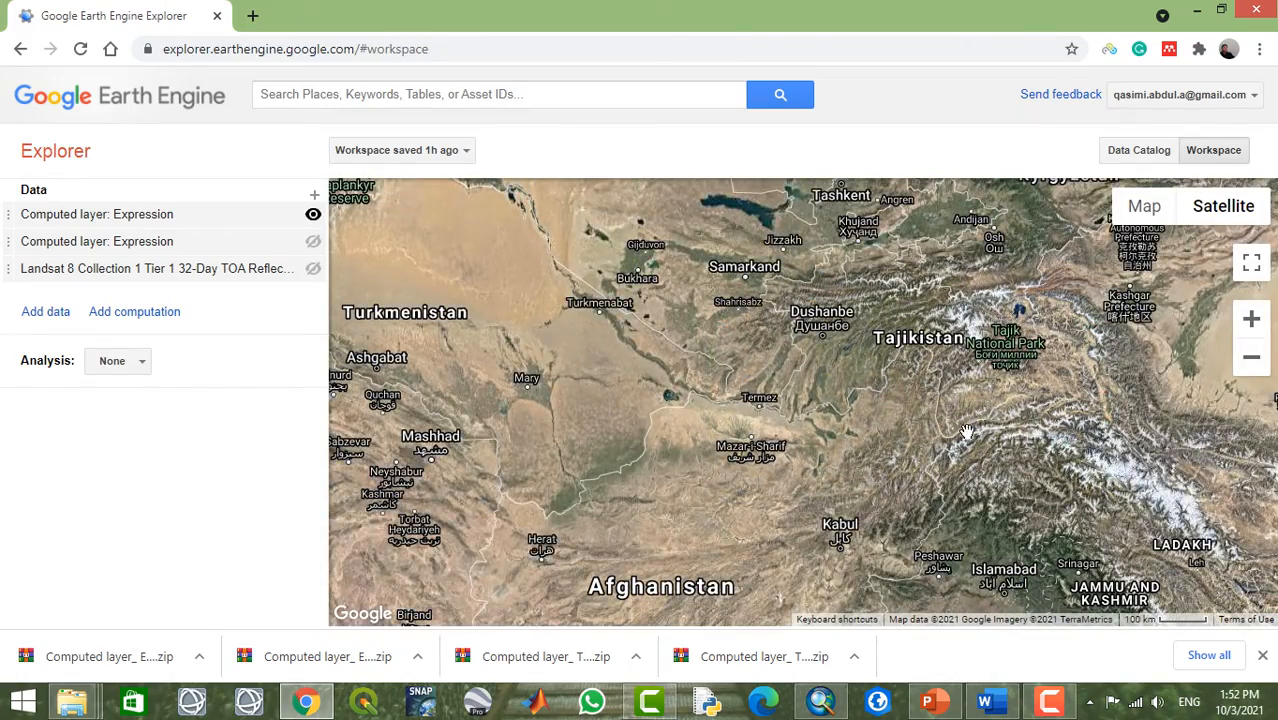
pyautogui.moveTo(966, 432); pyautogui.dragTo(823, 433)
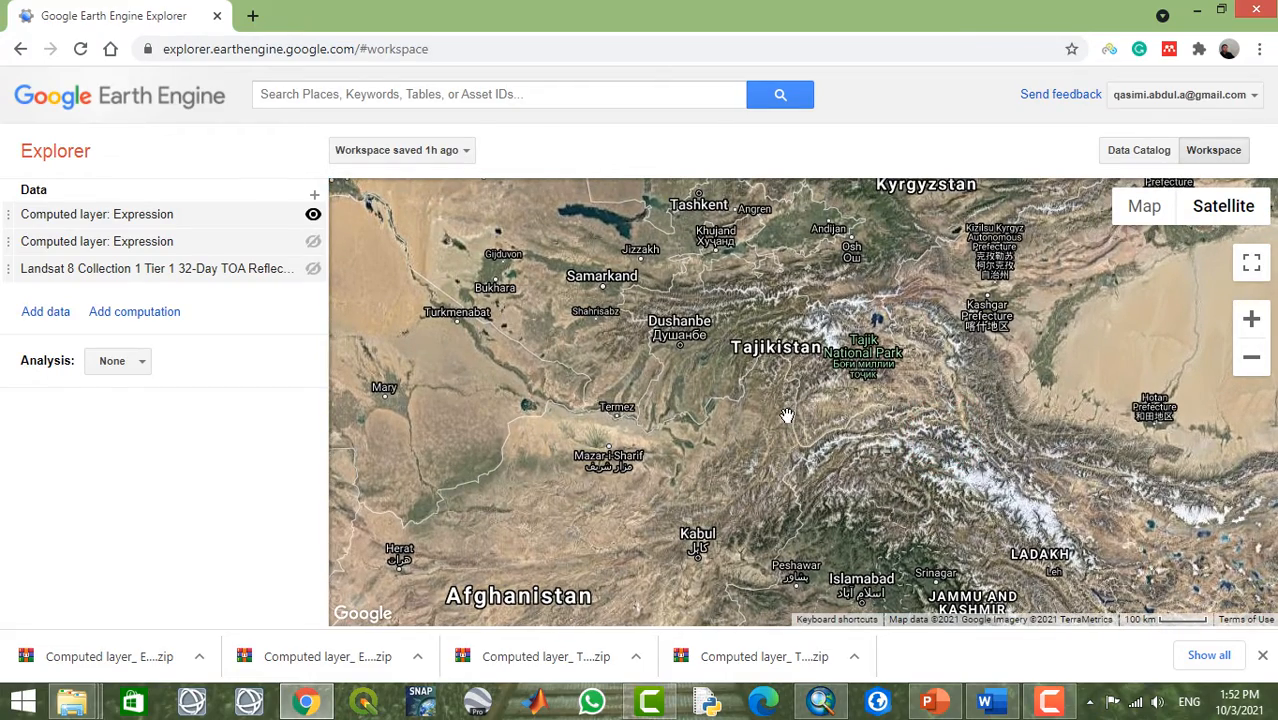
pyautogui.scroll(5, 756, 436)
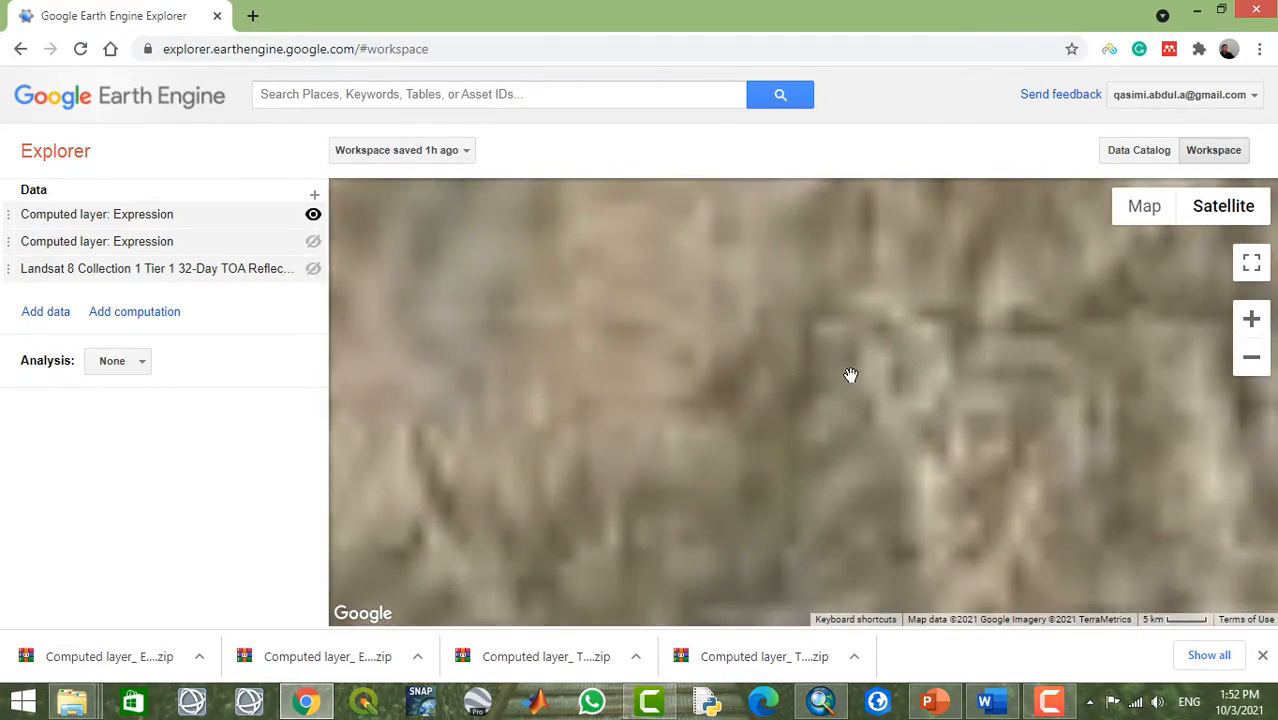
pyautogui.moveTo(880, 368); pyautogui.dragTo(683, 532)
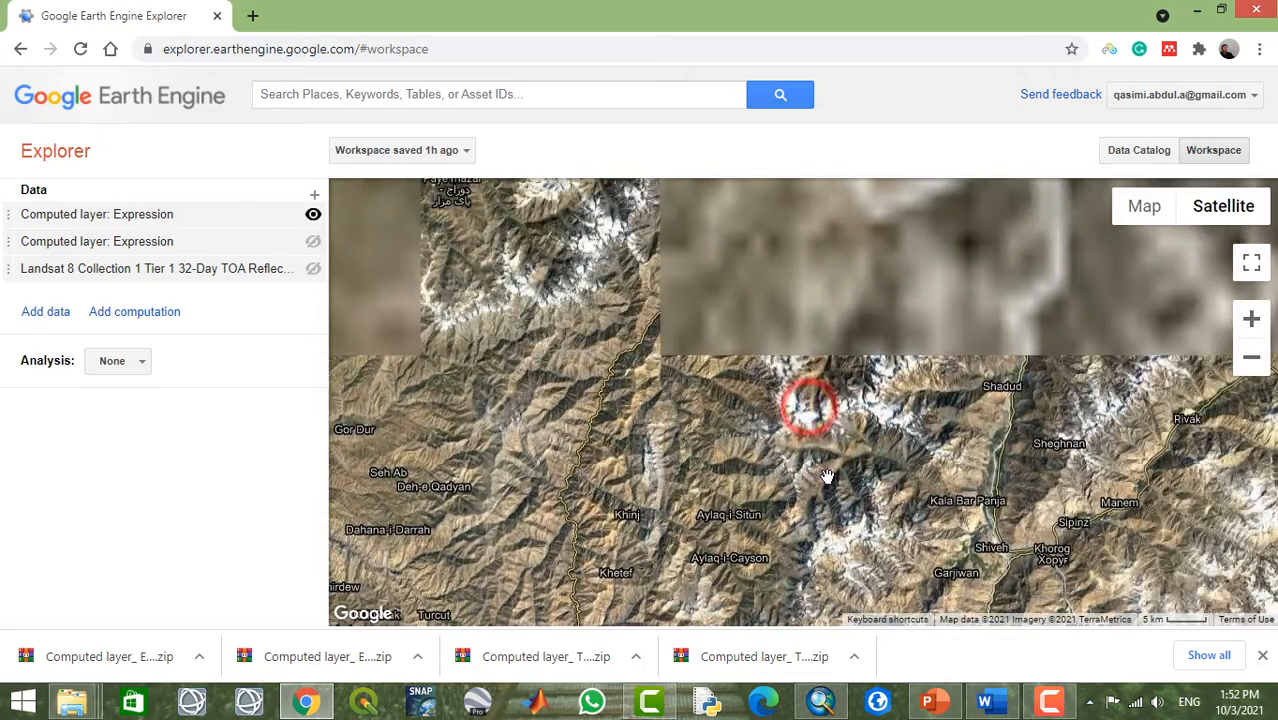
pyautogui.moveTo(827, 476); pyautogui.dragTo(729, 402)
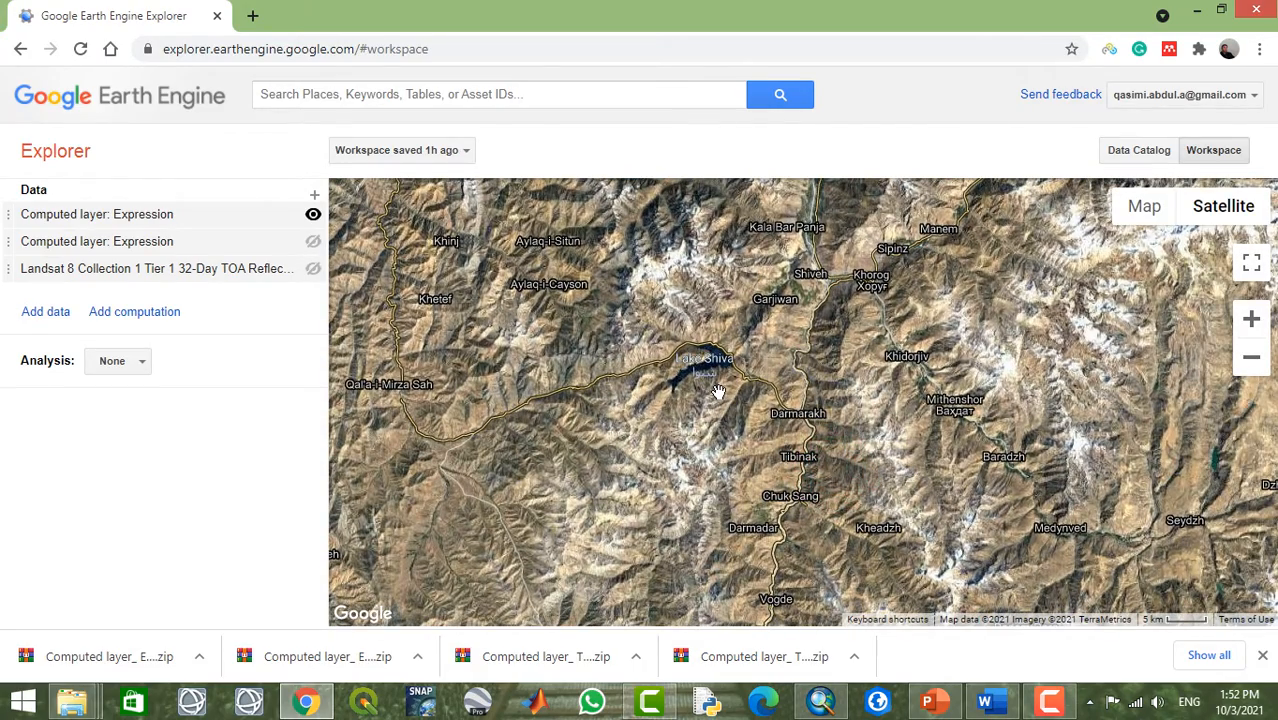
pyautogui.moveTo(661, 398); pyautogui.dragTo(711, 391)
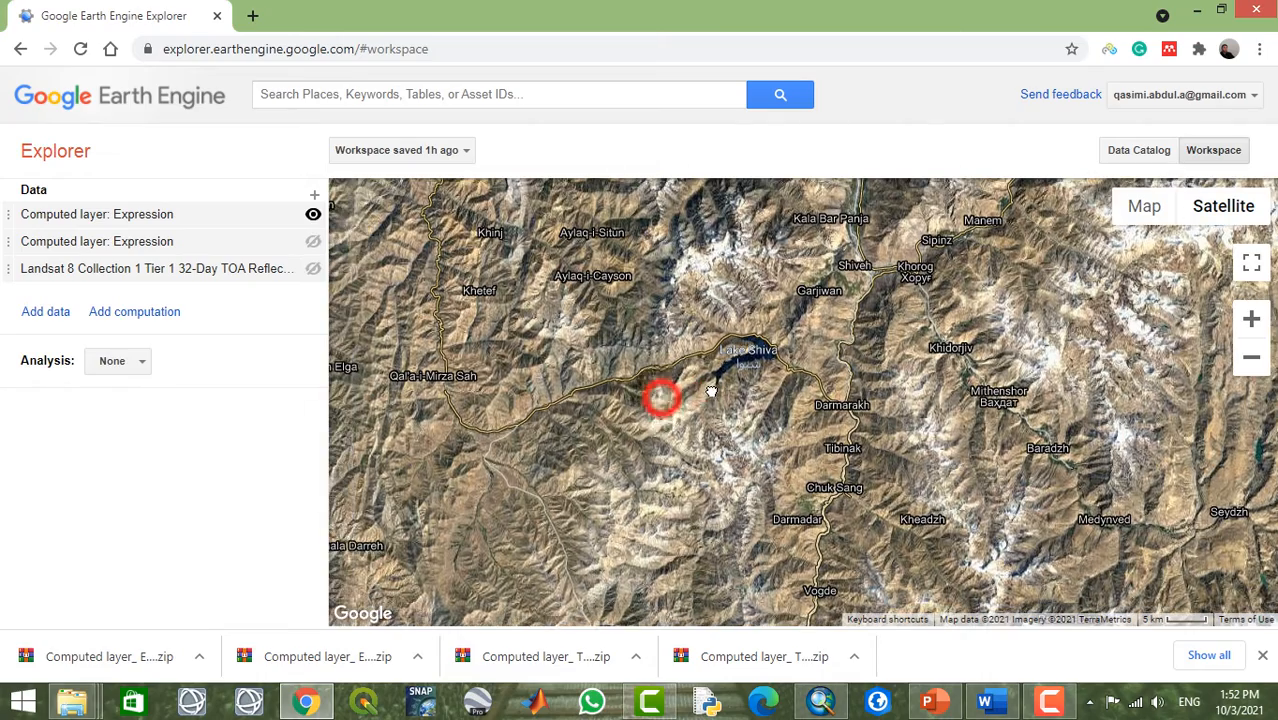
pyautogui.scroll(1, 711, 391)
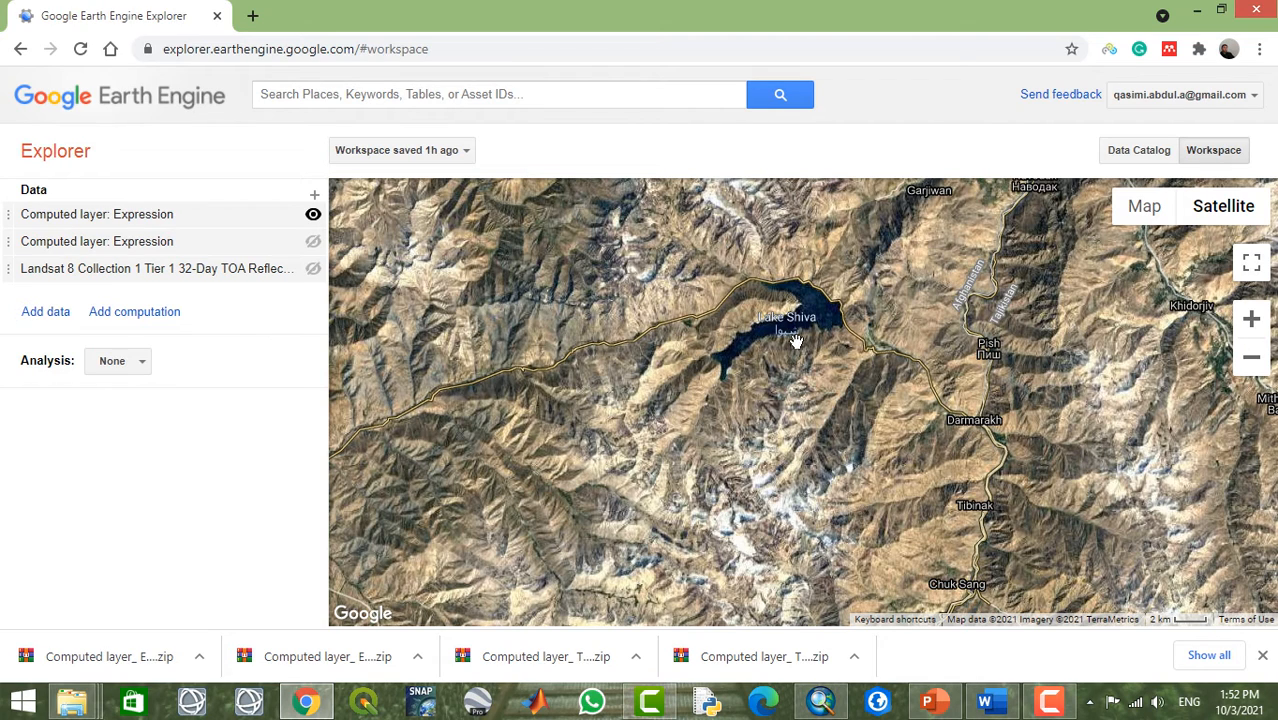
pyautogui.scroll(1, 800, 341)
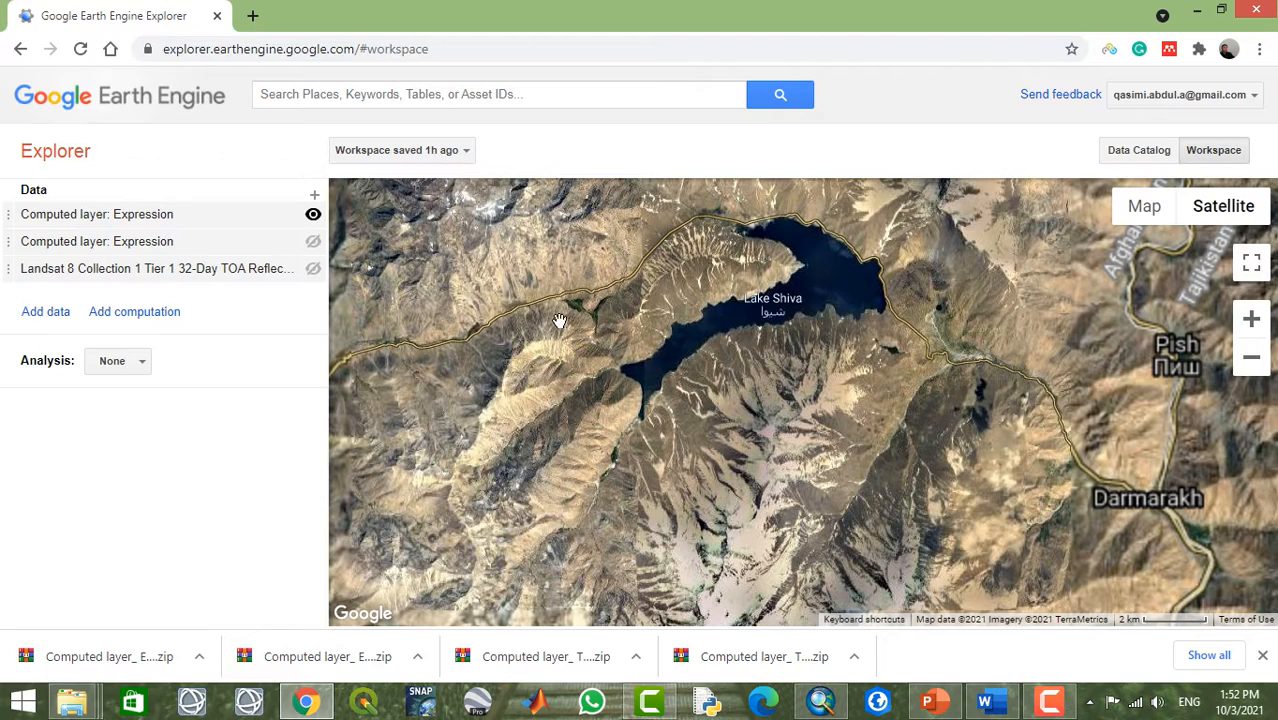
pyautogui.moveTo(797, 330); pyautogui.dragTo(760, 450)
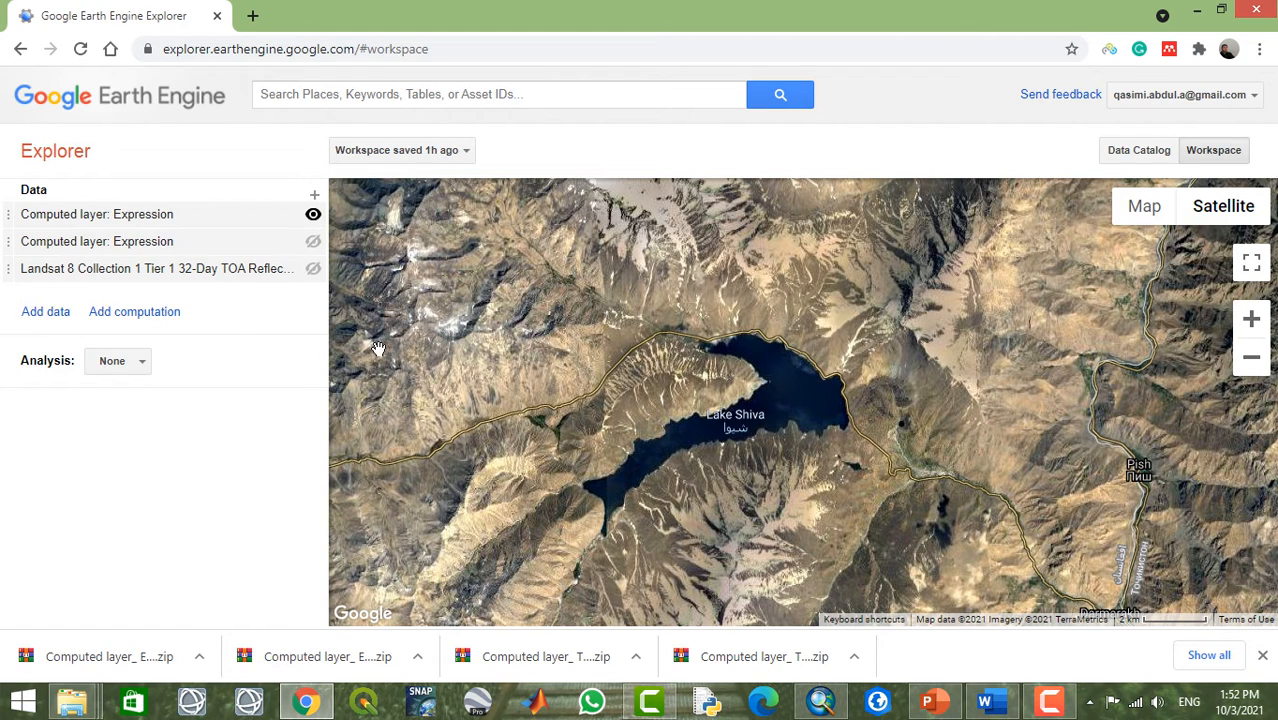
# Step: Reopen the B5/B6 computed layer and add the Landsat 8 Collection 1 Tier 1 32-Day TOA Reflectance Composite as its image, named L
pyautogui.click(312, 215)
pyautogui.click(209, 215)
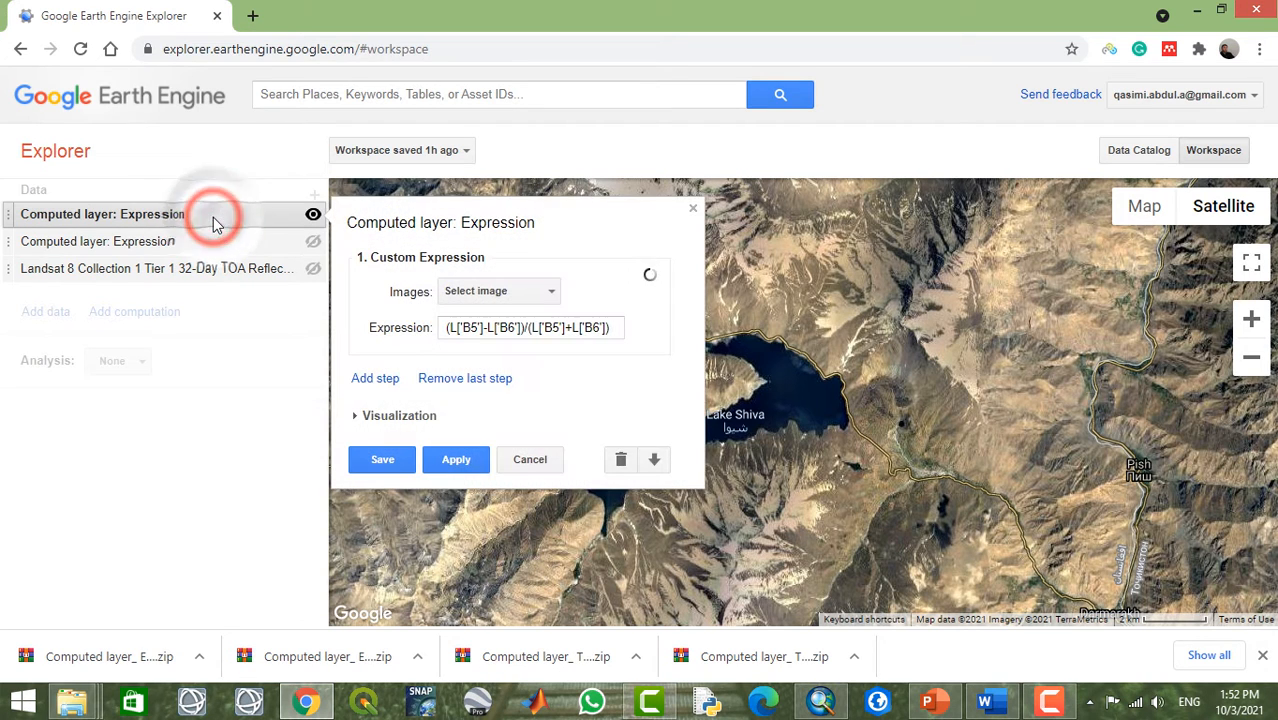
pyautogui.click(357, 417)
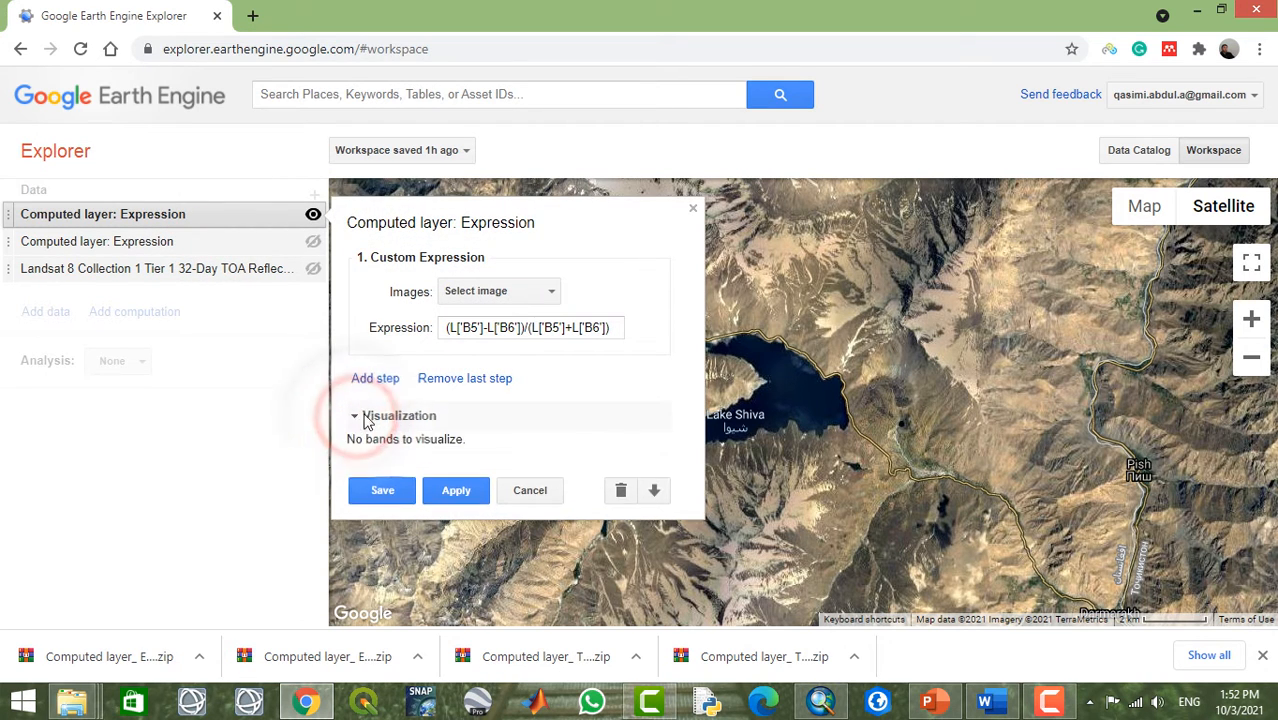
pyautogui.click(458, 489)
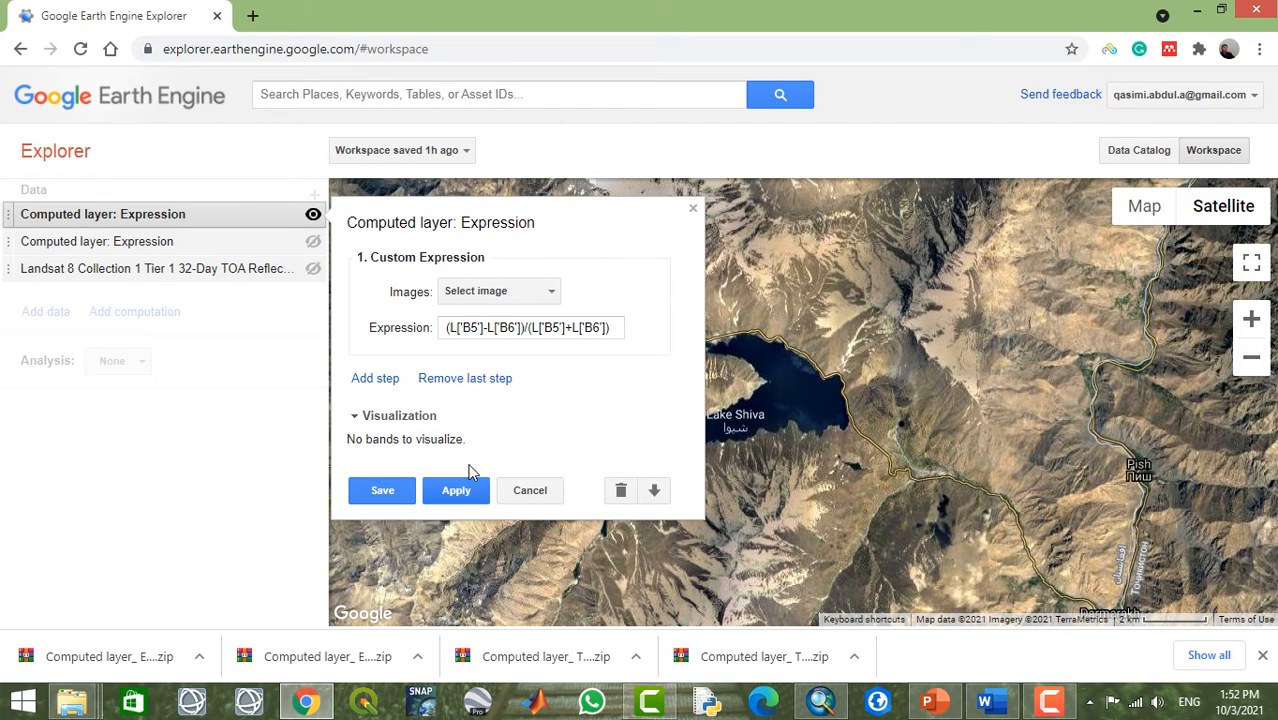
pyautogui.click(549, 291)
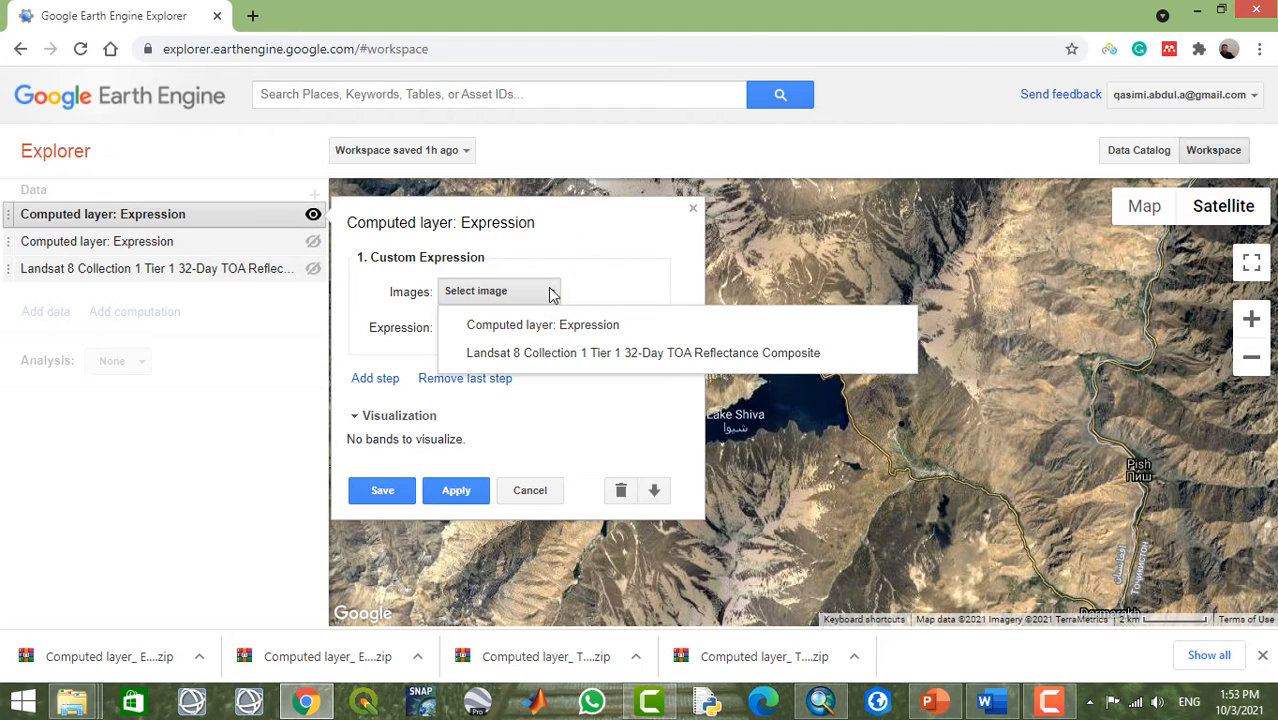
pyautogui.click(599, 354)
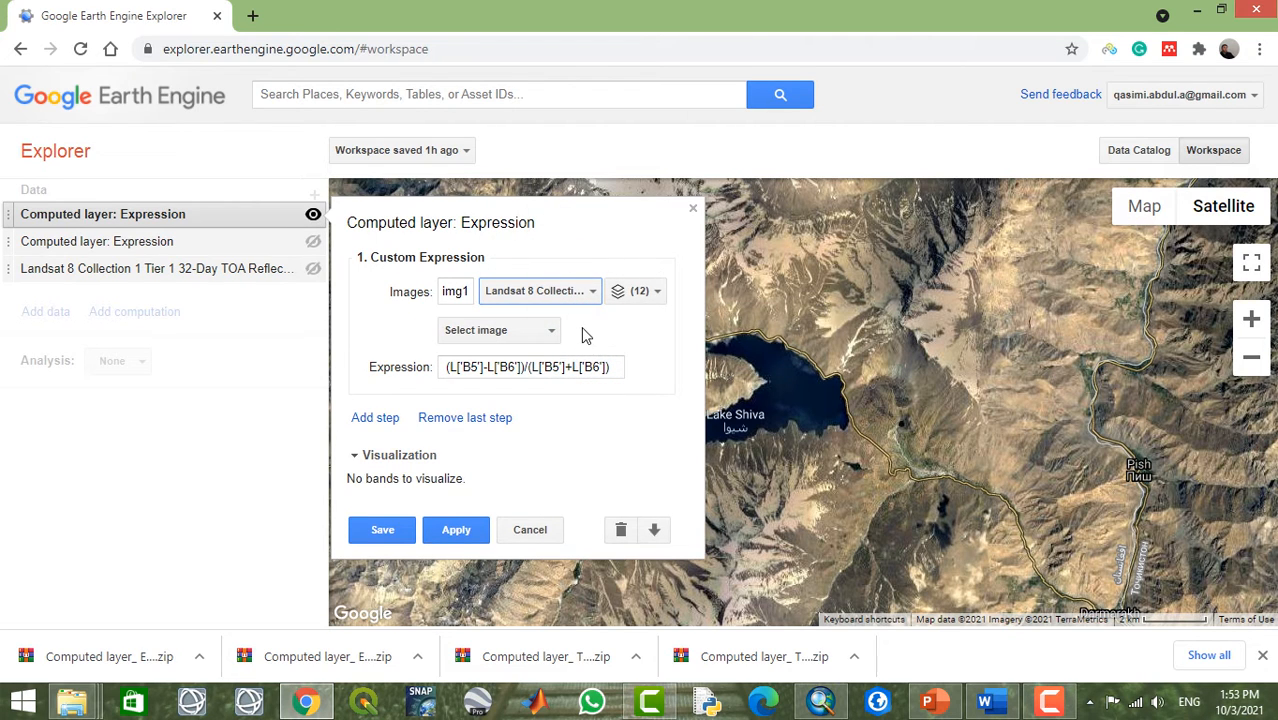
pyautogui.click(466, 291)
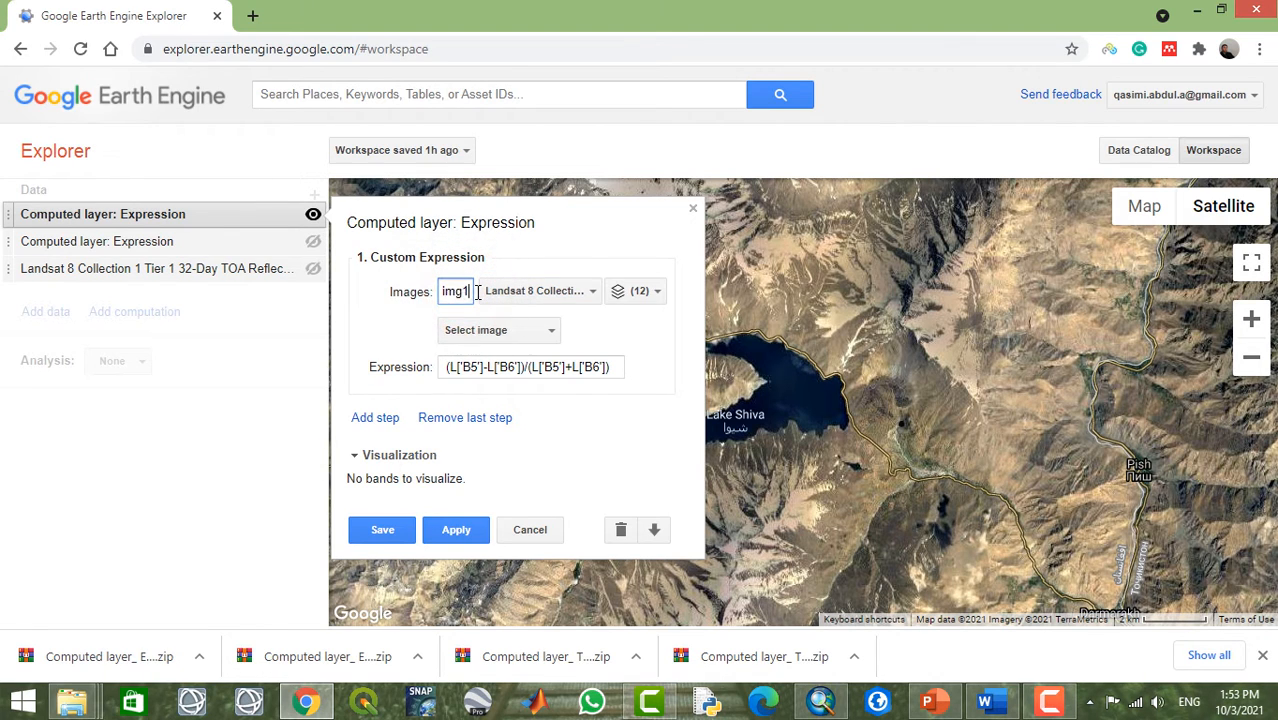
pyautogui.doubleClick(477, 292)
pyautogui.write('L')
# Step: Rename the B5/B6 computed layer to MNWI, then apply and save it with the grayscale B5 visualization
pyautogui.click(500, 222)
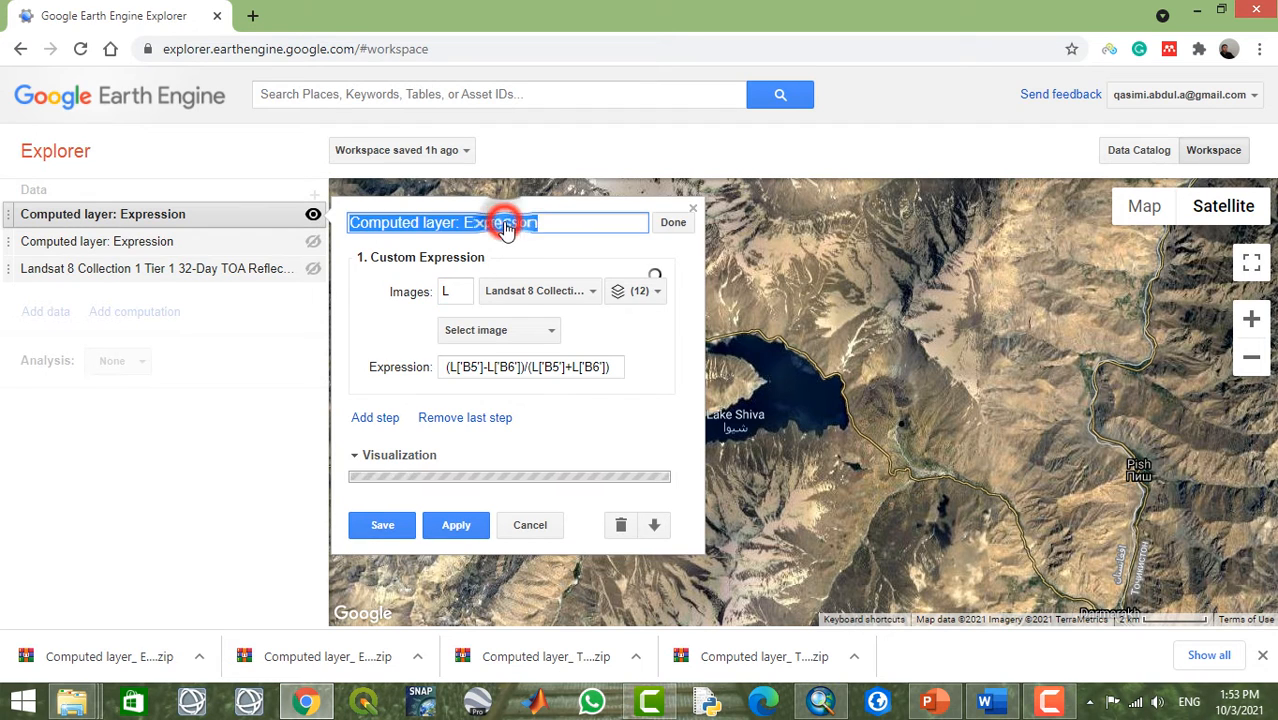
pyautogui.write('M')
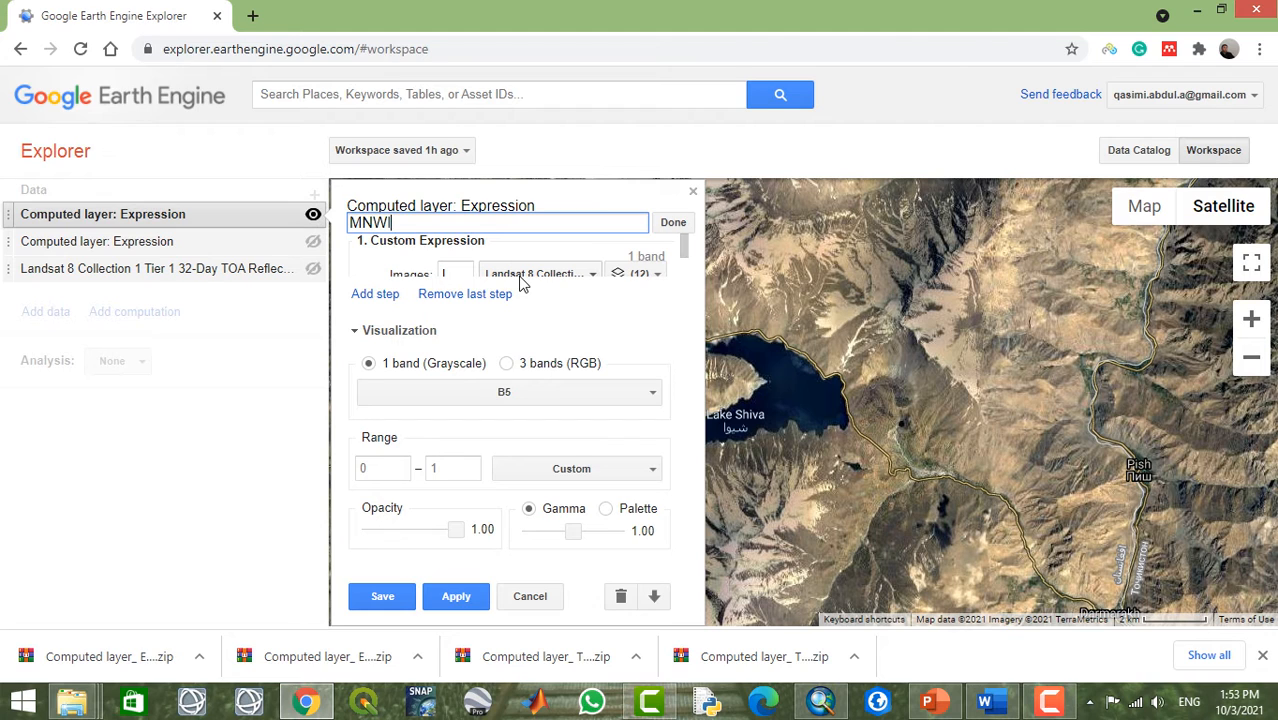
pyautogui.write('NWI')
pyautogui.click(671, 225)
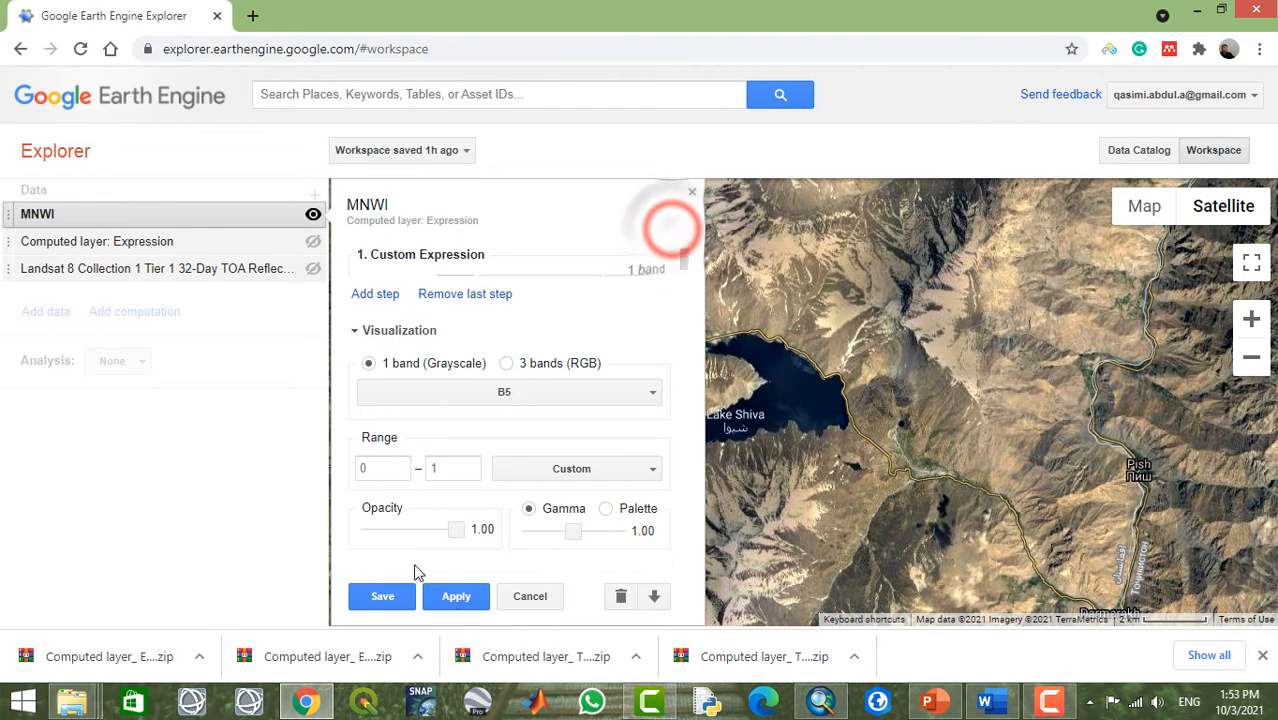
pyautogui.click(456, 597)
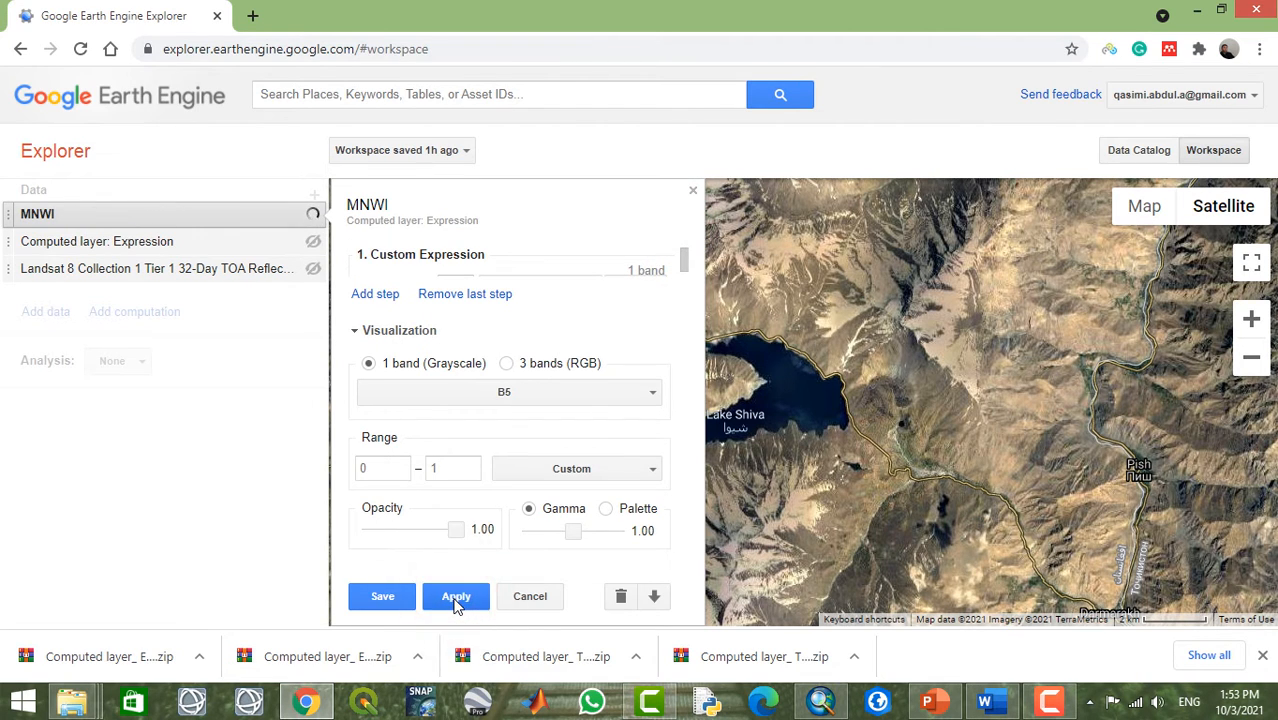
pyautogui.click(392, 599)
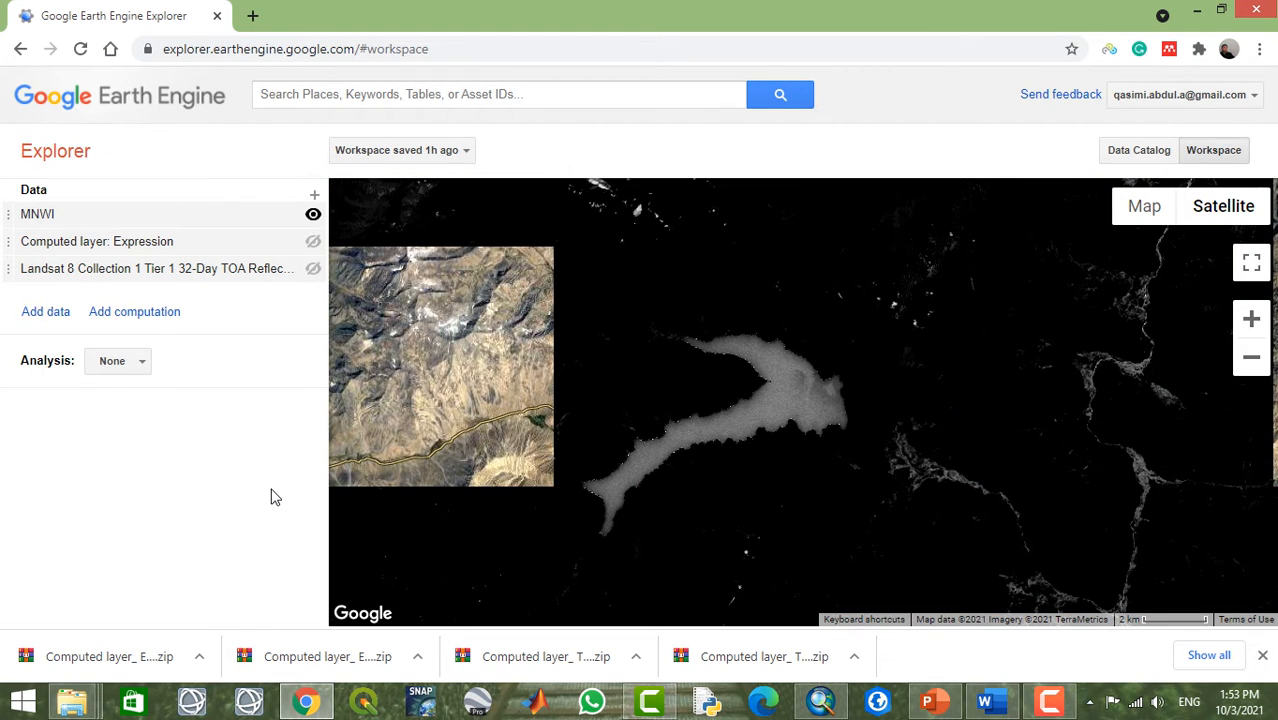
# Step: Examine the MNWI layer over Lake Shiva and the mountains to its north
pyautogui.moveTo(607, 416); pyautogui.dragTo(864, 241)
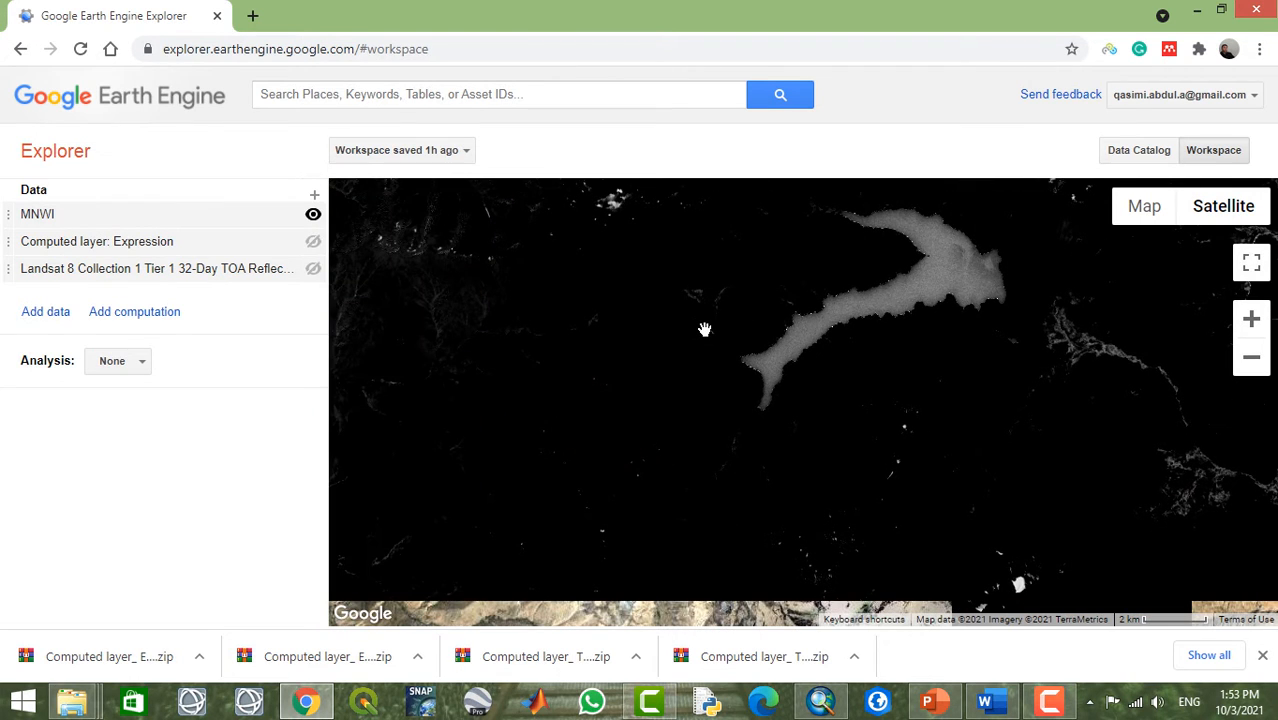
pyautogui.moveTo(768, 318); pyautogui.dragTo(661, 418)
pyautogui.moveTo(679, 359); pyautogui.dragTo(752, 500)
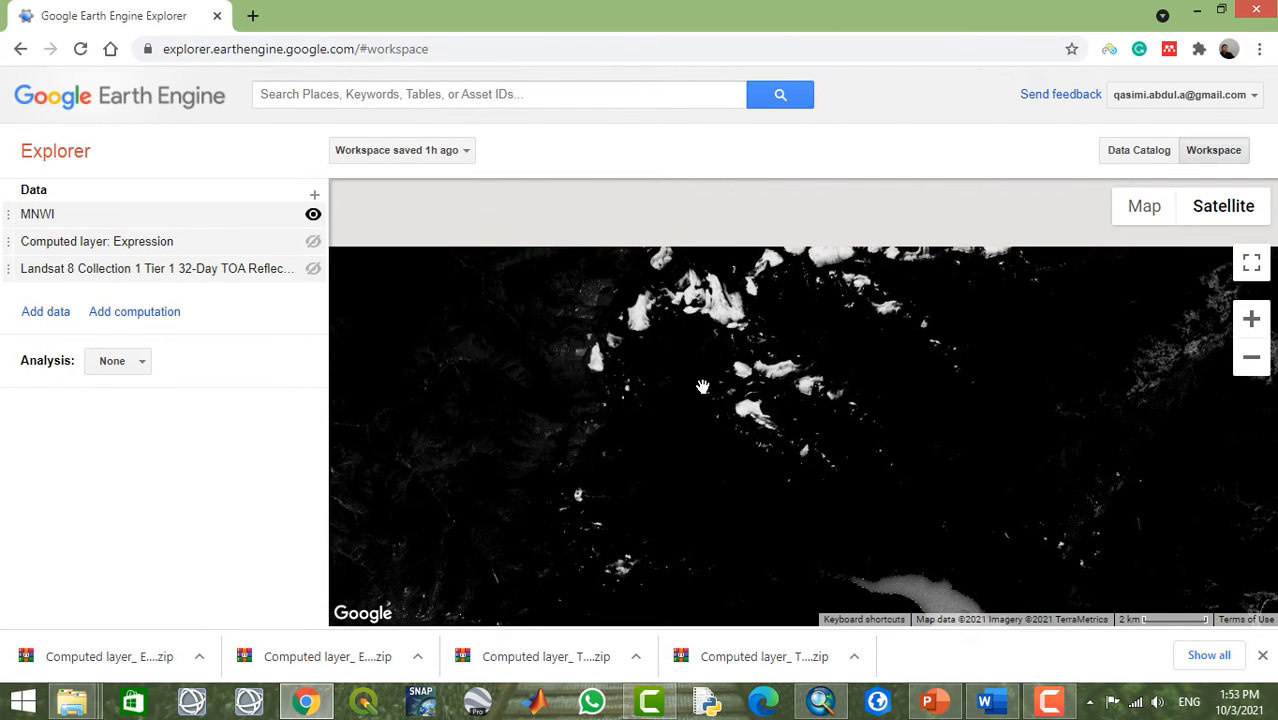
pyautogui.moveTo(790, 338); pyautogui.dragTo(888, 487)
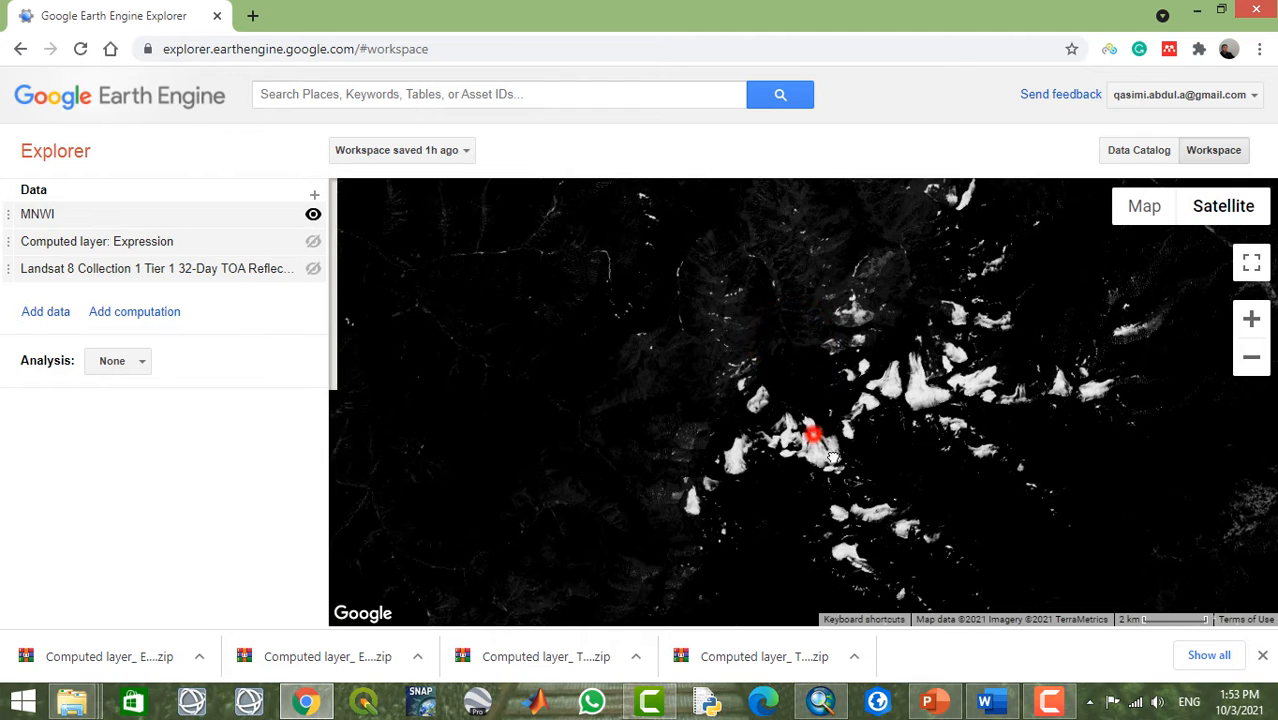
pyautogui.moveTo(833, 457); pyautogui.dragTo(855, 365)
pyautogui.scroll(-1, 759, 424)
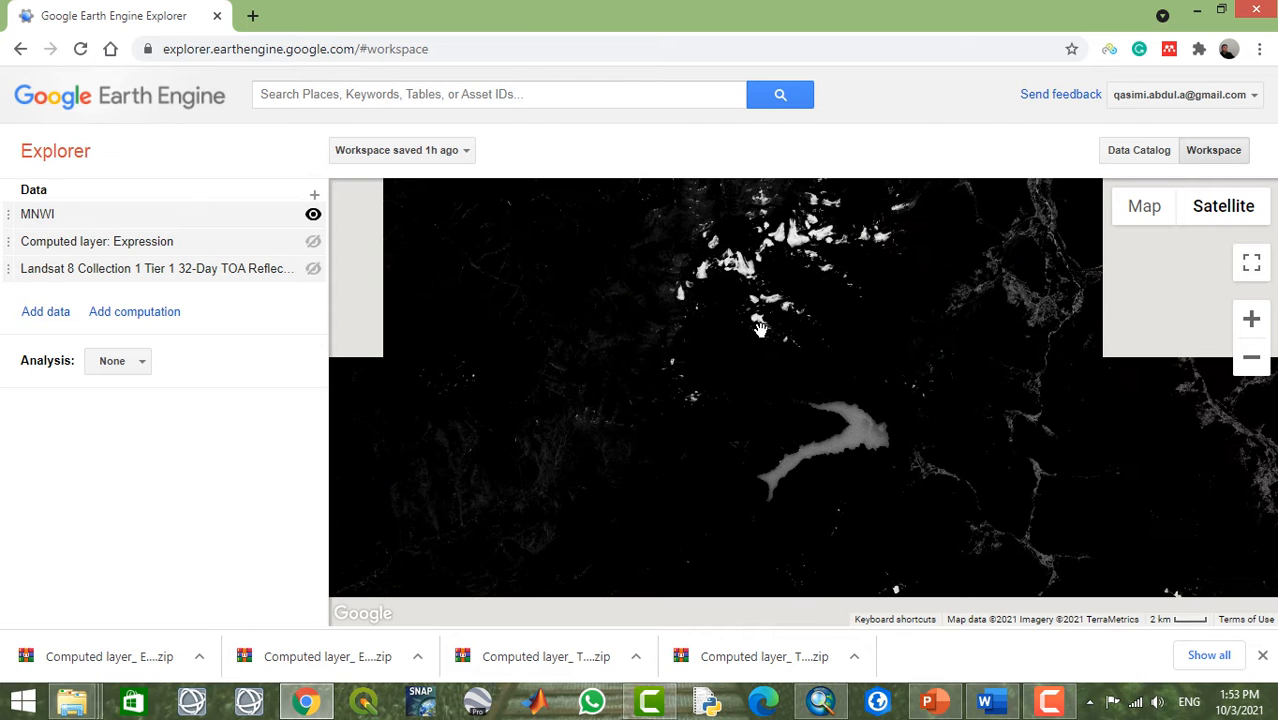
# Step: Examine the MNWI layer over the snowy mountains north of Lake Shiva and westward to the braided river plain
pyautogui.moveTo(645, 322); pyautogui.dragTo(935, 394)
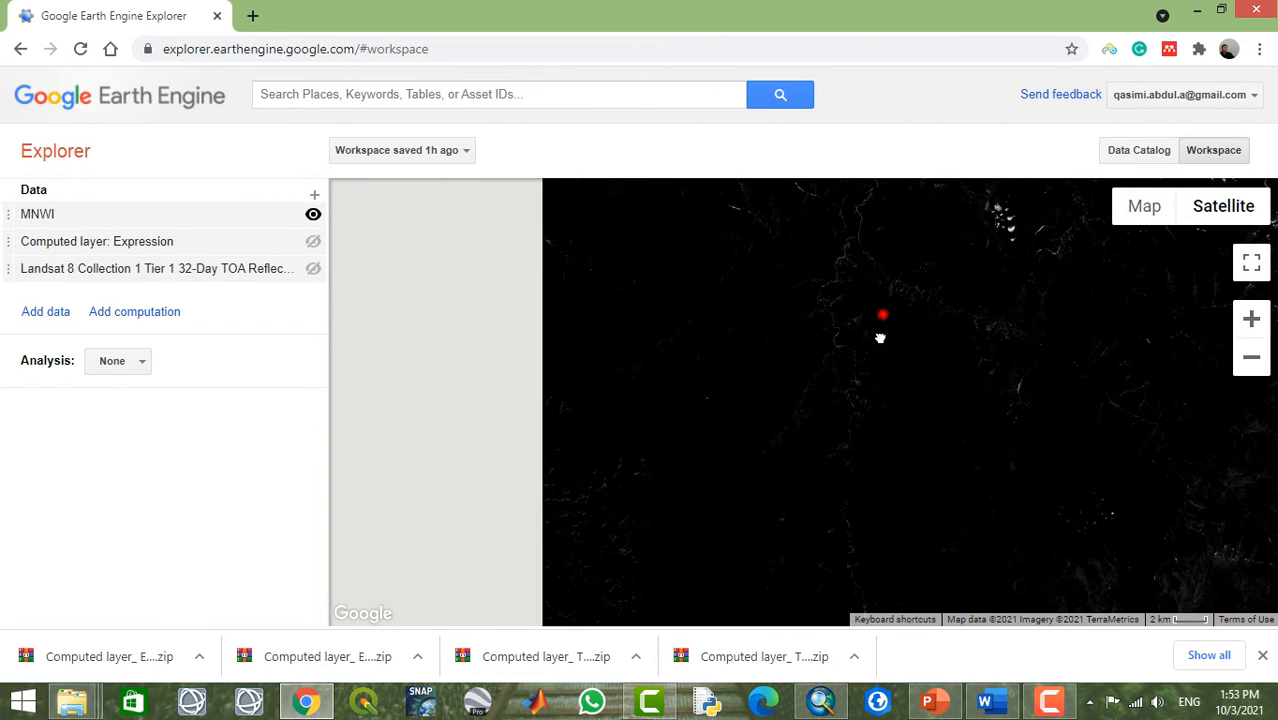
pyautogui.moveTo(880, 338); pyautogui.dragTo(877, 476)
pyautogui.moveTo(780, 373); pyautogui.dragTo(777, 485)
pyautogui.moveTo(749, 348); pyautogui.dragTo(768, 496)
pyautogui.scroll(-2, 769, 496)
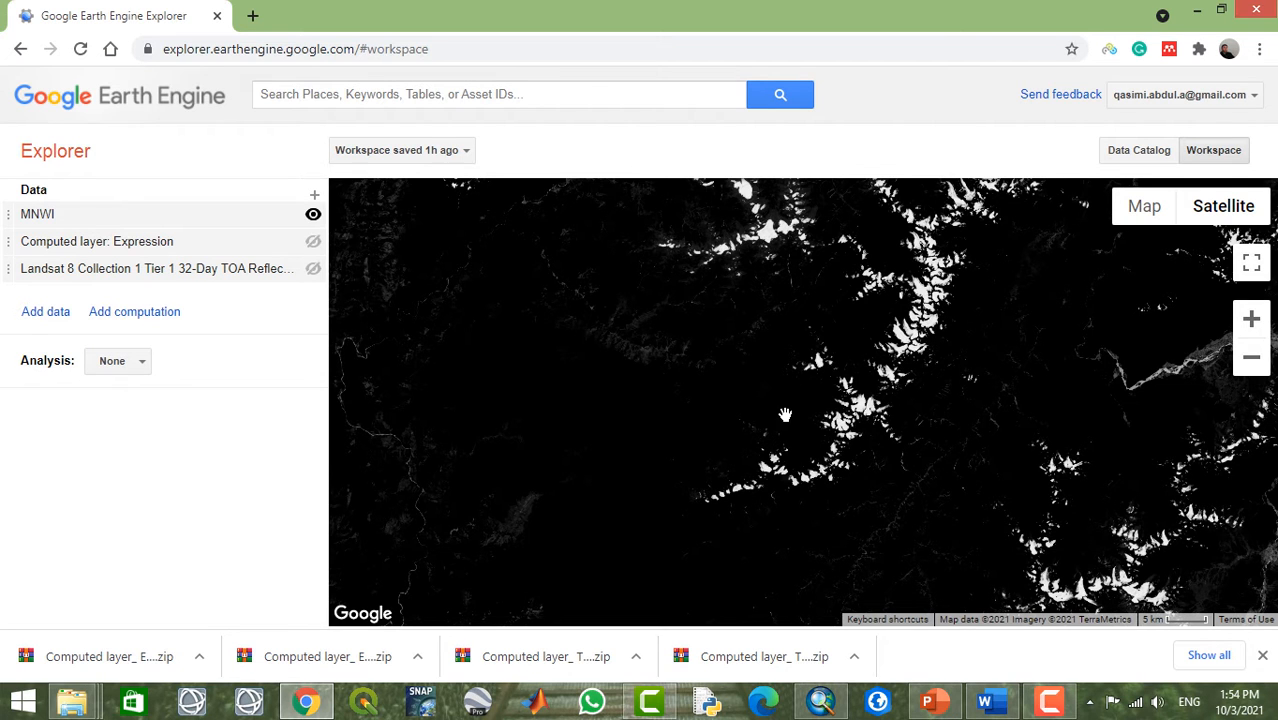
pyautogui.moveTo(676, 435); pyautogui.dragTo(807, 371)
pyautogui.moveTo(599, 388); pyautogui.dragTo(667, 416)
pyautogui.moveTo(514, 381); pyautogui.dragTo(741, 331)
pyautogui.moveTo(633, 419); pyautogui.dragTo(799, 308)
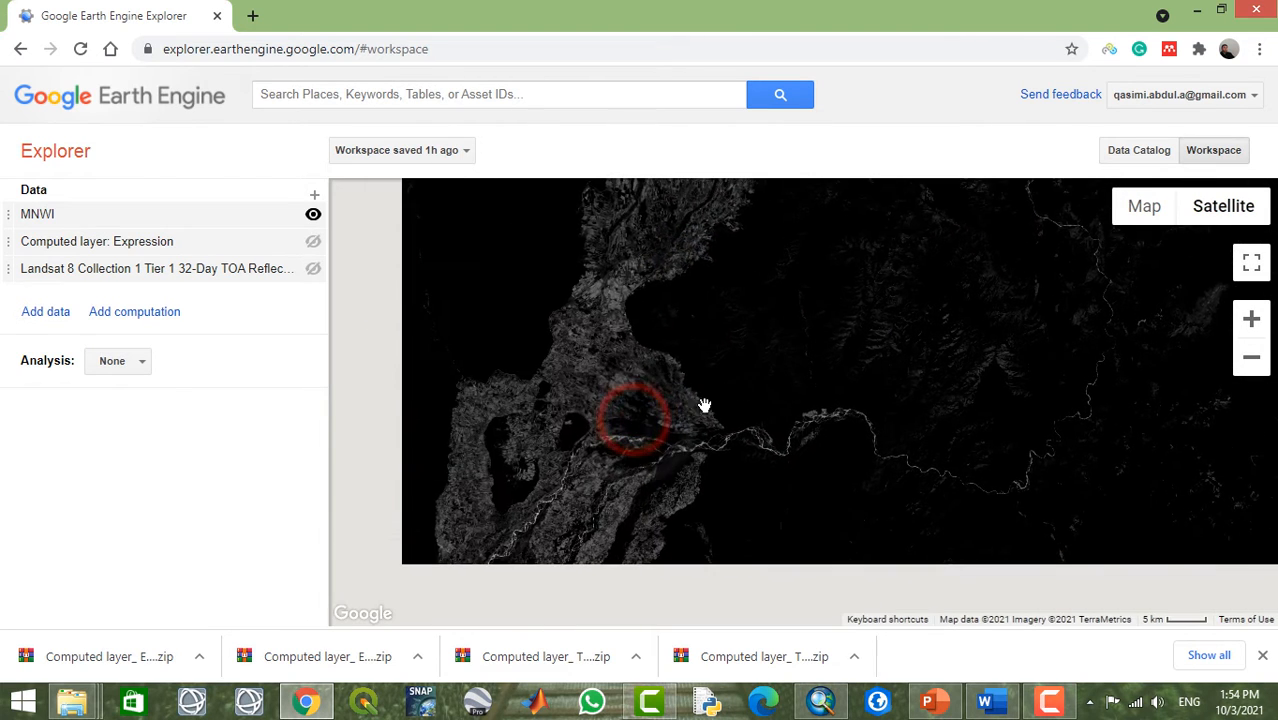
pyautogui.moveTo(682, 420); pyautogui.dragTo(747, 271)
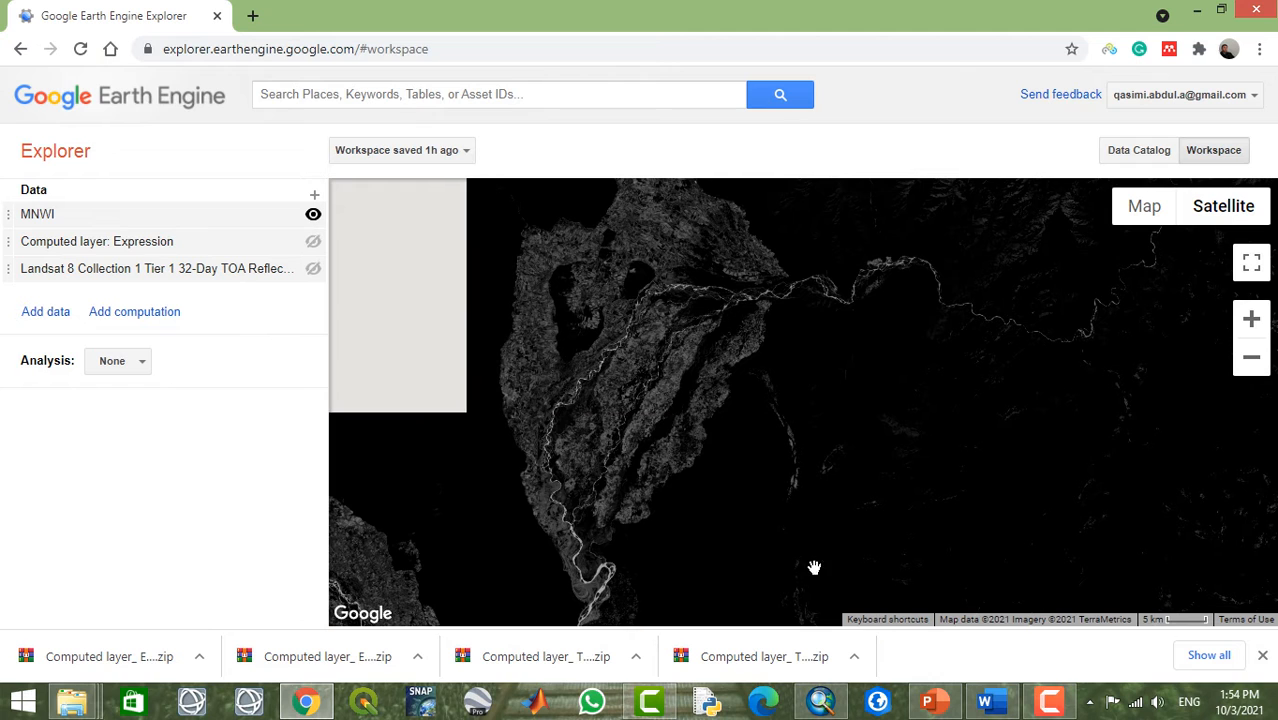
pyautogui.click(1046, 712)
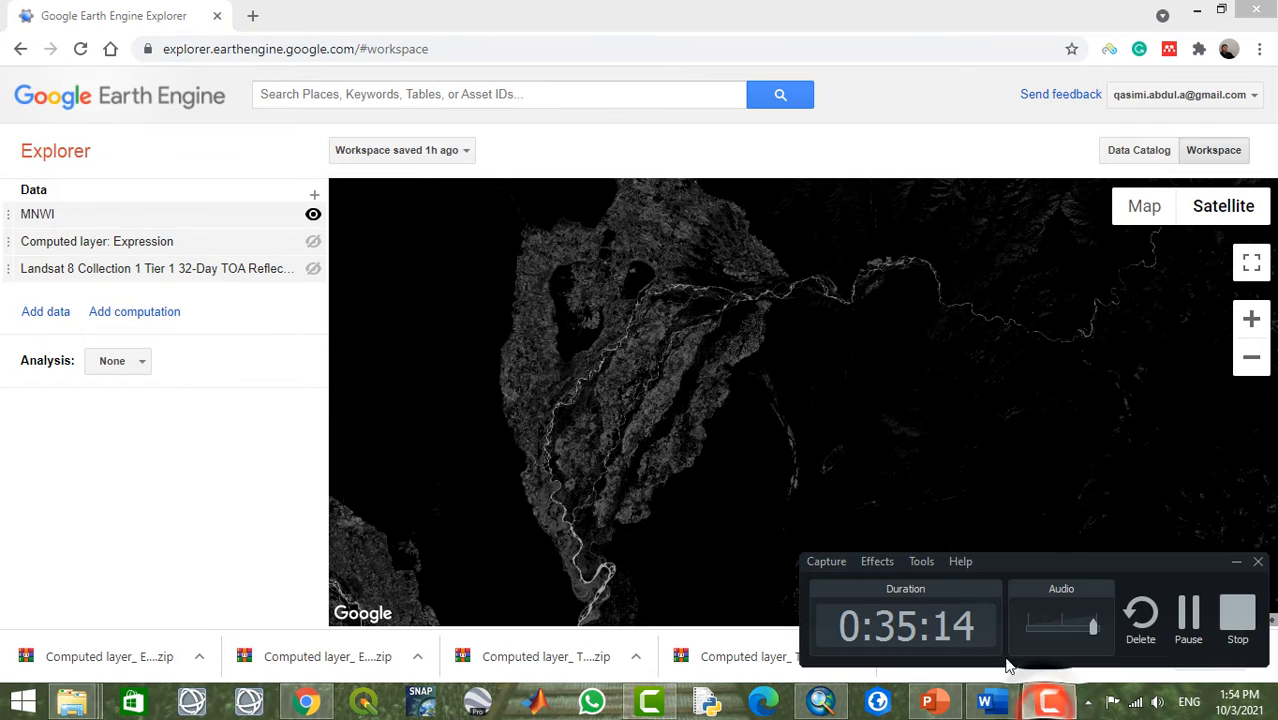
pyautogui.click(1188, 615)
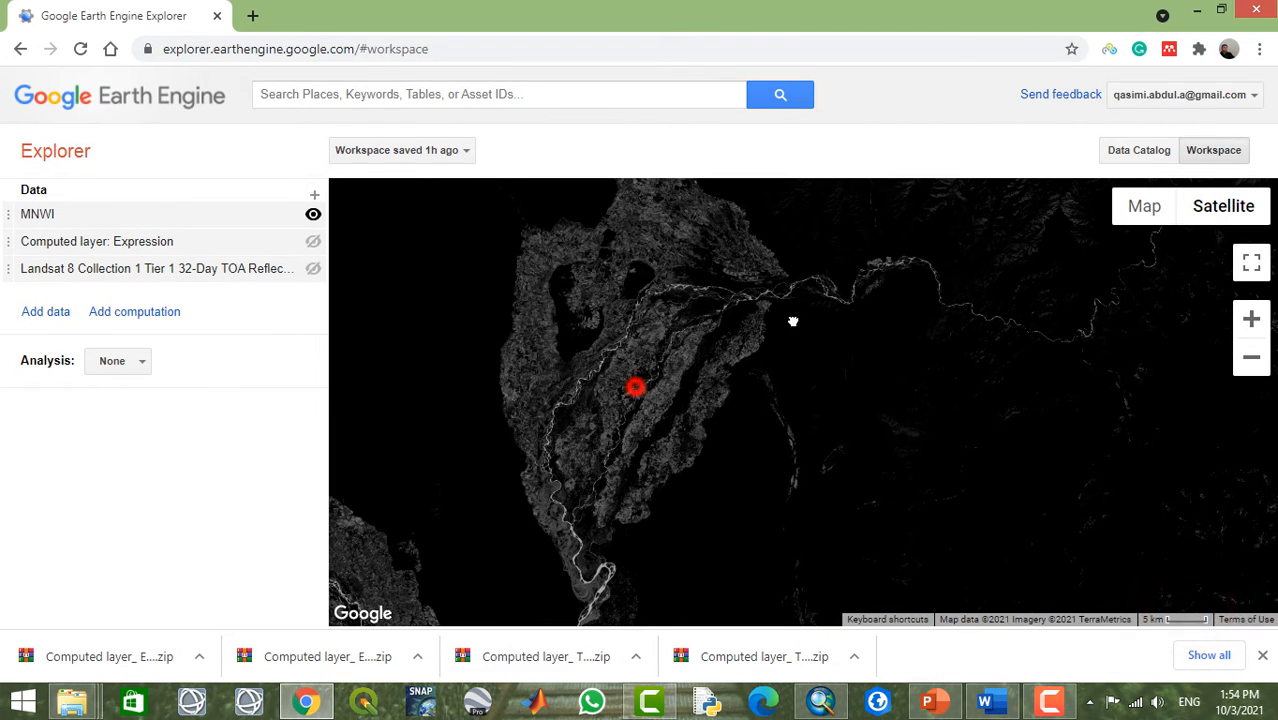
# Step: Follow the main river westward on the MNWI layer to its confluence near Tigrovaya Balka State Nature Reserve, and inspect it closely
pyautogui.moveTo(793, 322); pyautogui.dragTo(812, 302)
pyautogui.moveTo(670, 425); pyautogui.dragTo(783, 312)
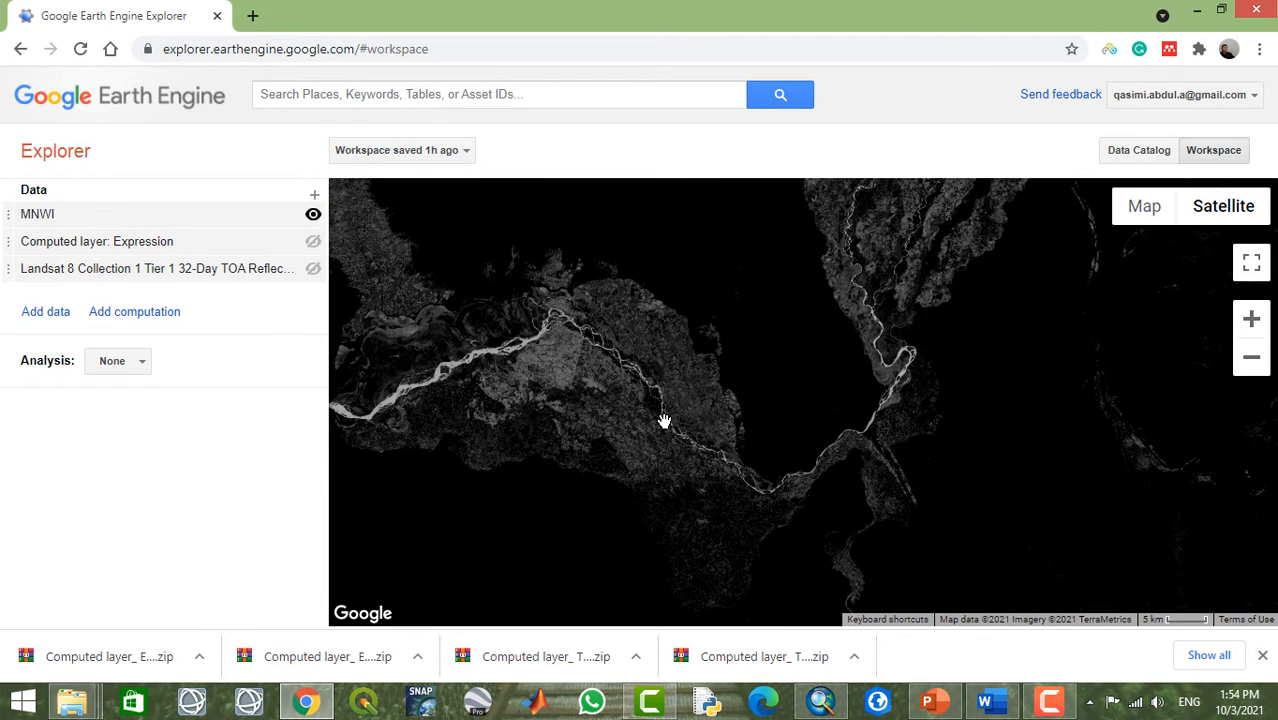
pyautogui.moveTo(570, 407); pyautogui.dragTo(748, 405)
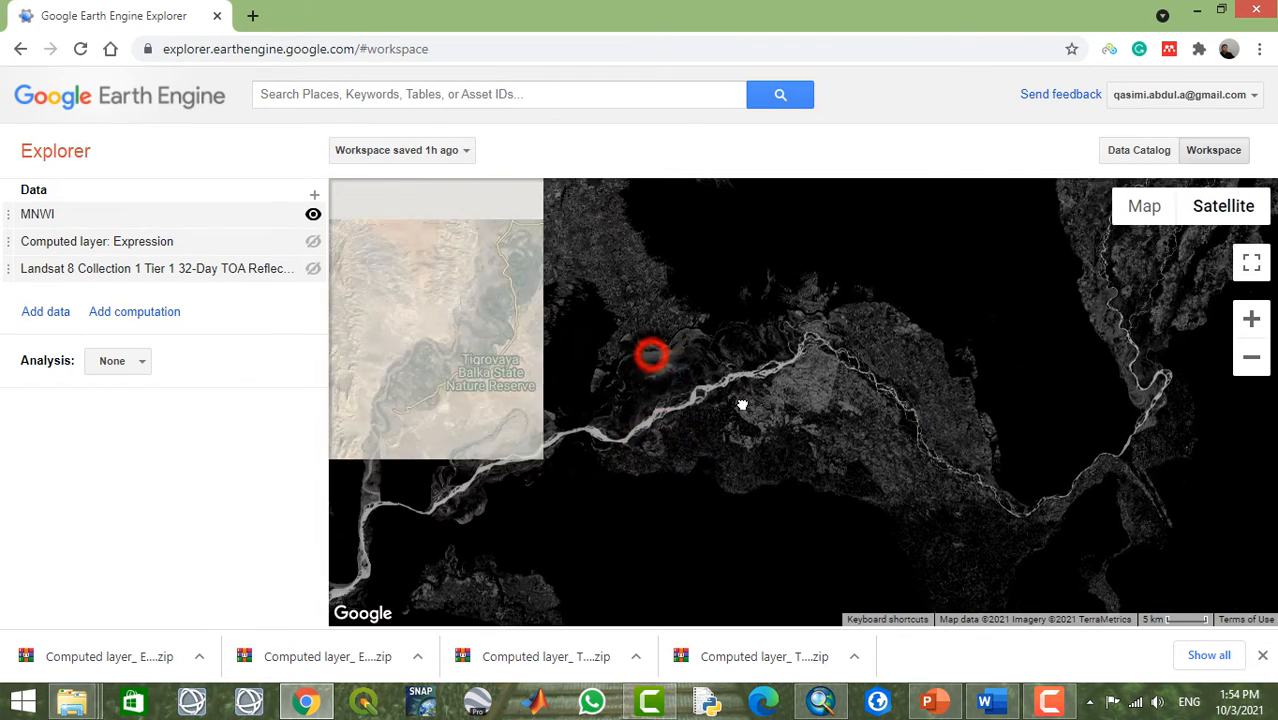
pyautogui.moveTo(625, 408); pyautogui.dragTo(725, 398)
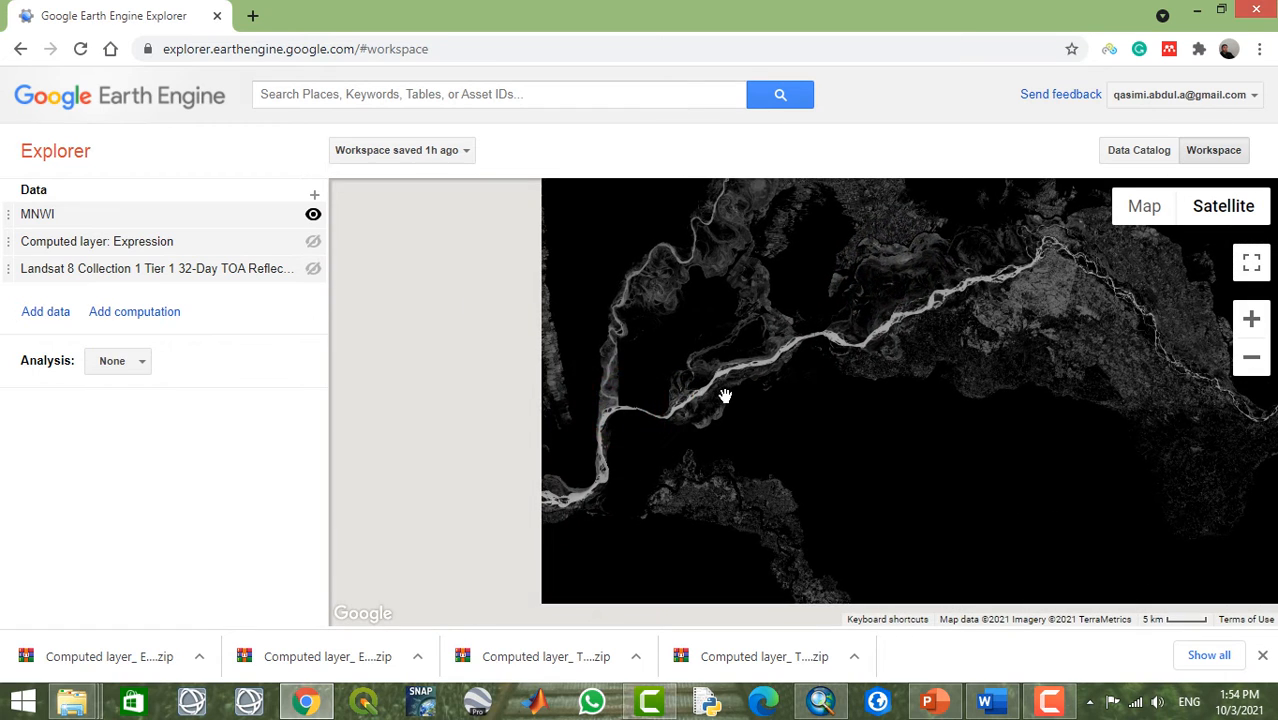
pyautogui.scroll(1, 725, 396)
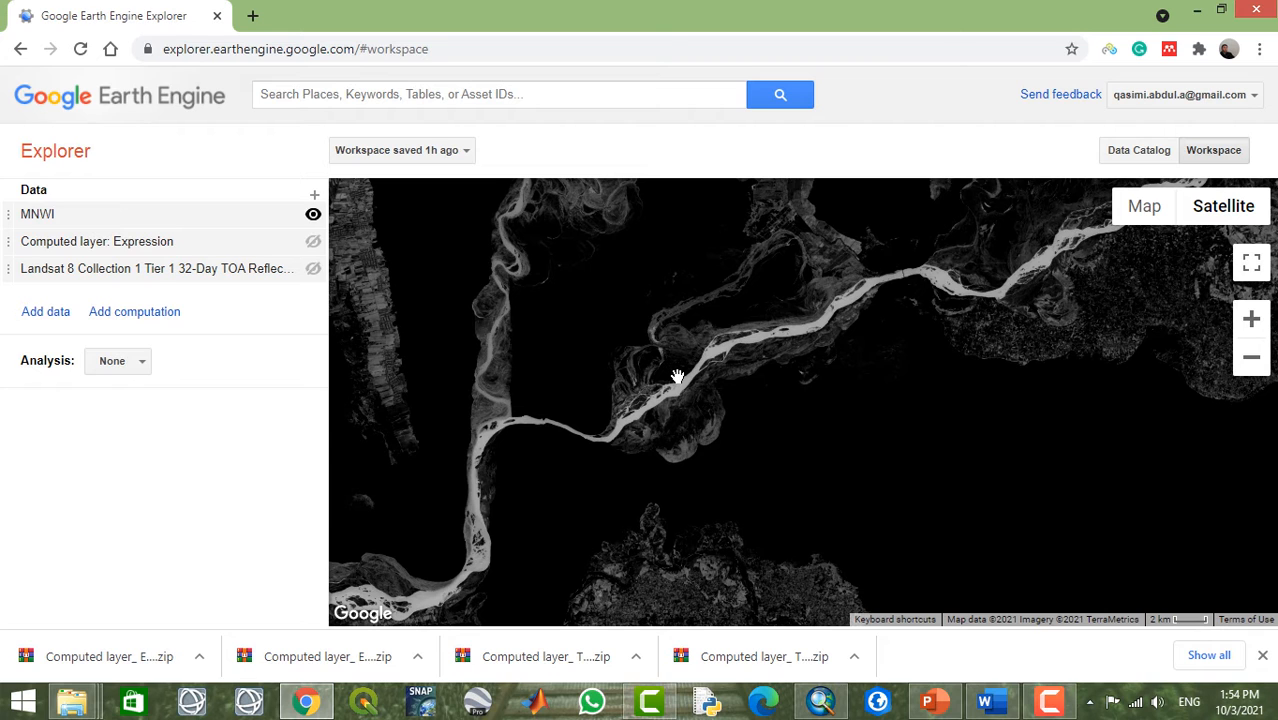
# Step: Follow the river back east and north on the MNWI layer, examining its braided channels and the surrounding farmland
pyautogui.doubleClick(1090, 308)
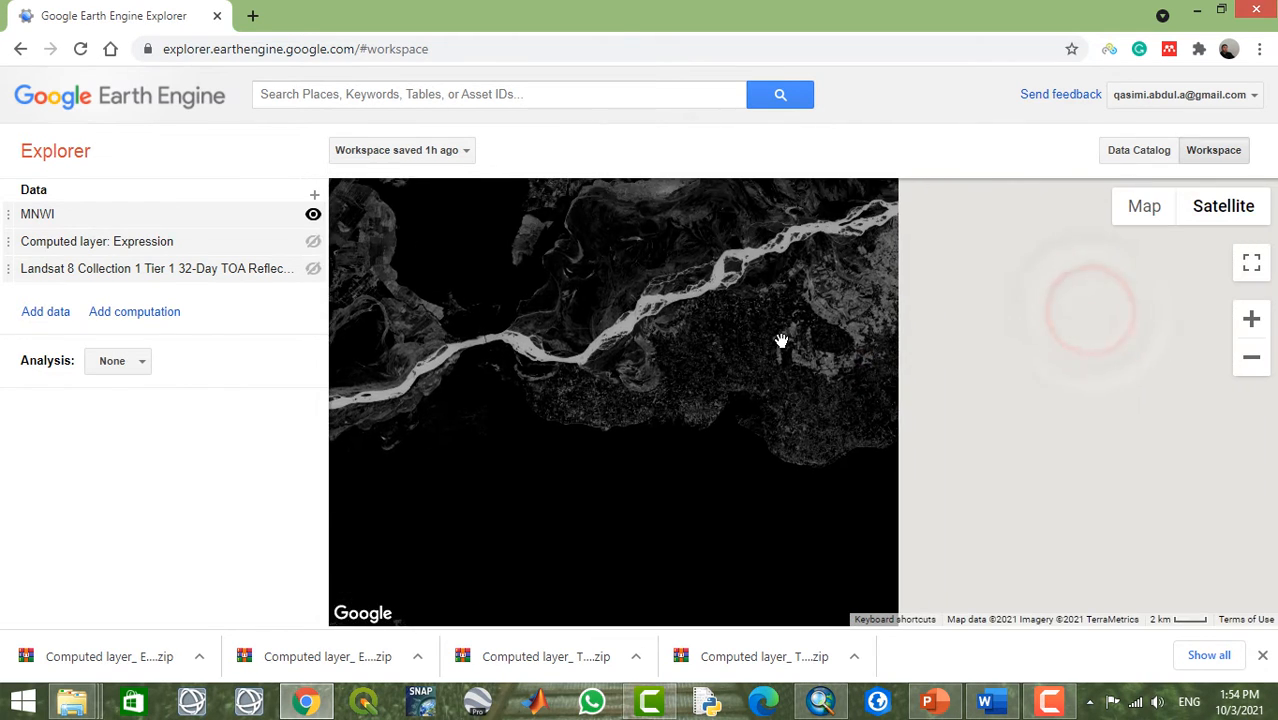
pyautogui.doubleClick(1116, 392)
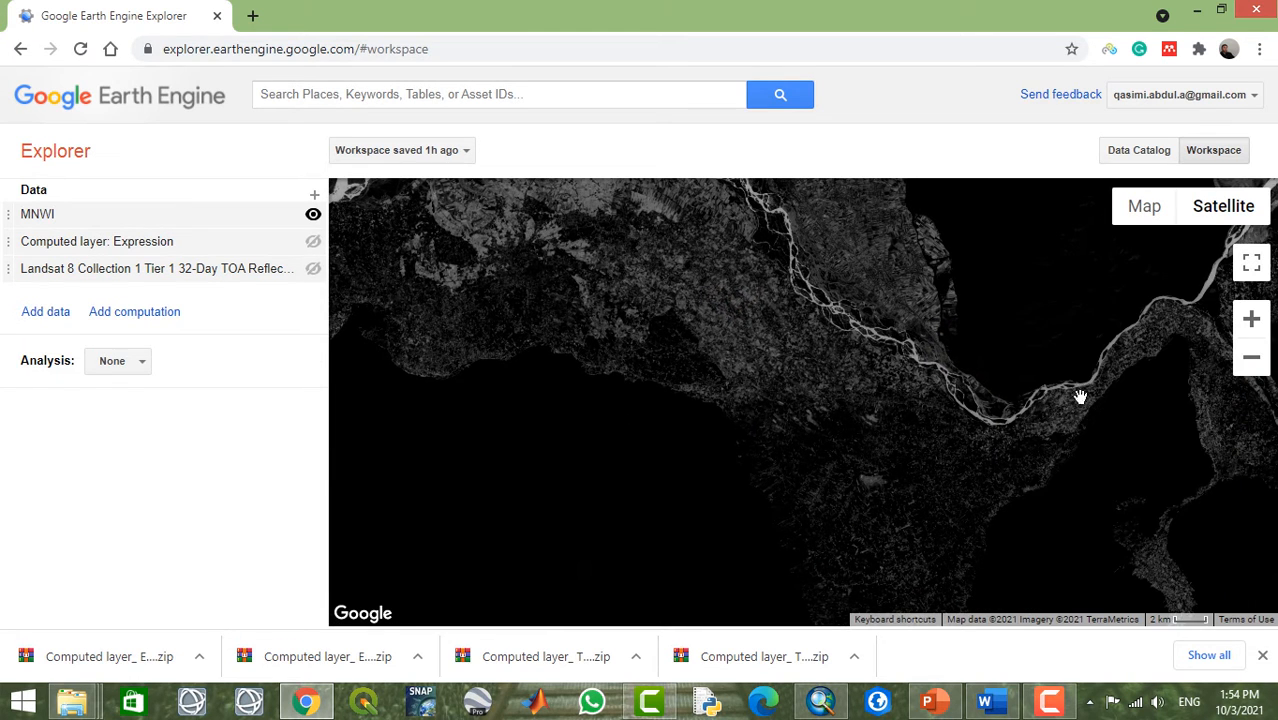
pyautogui.doubleClick(1110, 340)
pyautogui.doubleClick(780, 289)
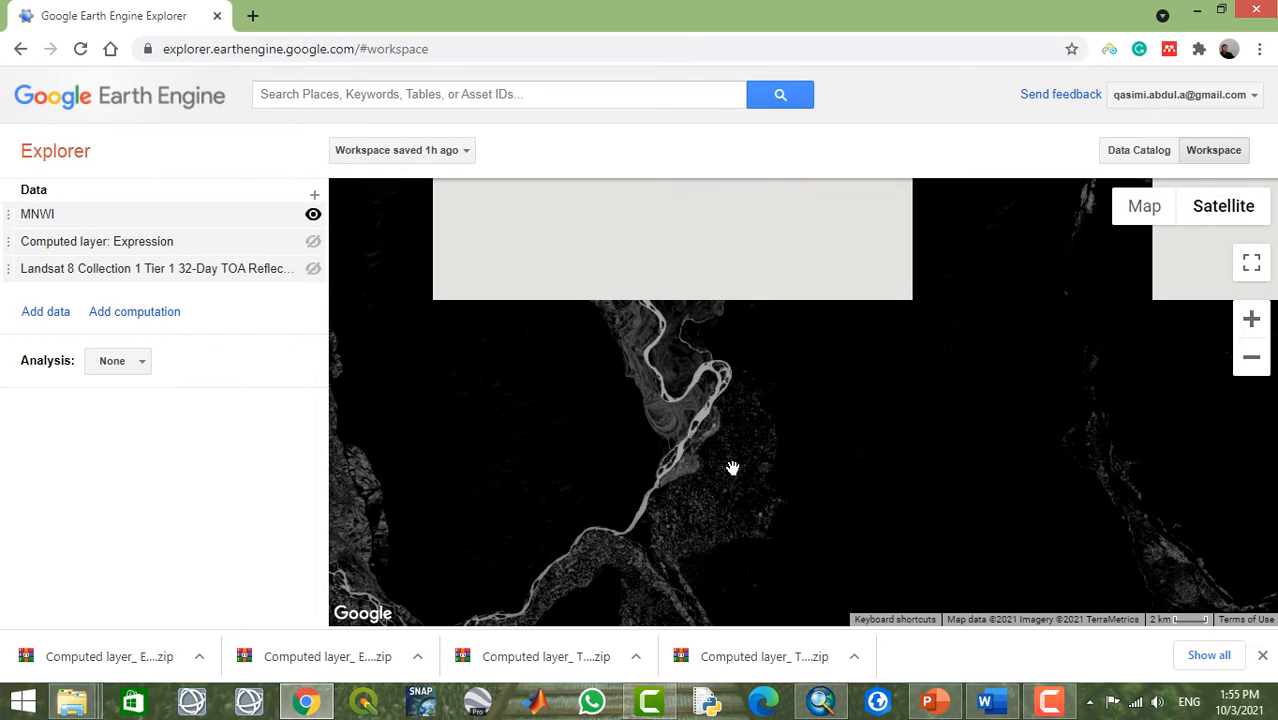
pyautogui.doubleClick(742, 267)
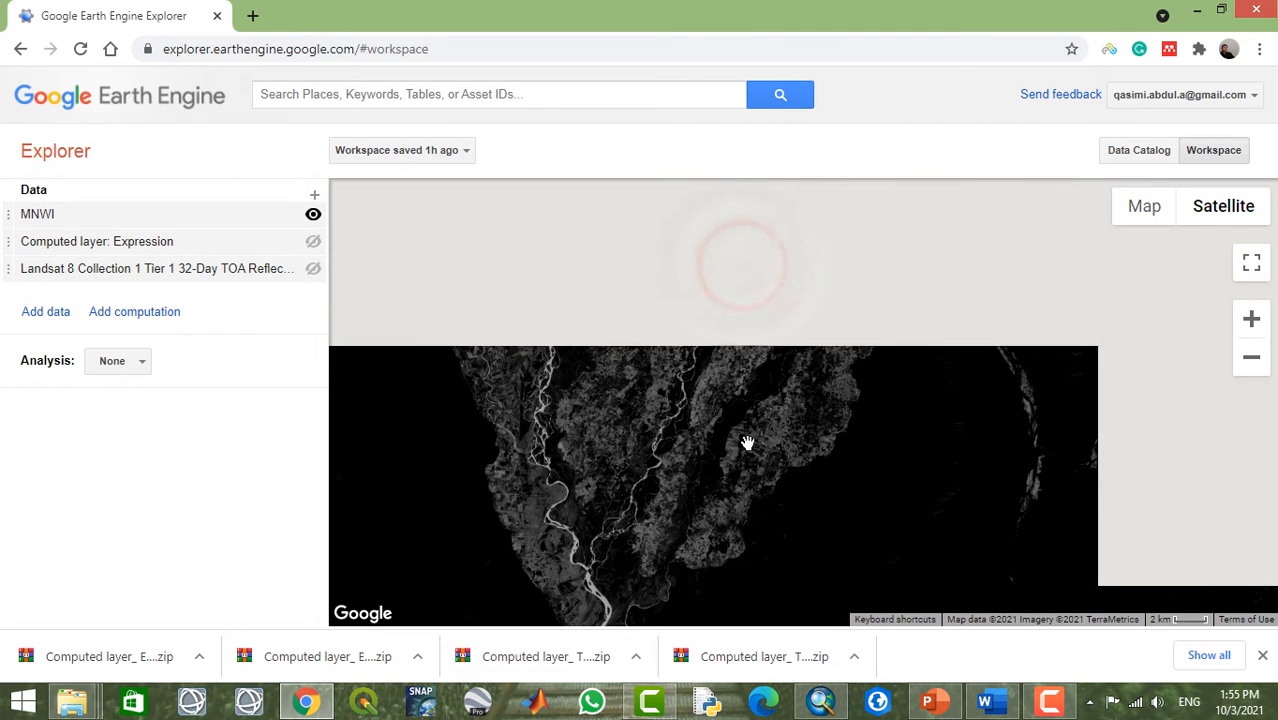
pyautogui.doubleClick(847, 310)
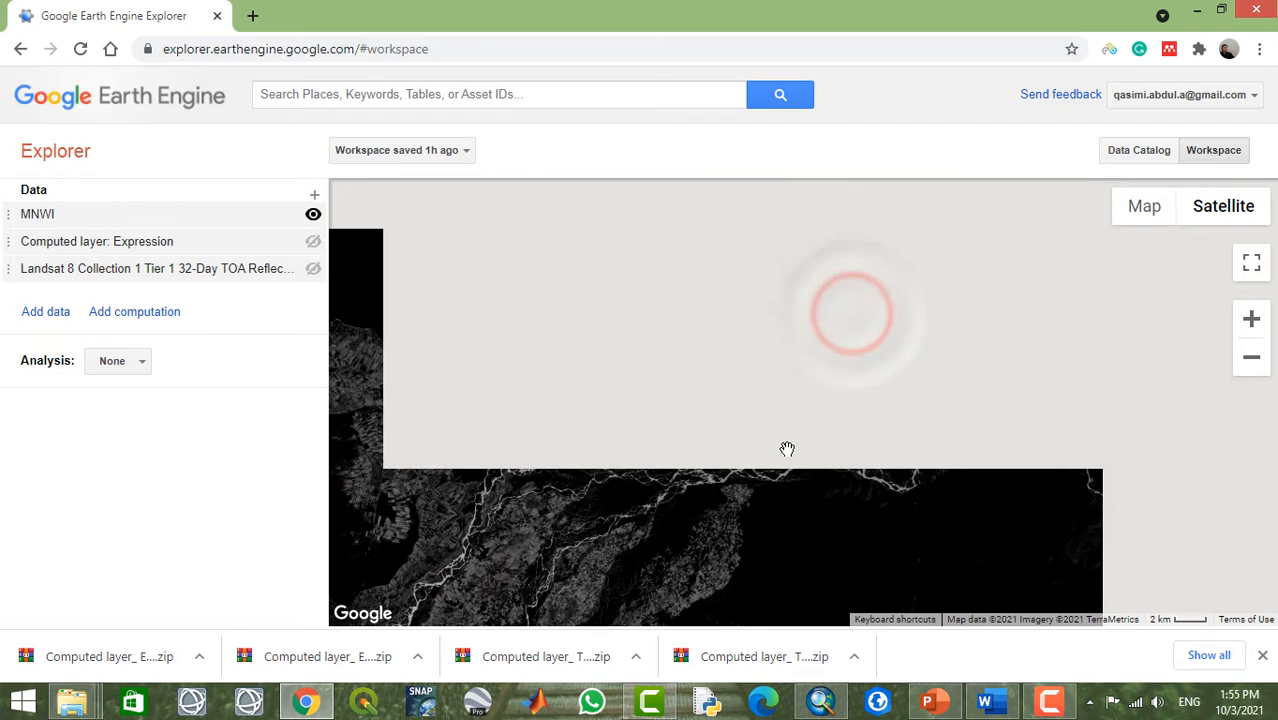
pyautogui.doubleClick(996, 479)
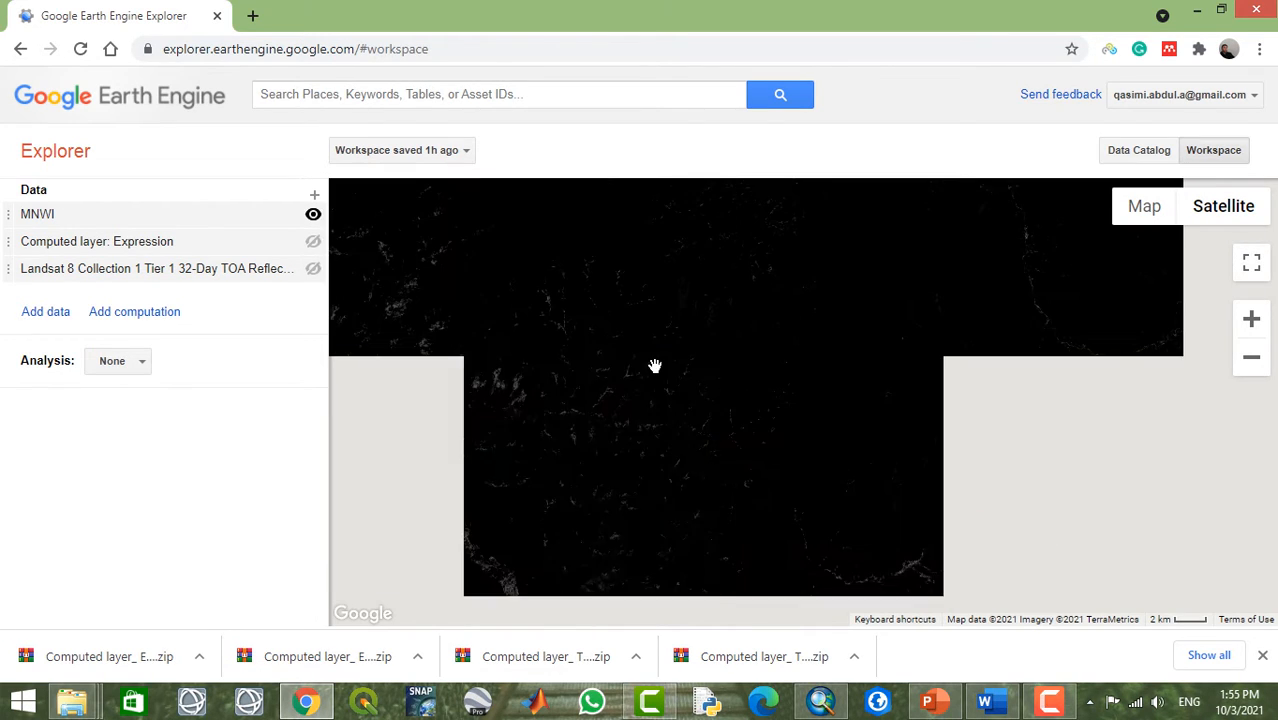
# Step: Examine the MNWI layer at a wider scale over the snow-covered ranges and cloudy terrain southeast of Lake Shiva
pyautogui.scroll(-1, 740, 411)
pyautogui.scroll(-1, 744, 417)
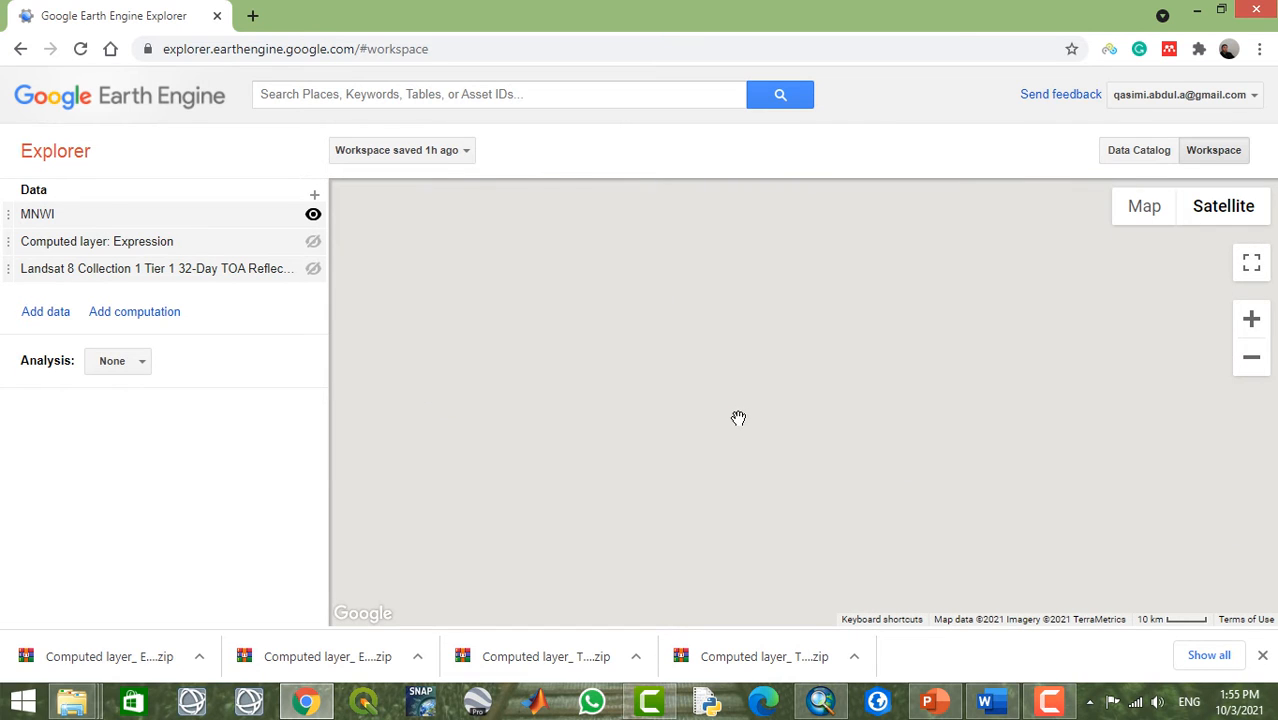
pyautogui.moveTo(750, 331); pyautogui.dragTo(716, 422)
pyautogui.moveTo(904, 422); pyautogui.dragTo(731, 393)
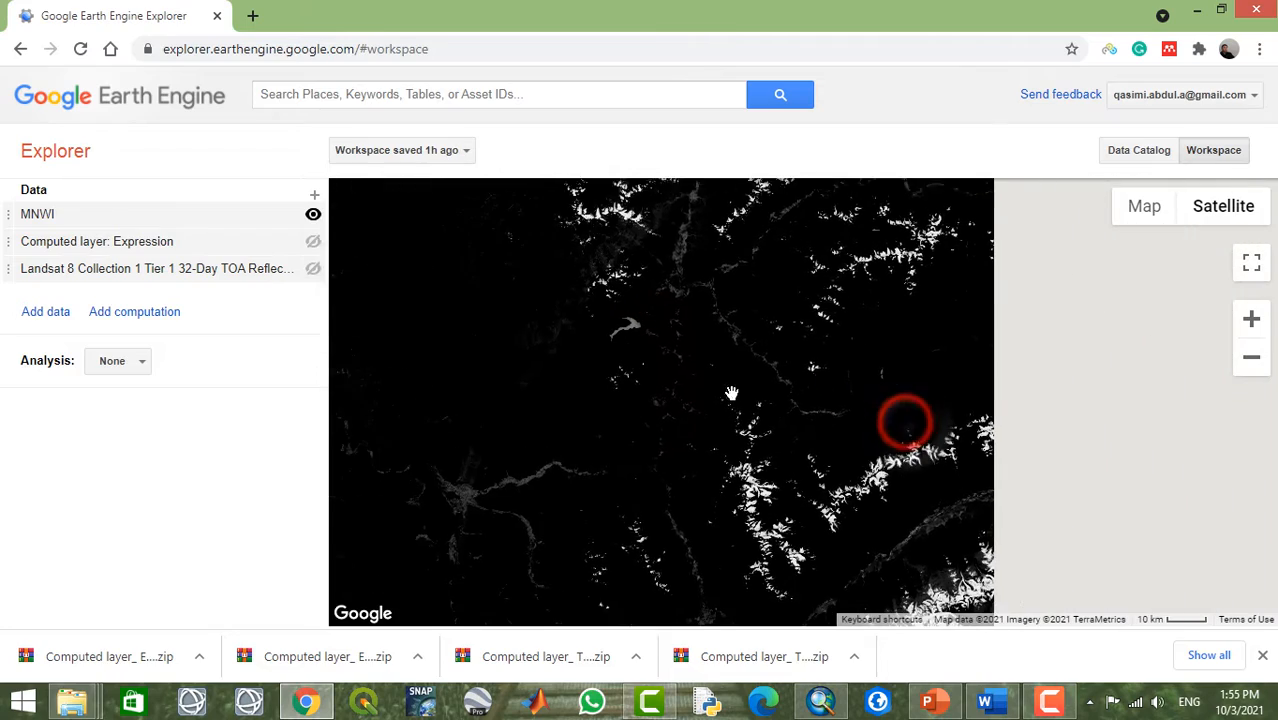
pyautogui.moveTo(765, 471); pyautogui.dragTo(795, 432)
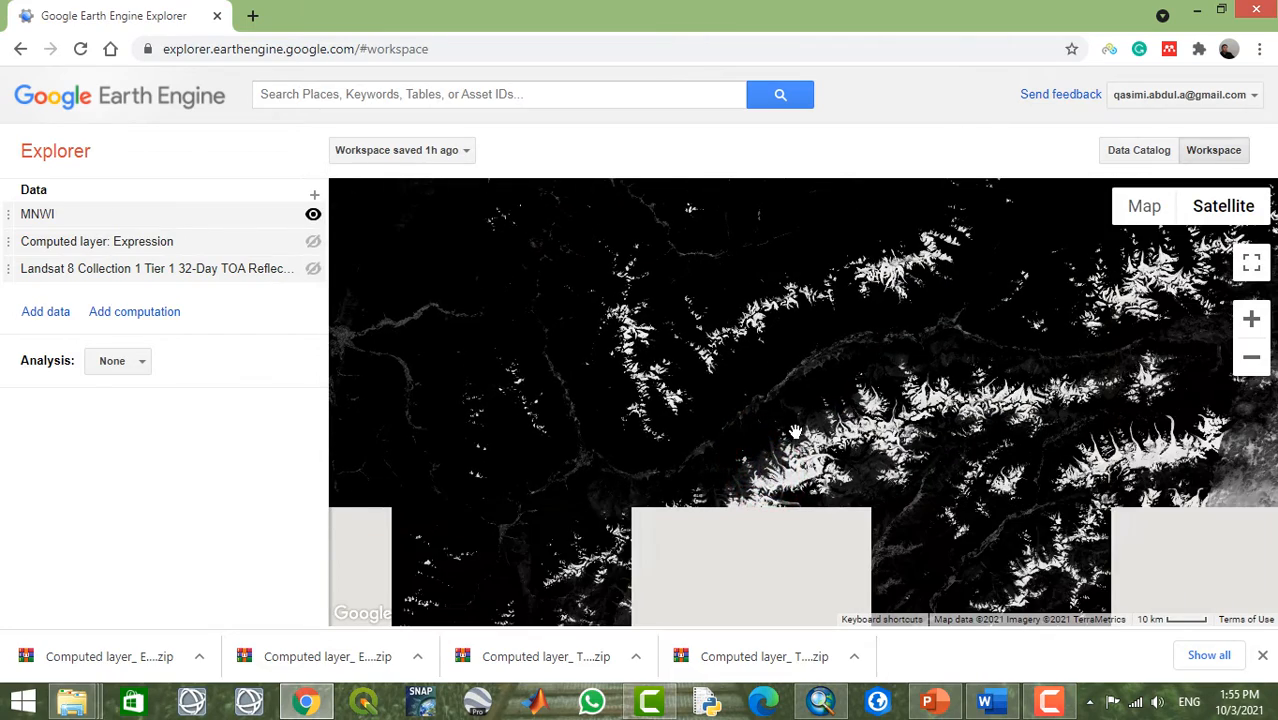
pyautogui.moveTo(941, 471); pyautogui.dragTo(739, 448)
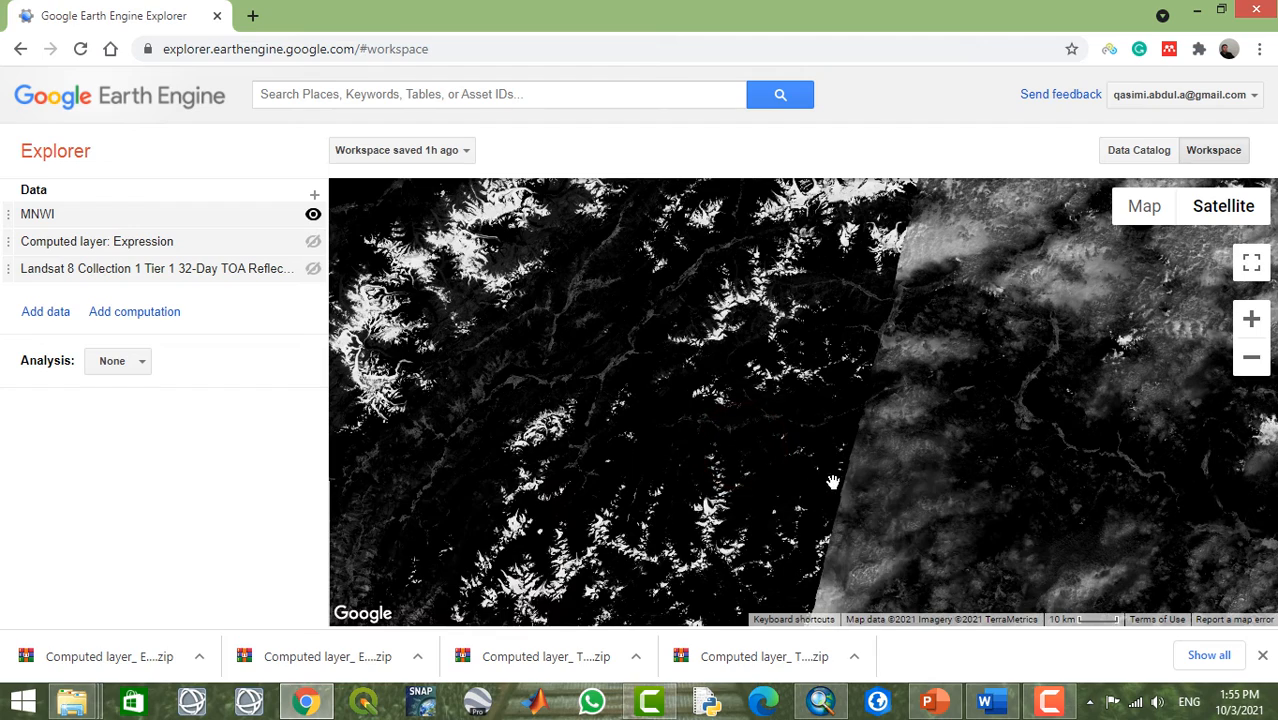
pyautogui.moveTo(833, 483); pyautogui.dragTo(810, 364)
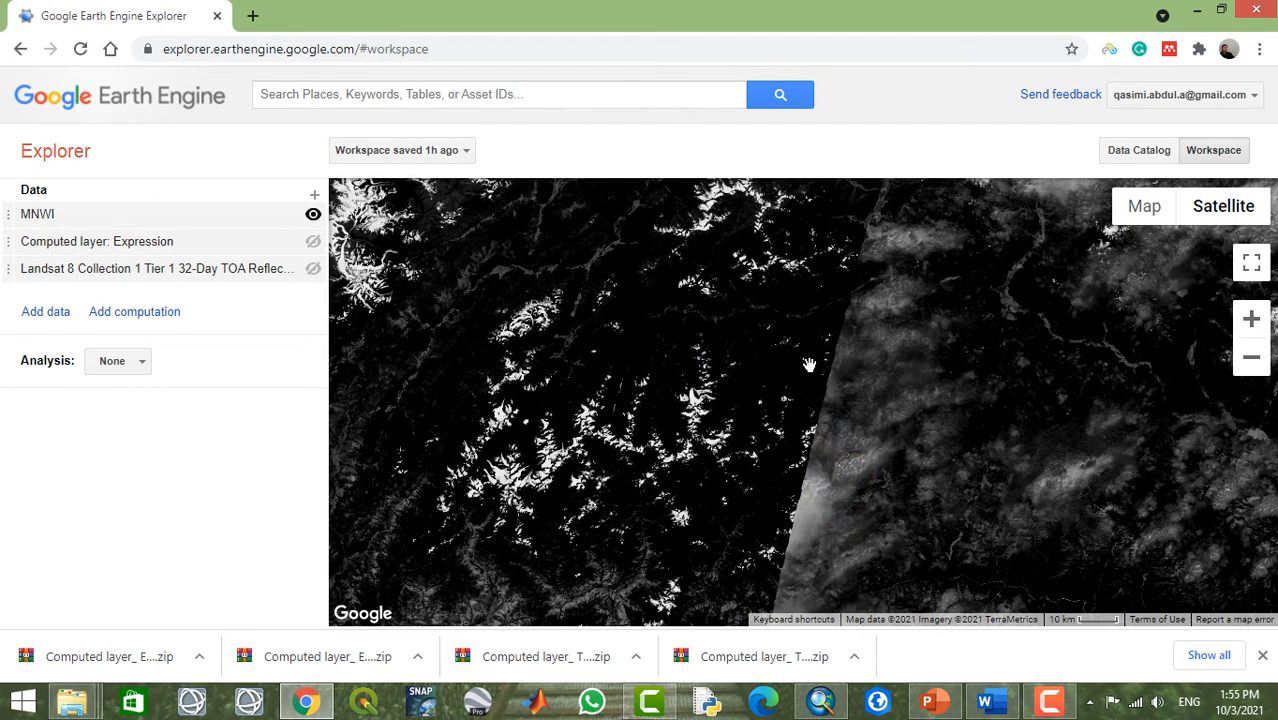
pyautogui.moveTo(680, 384); pyautogui.dragTo(797, 360)
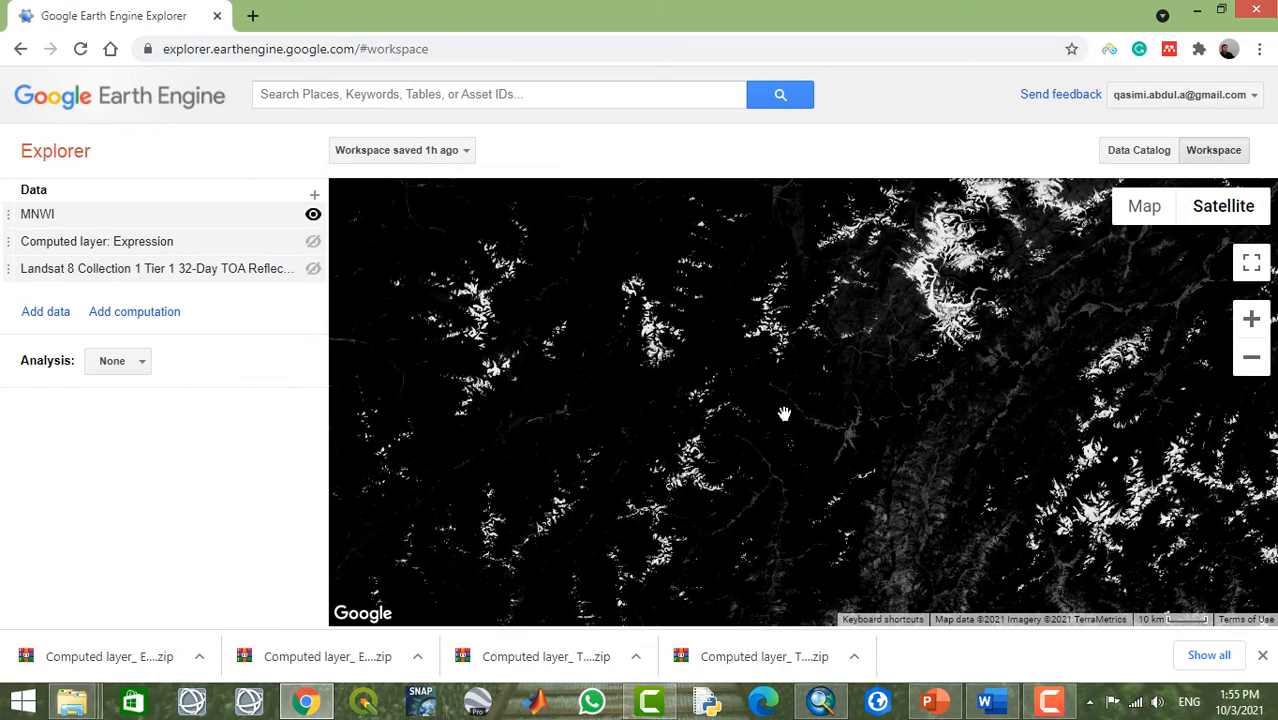
# Step: Examine the MNWI layer at regional scale southwest across Afghanistan and west to the Caspian Sea
pyautogui.moveTo(723, 403); pyautogui.dragTo(887, 292)
pyautogui.scroll(-1, 725, 371)
pyautogui.moveTo(673, 388); pyautogui.dragTo(745, 417)
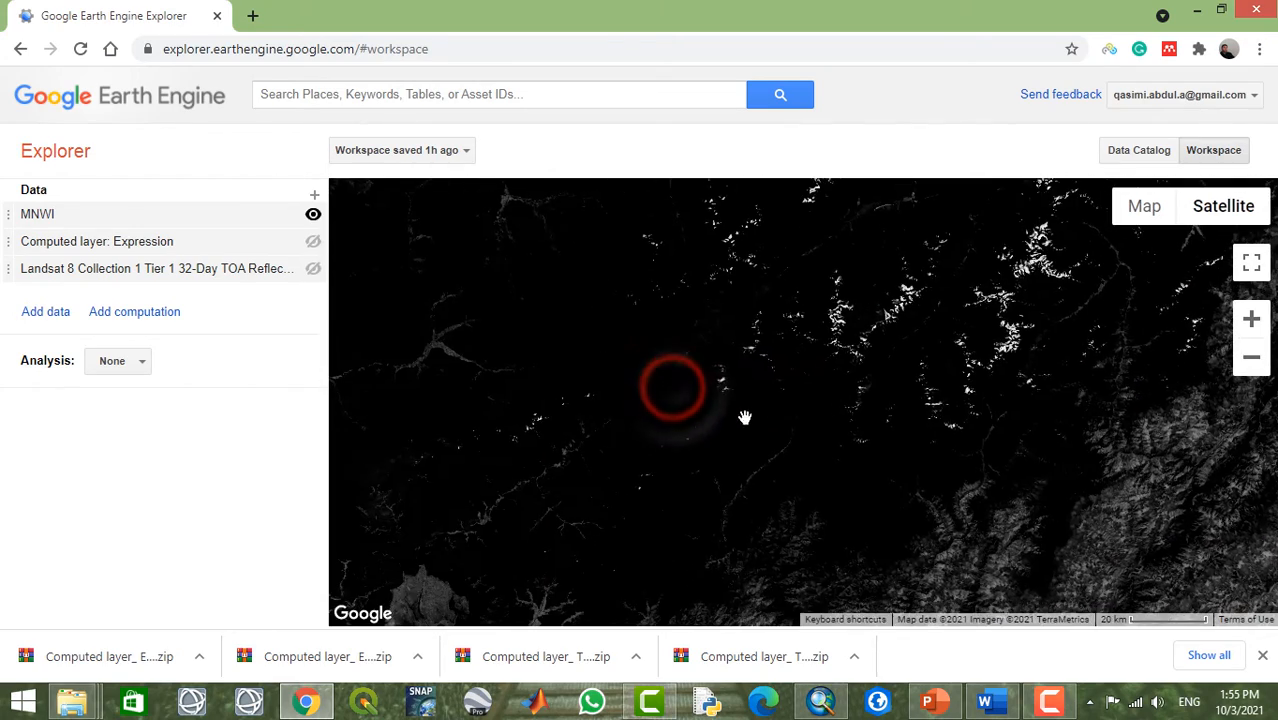
pyautogui.moveTo(662, 427); pyautogui.dragTo(711, 311)
pyautogui.moveTo(613, 399); pyautogui.dragTo(751, 423)
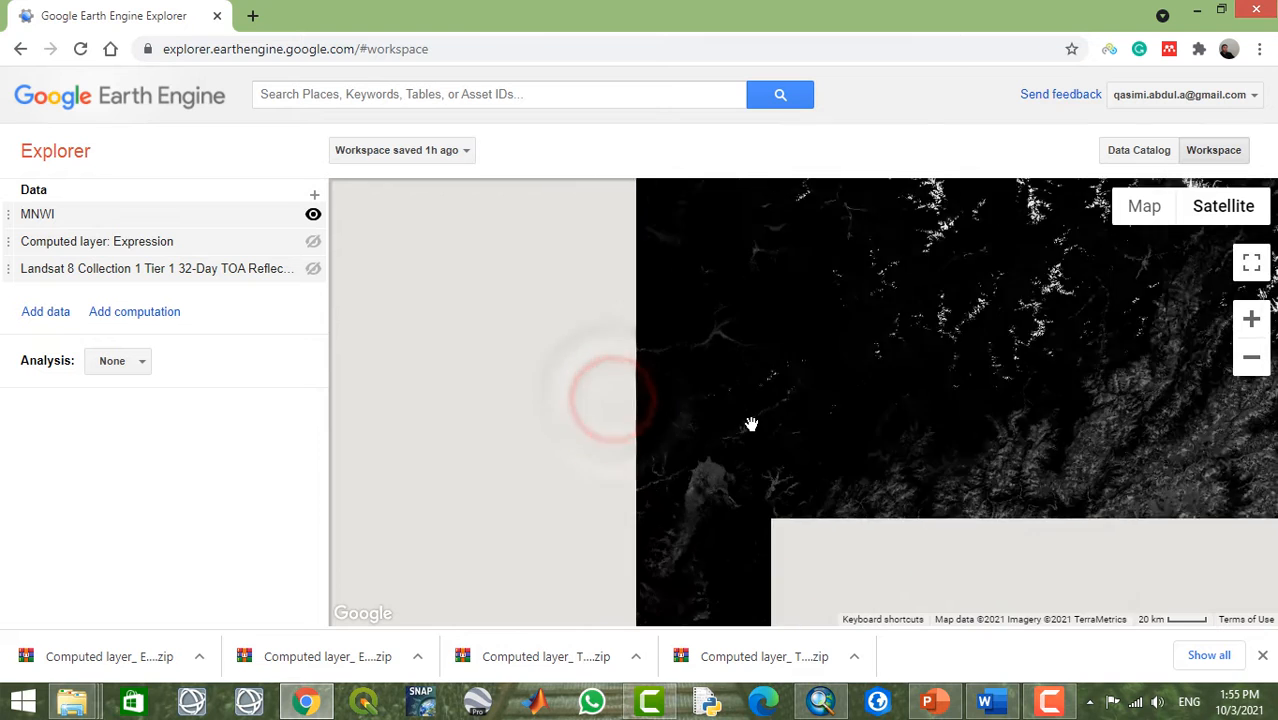
pyautogui.scroll(-1, 751, 423)
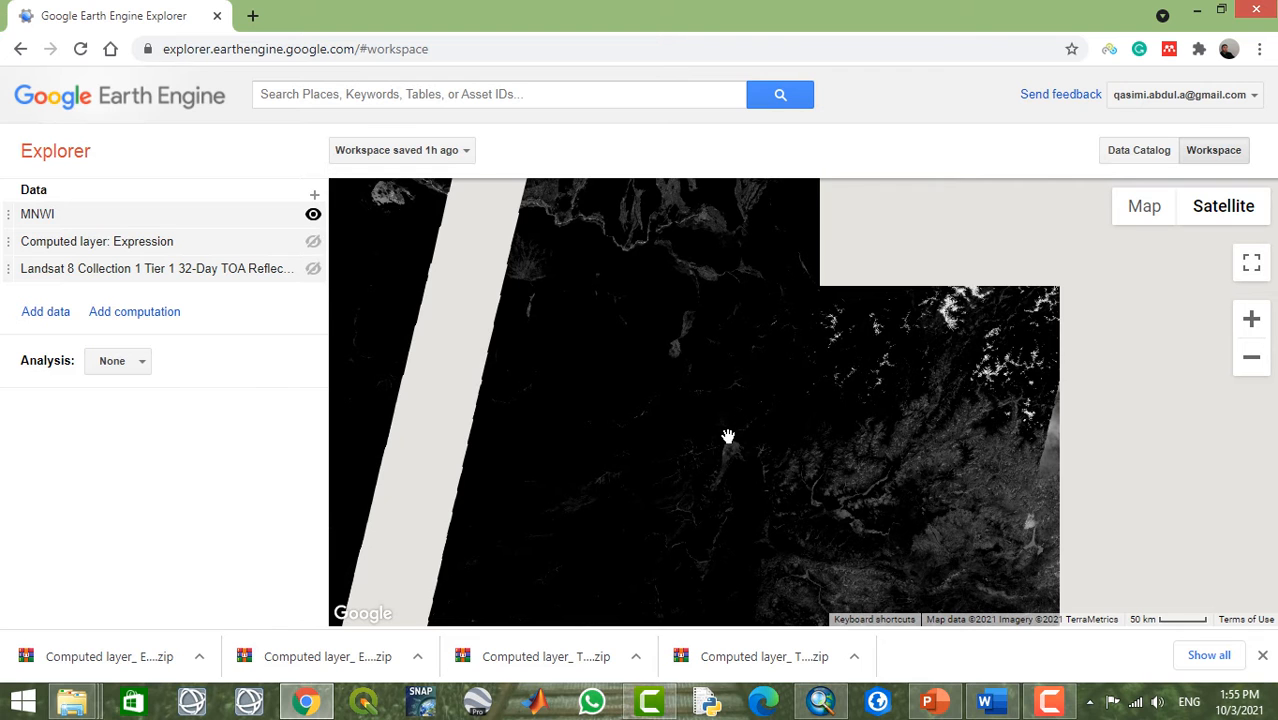
pyautogui.moveTo(778, 448); pyautogui.dragTo(907, 388)
pyautogui.moveTo(736, 386); pyautogui.dragTo(1035, 450)
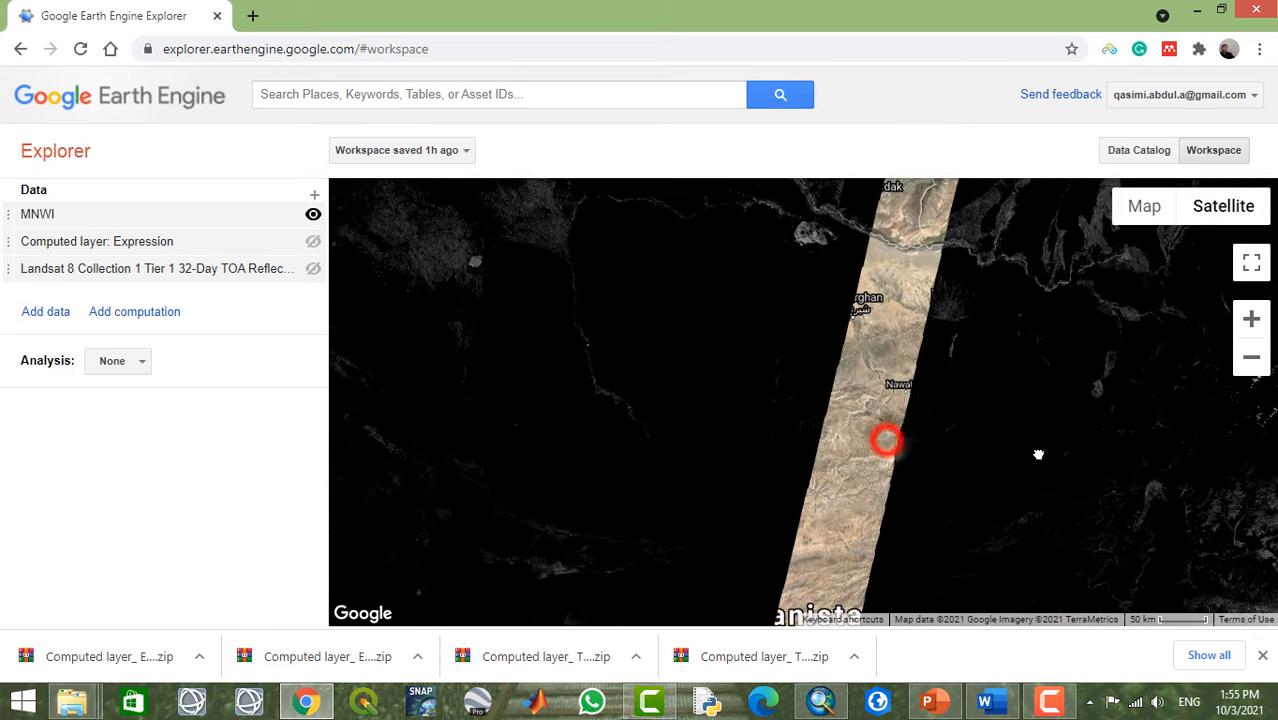
pyautogui.moveTo(687, 400); pyautogui.dragTo(884, 493)
pyautogui.scroll(-1, 824, 468)
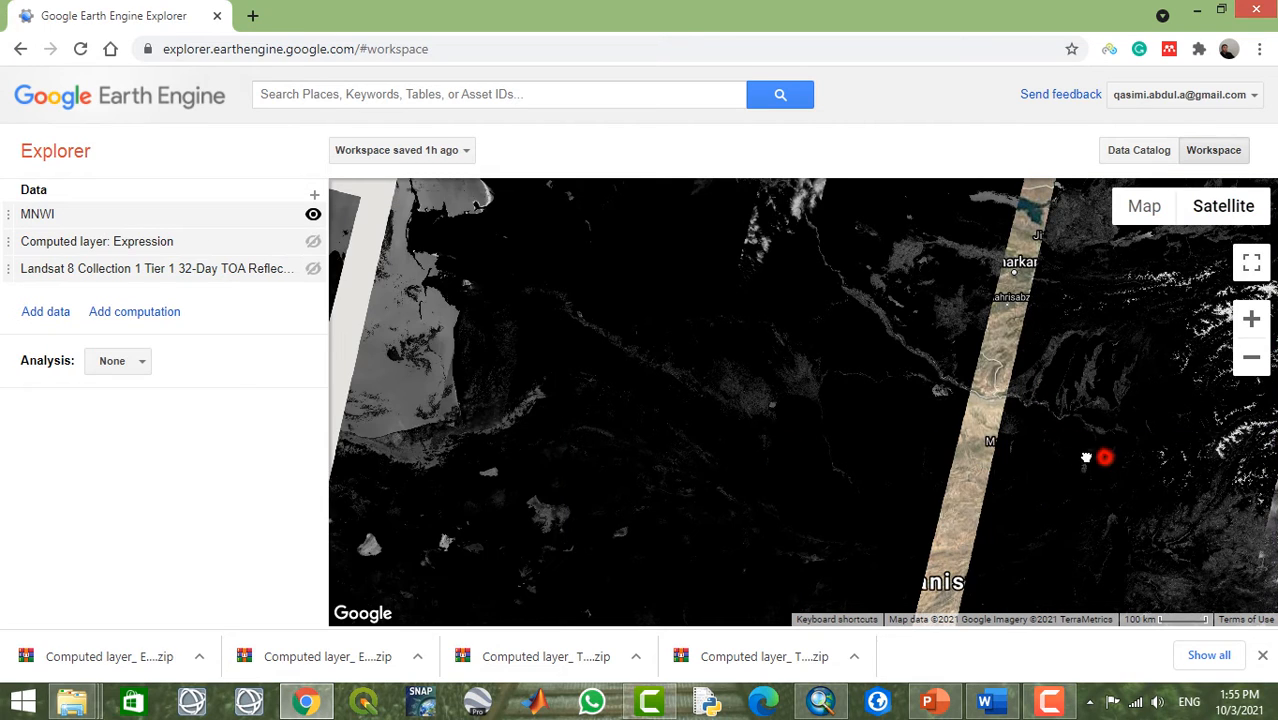
# Step: Compare the MNWI layer across the region, moving east past Kashgar Prefecture and back west beyond Samarkand
pyautogui.moveTo(1086, 458); pyautogui.dragTo(805, 418)
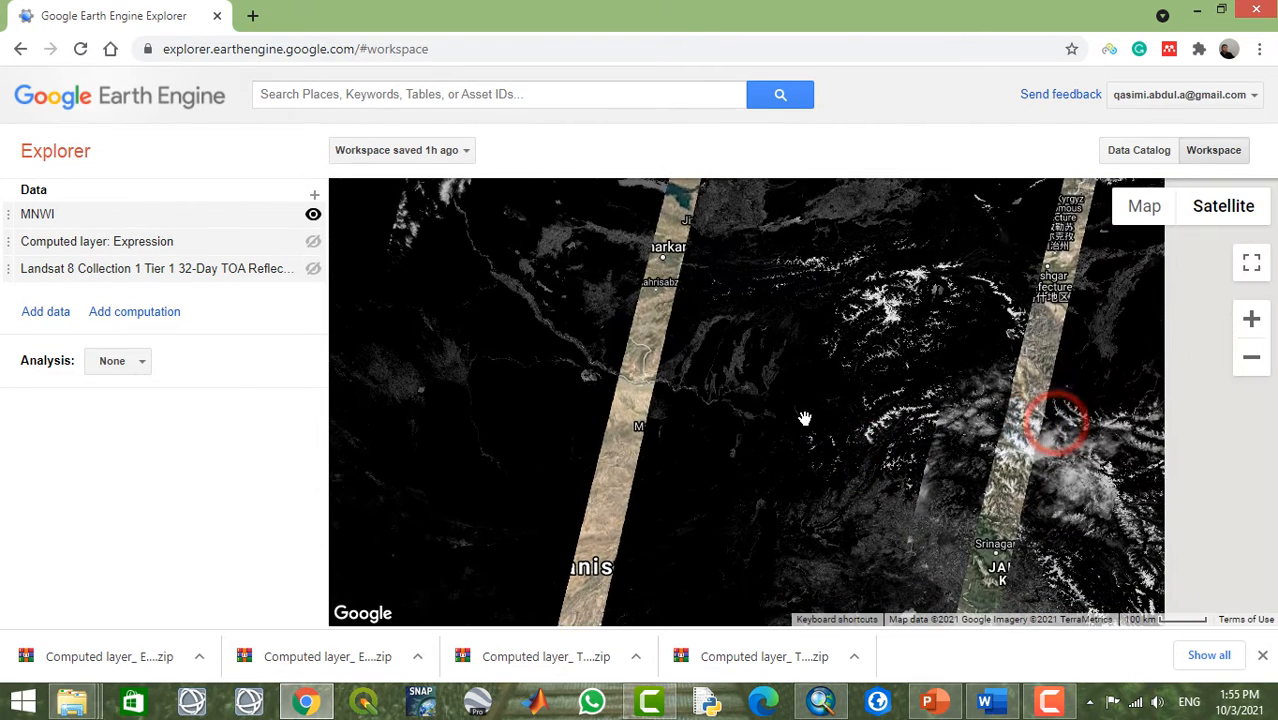
pyautogui.moveTo(886, 310); pyautogui.dragTo(803, 398)
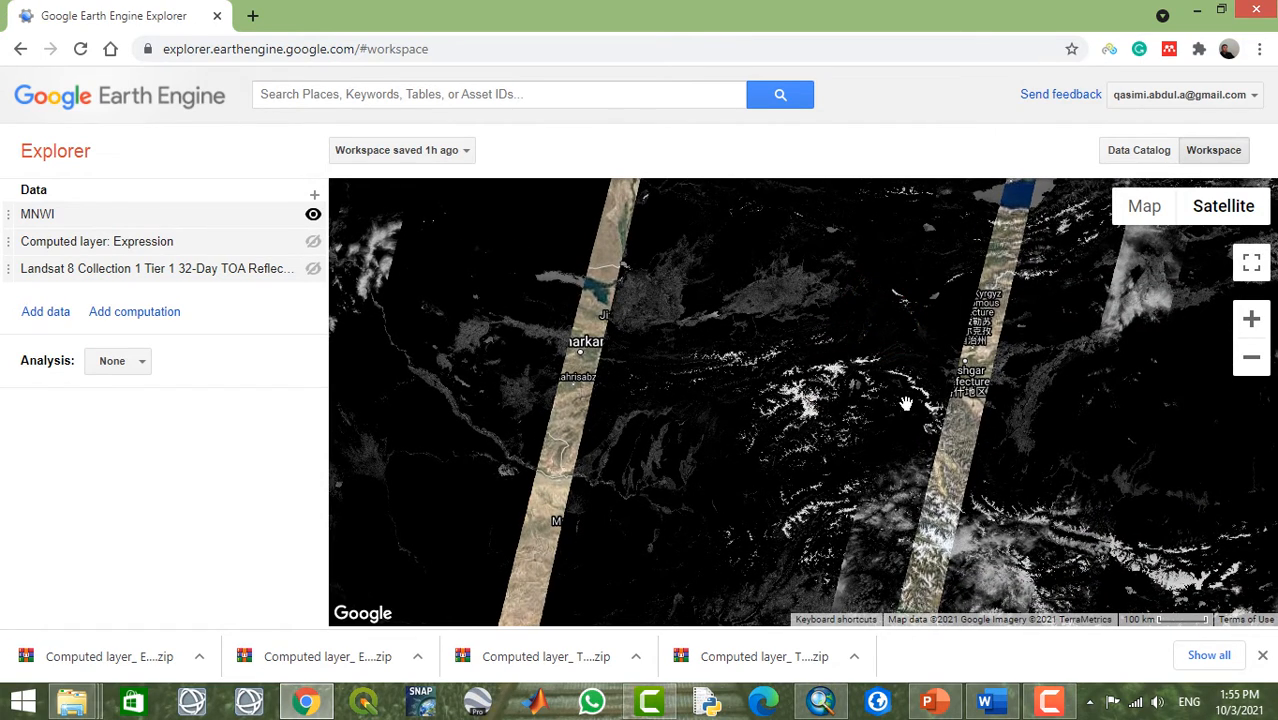
pyautogui.moveTo(1100, 414); pyautogui.dragTo(779, 371)
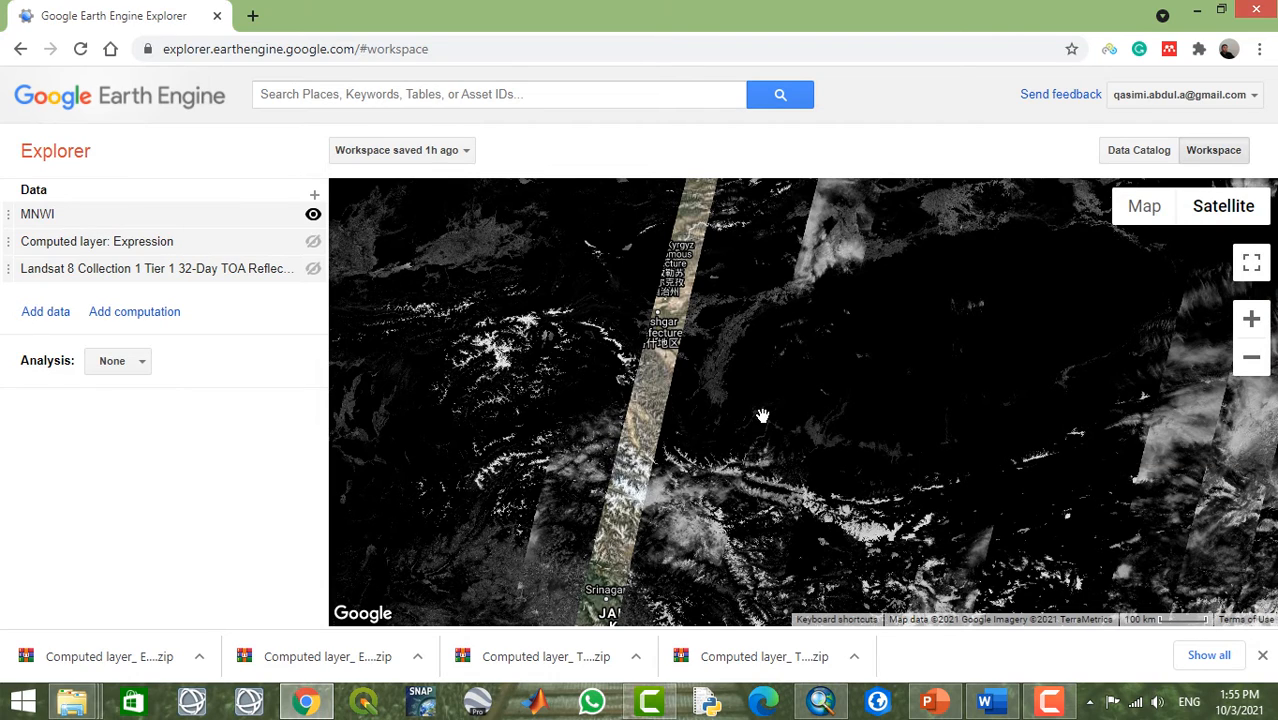
pyautogui.moveTo(430, 348); pyautogui.dragTo(854, 408)
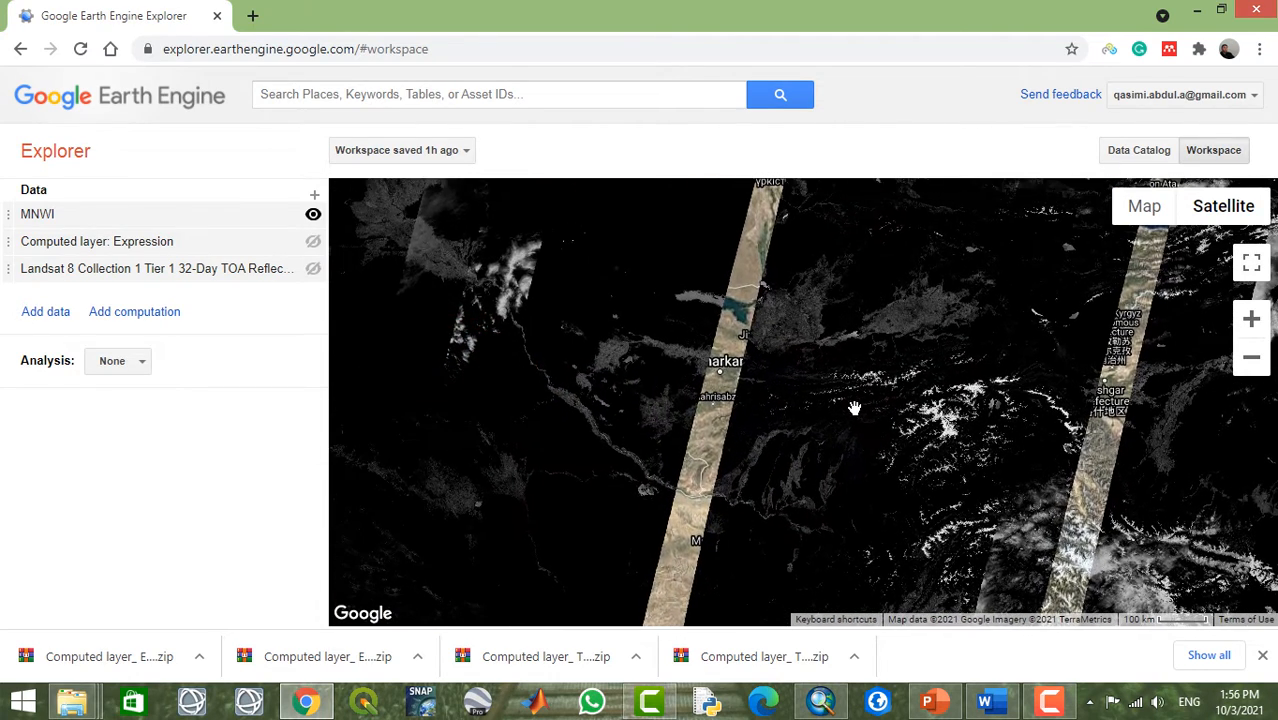
pyautogui.moveTo(603, 384); pyautogui.dragTo(850, 371)
pyautogui.moveTo(602, 465)
pyautogui.mouseDown()
pyautogui.moveTo(702, 394)
pyautogui.moveTo(859, 508)
pyautogui.mouseUp()
pyautogui.moveTo(905, 452); pyautogui.dragTo(653, 374)
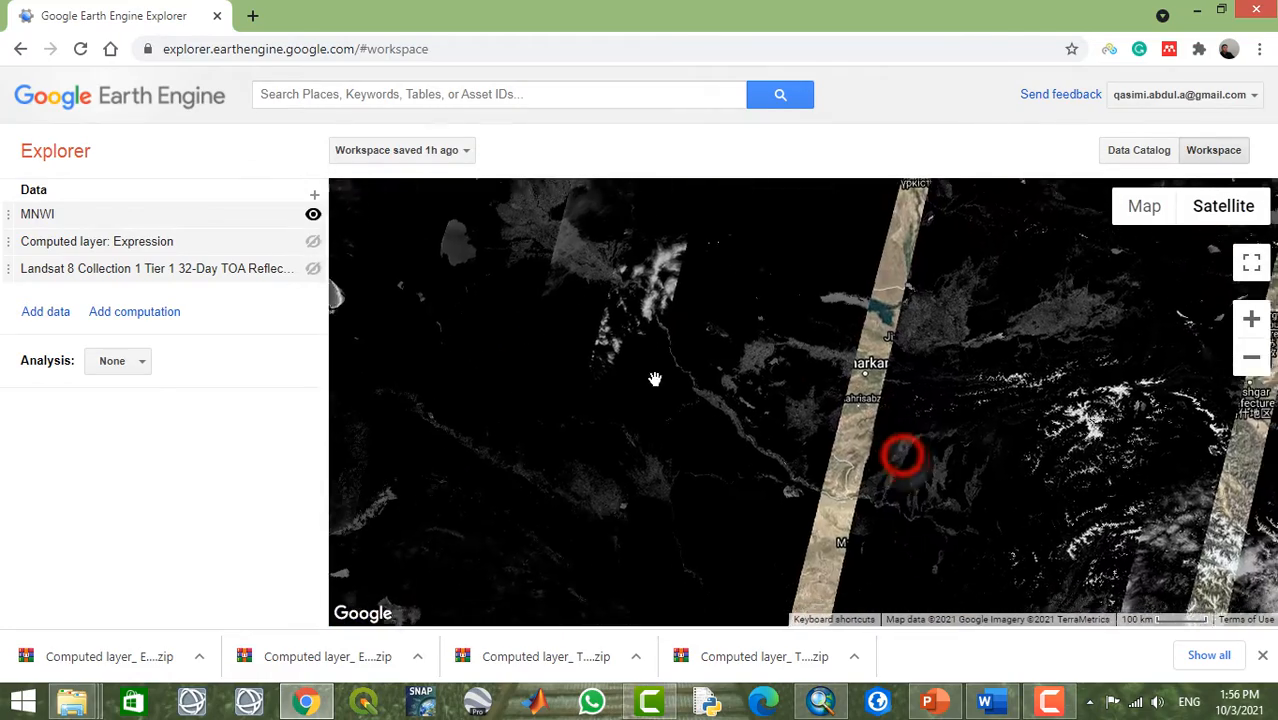
# Step: Zoom out to a Central Asia overview, then inspect the MNWI layer around the large lake in eastern Kyrgyzstan
pyautogui.scroll(-1, 941, 430)
pyautogui.scroll(-1, 941, 430)
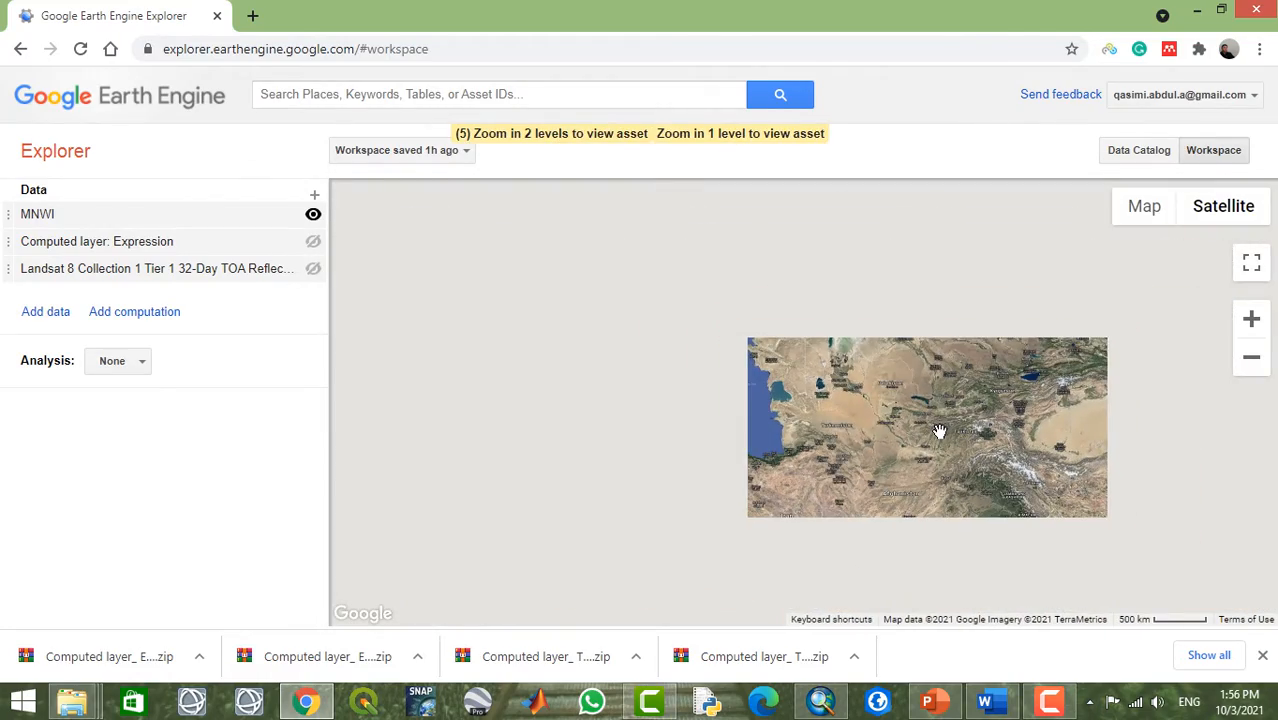
pyautogui.scroll(1, 988, 418)
pyautogui.doubleClick(1085, 352)
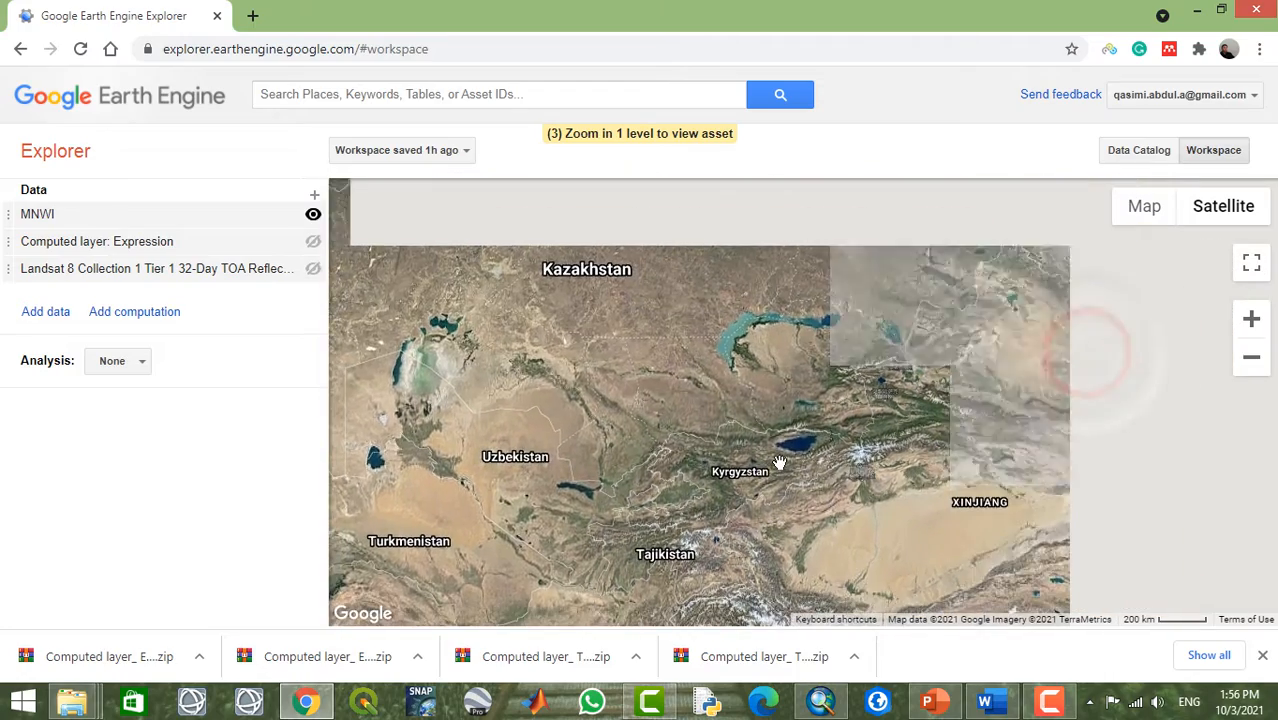
pyautogui.scroll(1, 776, 456)
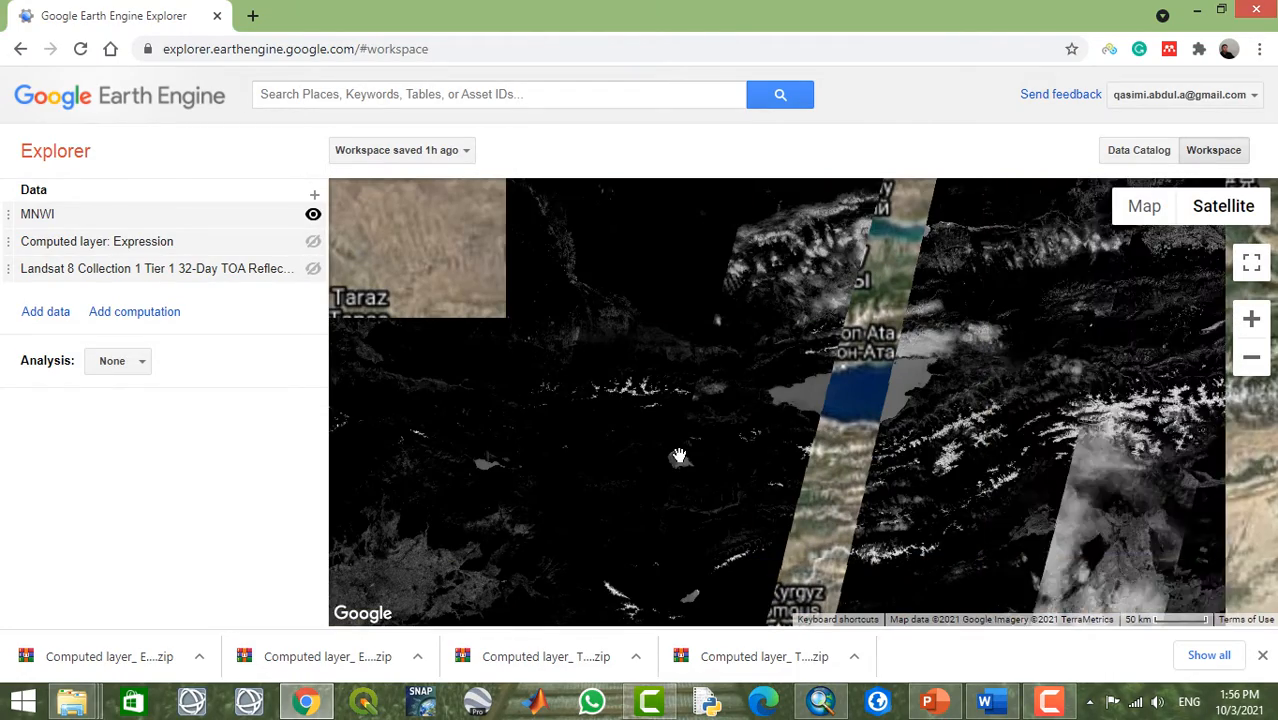
# Step: Examine the MNWI layer west and south of the large Kyrgyz lake, past Samarkand and Kashgar Prefecture, at regional scale
pyautogui.moveTo(690, 434); pyautogui.dragTo(810, 416)
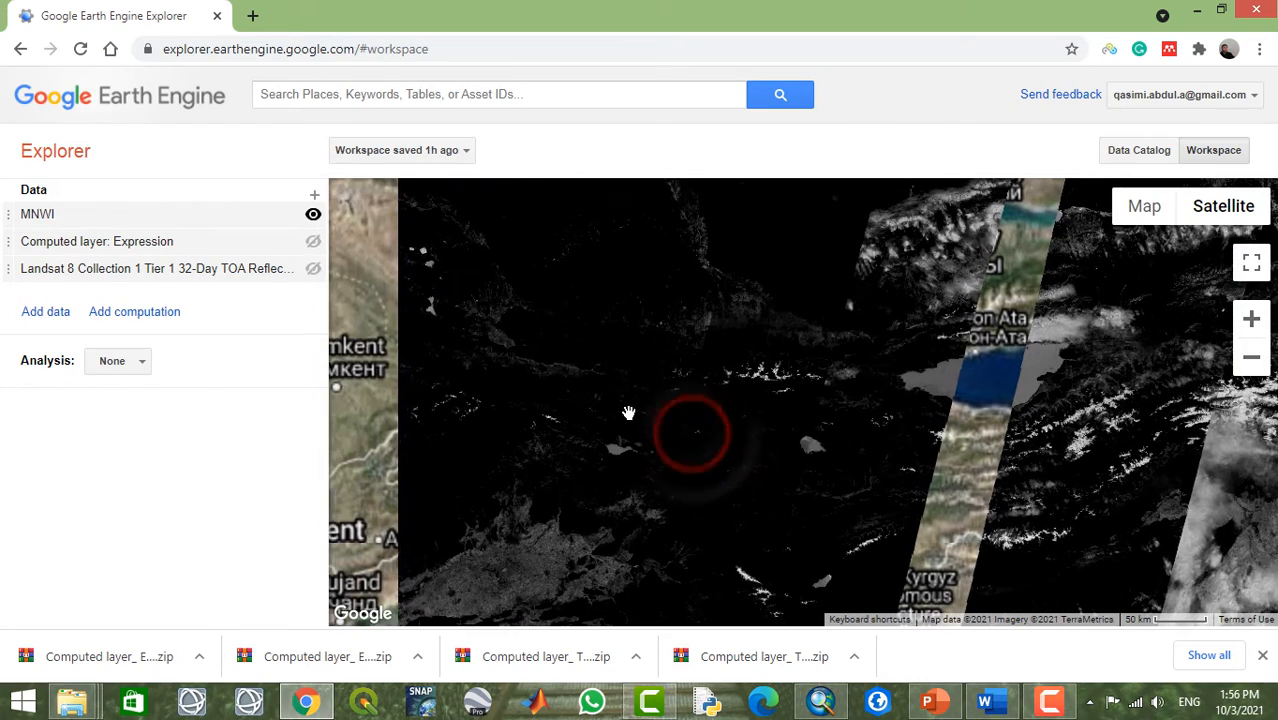
pyautogui.moveTo(658, 420); pyautogui.dragTo(735, 420)
pyautogui.scroll(-2, 728, 426)
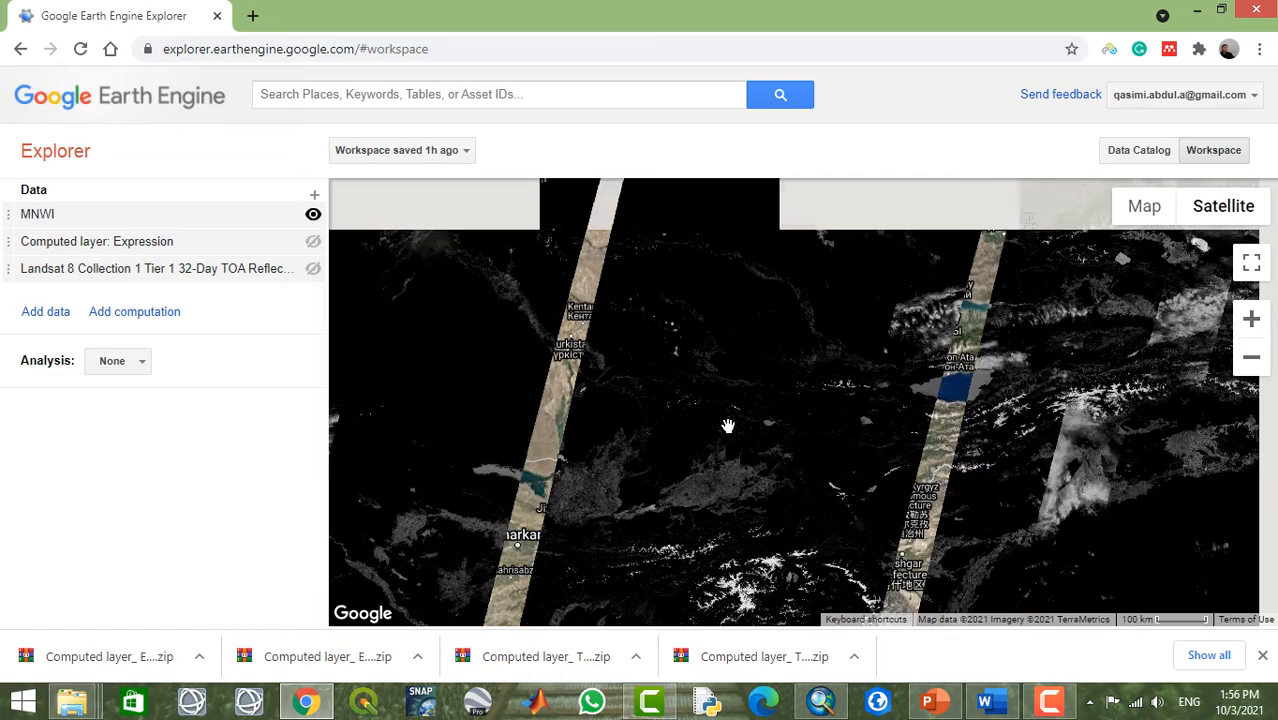
pyautogui.moveTo(710, 531); pyautogui.dragTo(707, 362)
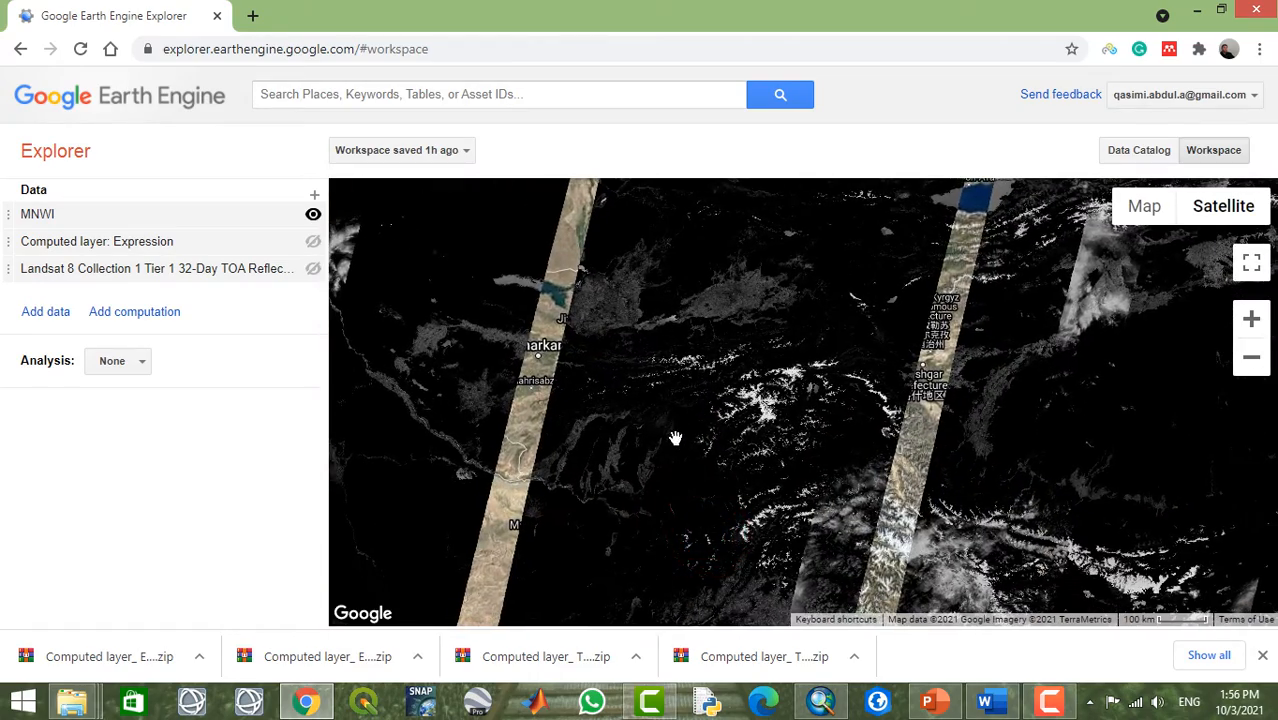
pyautogui.click(756, 468)
pyautogui.scroll(-2, 725, 449)
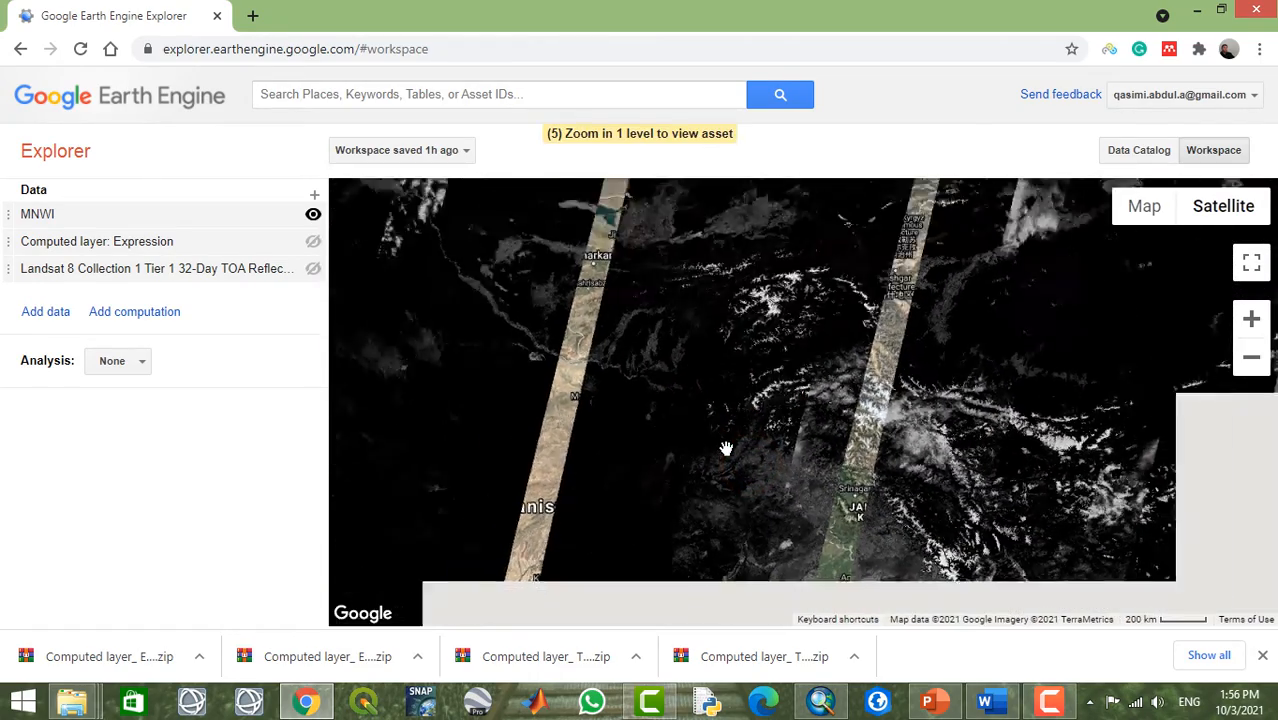
pyautogui.moveTo(853, 294); pyautogui.dragTo(852, 375)
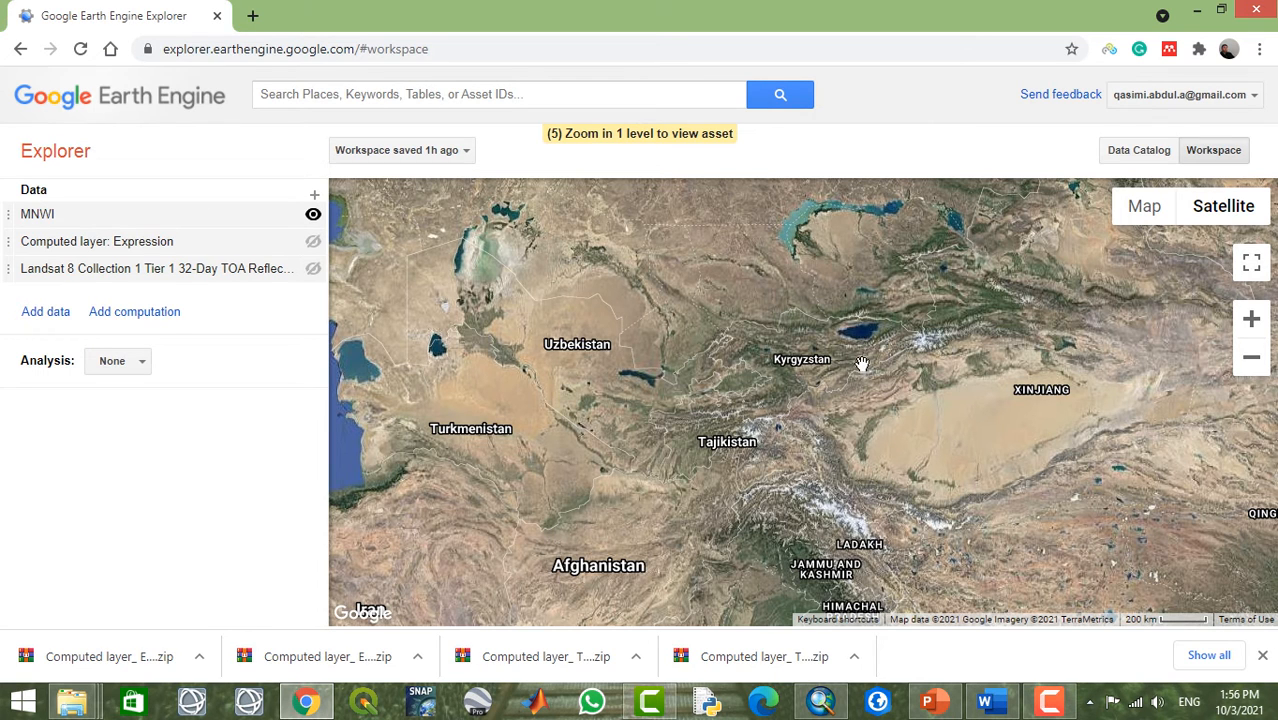
pyautogui.scroll(1, 787, 373)
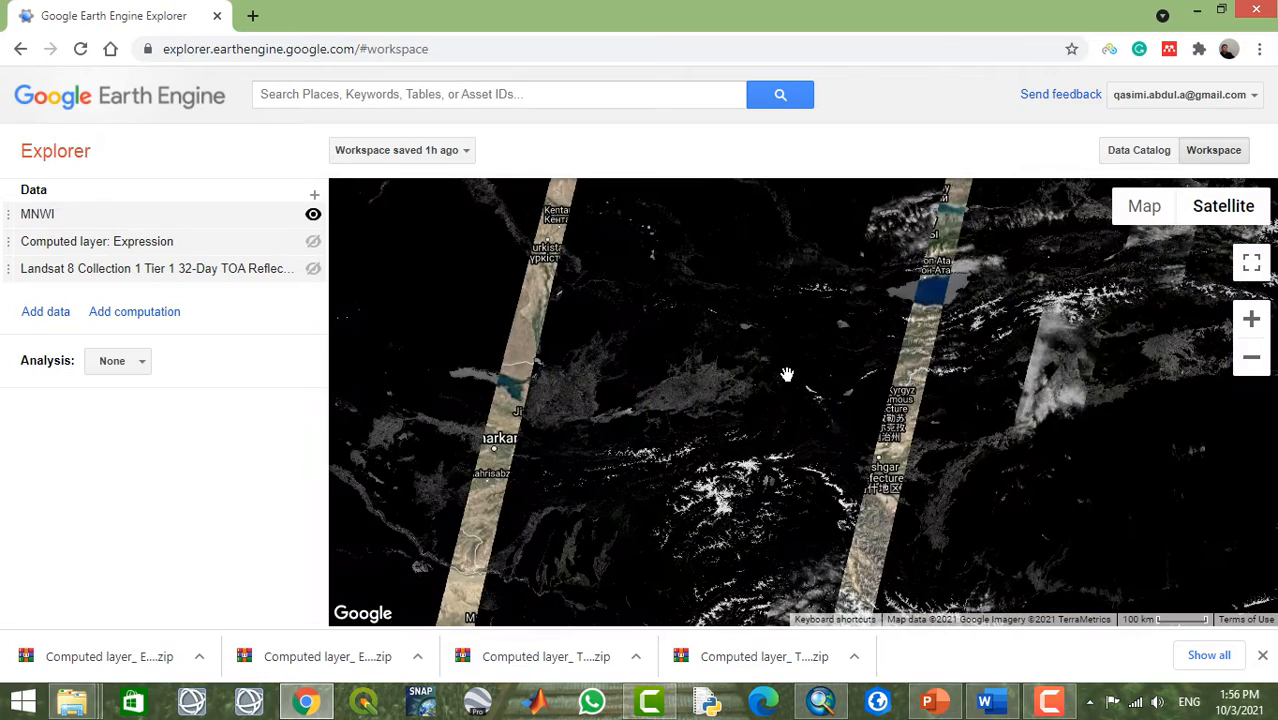
pyautogui.scroll(-1, 745, 398)
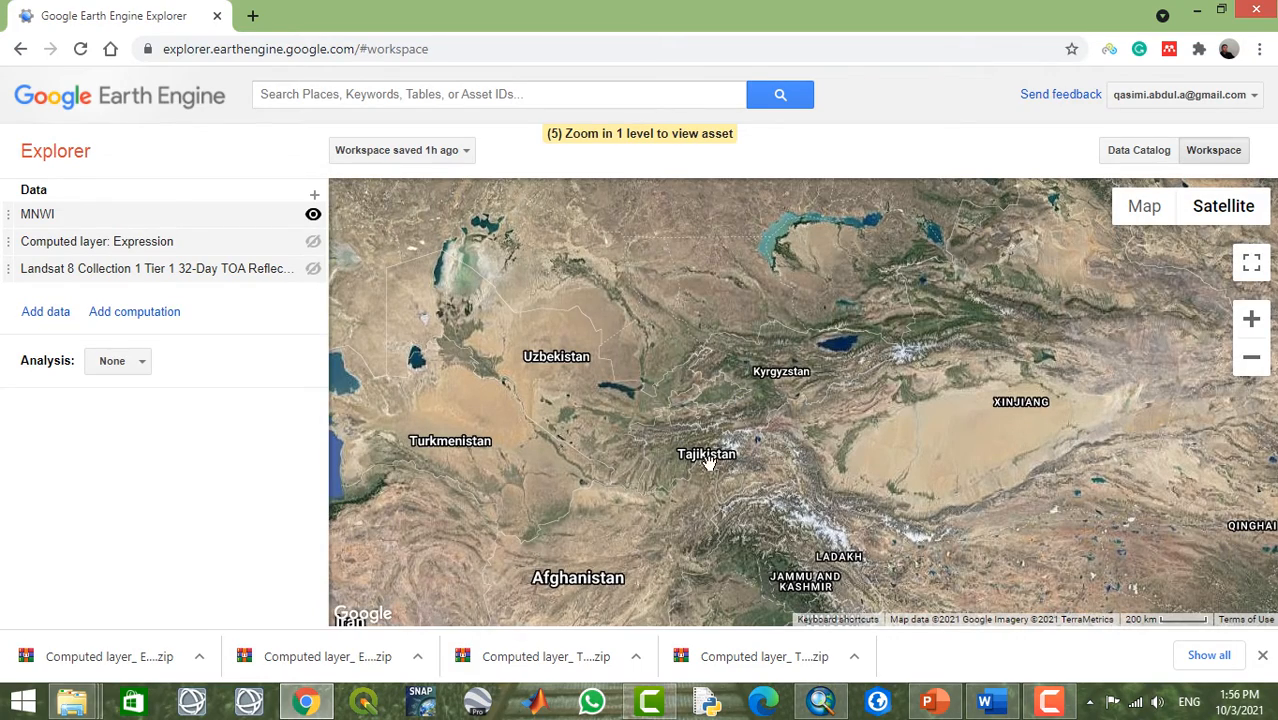
# Step: Examine the MNWI layer over Afghanistan, west to the Caspian Sea and back east to the snow-covered ranges
pyautogui.moveTo(707, 460); pyautogui.dragTo(764, 365)
pyautogui.scroll(1, 762, 370)
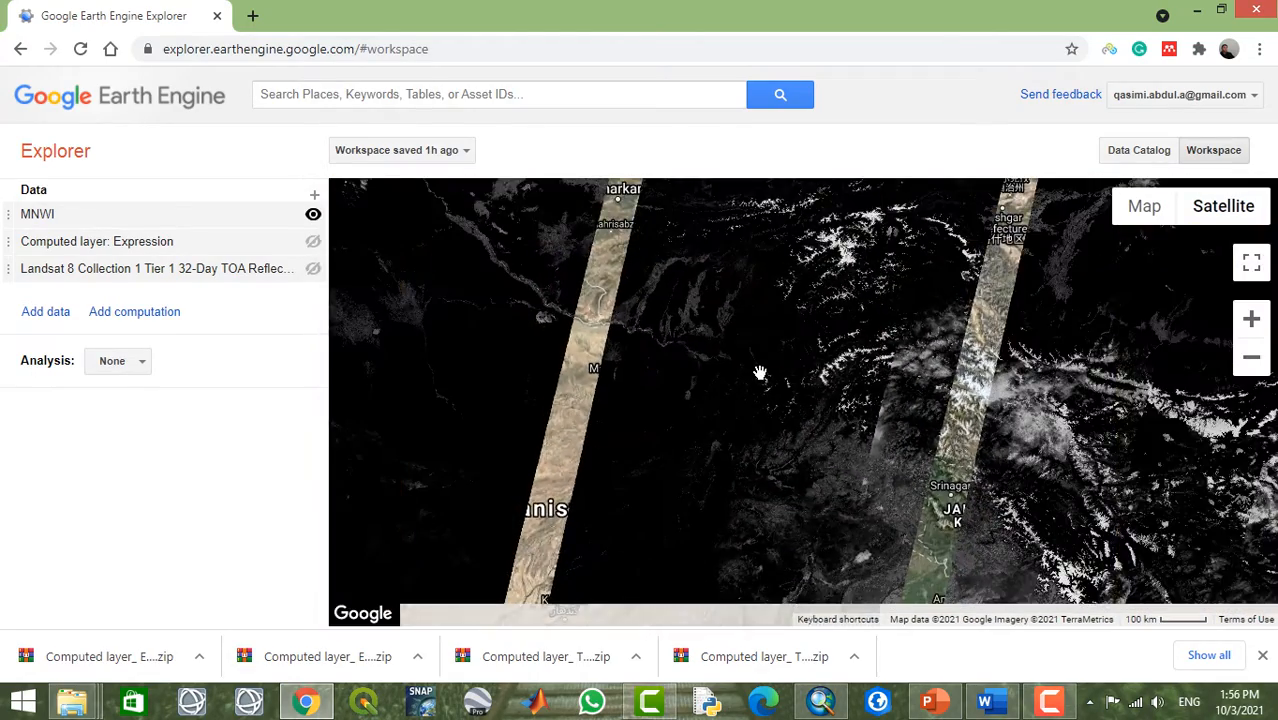
pyautogui.scroll(-1, 760, 373)
pyautogui.moveTo(700, 446); pyautogui.dragTo(743, 230)
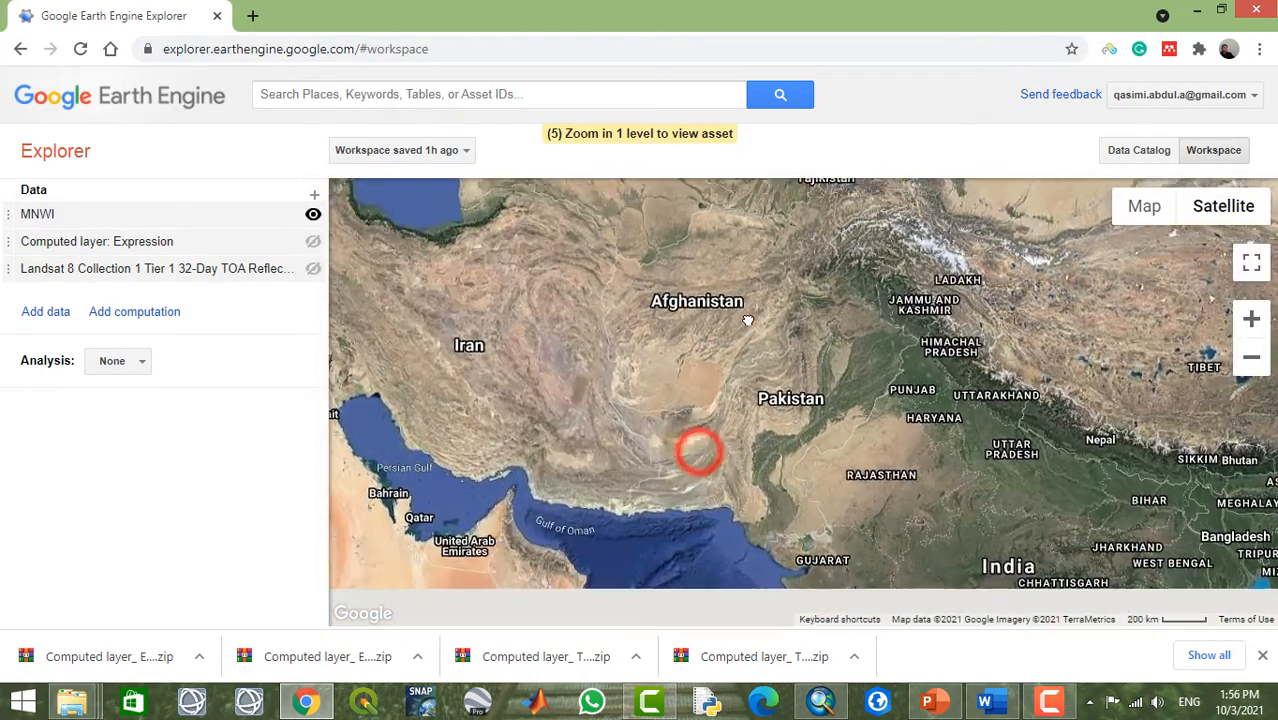
pyautogui.scroll(2, 740, 325)
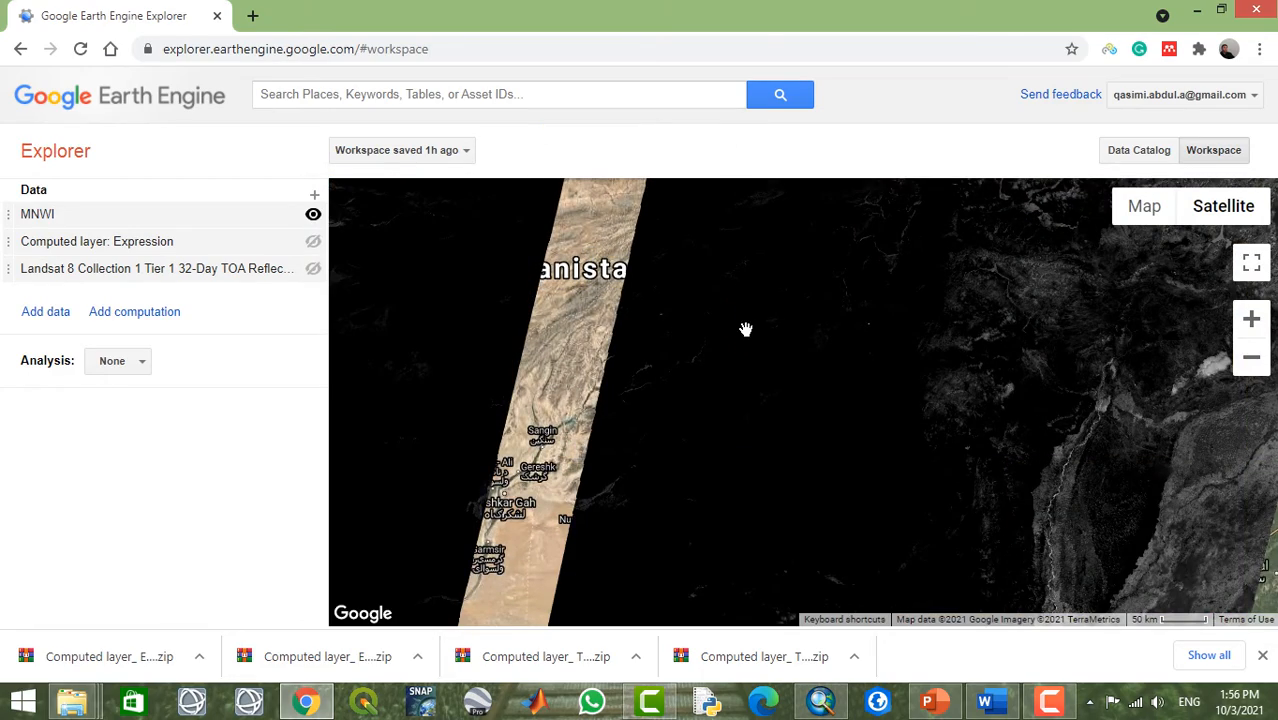
pyautogui.moveTo(745, 329); pyautogui.dragTo(891, 392)
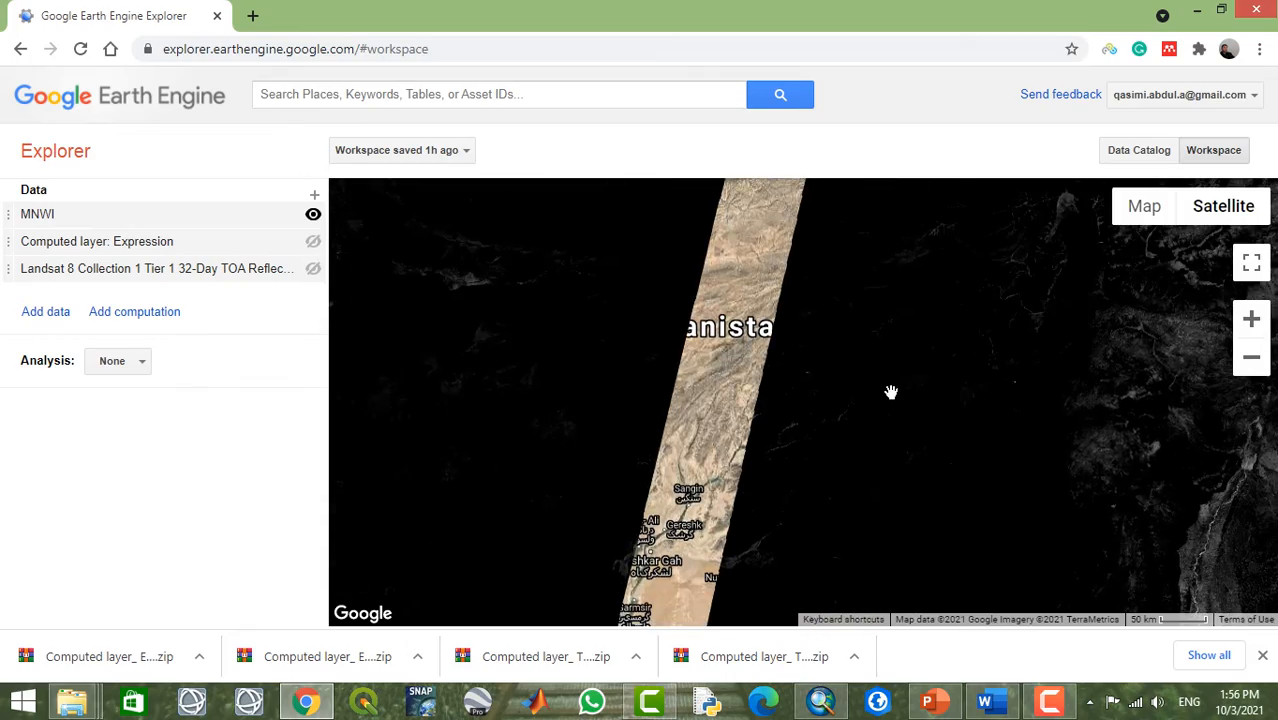
pyautogui.scroll(-2, 891, 392)
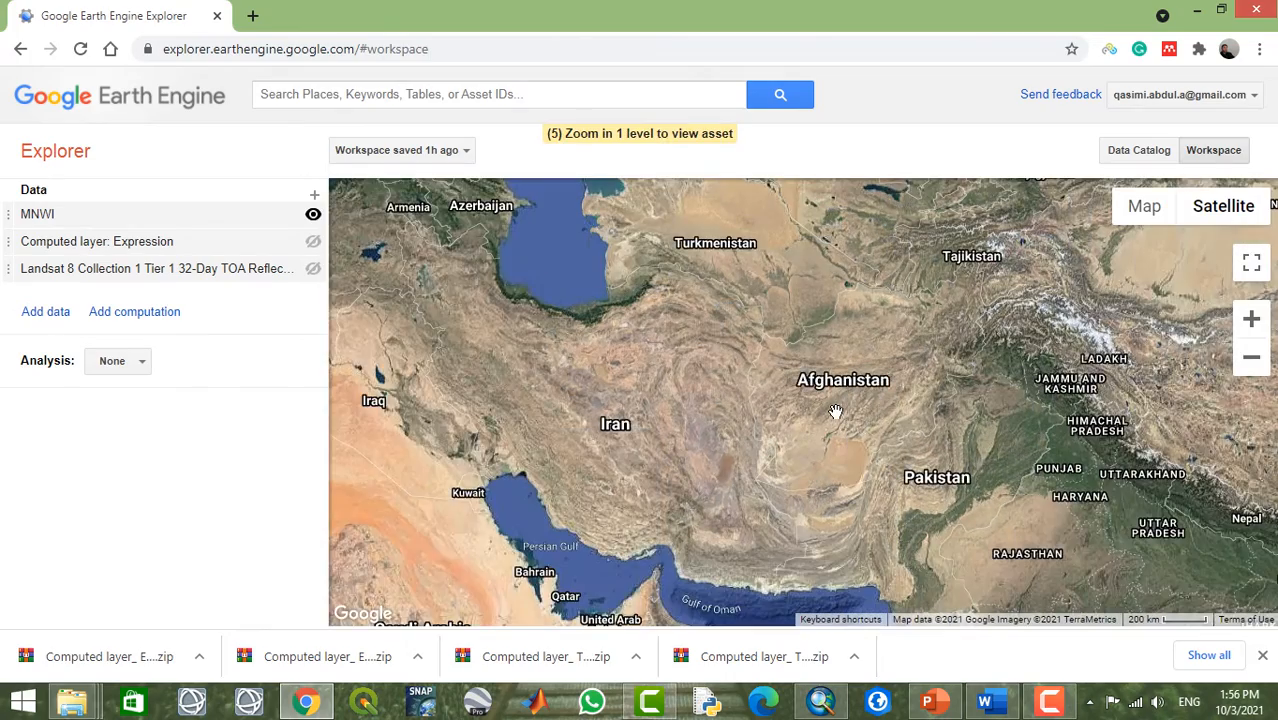
pyautogui.scroll(1, 835, 411)
pyautogui.moveTo(750, 340); pyautogui.dragTo(862, 442)
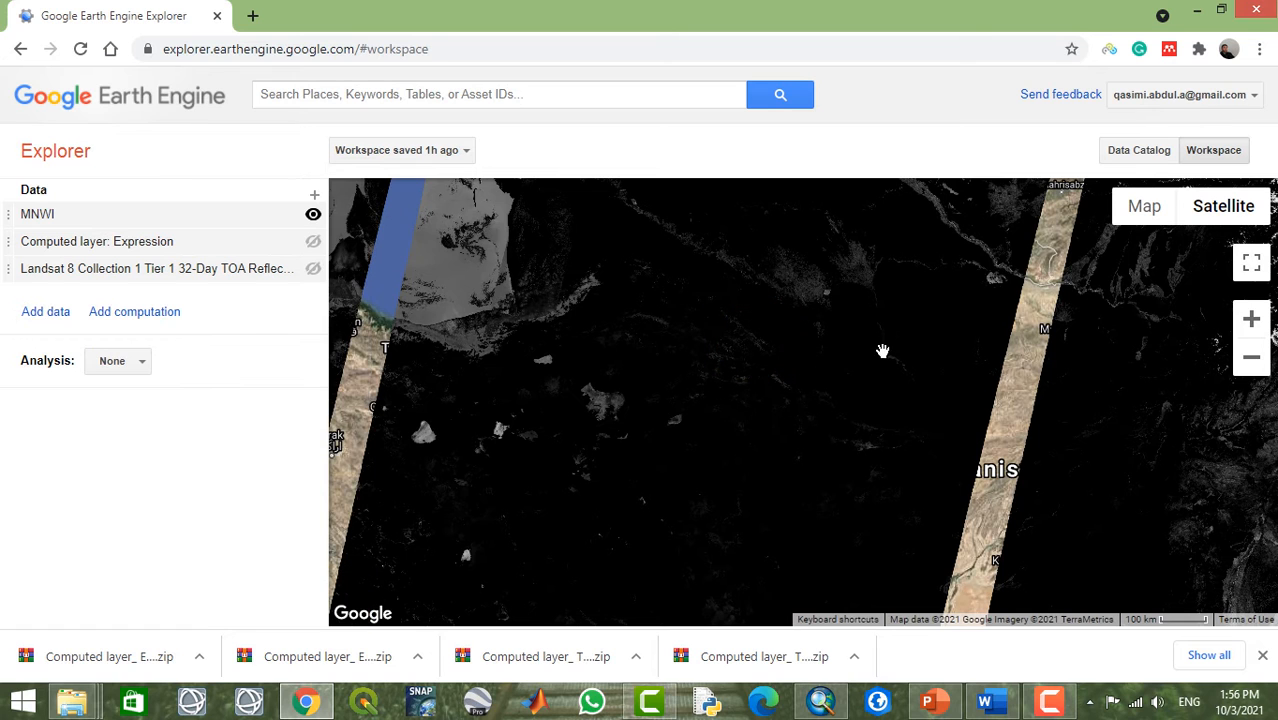
pyautogui.moveTo(778, 392); pyautogui.dragTo(559, 417)
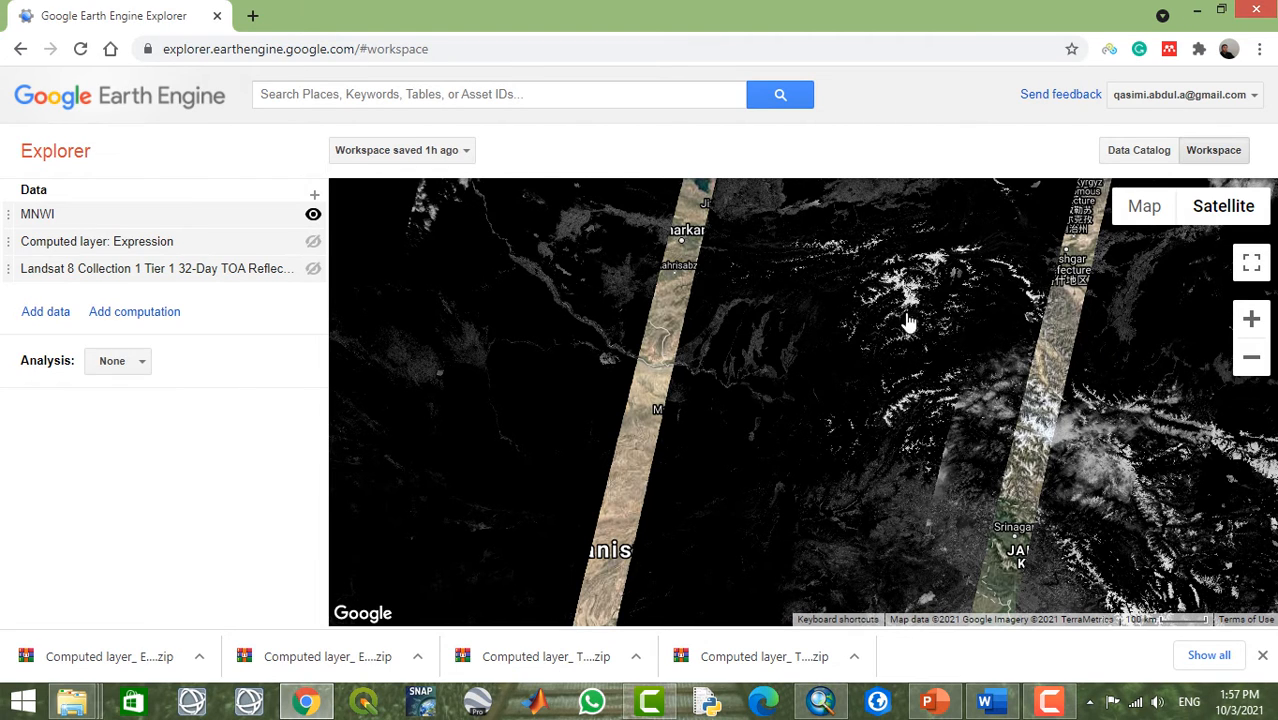
# Step: View the wider region from the Black Sea to China, returning to the MNWI layer over Tajikistan and northern Afghanistan
pyautogui.doubleClick(936, 339)
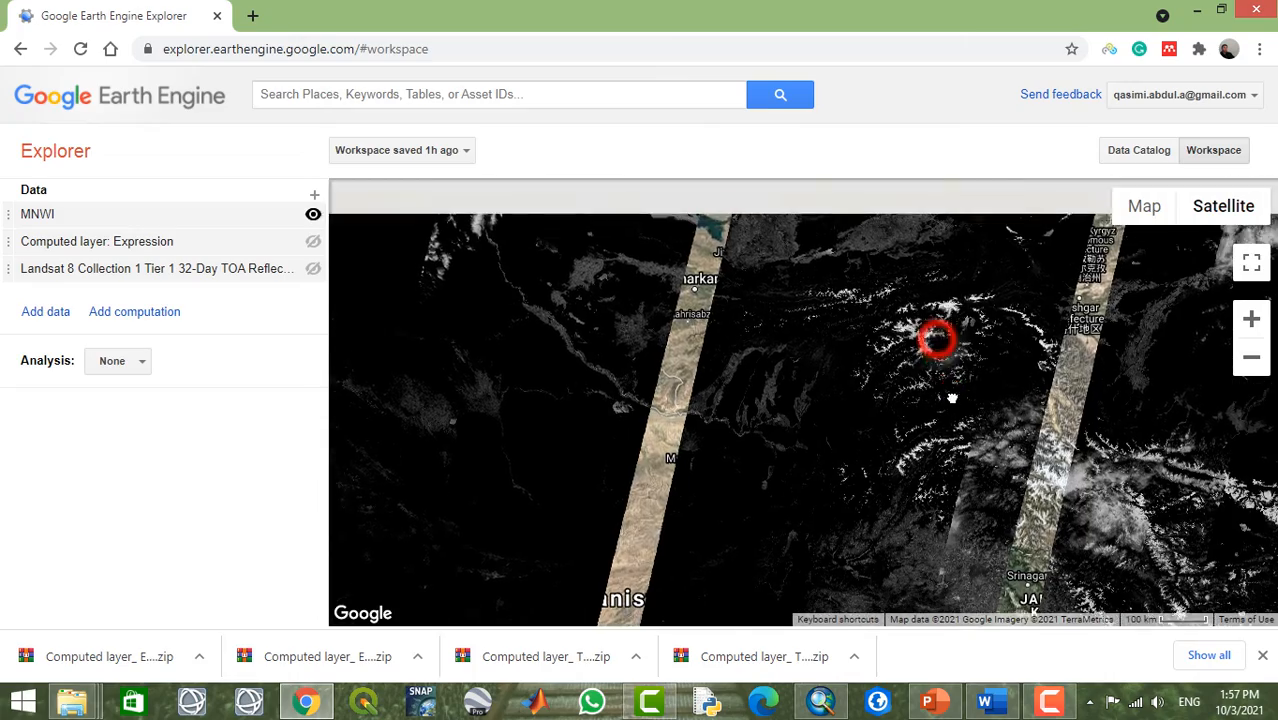
pyautogui.scroll(-3, 942, 395)
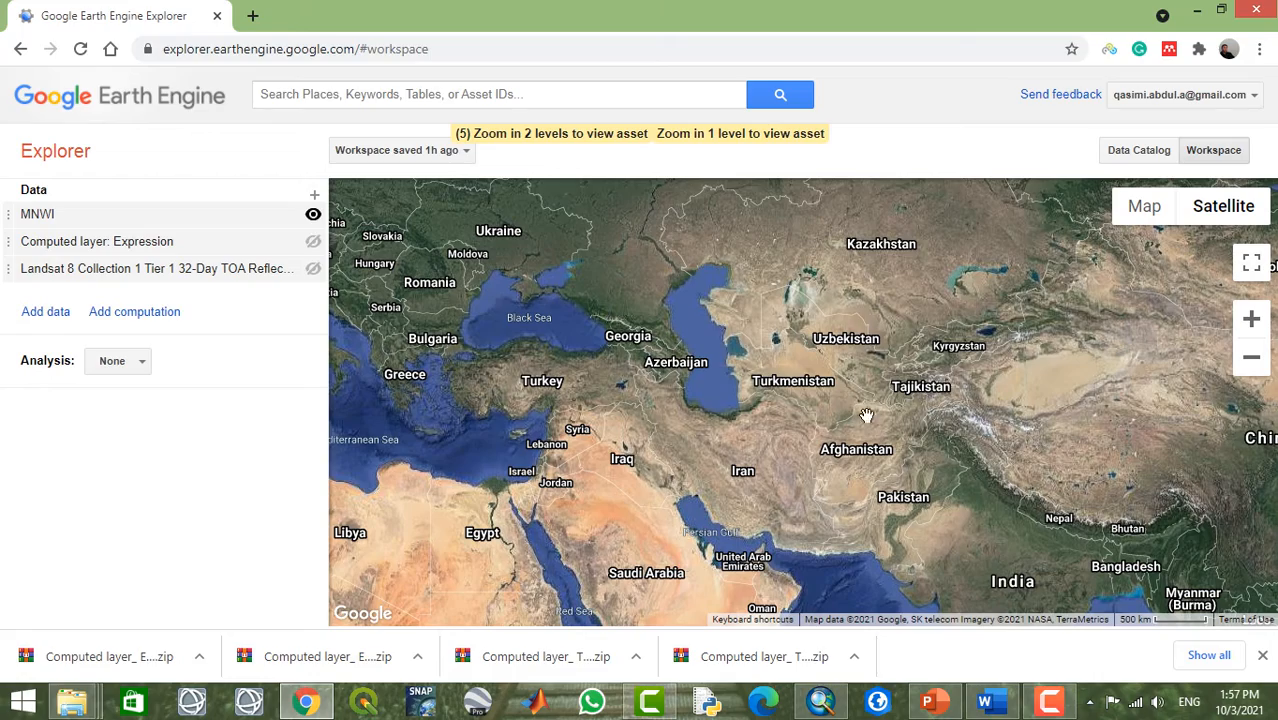
pyautogui.scroll(2, 908, 419)
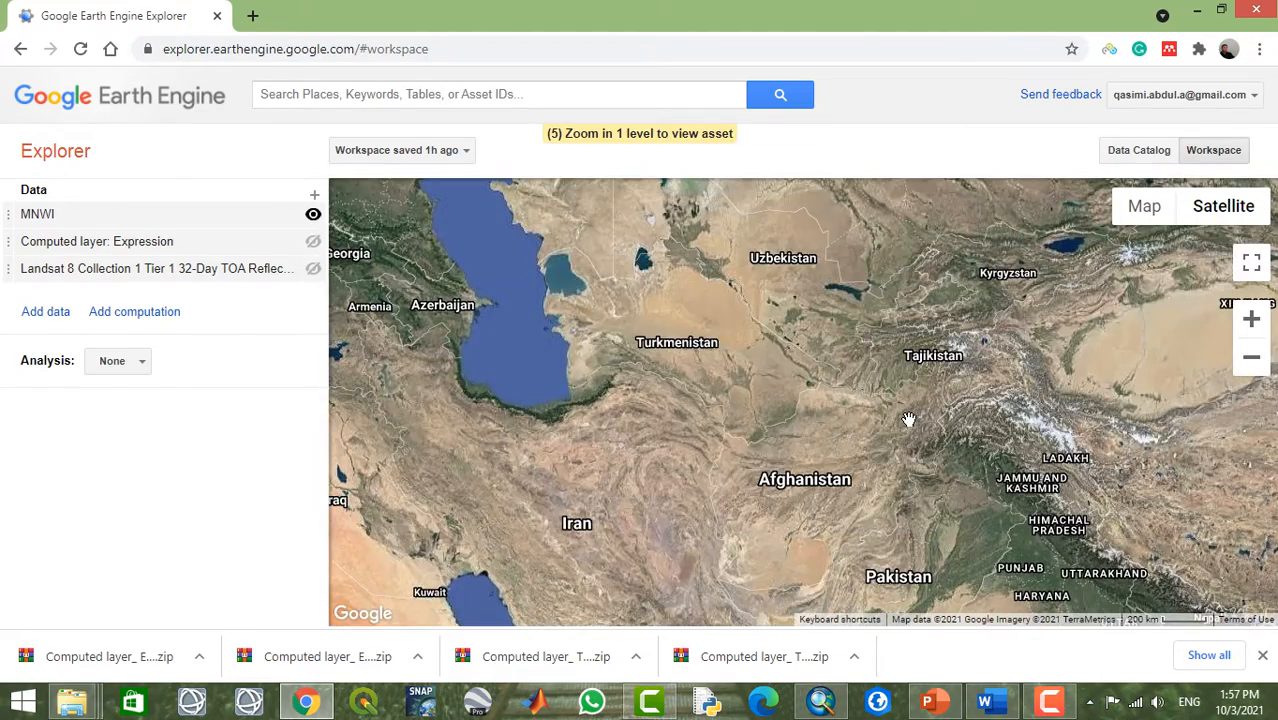
pyautogui.scroll(1, 908, 419)
pyautogui.moveTo(984, 419); pyautogui.dragTo(845, 462)
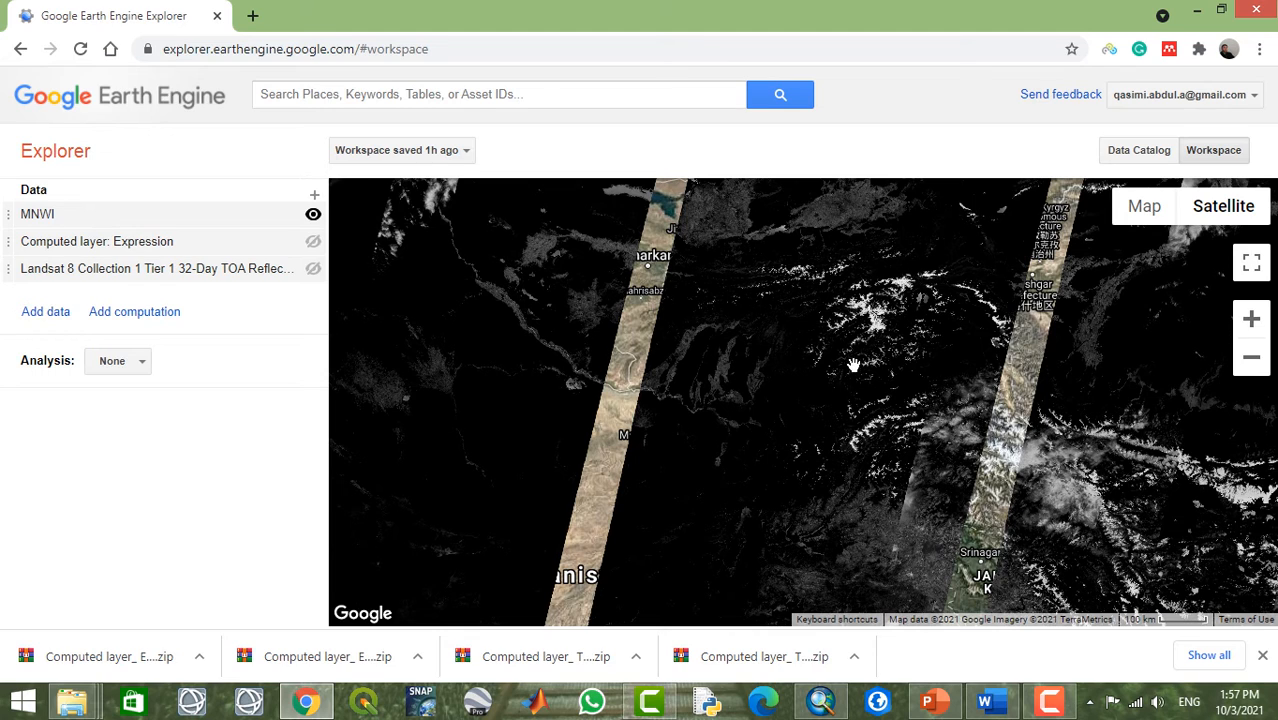
# Step: Inspect the MNWI layer in close detail over the river valley around Kunduz and Khanabad in northern Afghanistan
pyautogui.scroll(2, 842, 377)
pyautogui.moveTo(639, 431); pyautogui.dragTo(697, 430)
pyautogui.scroll(2, 736, 426)
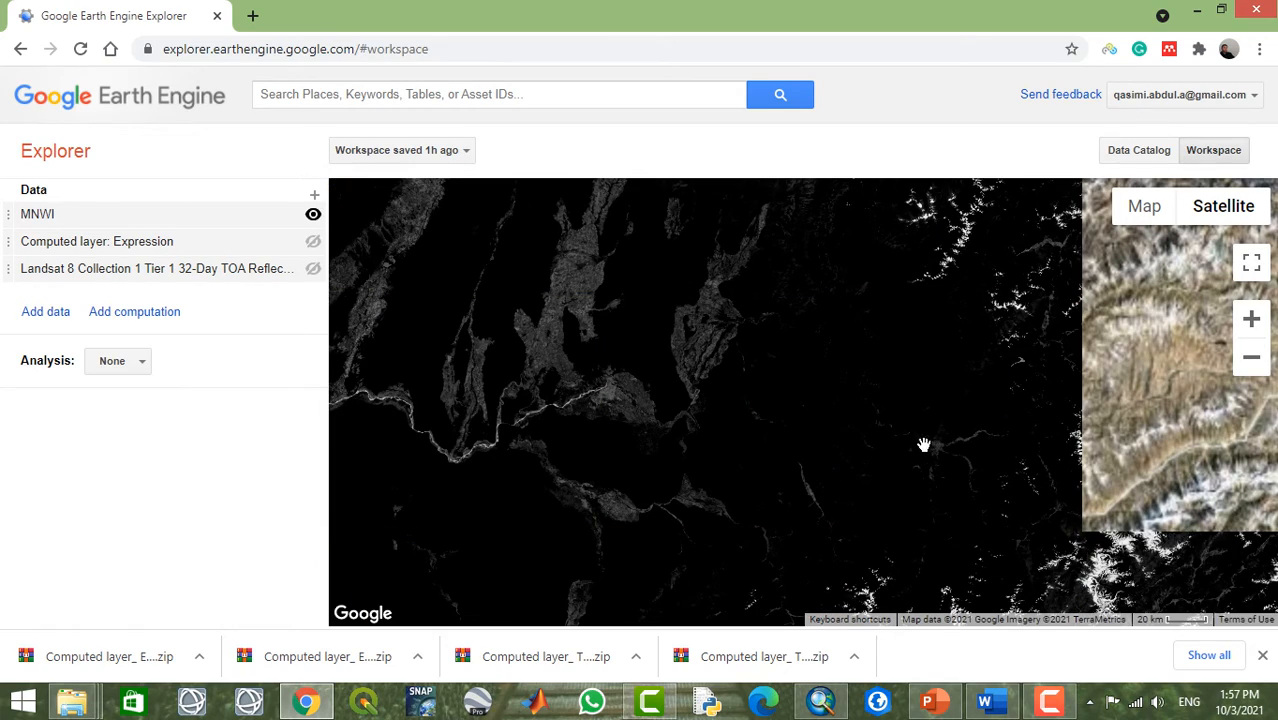
pyautogui.doubleClick(722, 441)
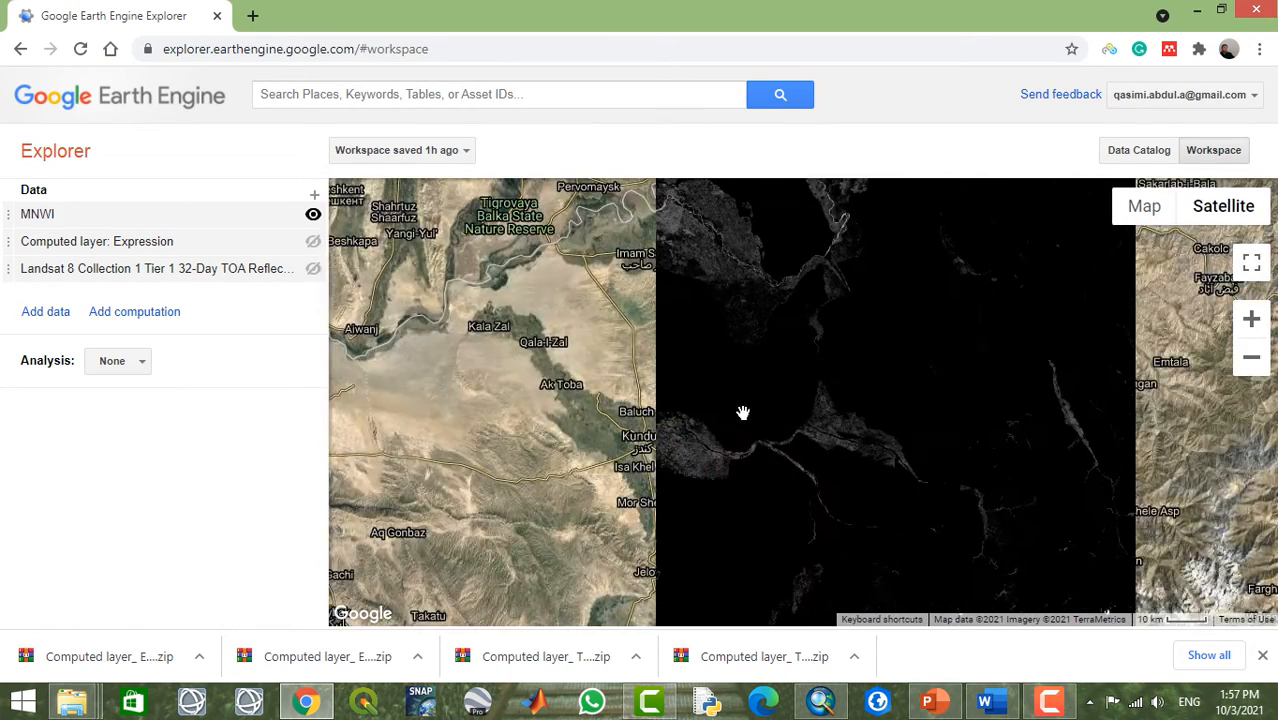
pyautogui.moveTo(742, 414); pyautogui.dragTo(894, 327)
pyautogui.scroll(3, 829, 370)
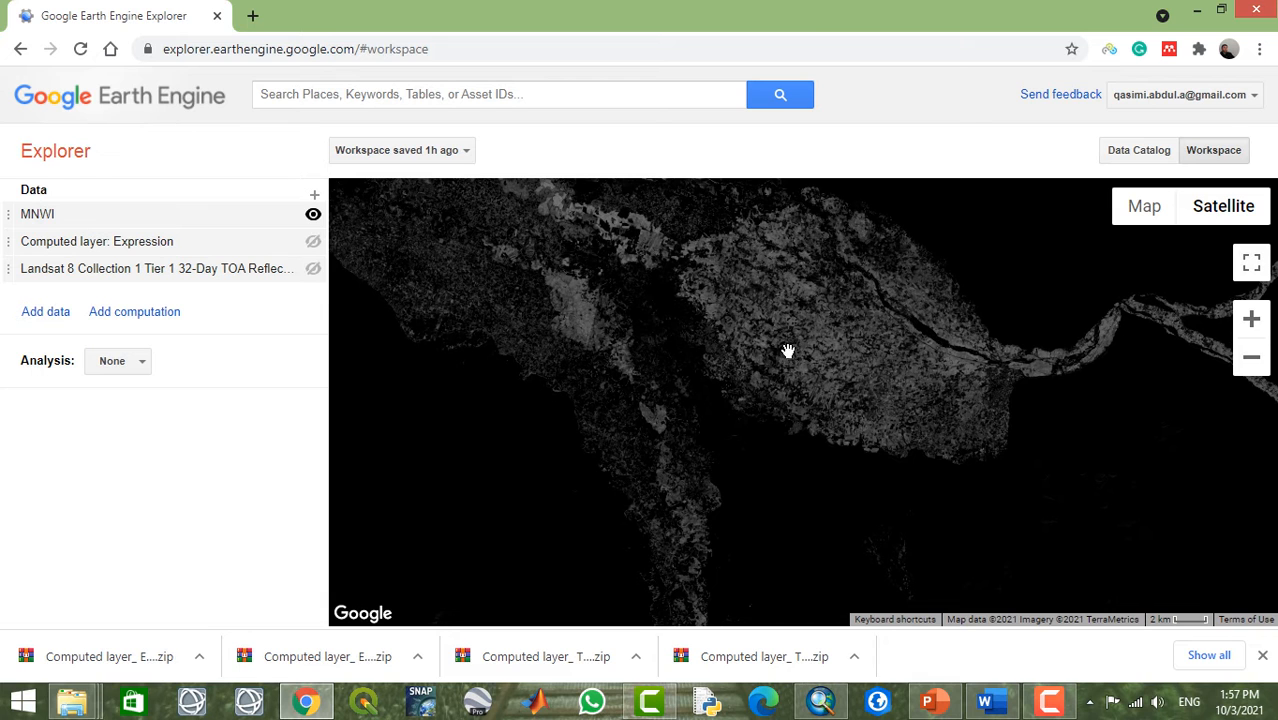
pyautogui.moveTo(810, 334)
pyautogui.mouseDown()
pyautogui.moveTo(830, 417)
pyautogui.moveTo(682, 419)
pyautogui.moveTo(702, 365)
pyautogui.mouseUp()
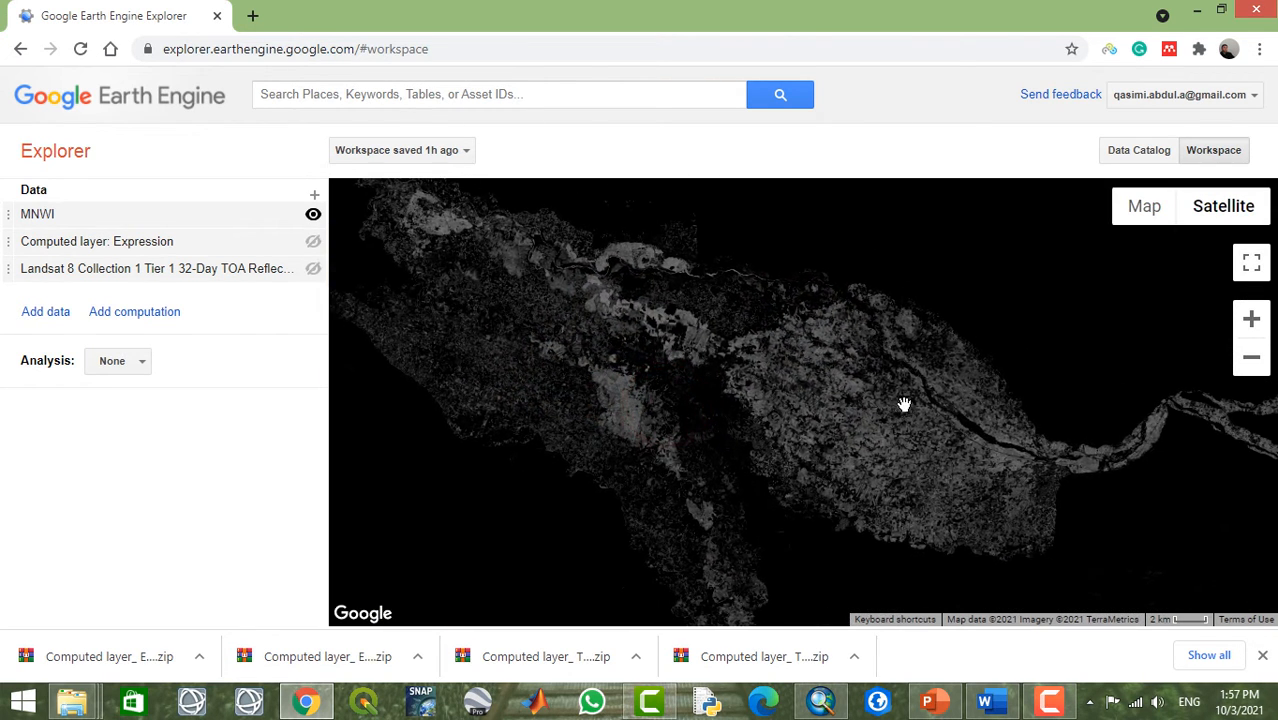
# Step: Add a Morphology computation and inspect the MNWI layer along the river bend near Khanabad
pyautogui.click(104, 311)
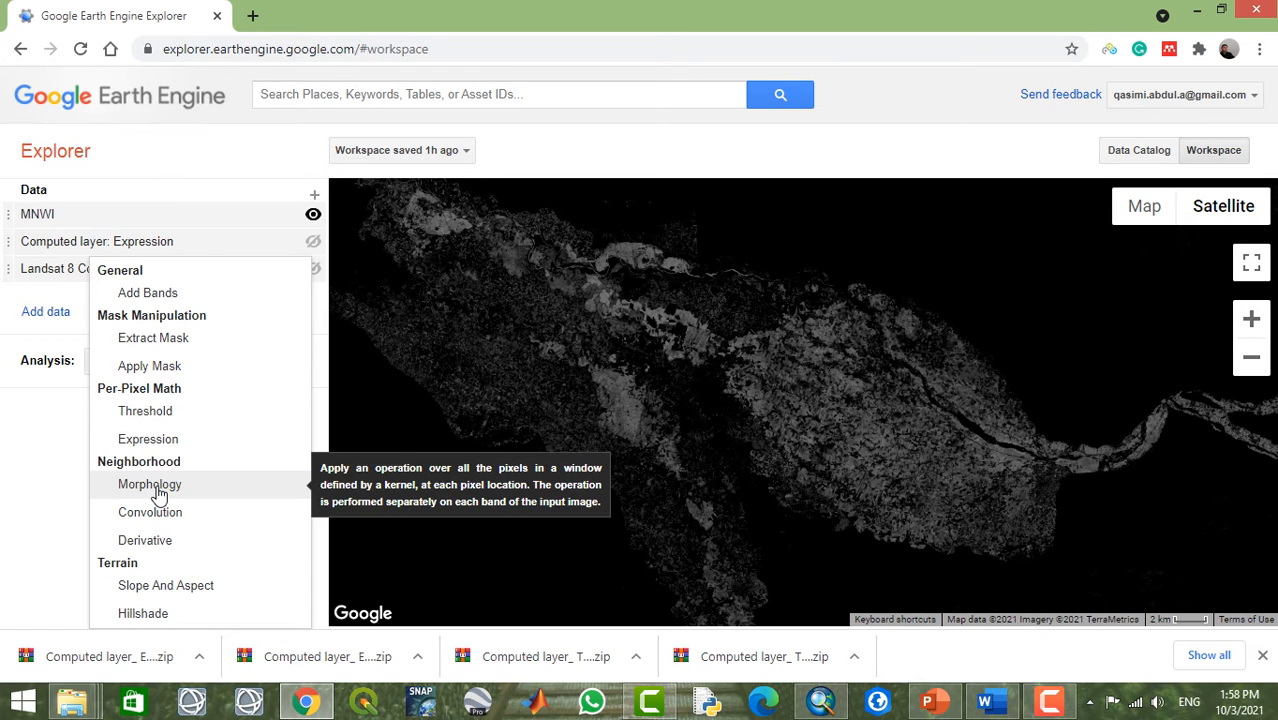
pyautogui.click(158, 492)
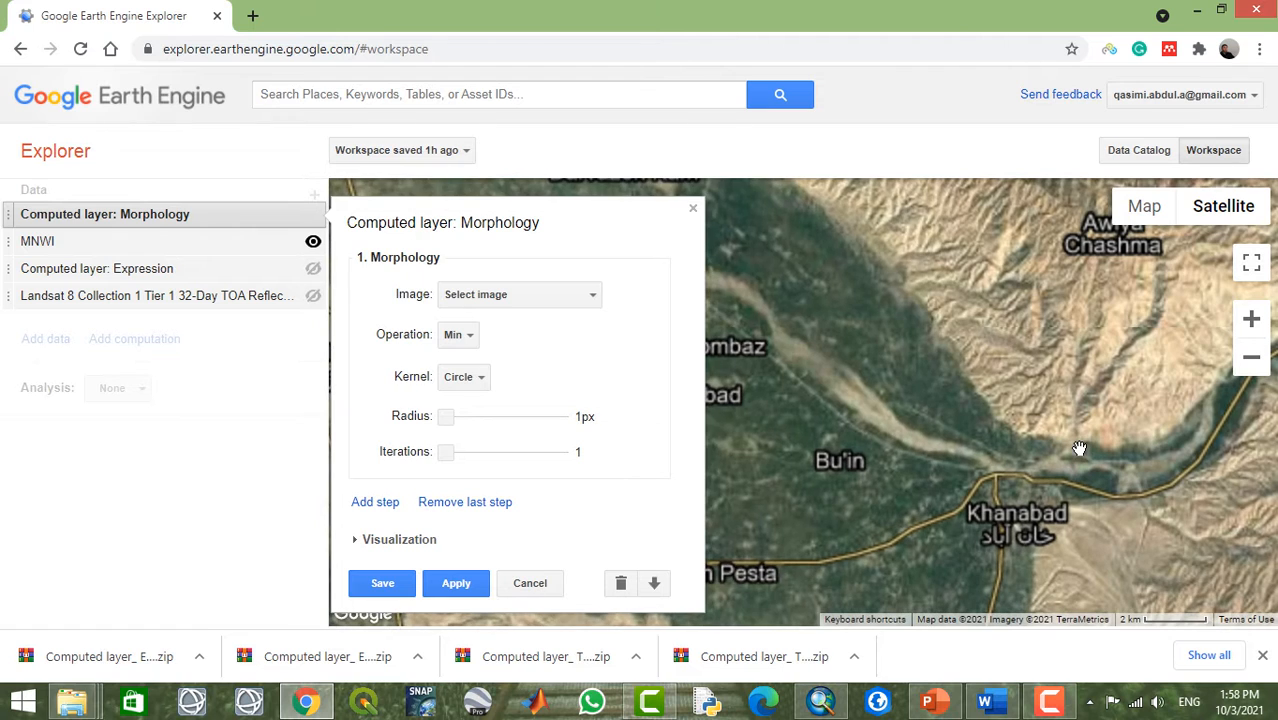
pyautogui.moveTo(1082, 448); pyautogui.dragTo(1016, 478)
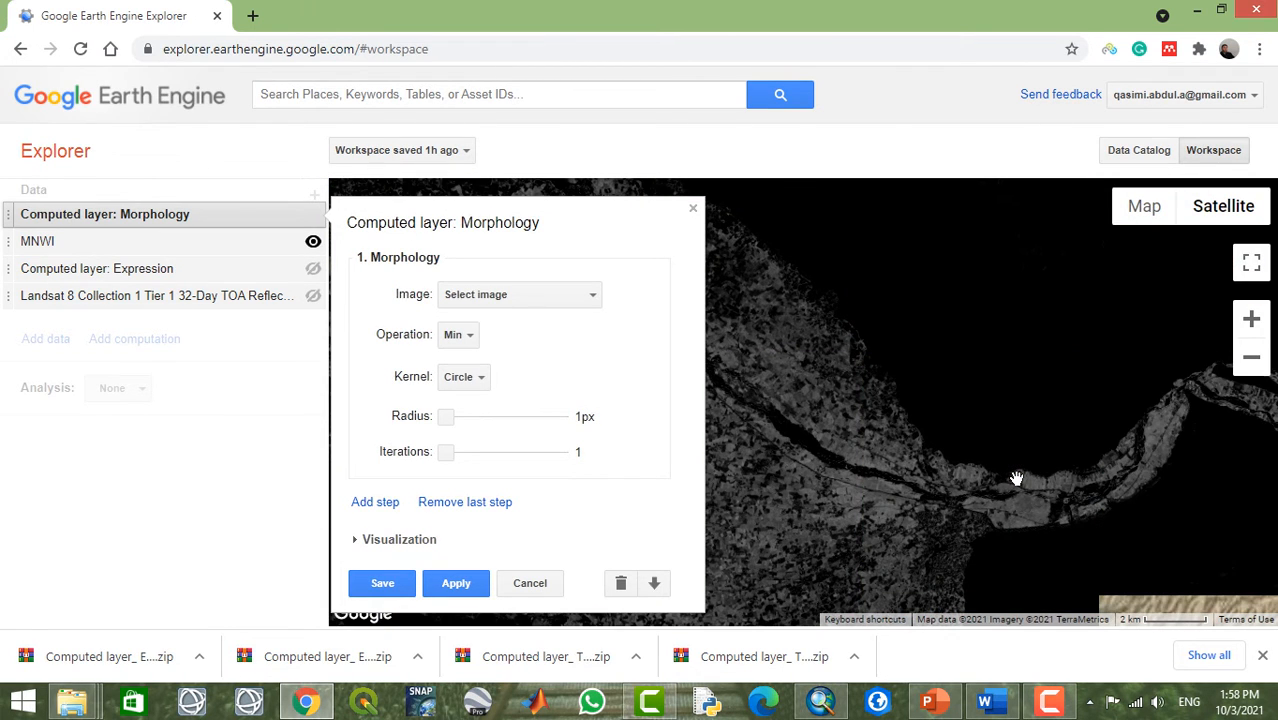
pyautogui.scroll(1, 1016, 478)
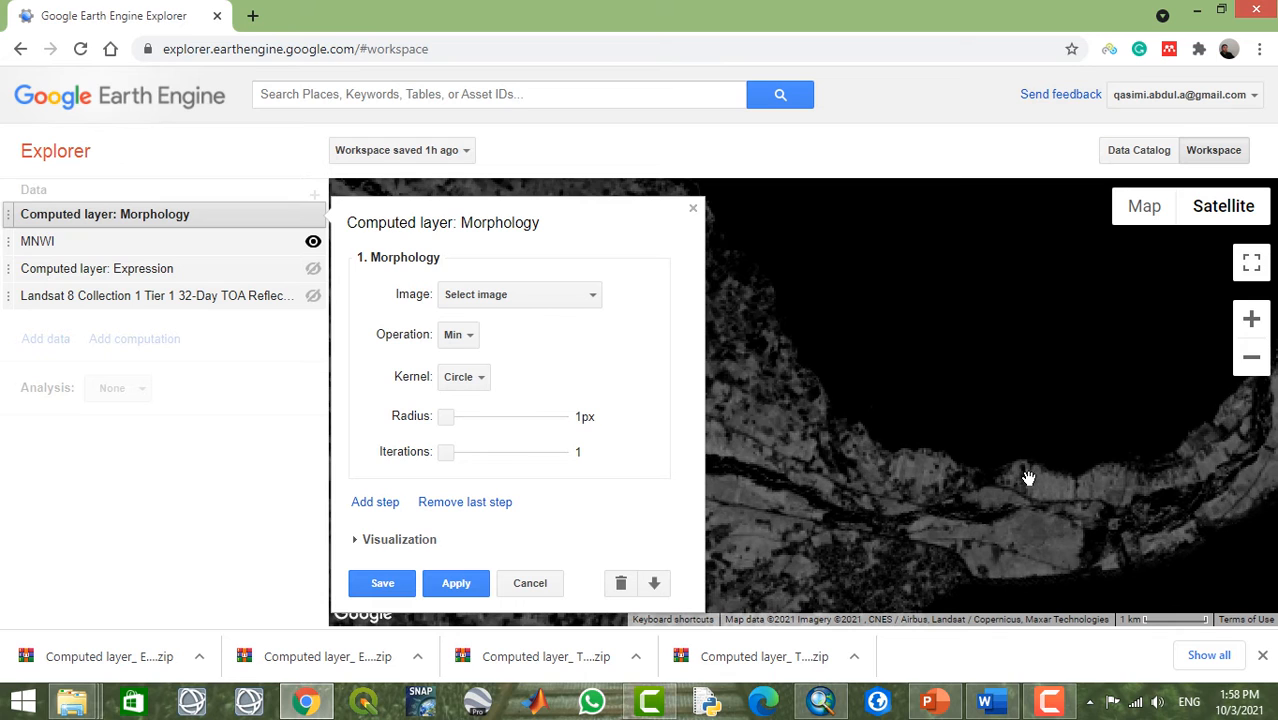
pyautogui.moveTo(1039, 479); pyautogui.dragTo(932, 430)
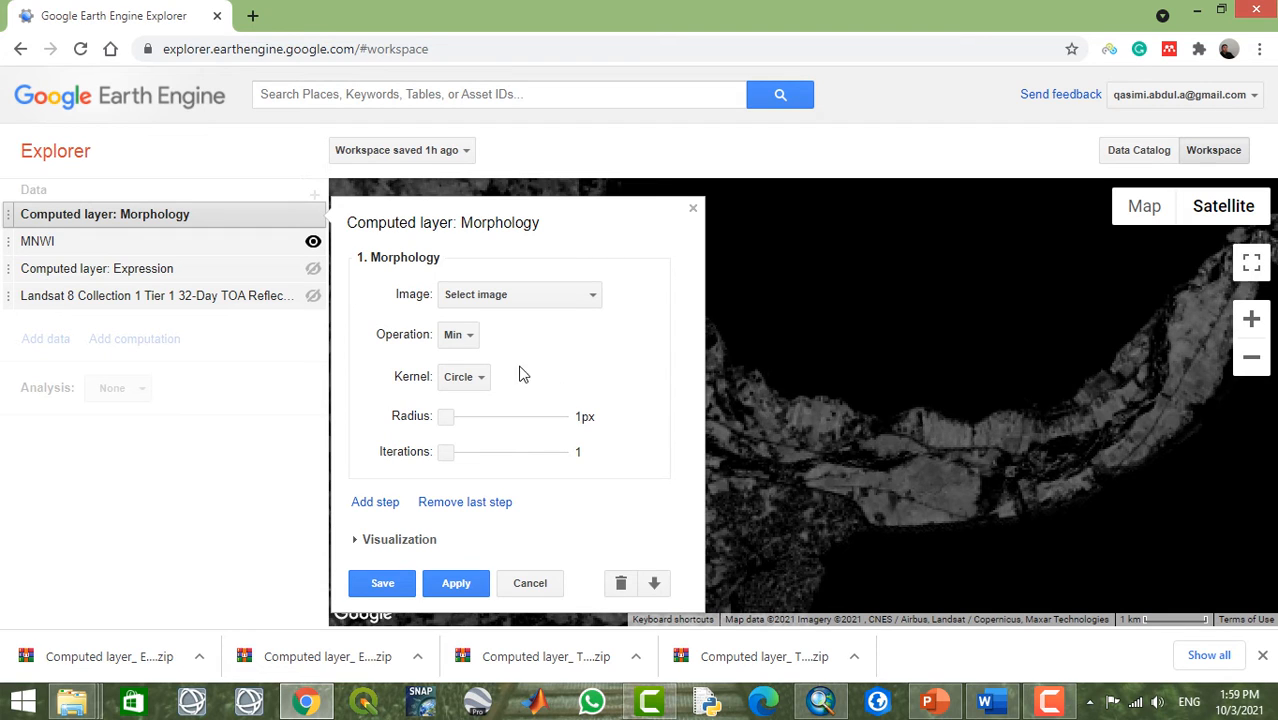
# Step: Review the operation and kernel choices, setting the Morphology computation's operation to Mean and its input image to MNWI
pyautogui.click(465, 335)
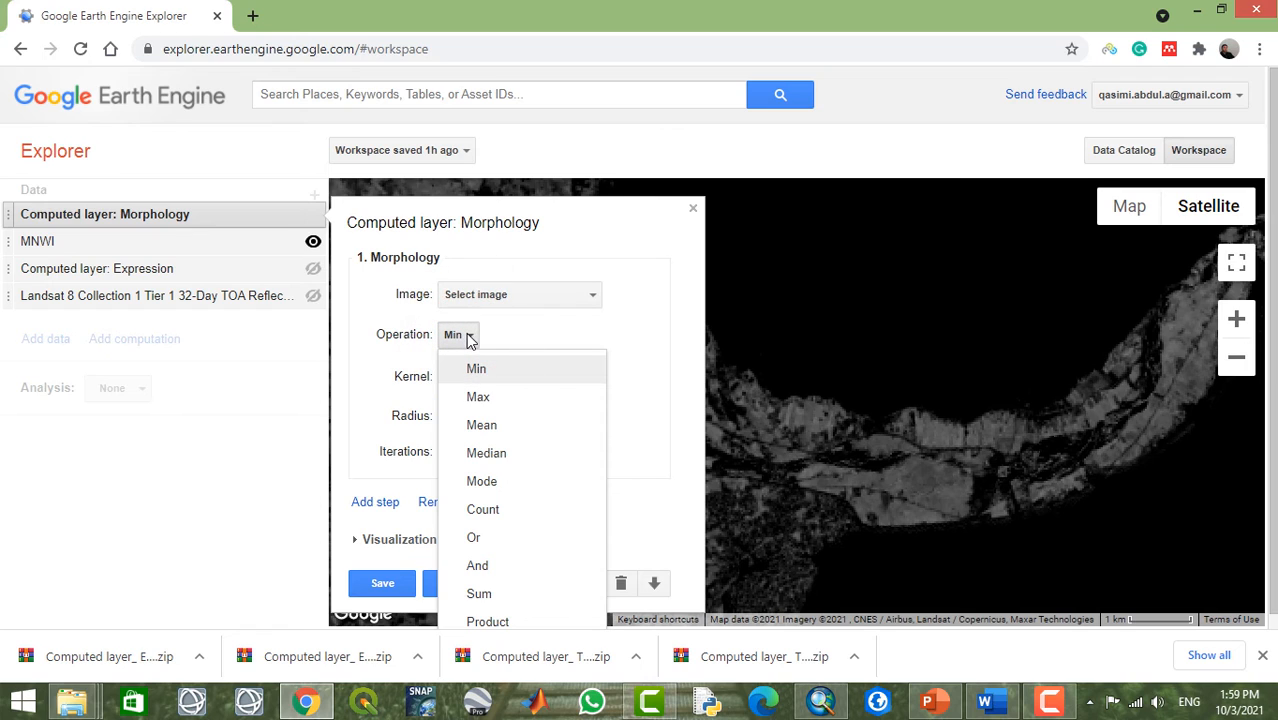
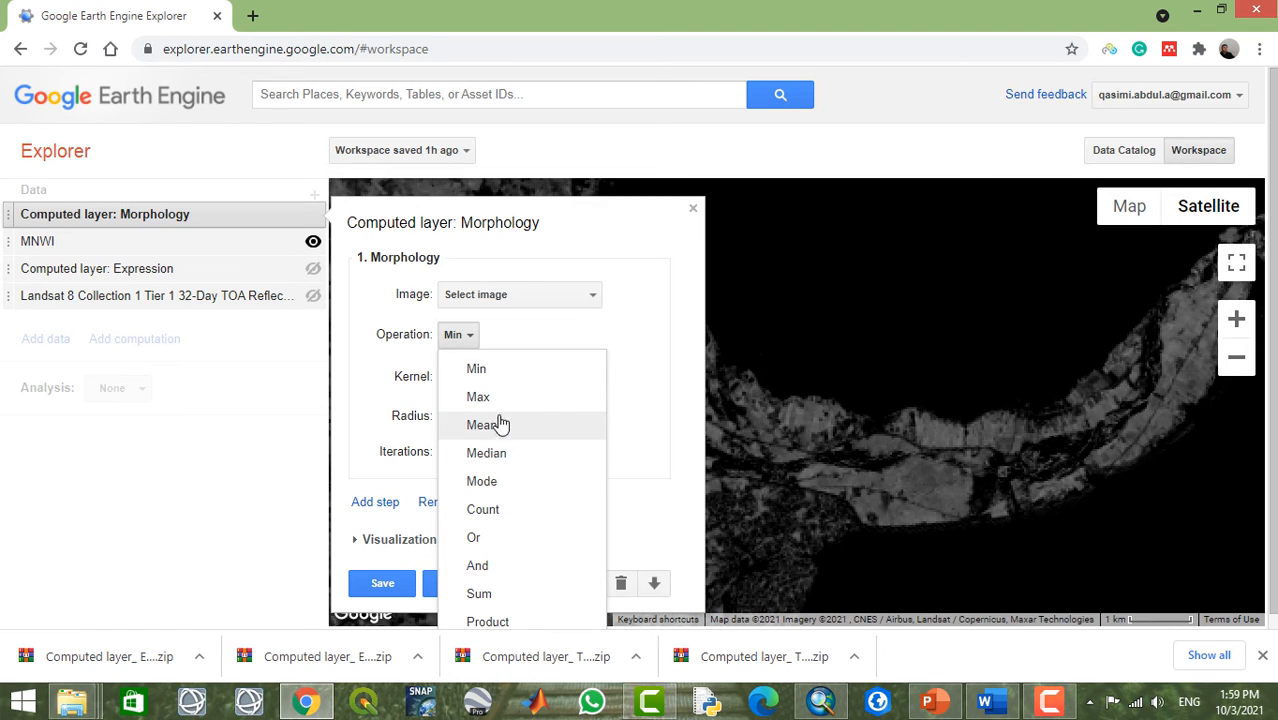
pyautogui.click(640, 386)
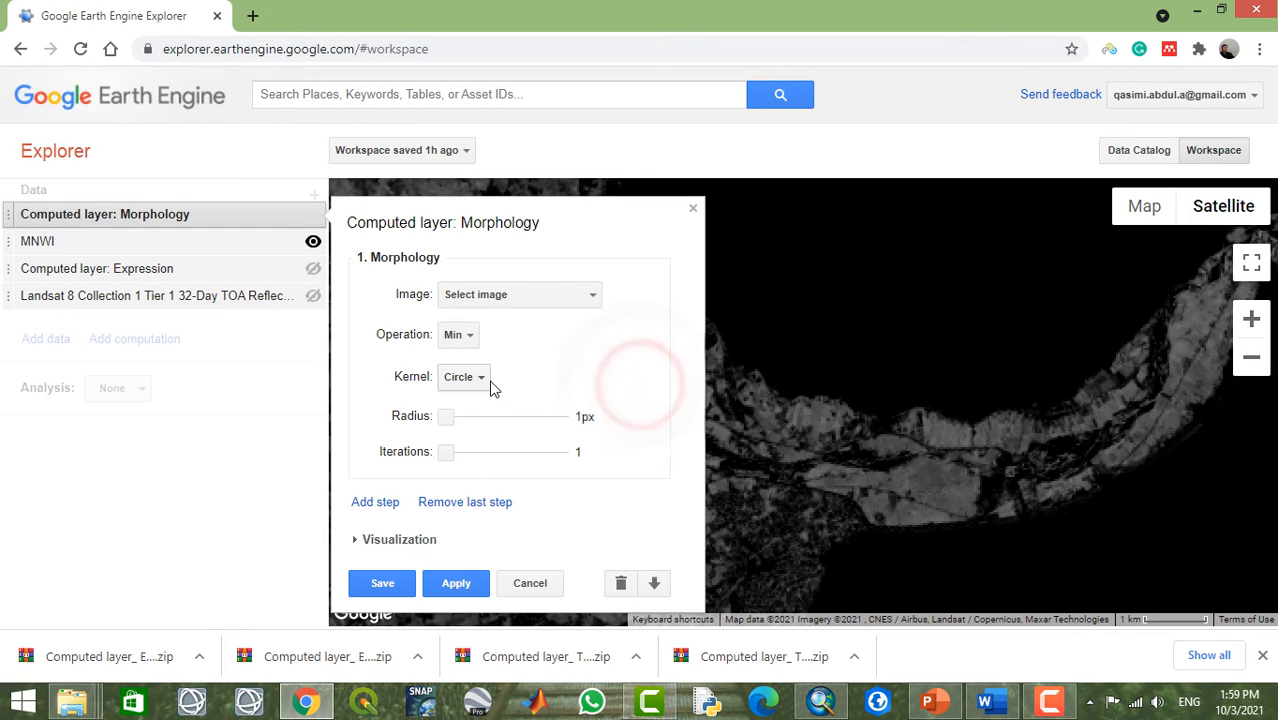
pyautogui.click(485, 386)
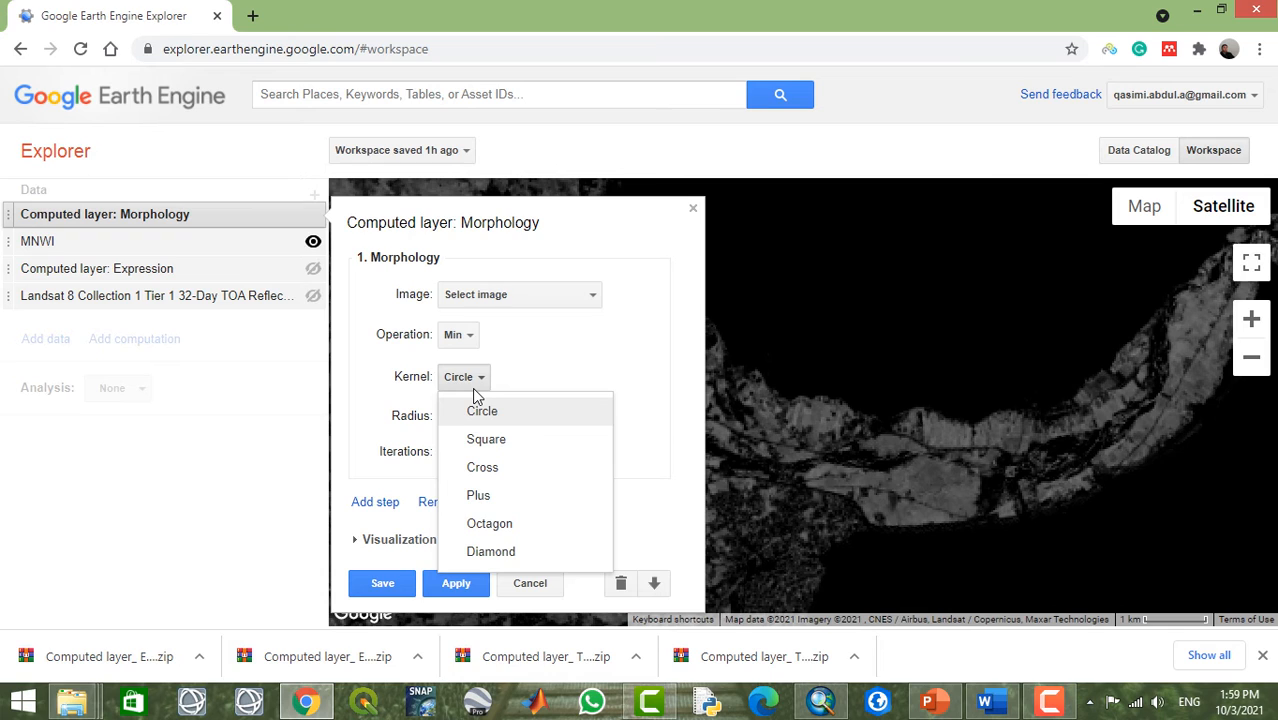
pyautogui.click(519, 372)
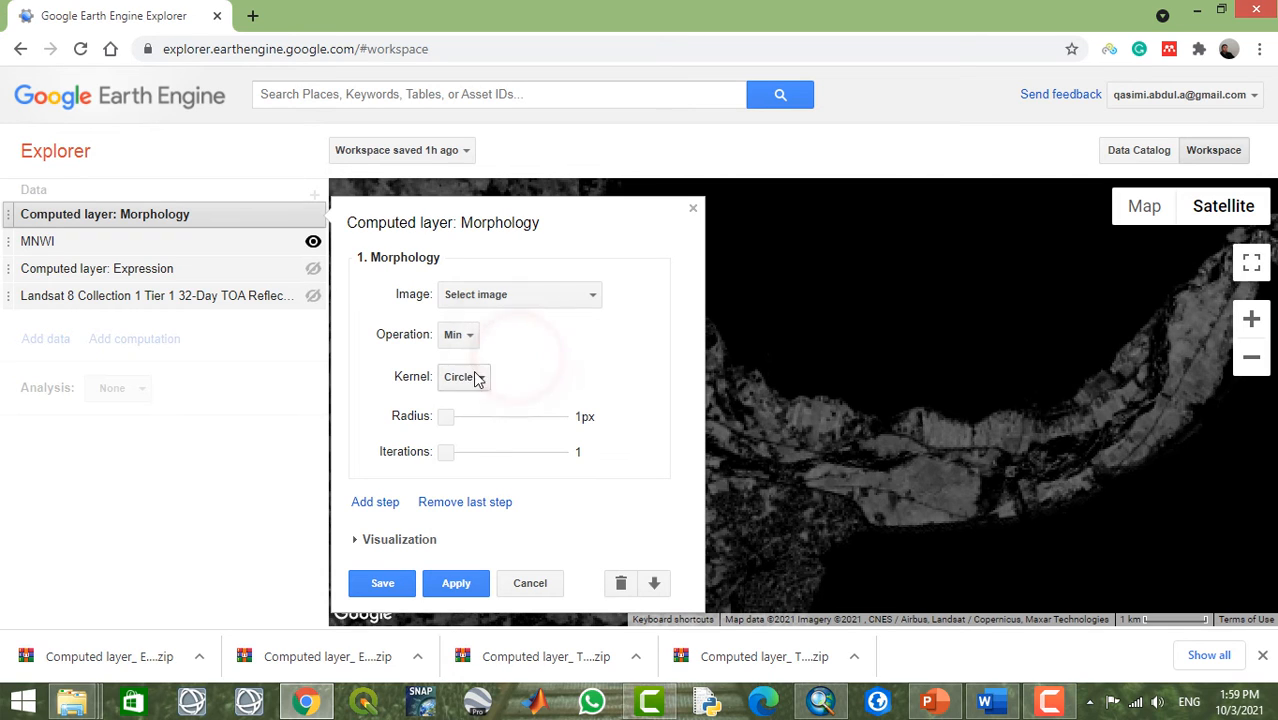
pyautogui.click(470, 338)
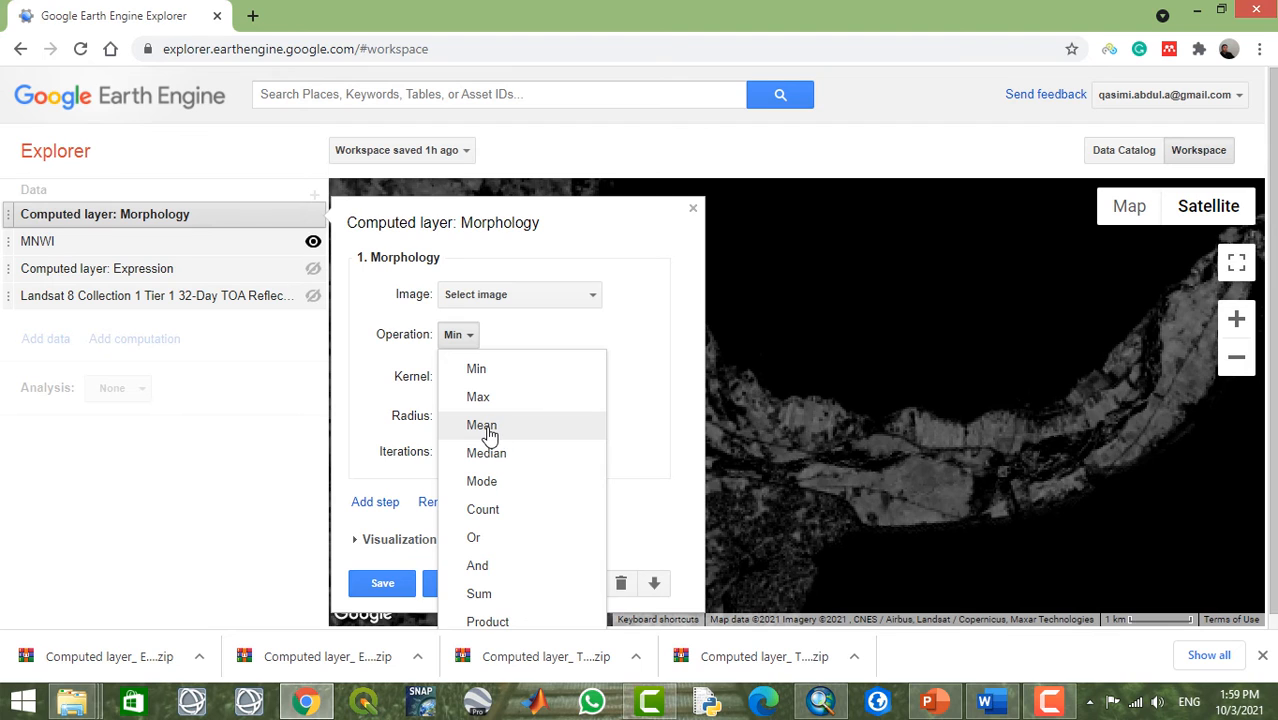
pyautogui.click(489, 436)
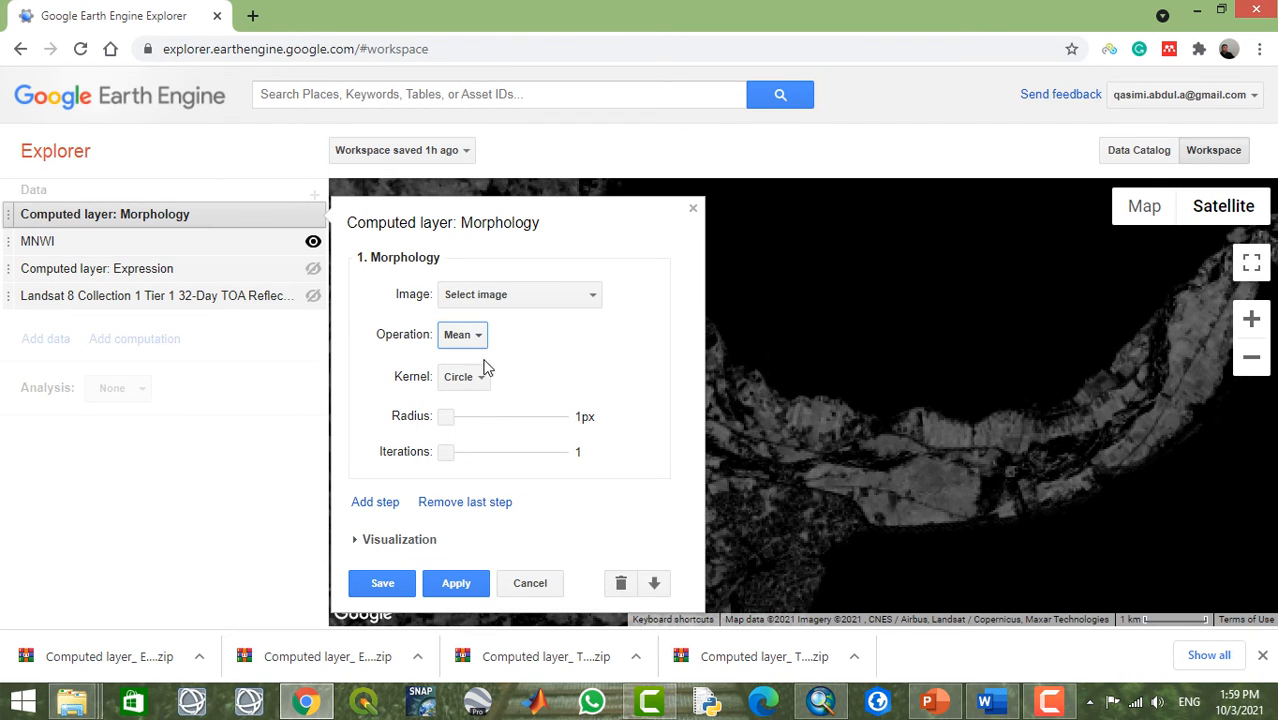
pyautogui.click(596, 293)
pyautogui.click(558, 323)
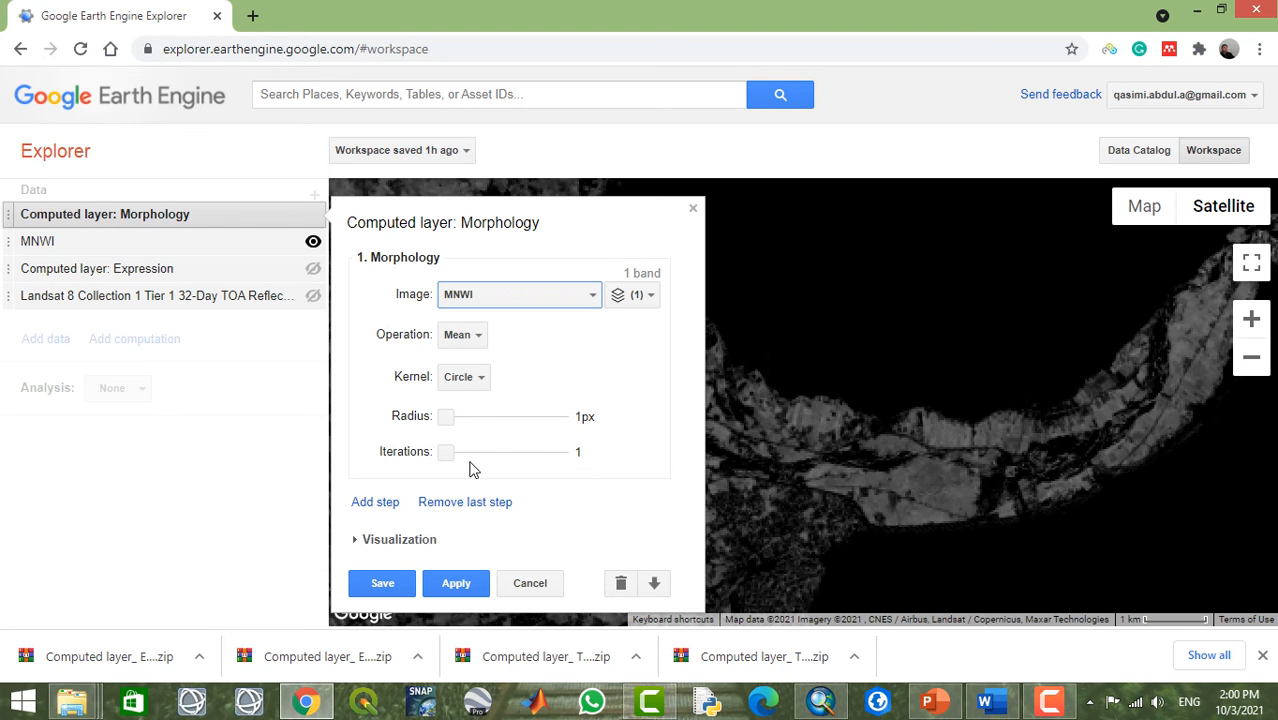
# Step: Set the Morphology computation's kernel radius to 5 px and save the computed layer
pyautogui.click(464, 416)
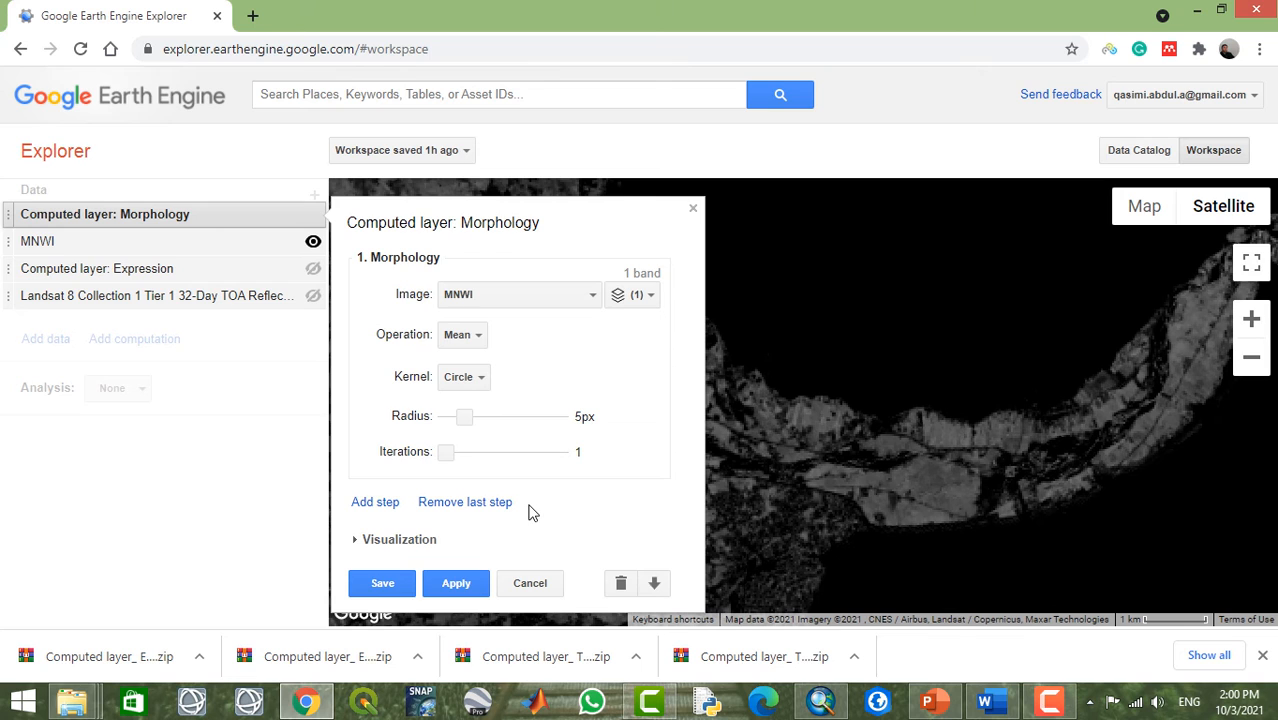
pyautogui.click(383, 584)
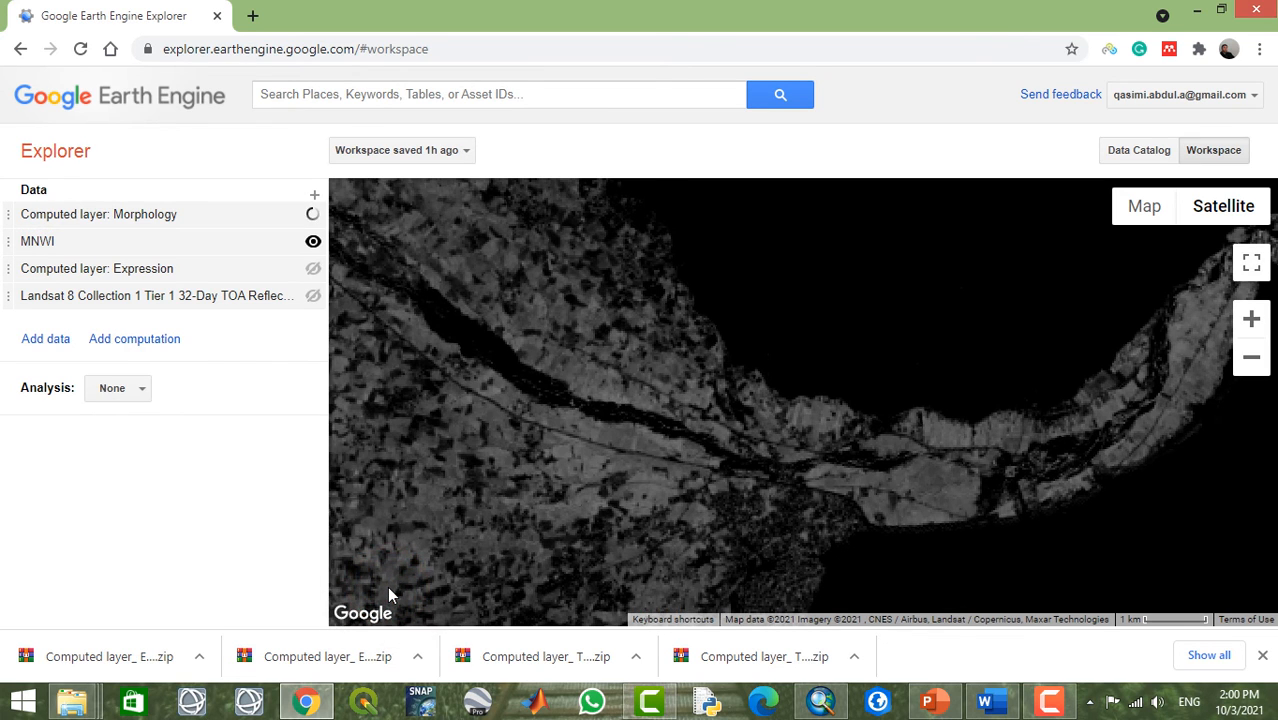
# Step: Compare the Morphology layer with the original MNWI layer along the river bend by switching each layer's visibility off and on
pyautogui.click(313, 242)
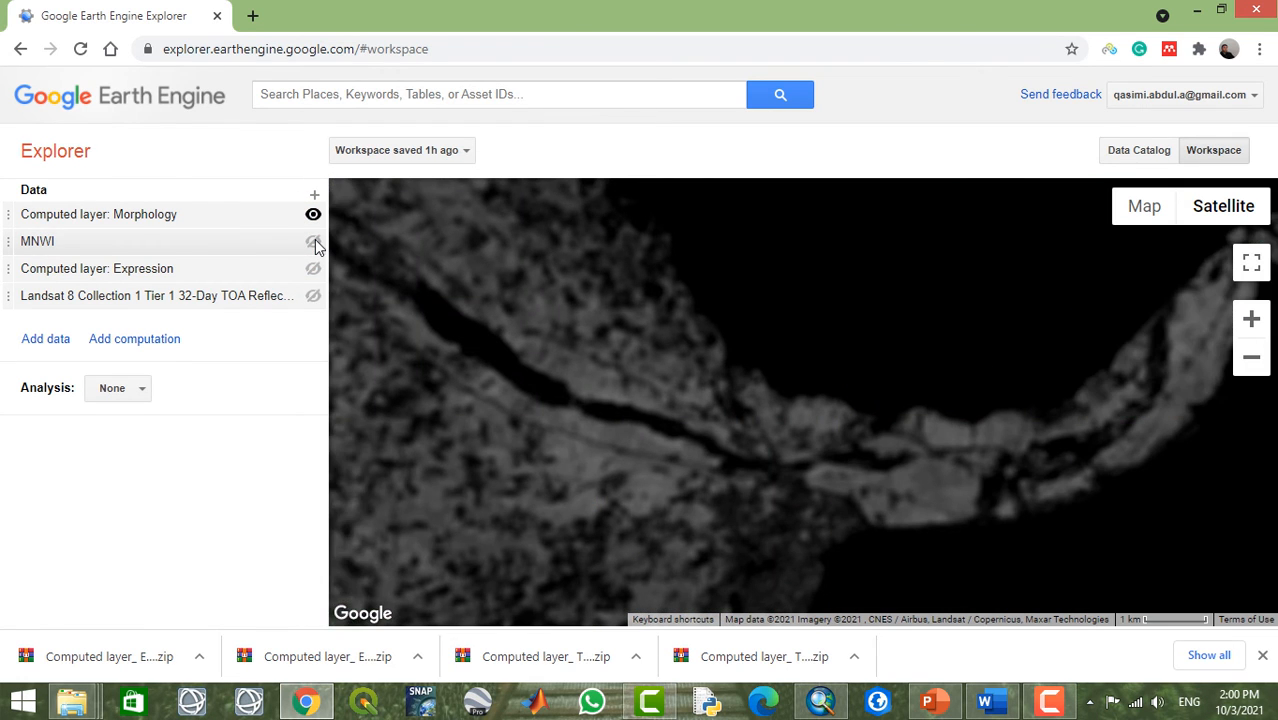
pyautogui.click(313, 241)
pyautogui.click(313, 215)
pyautogui.click(313, 215)
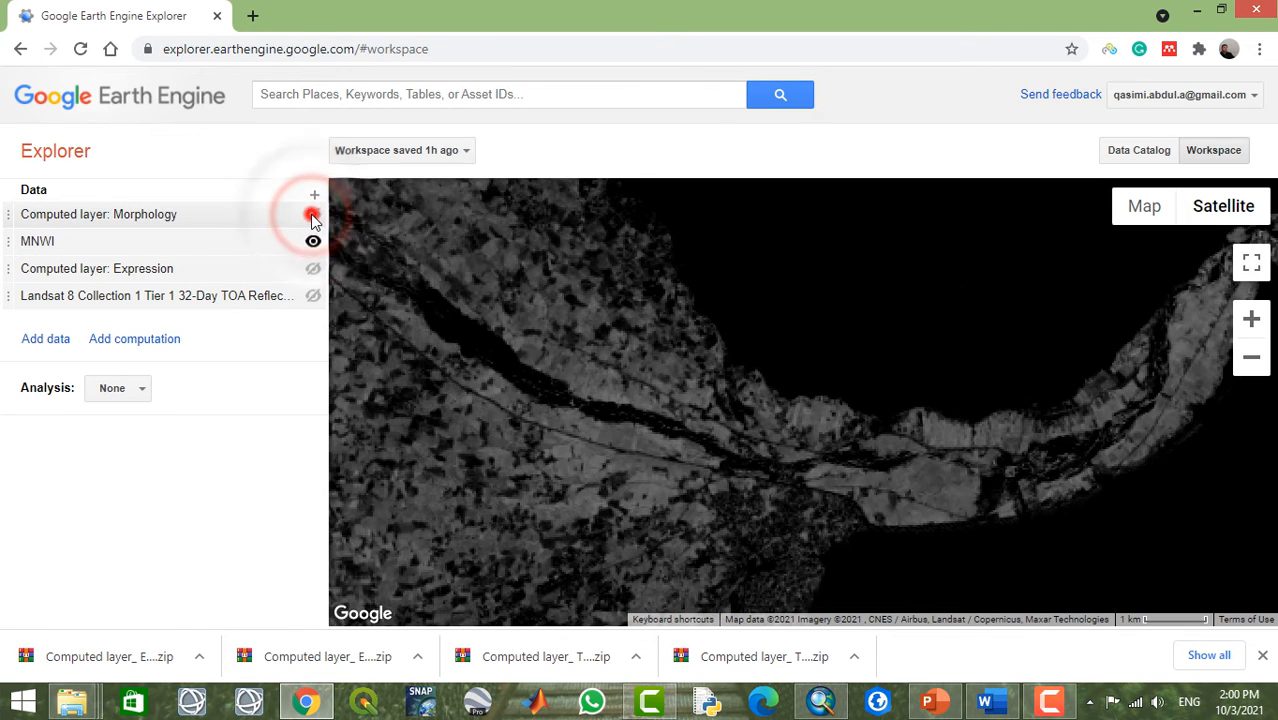
pyautogui.click(313, 215)
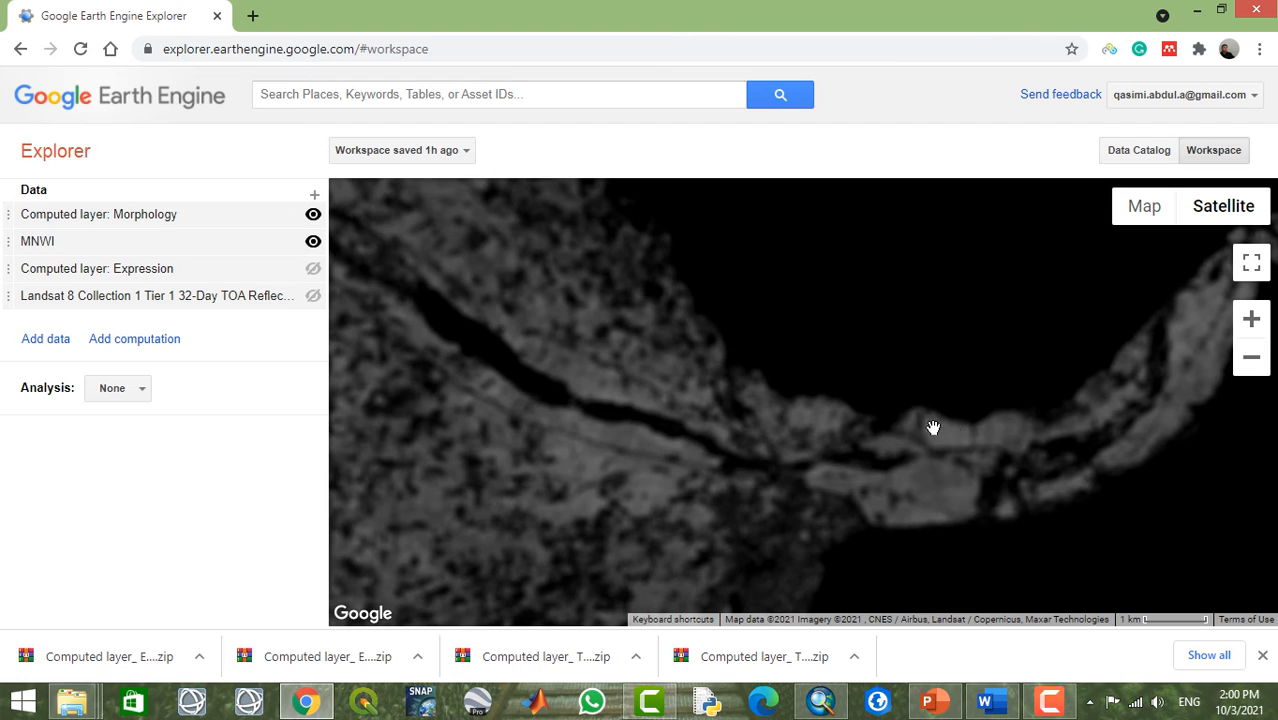
pyautogui.click(313, 242)
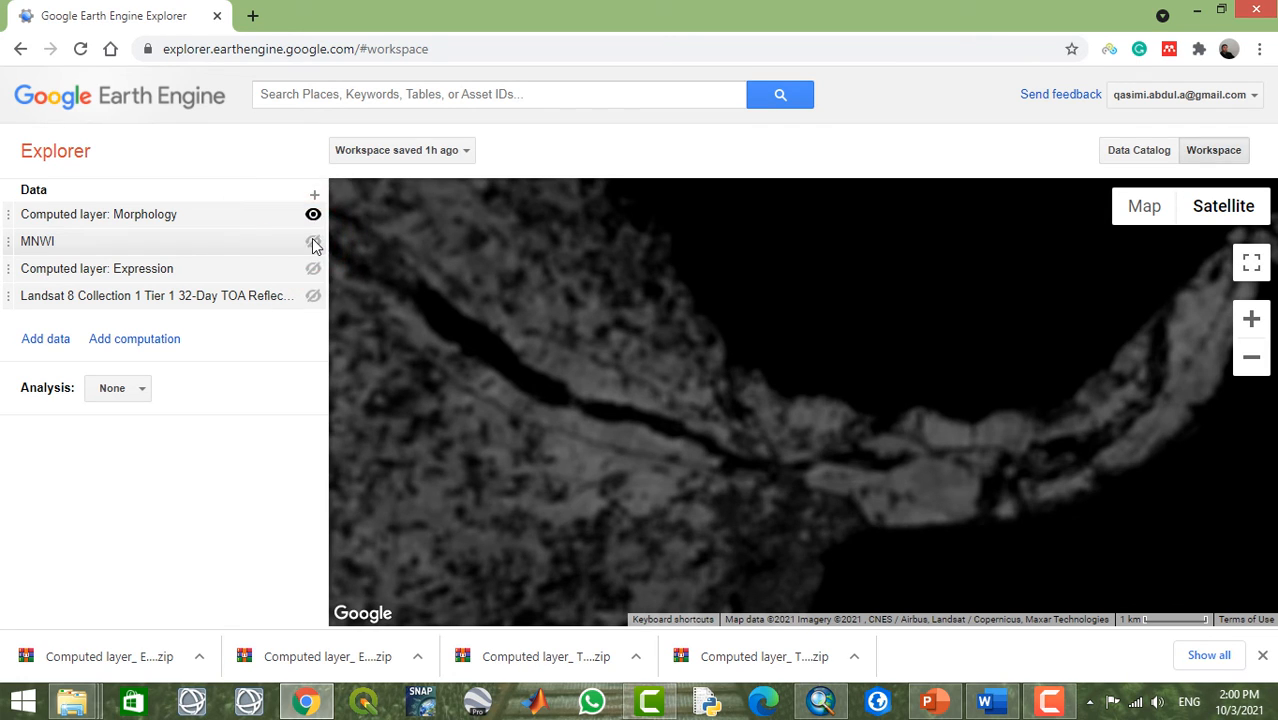
pyautogui.click(313, 241)
pyautogui.click(315, 217)
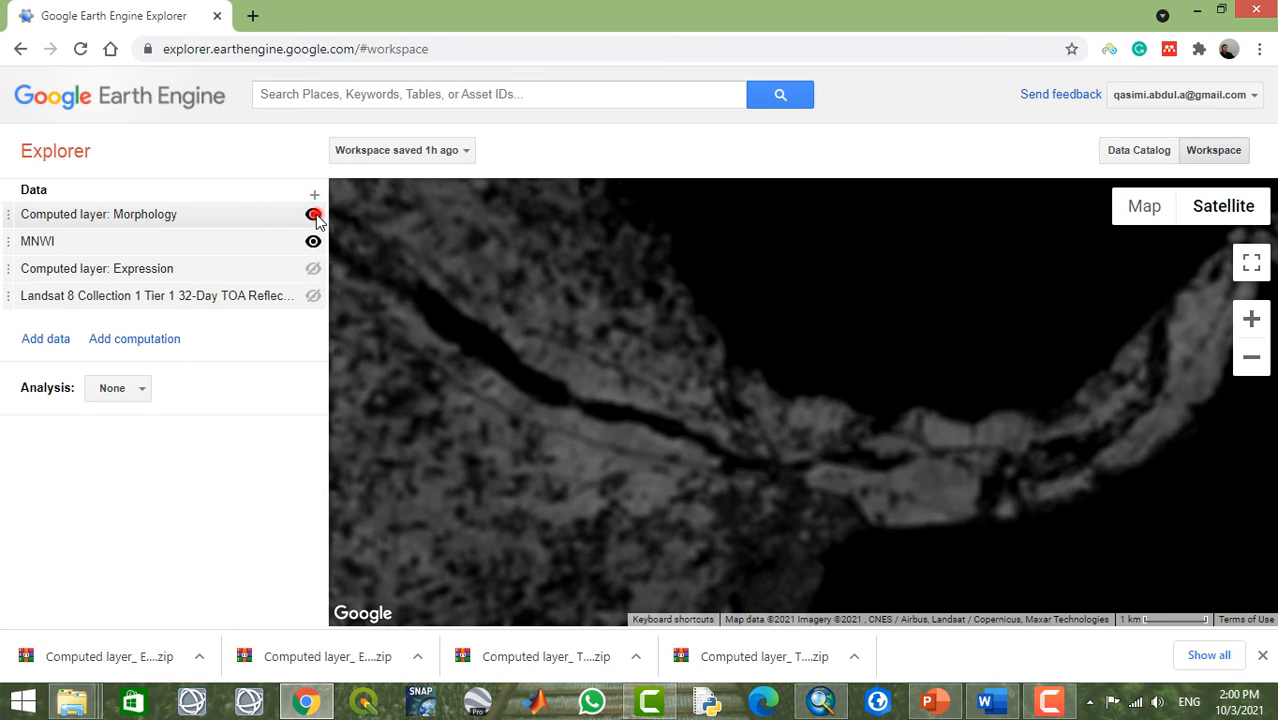
pyautogui.click(314, 217)
pyautogui.click(314, 217)
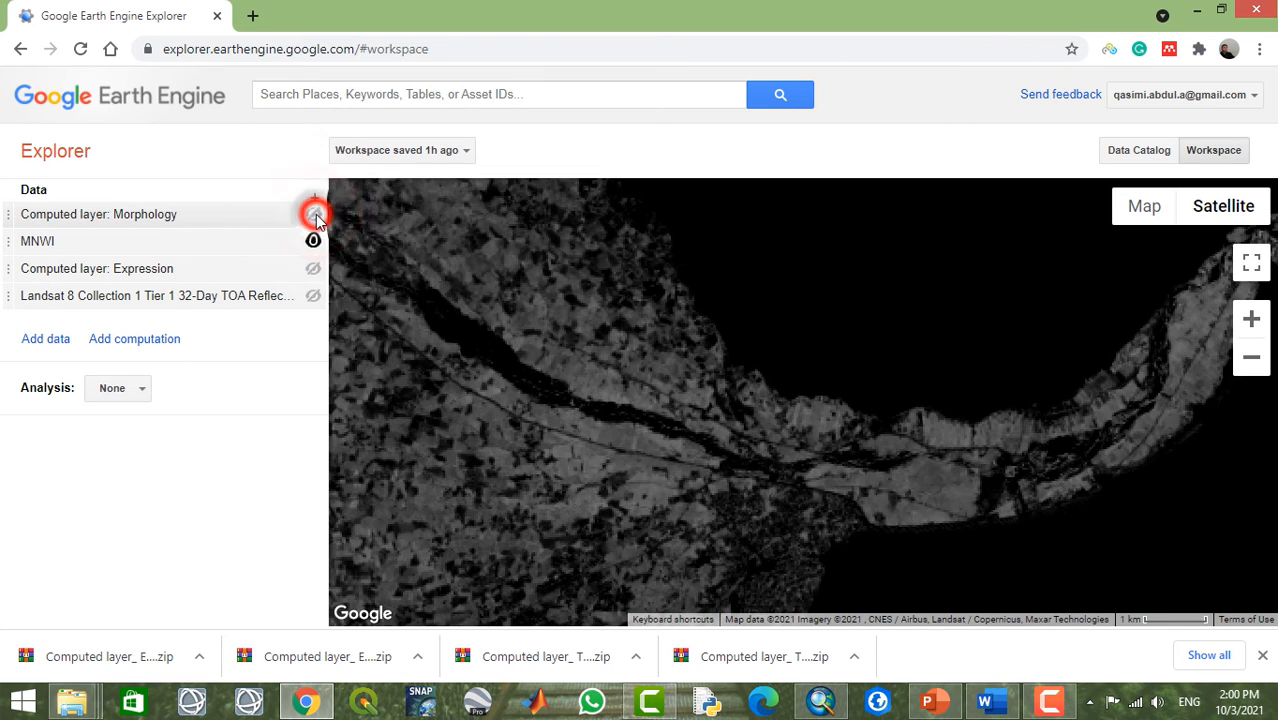
pyautogui.click(314, 217)
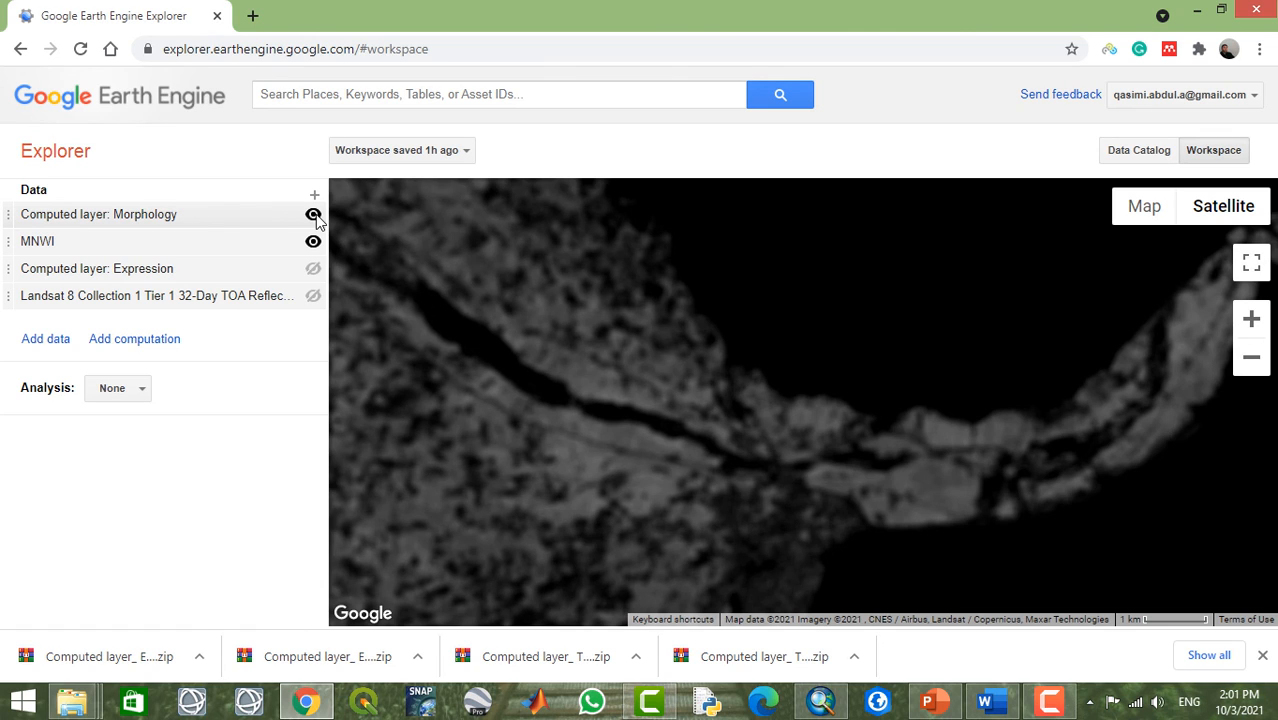
pyautogui.click(312, 216)
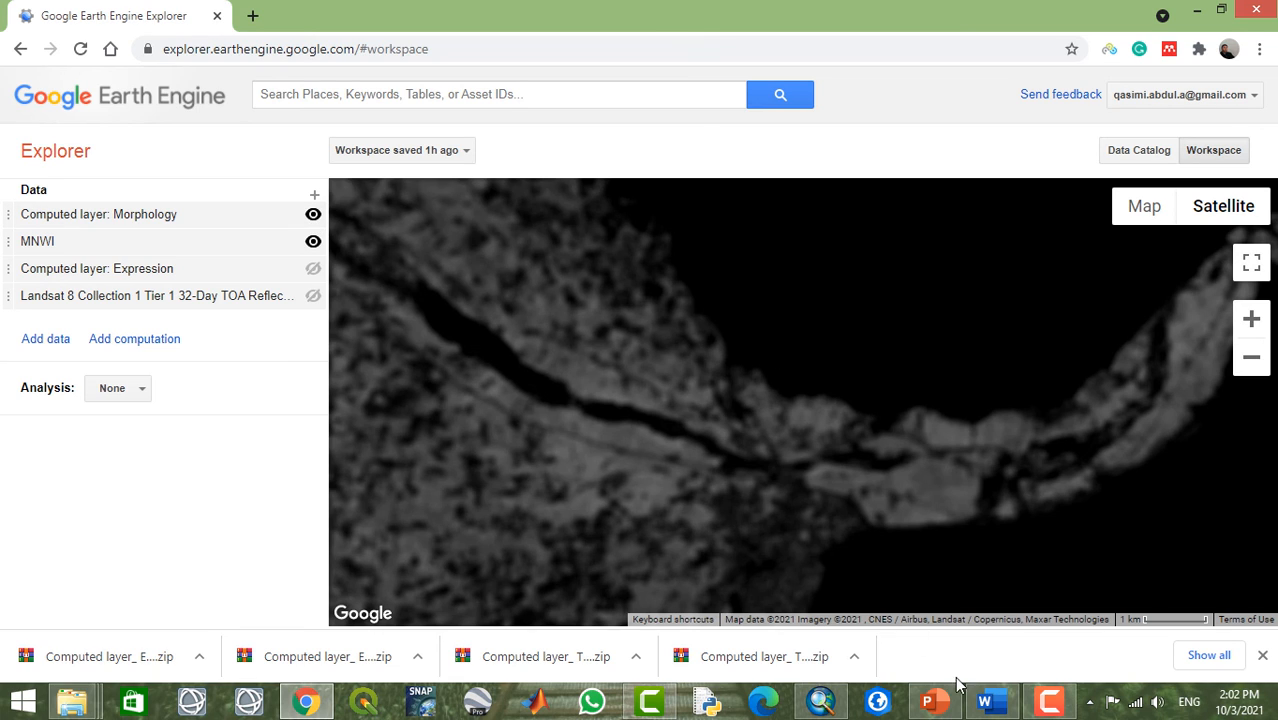
pyautogui.click(1047, 709)
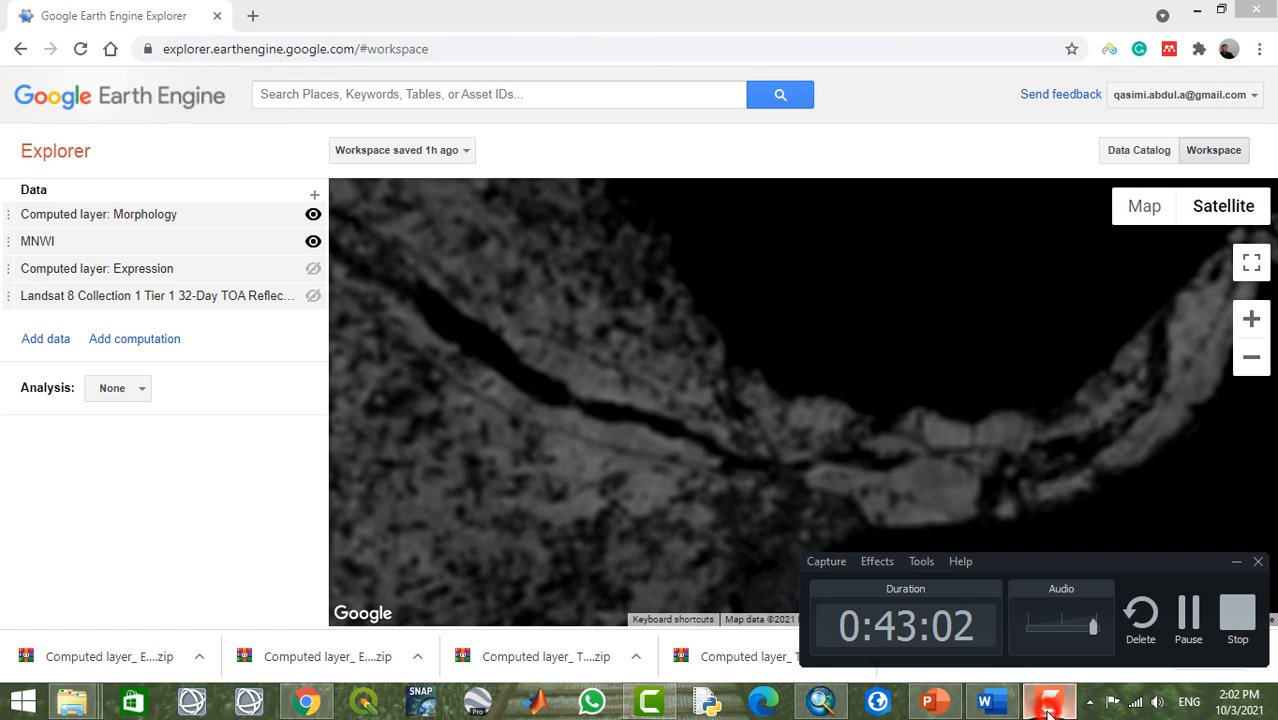